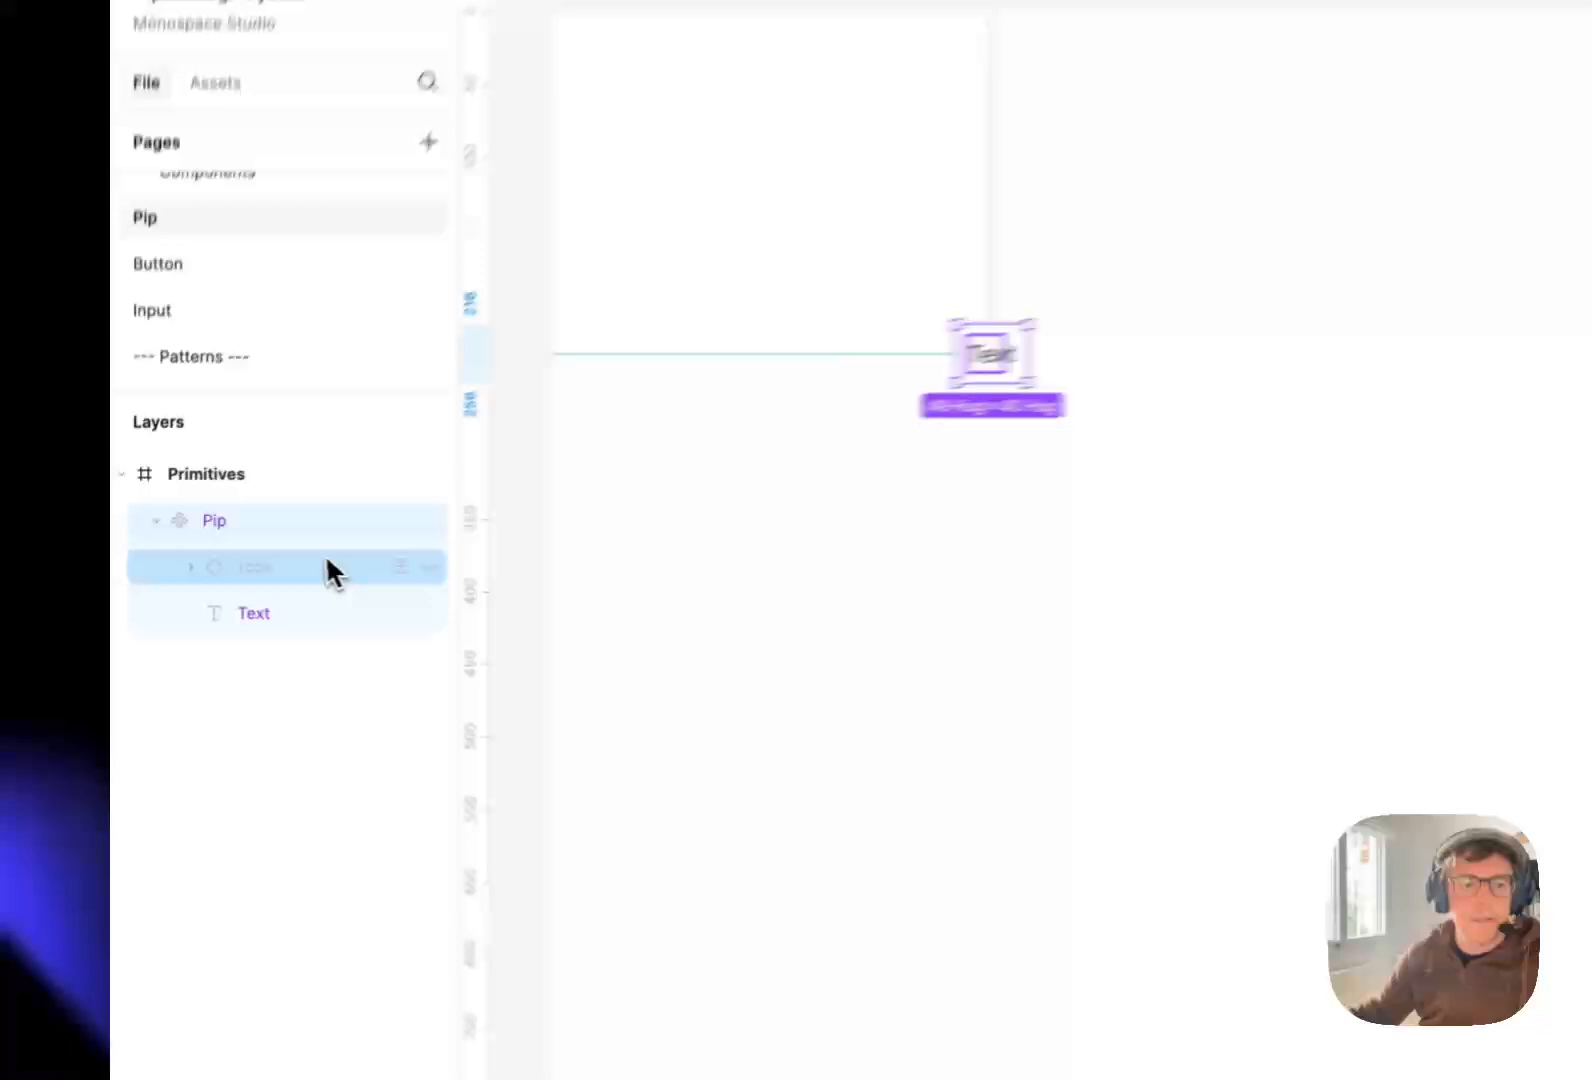
Make the hidden Icon layer in the Pip component visible and rename it Left Icon.
click(255, 559)
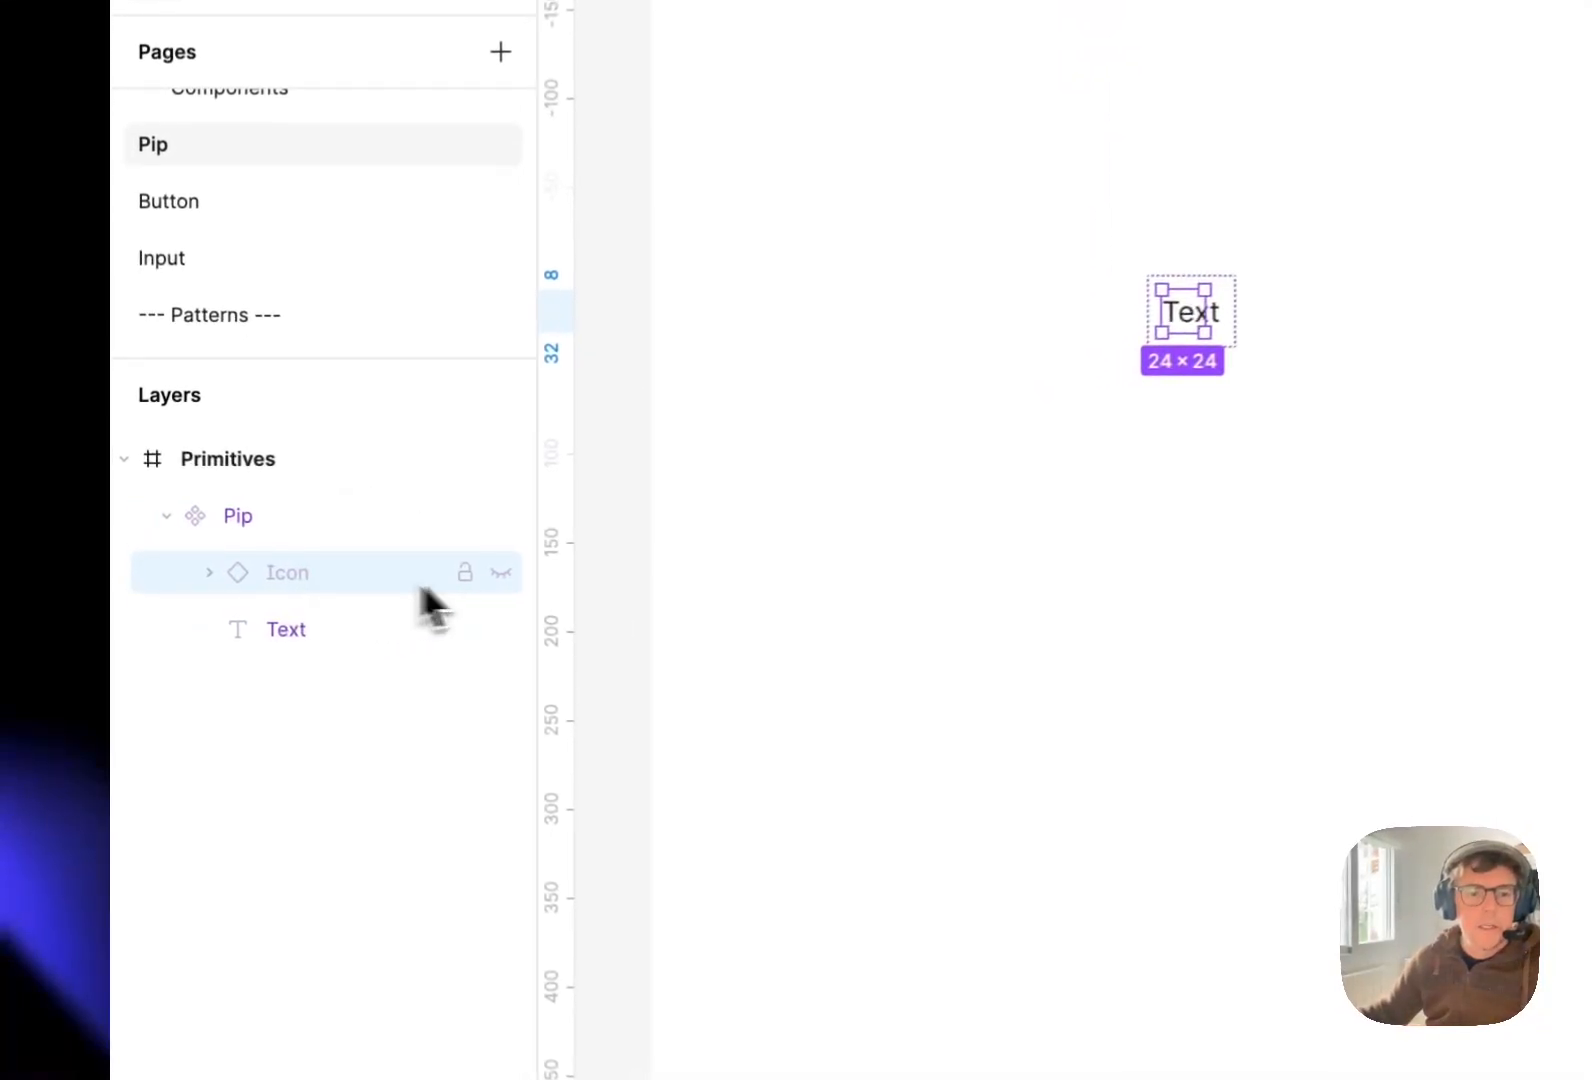
click(519, 578)
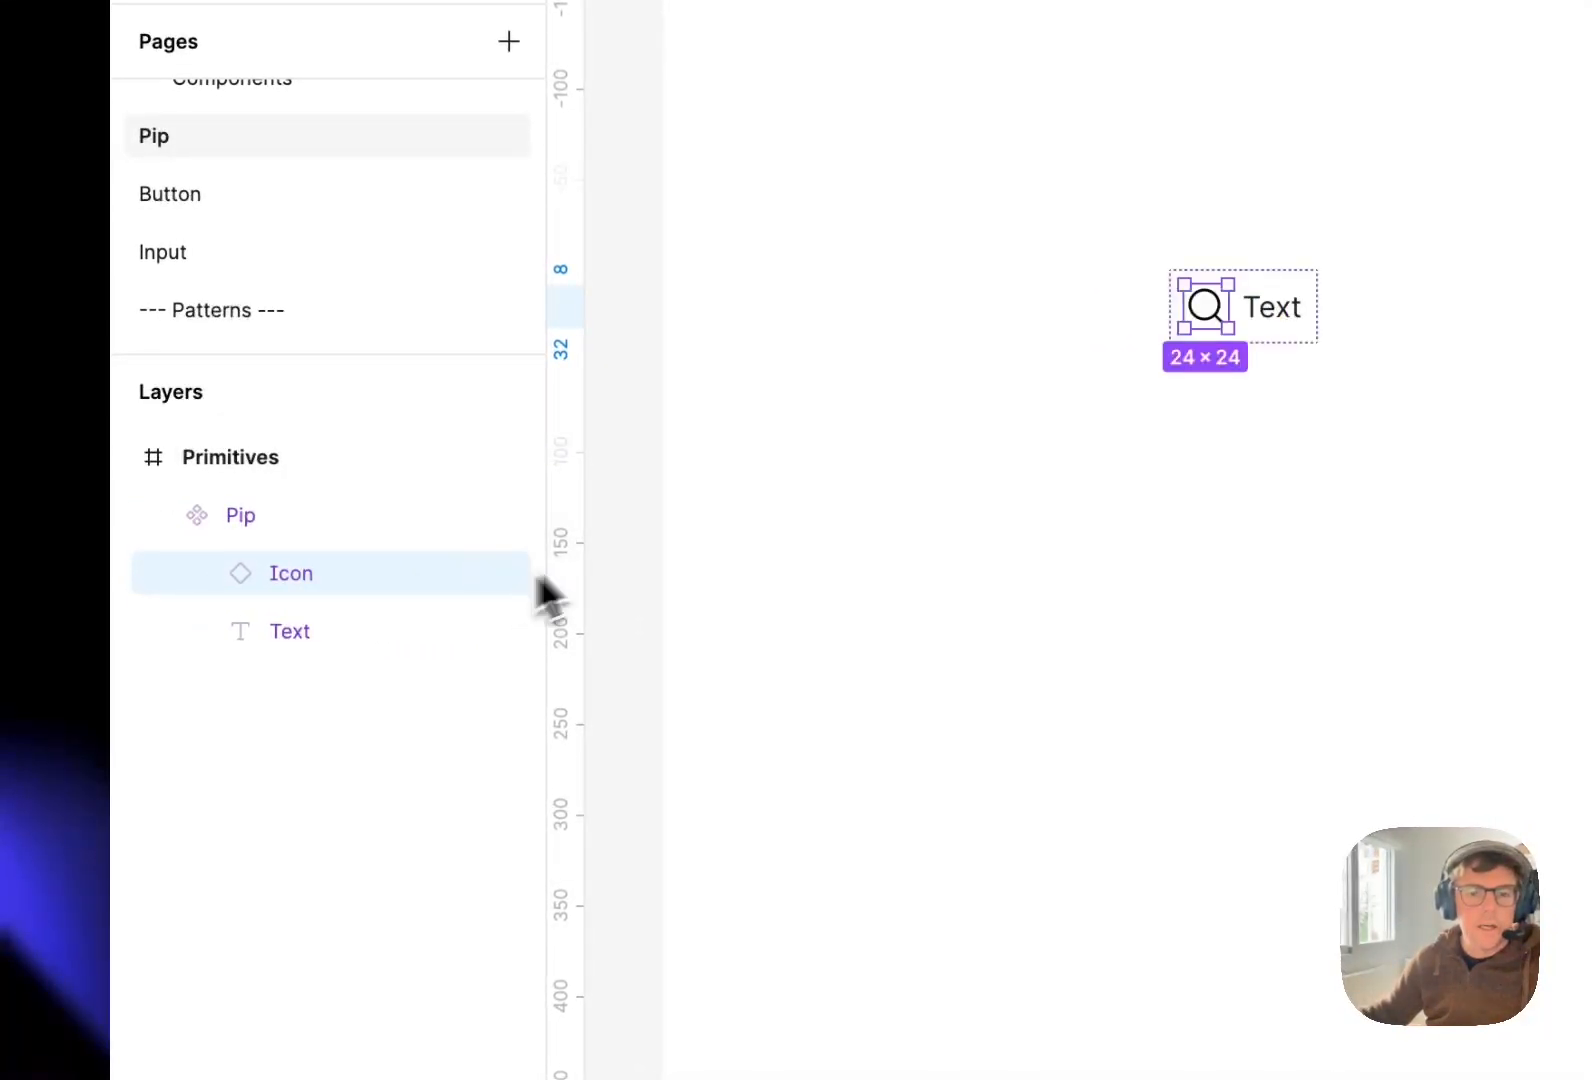
double_click(320, 577)
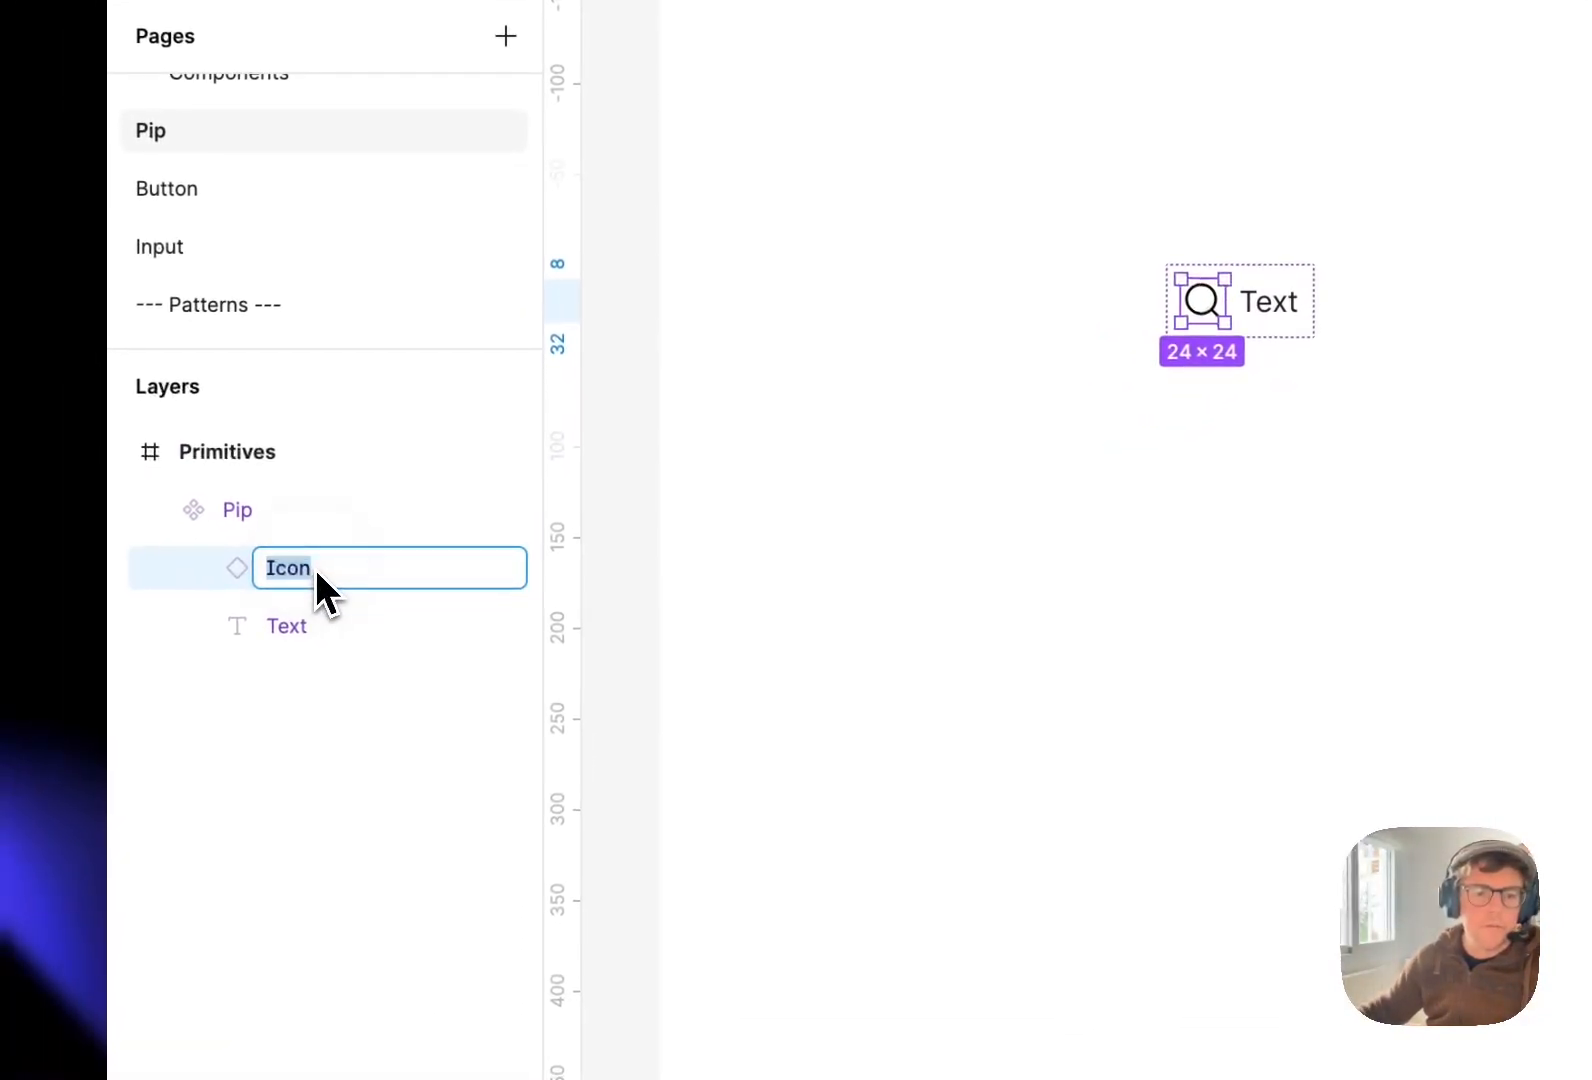
text(Left)
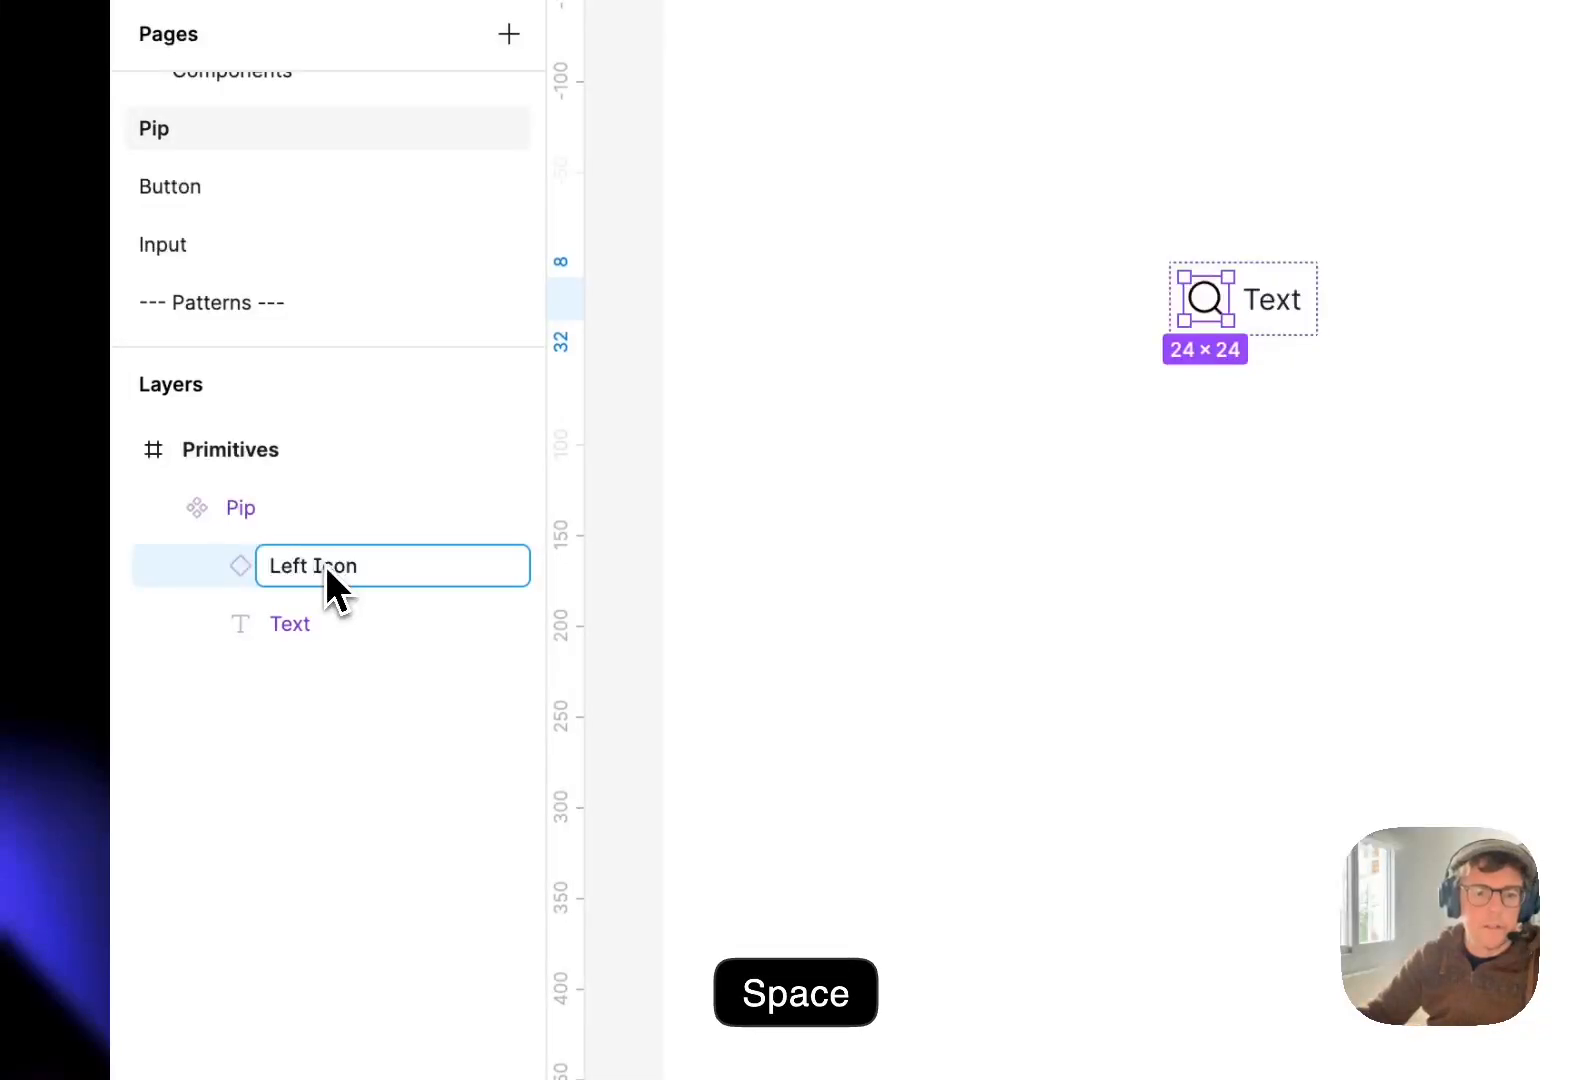
key(Return)
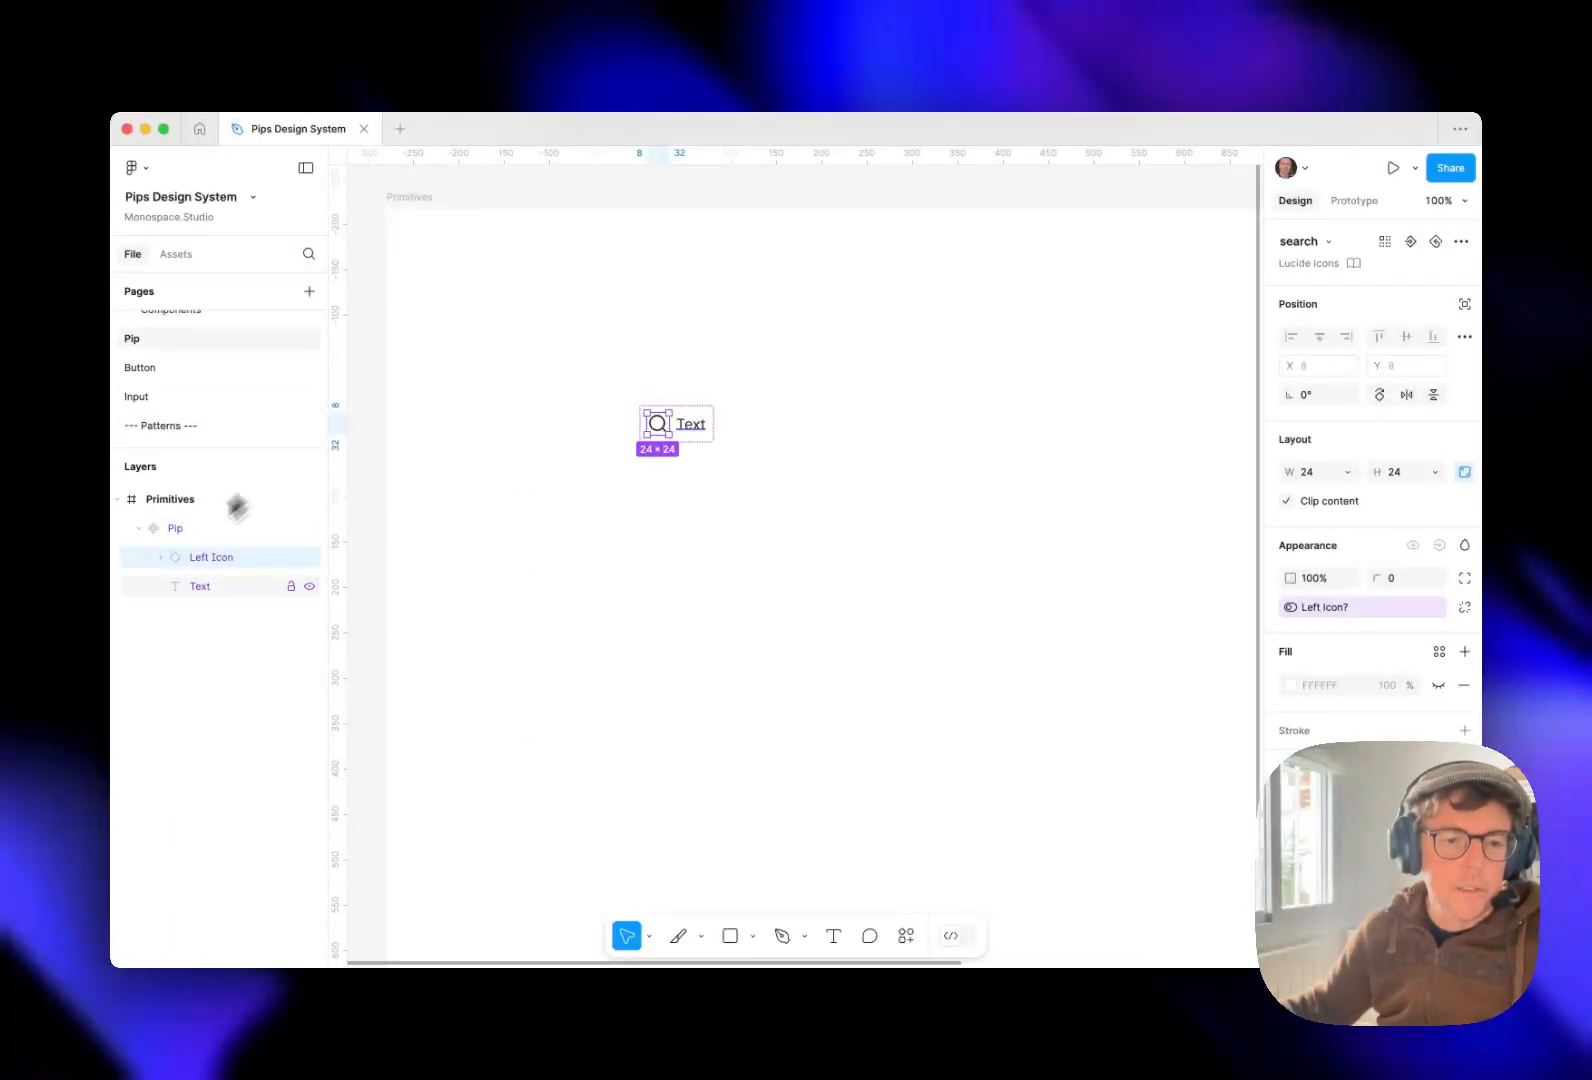
Duplicate the Left Icon, place the copy after the Text layer and rename it Right Icon.
key(super+d)
key(super+alt+Up)
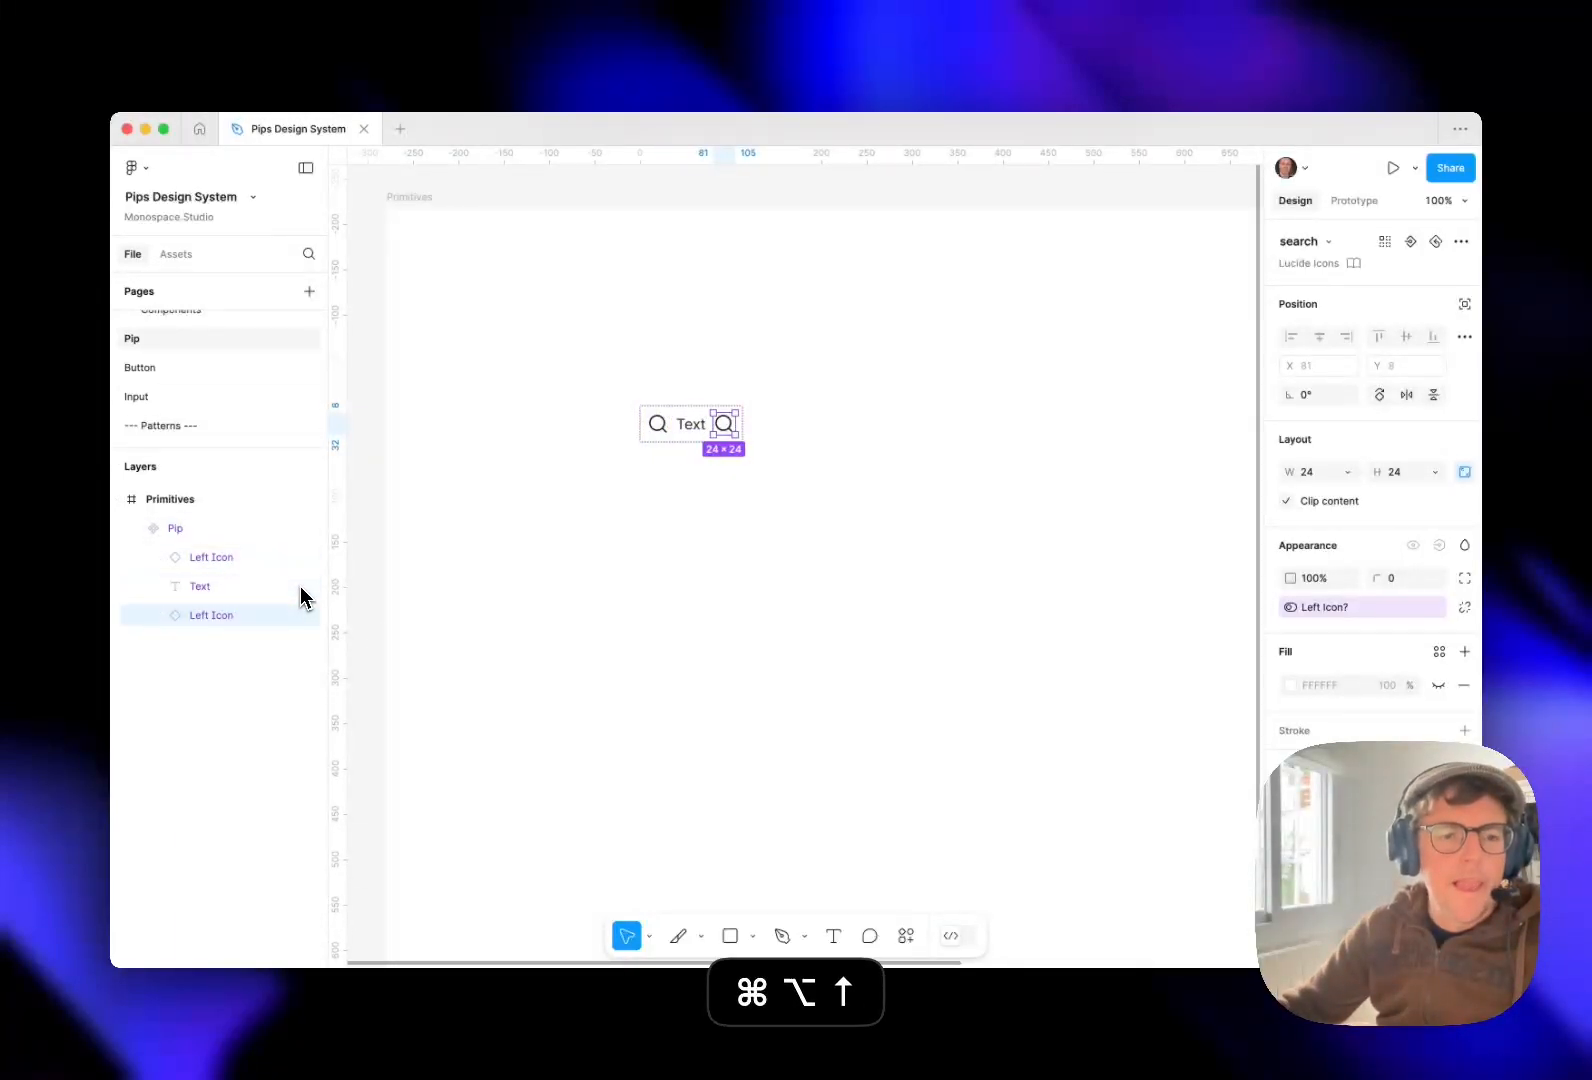
double_click(225, 615)
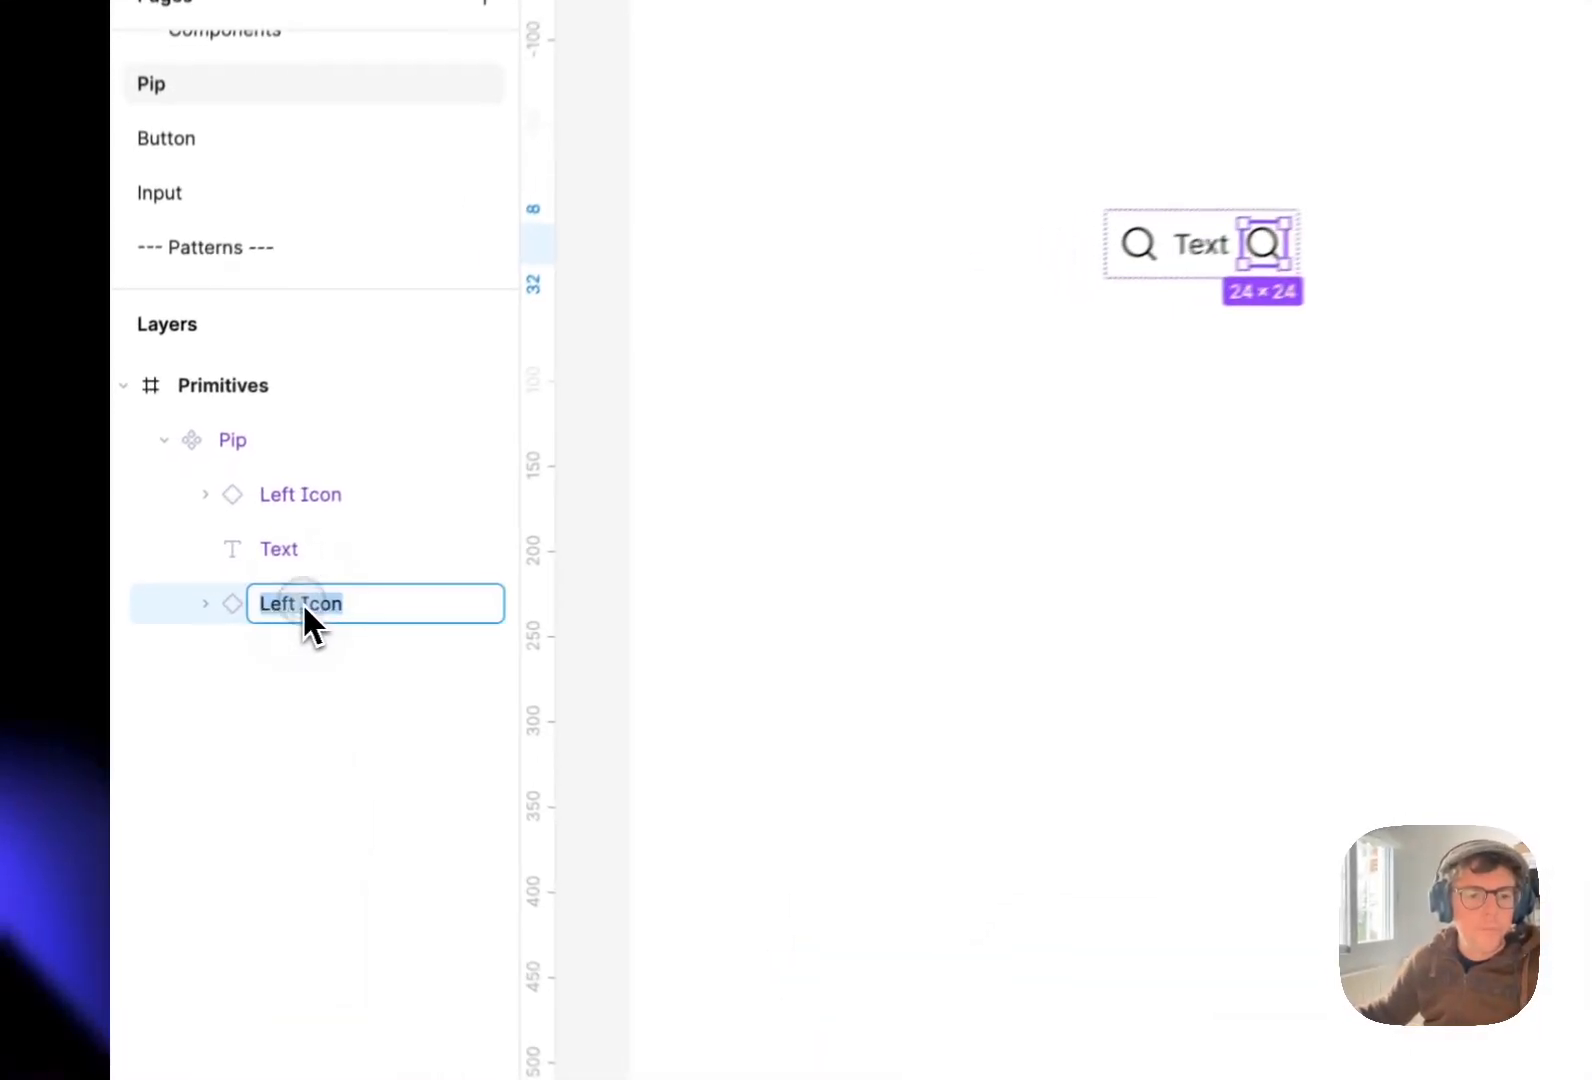
text(Right Icon)
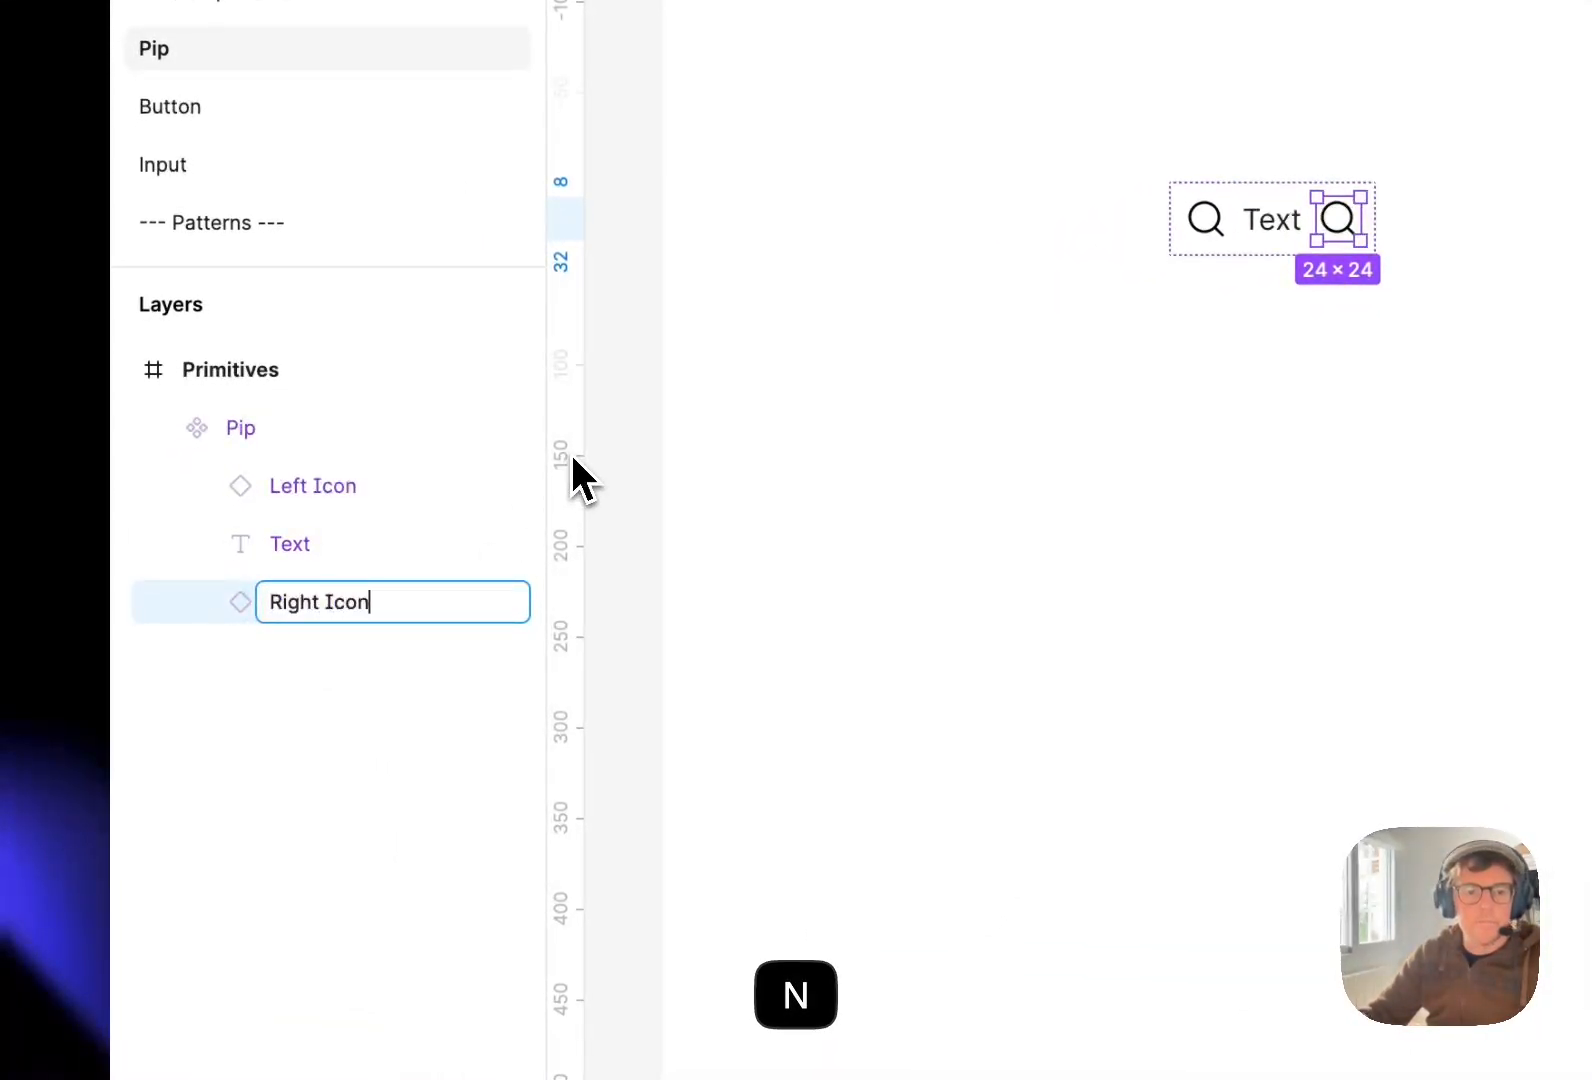
key(Return)
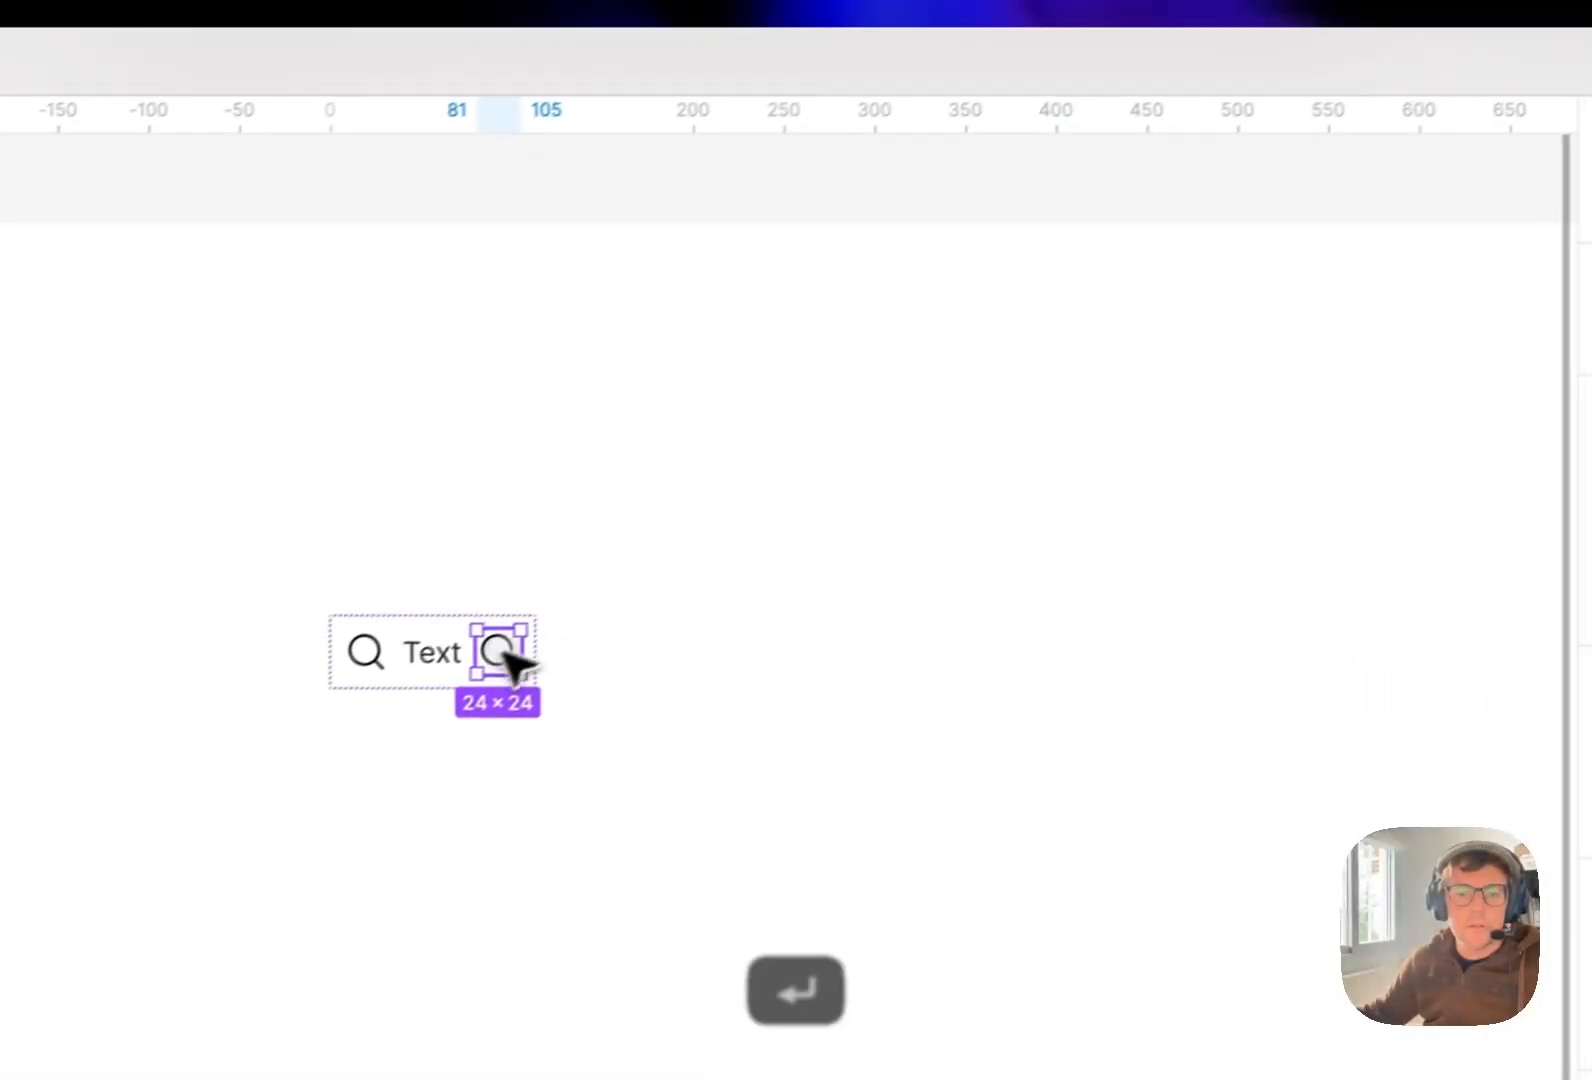
Swap the Right Icon instance for the chevron-down icon from Lucide Icons.
click(1172, 375)
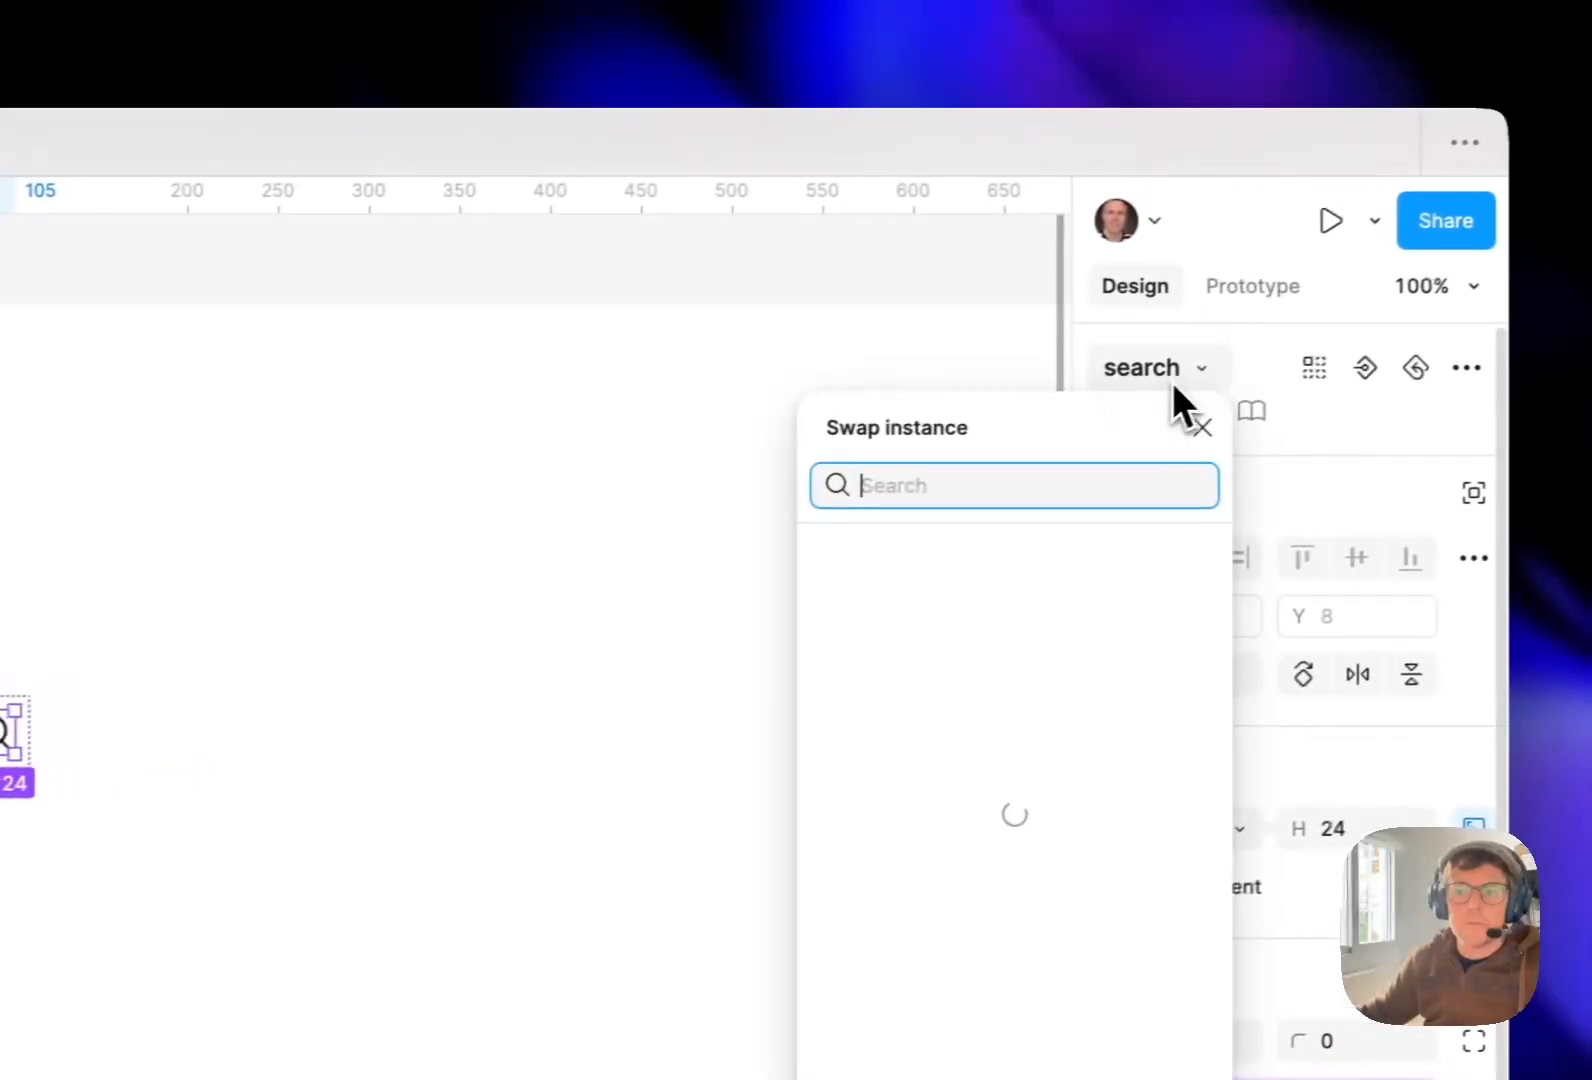
text(chevron)
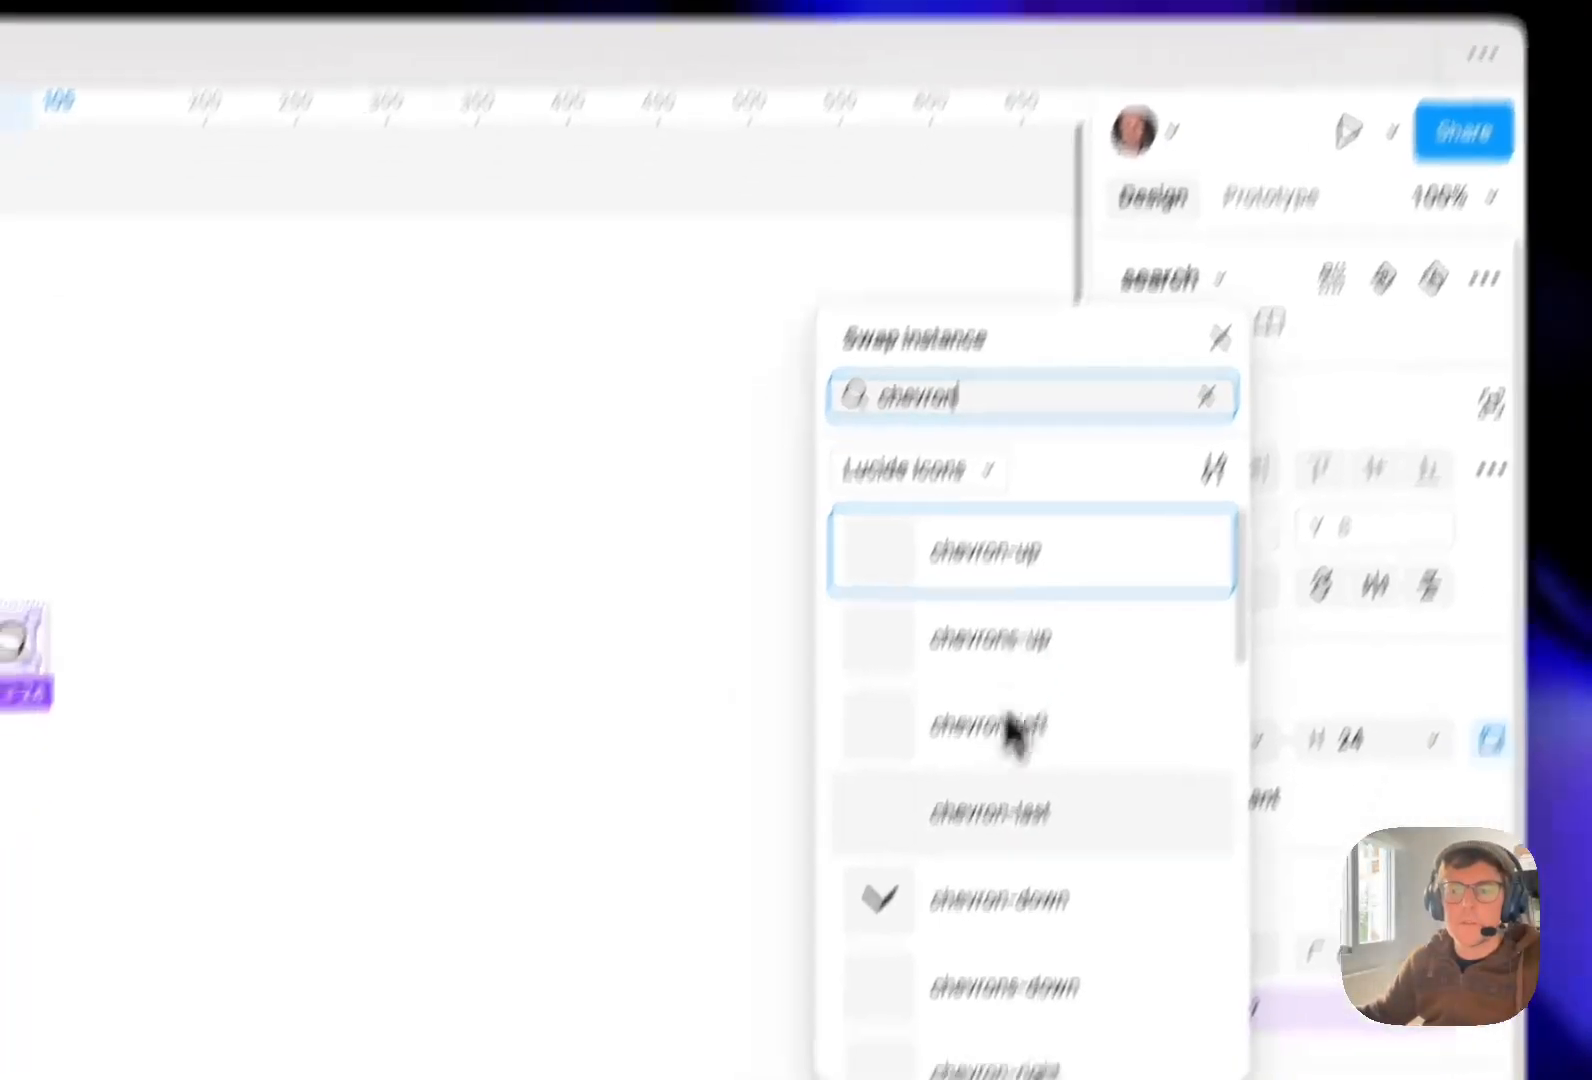
click(912, 982)
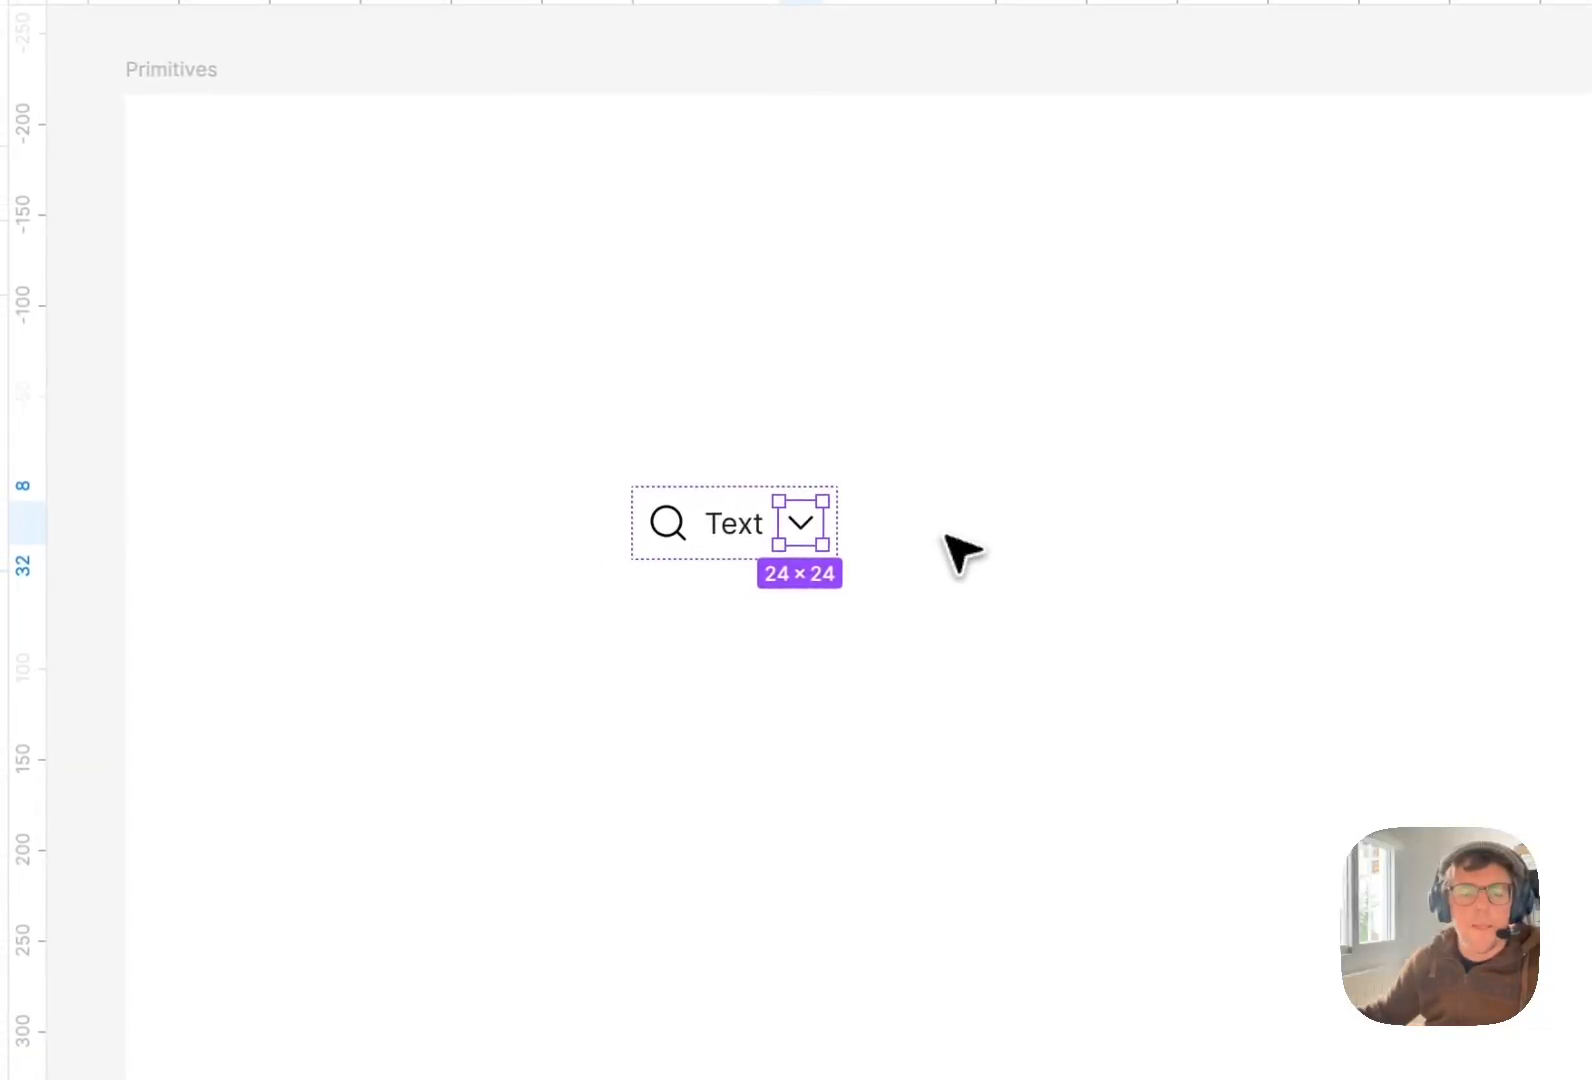
click(258, 411)
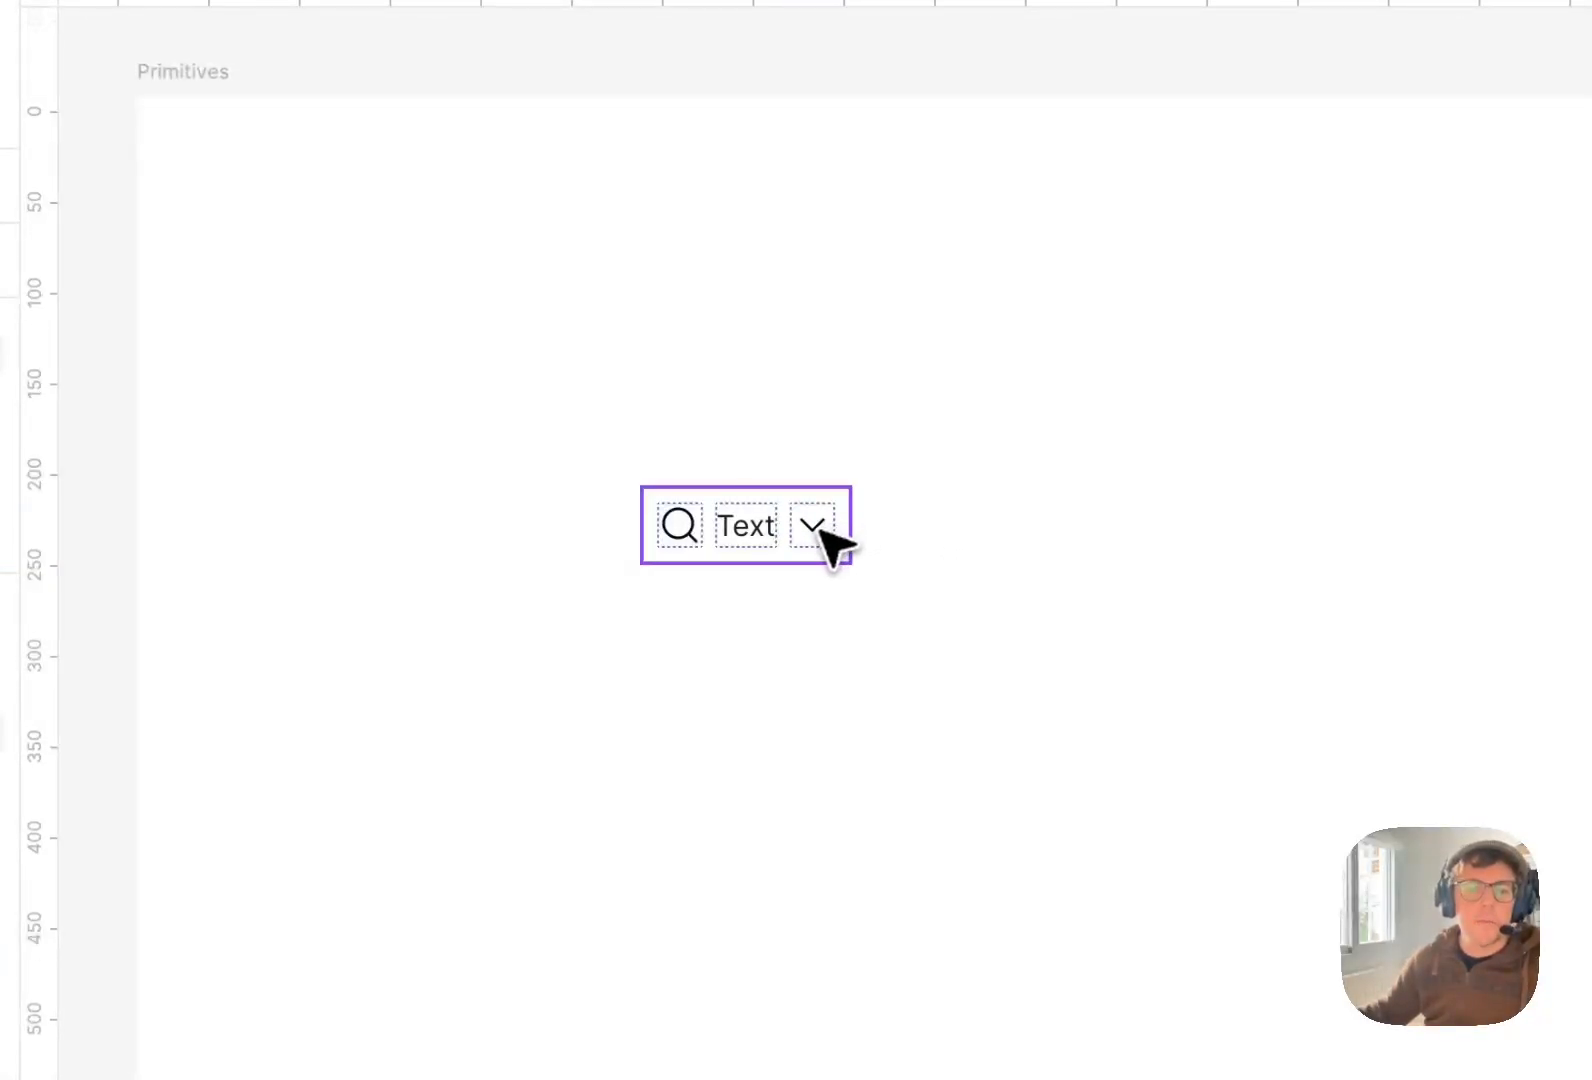
Detach the Left Icon? visibility property from the chevron icon in the Pip component.
click(822, 540)
double_click(828, 542)
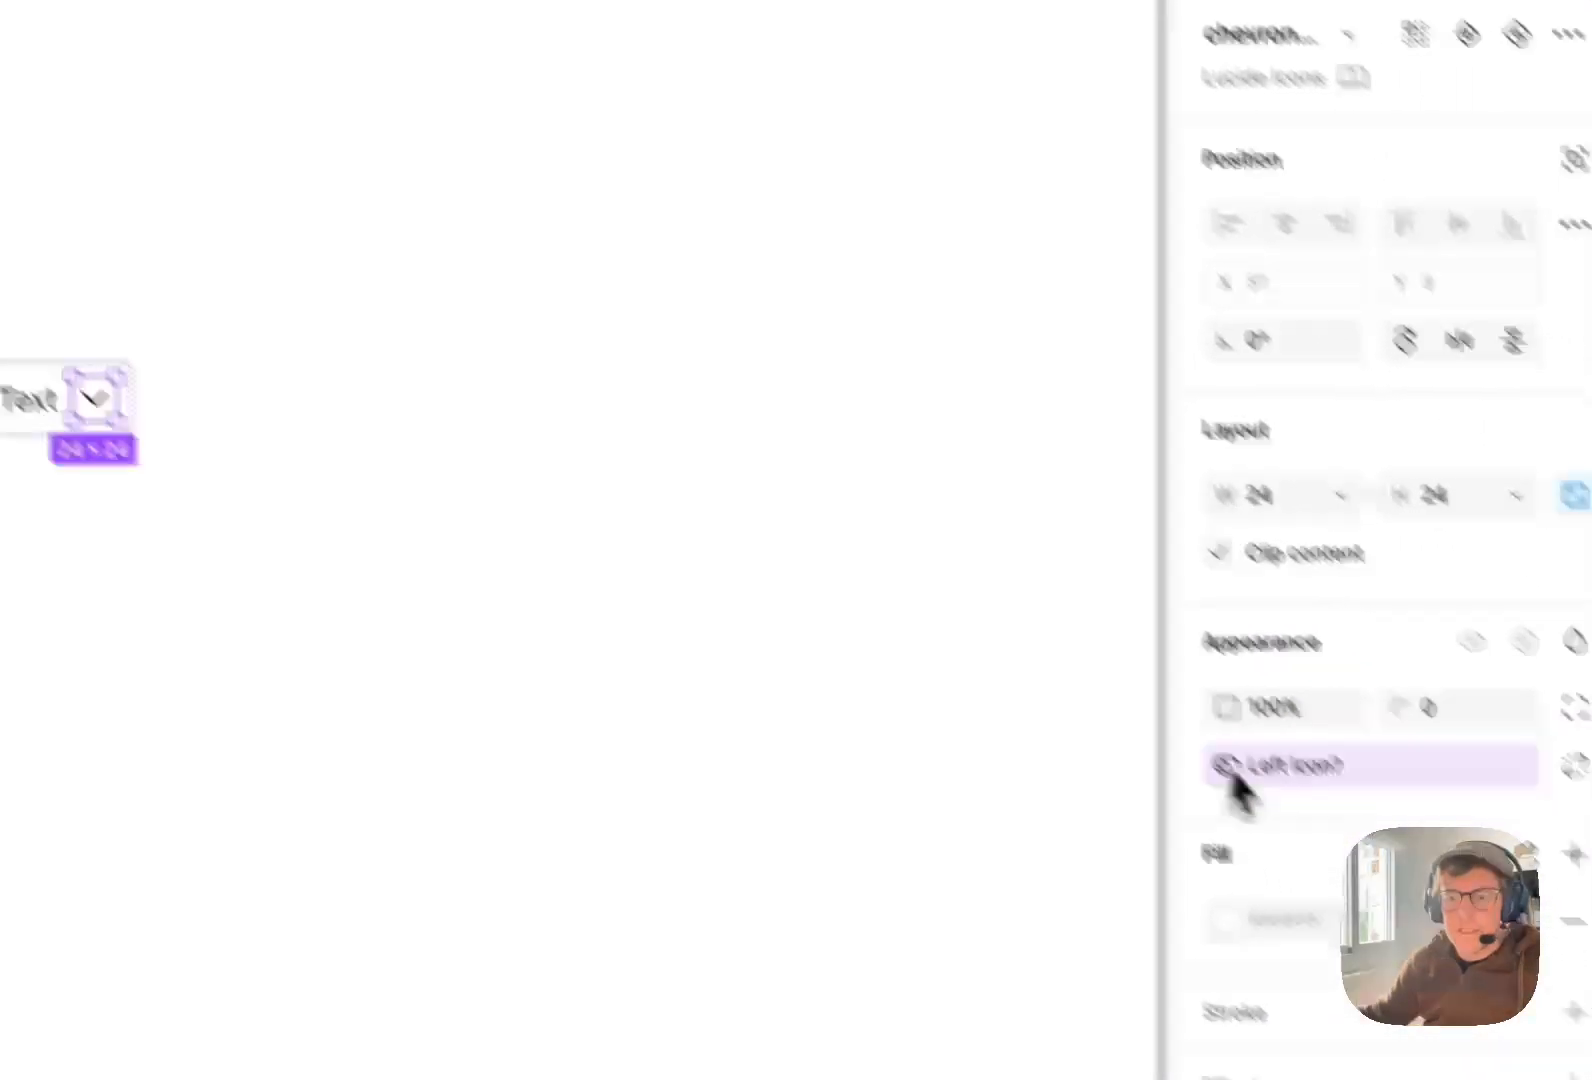
click(450, 490)
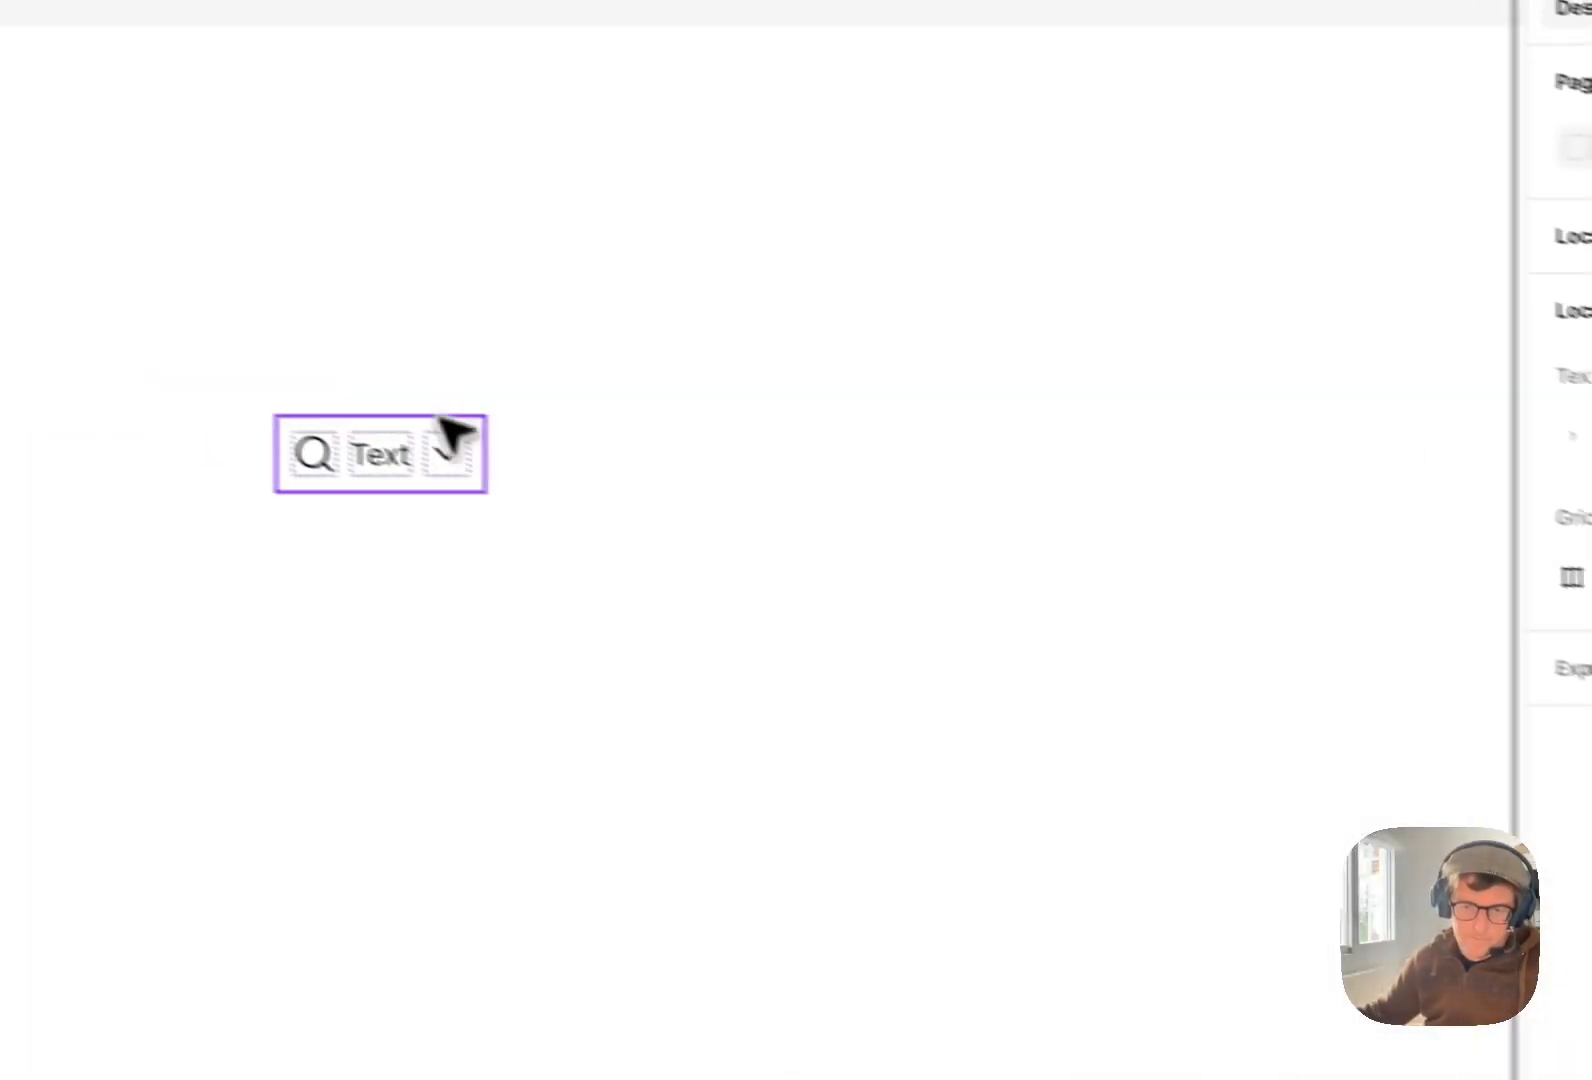
double_click(525, 481)
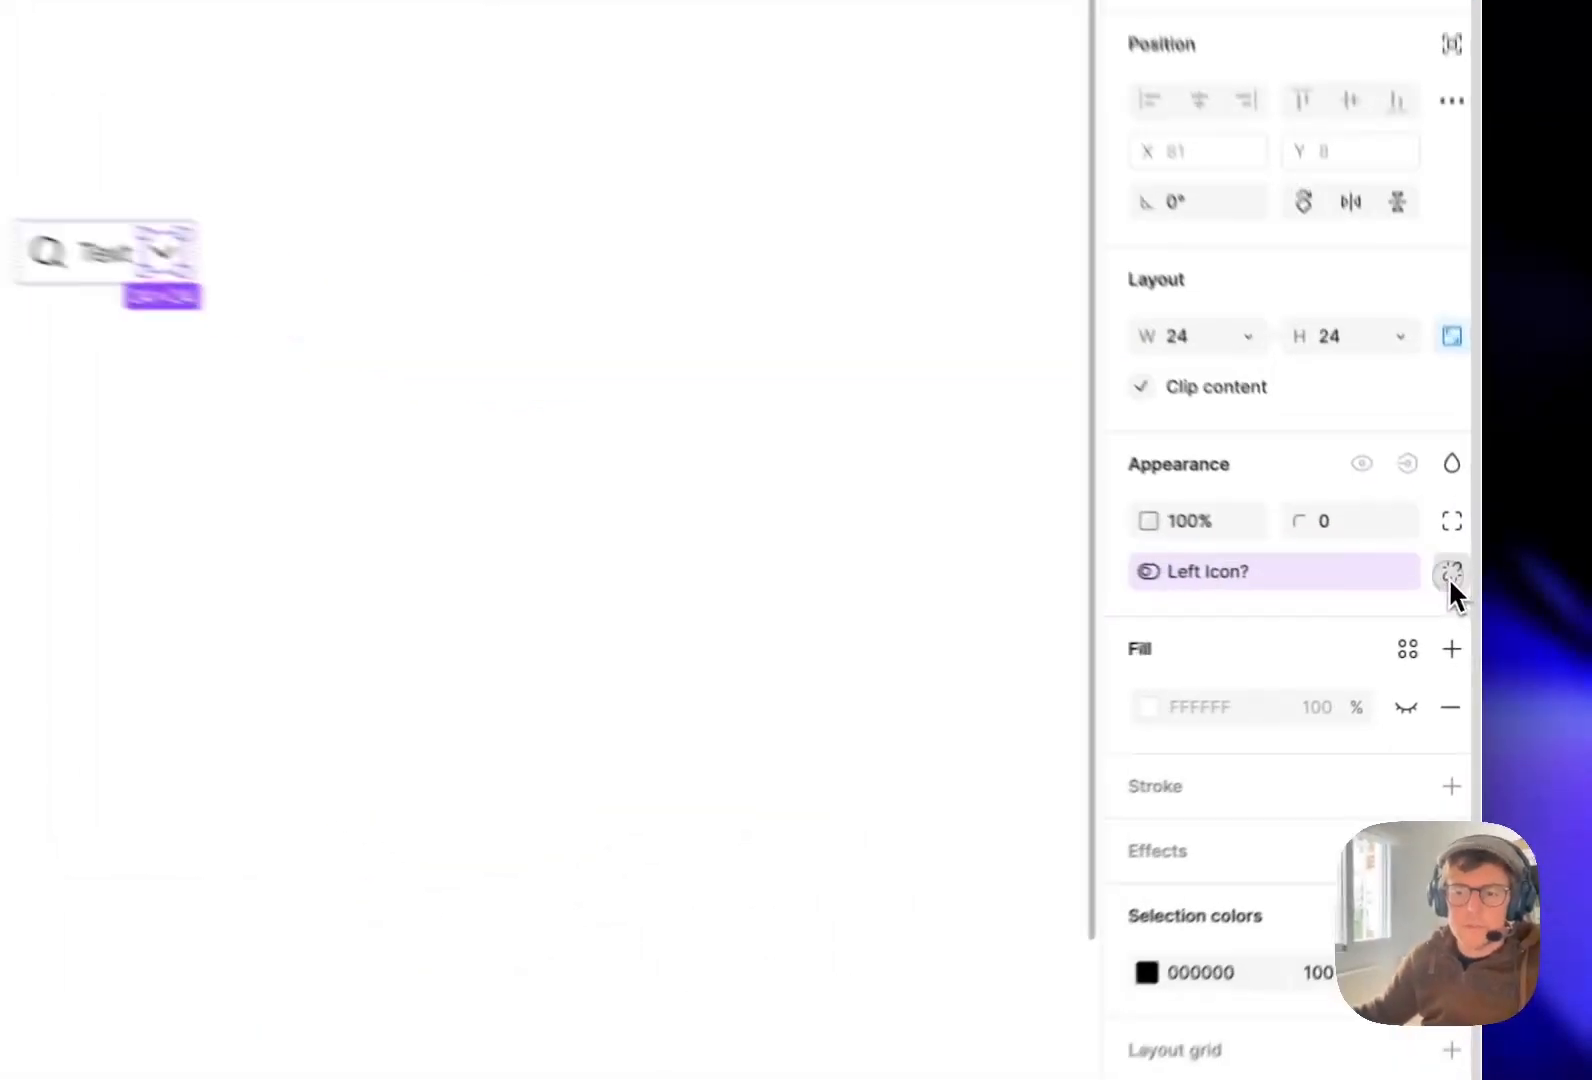
click(1464, 607)
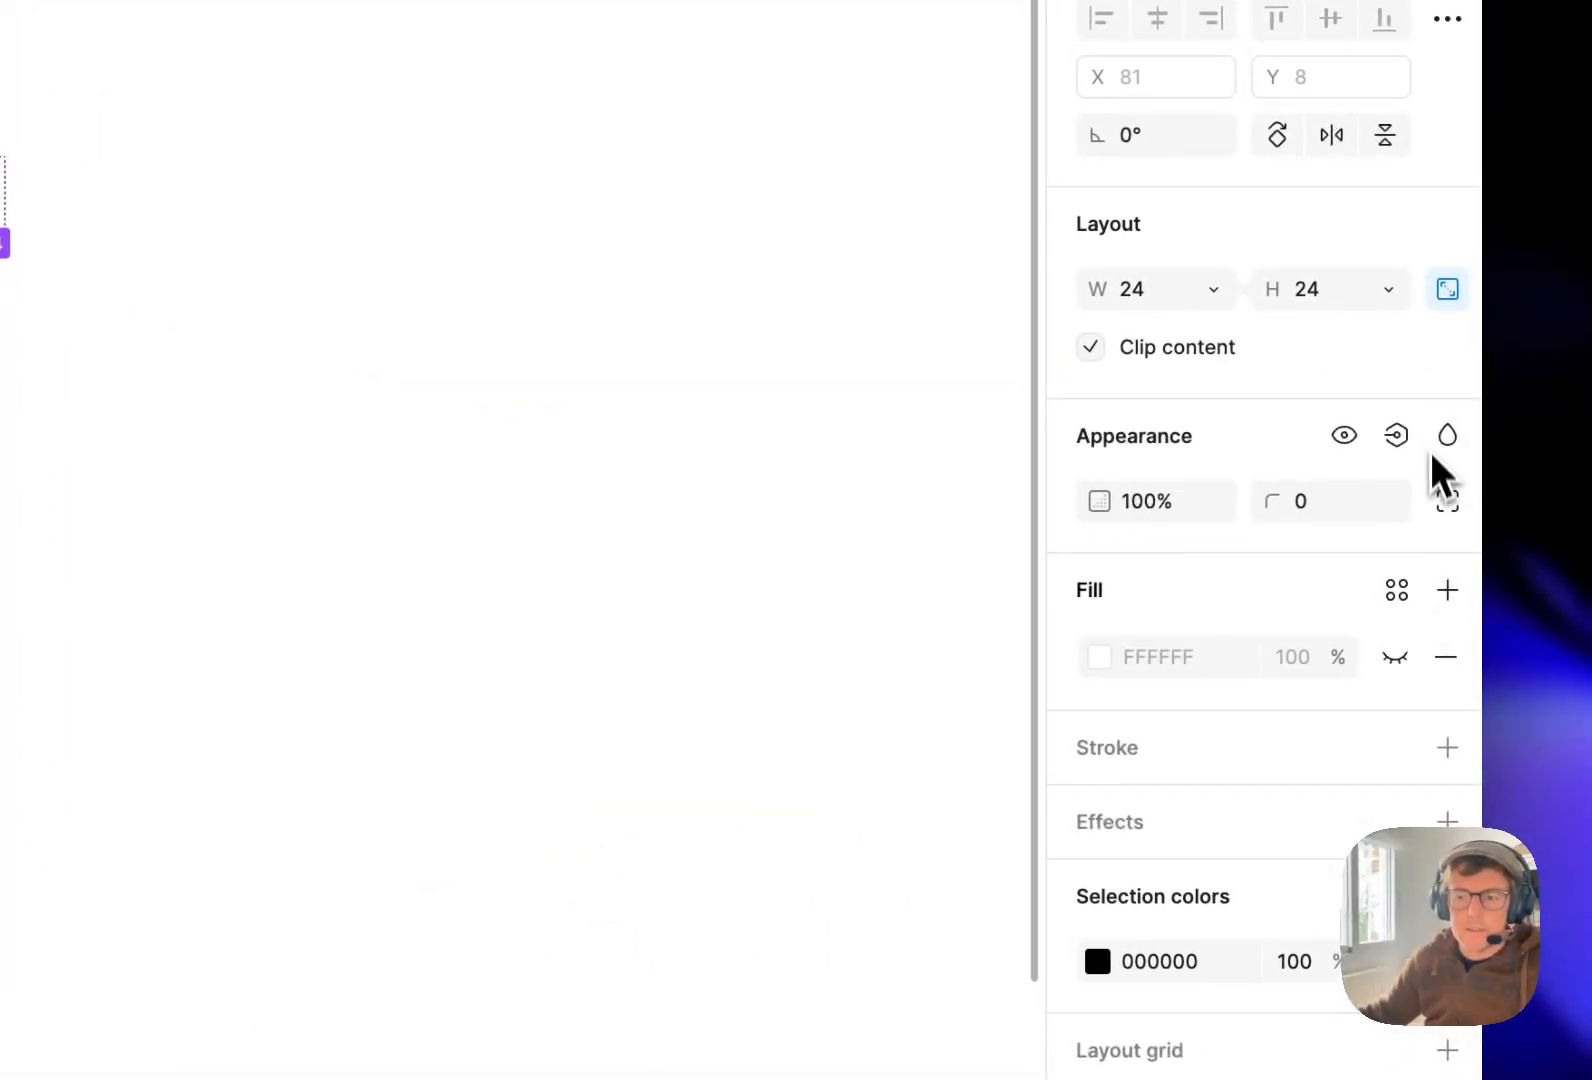
Create a visibility property named Right Icon? with the value True for the chevron icon.
click(1439, 545)
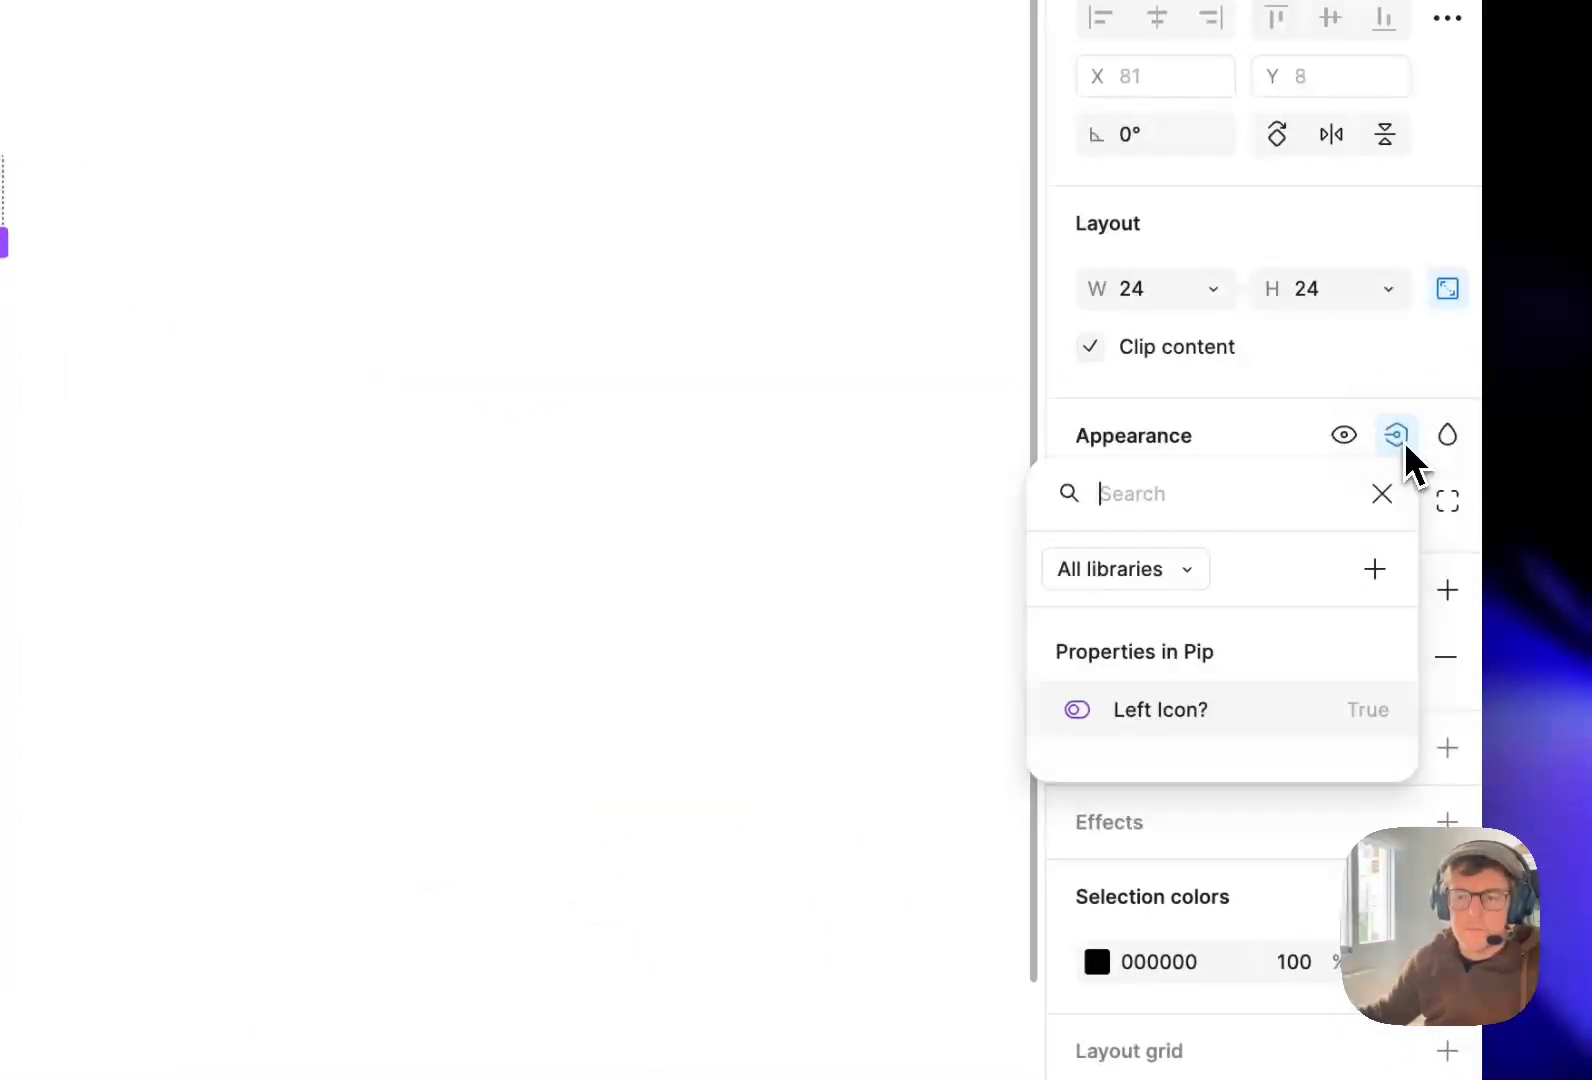
click(1378, 578)
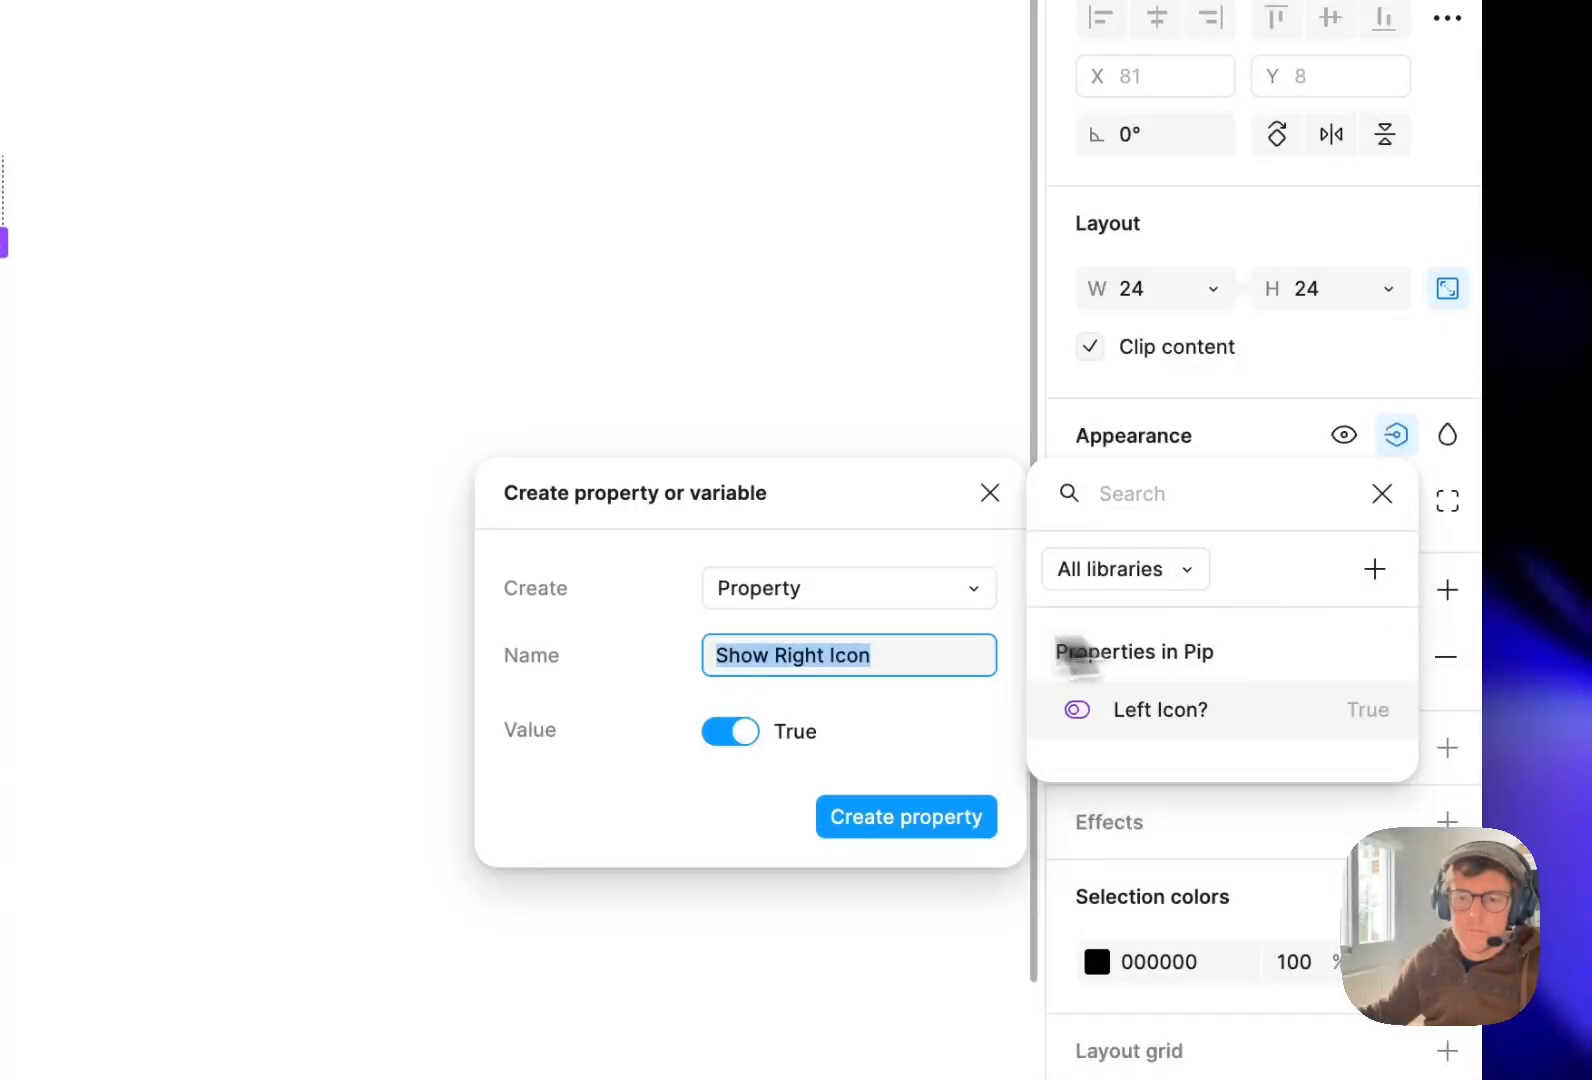
key(super+shift+Left)
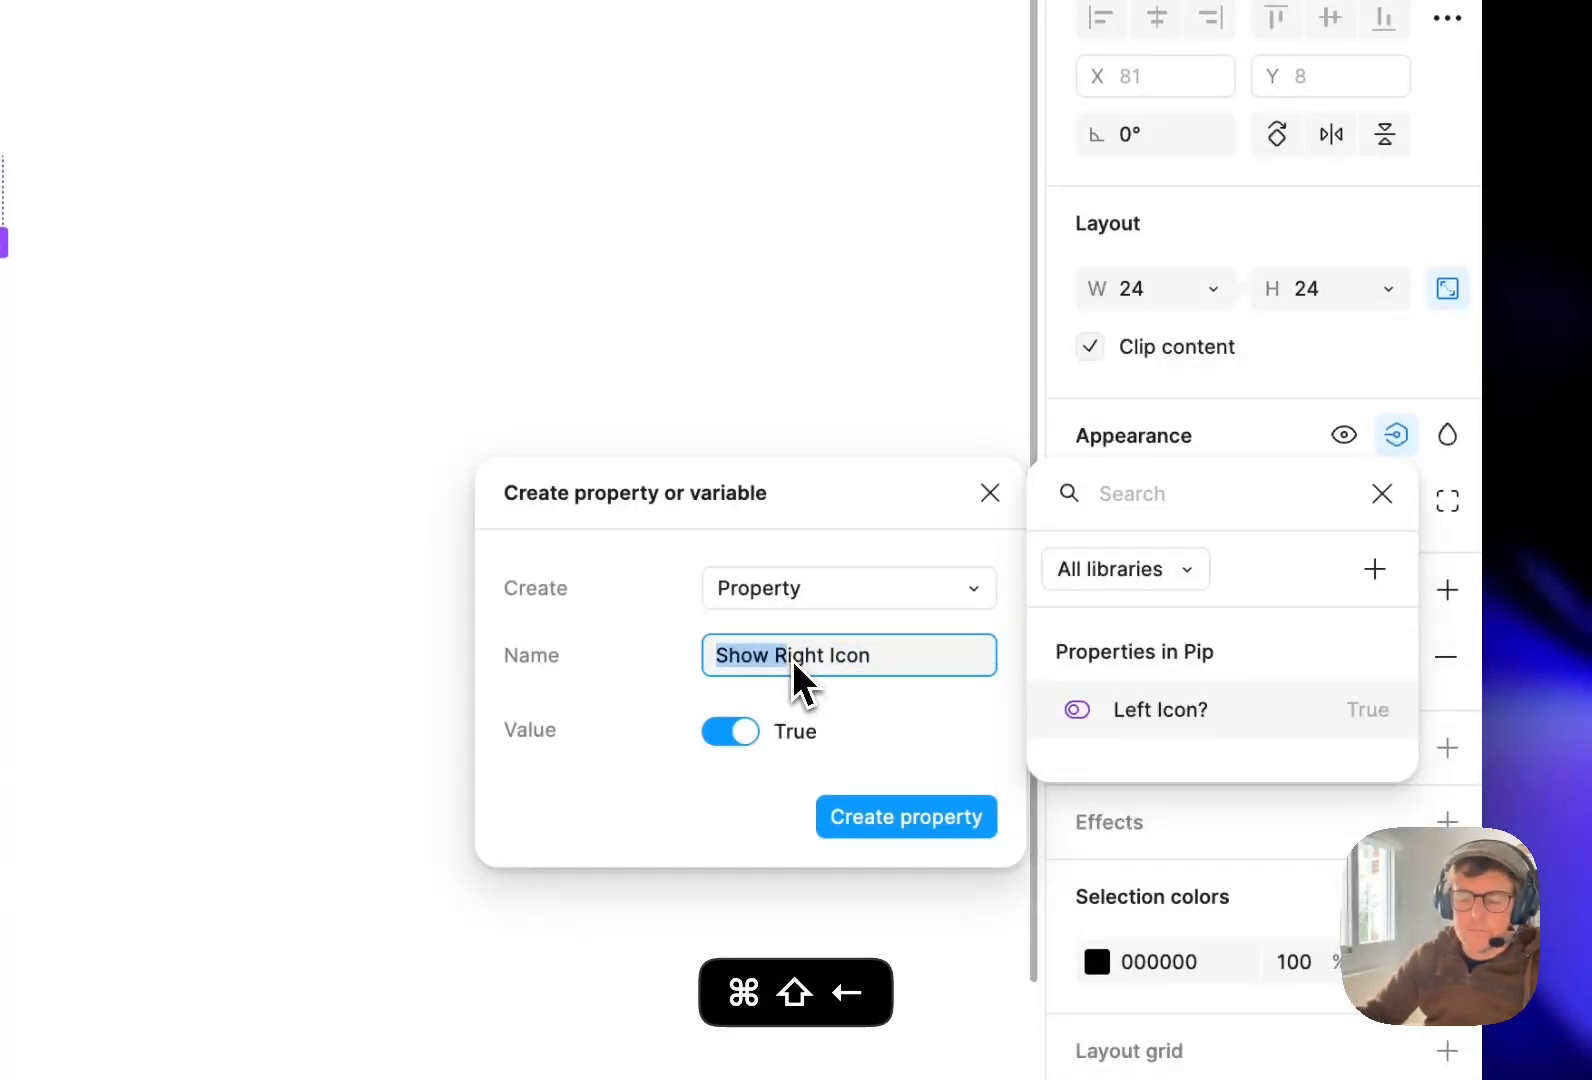
text(R)
key(super+Right)
text(?)
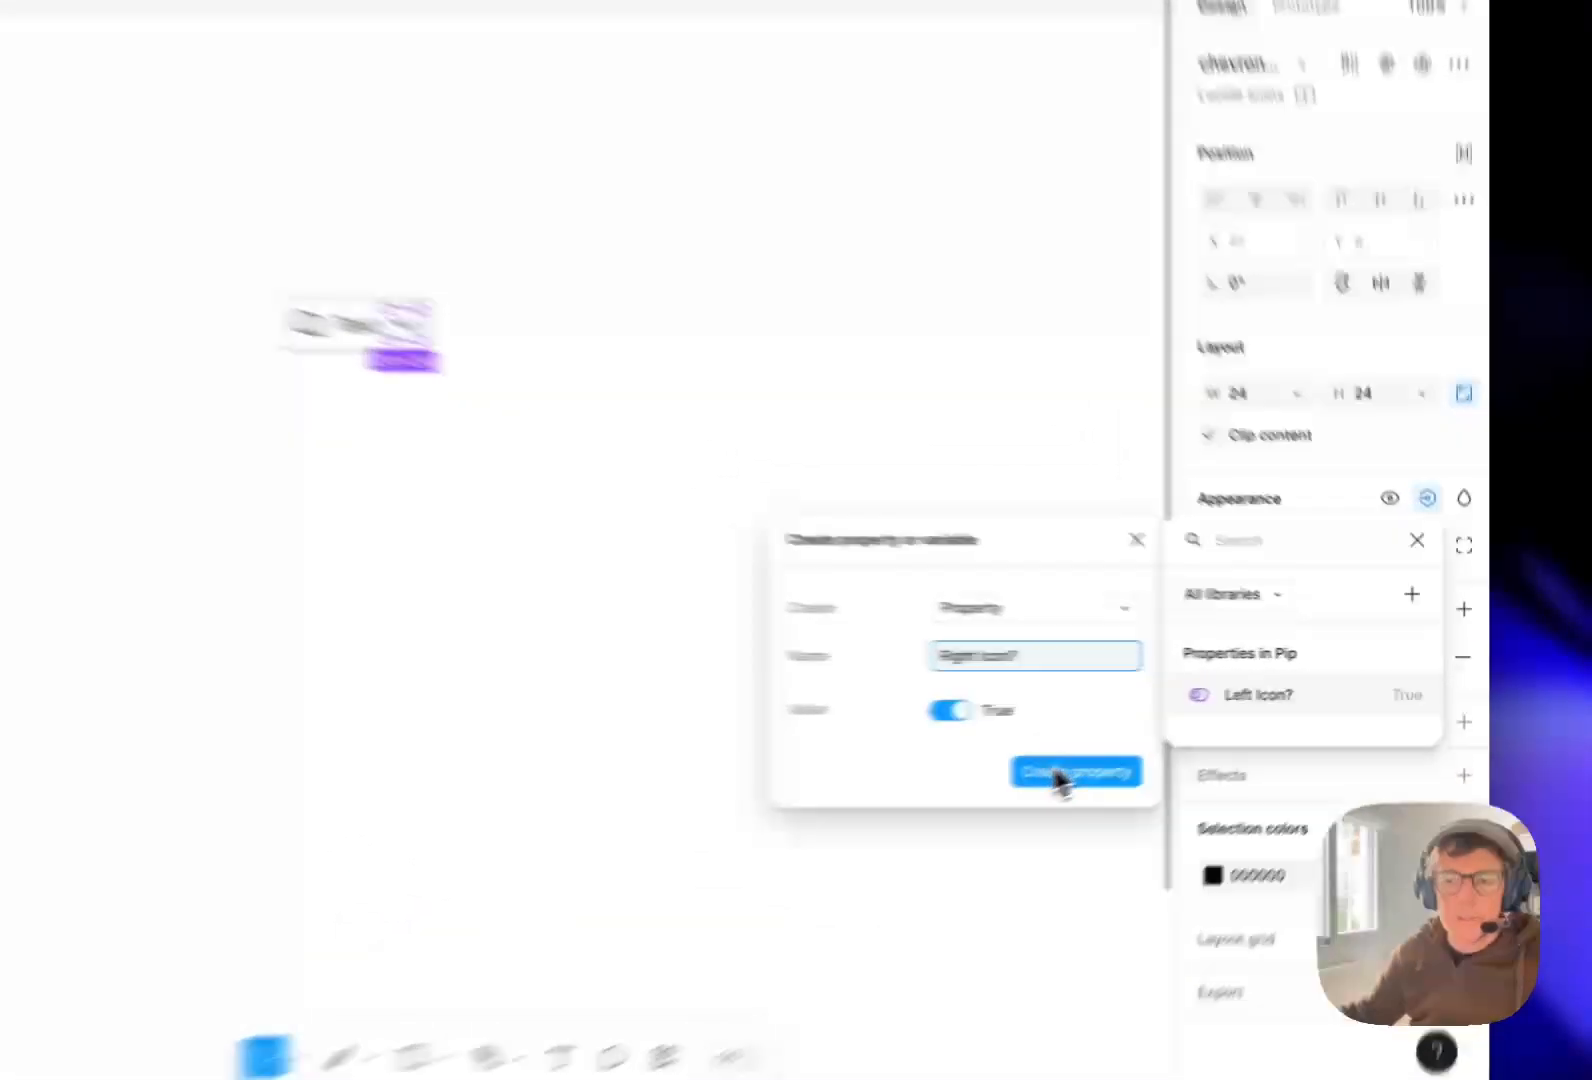
click(1194, 736)
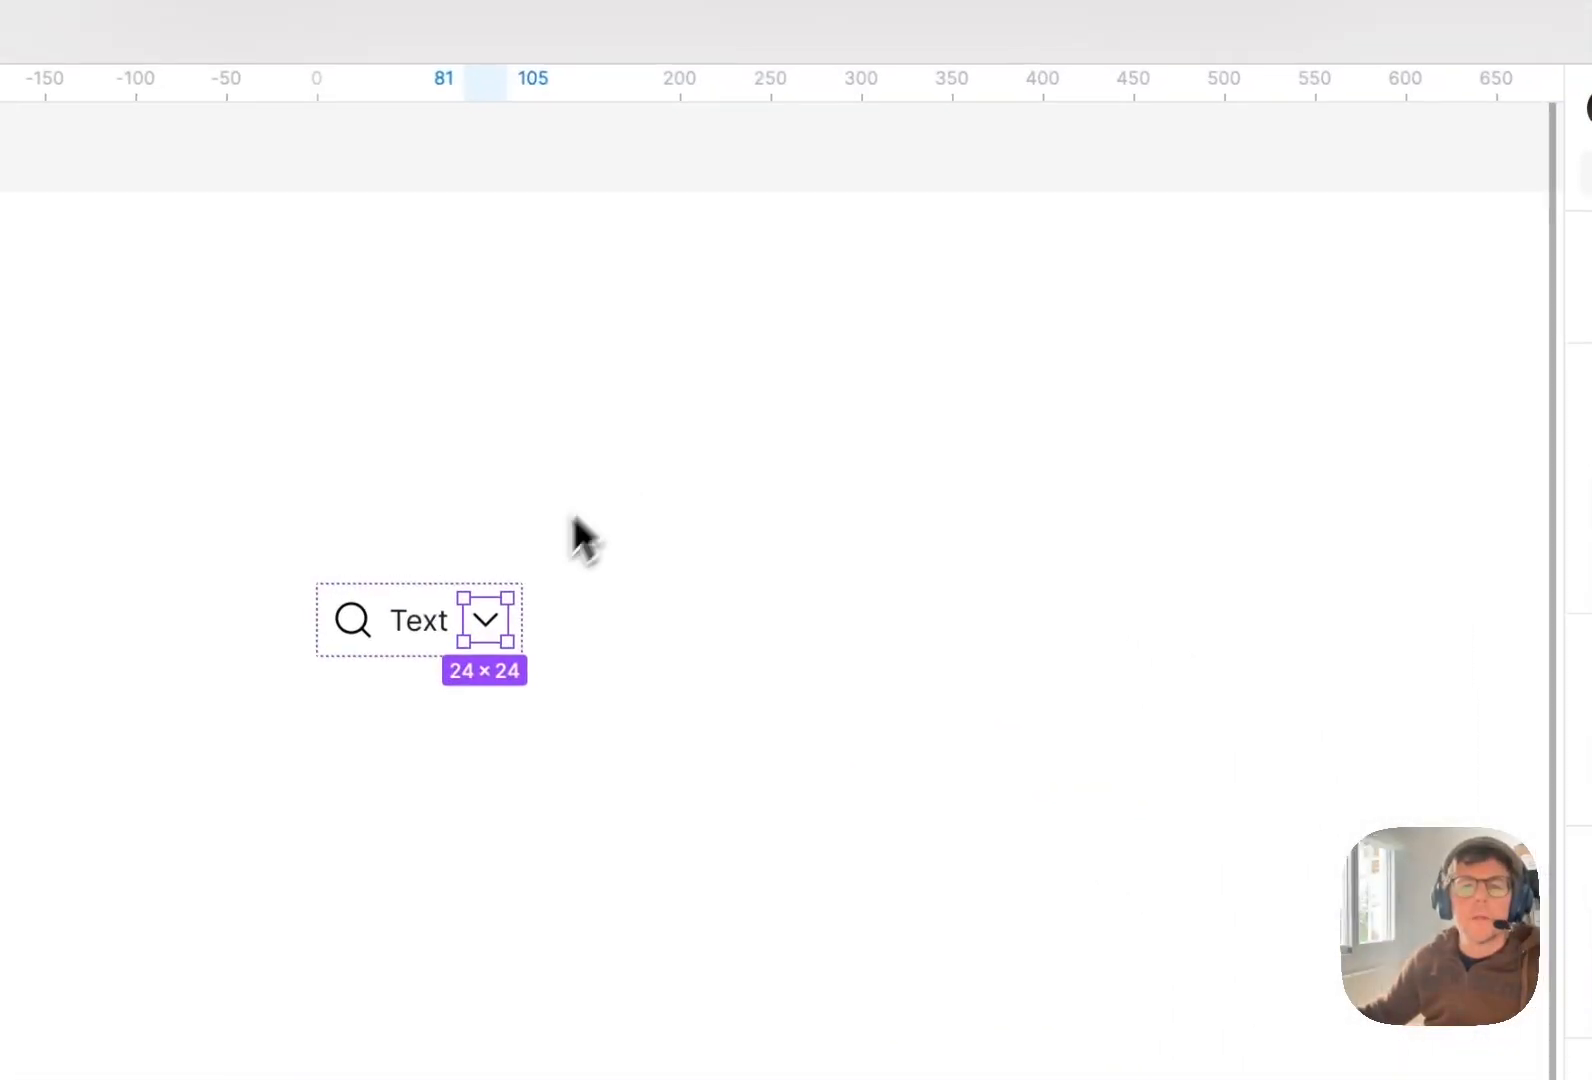
shift+click(352, 620)
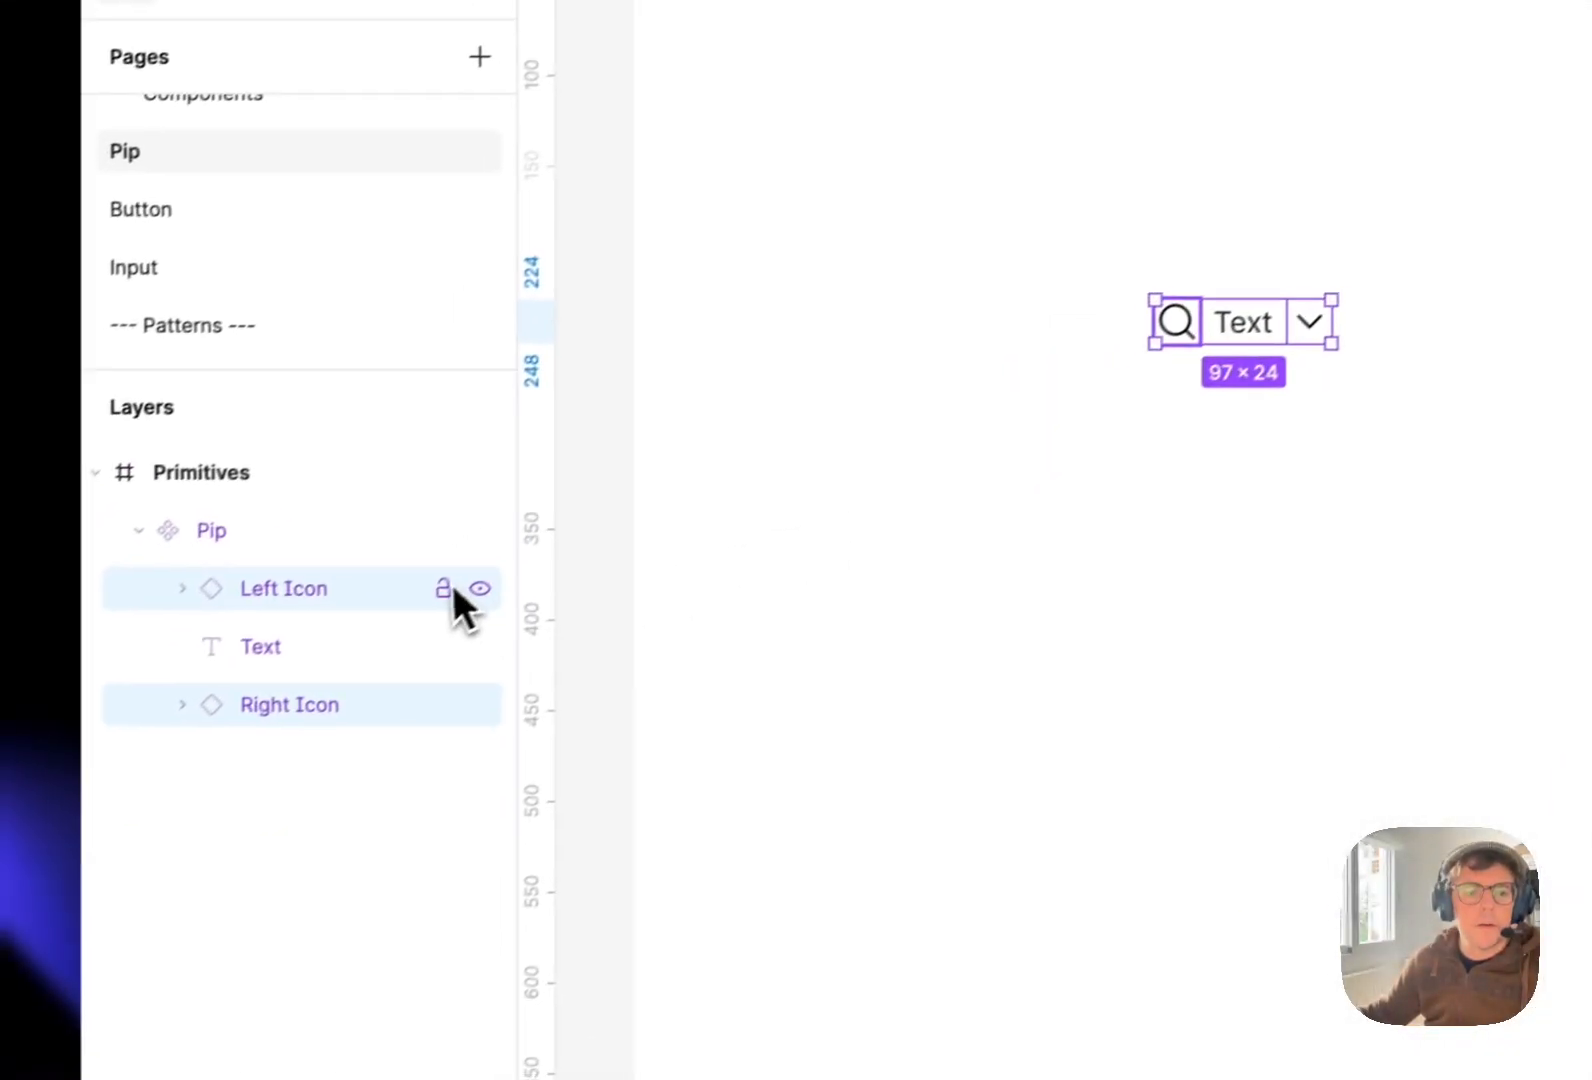
click(1463, 203)
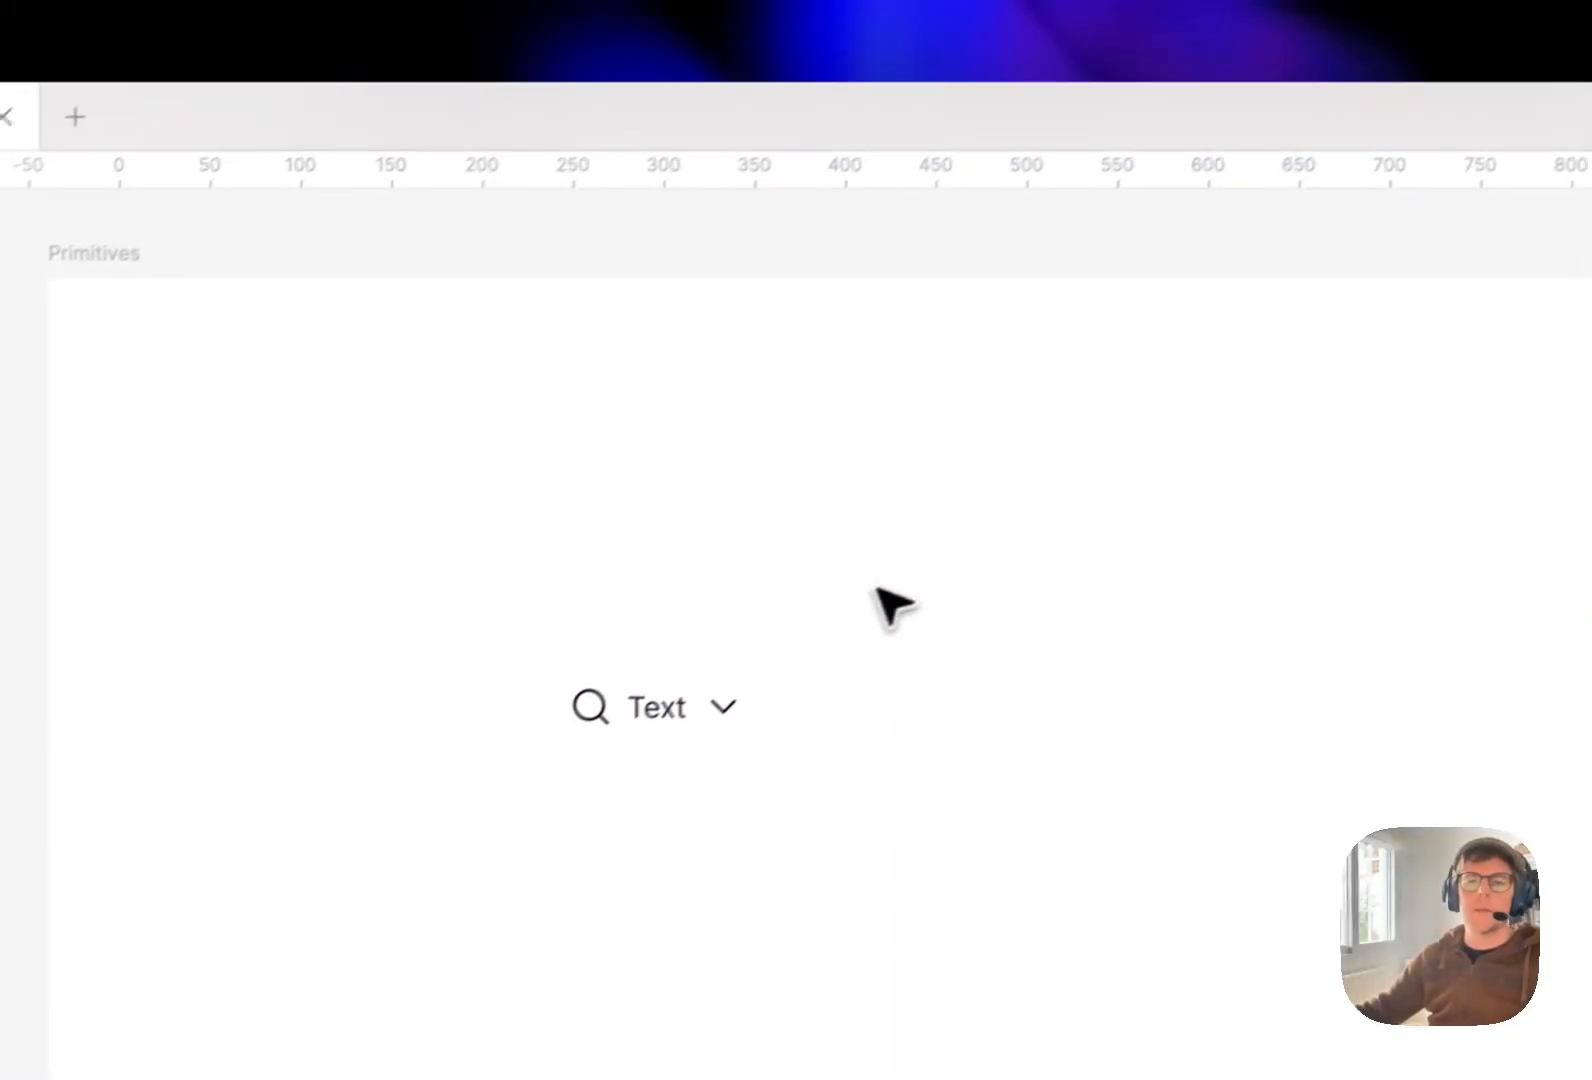
double_click(716, 709)
click(596, 711)
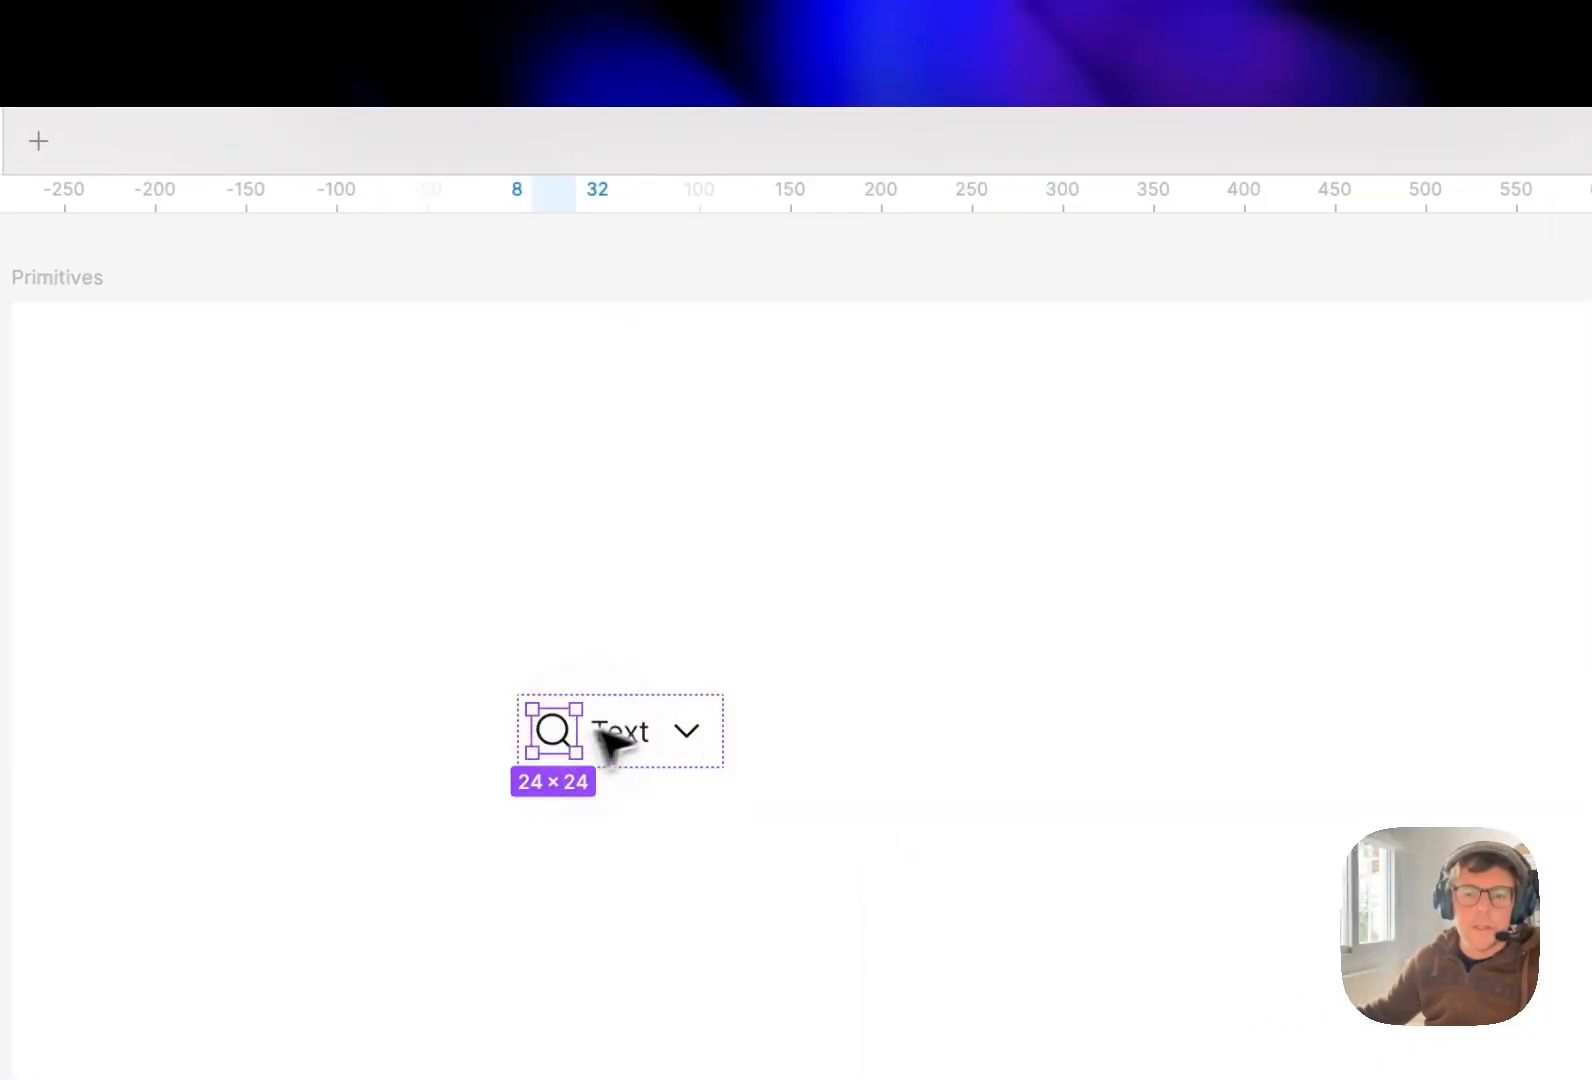
click(777, 662)
double_click(563, 742)
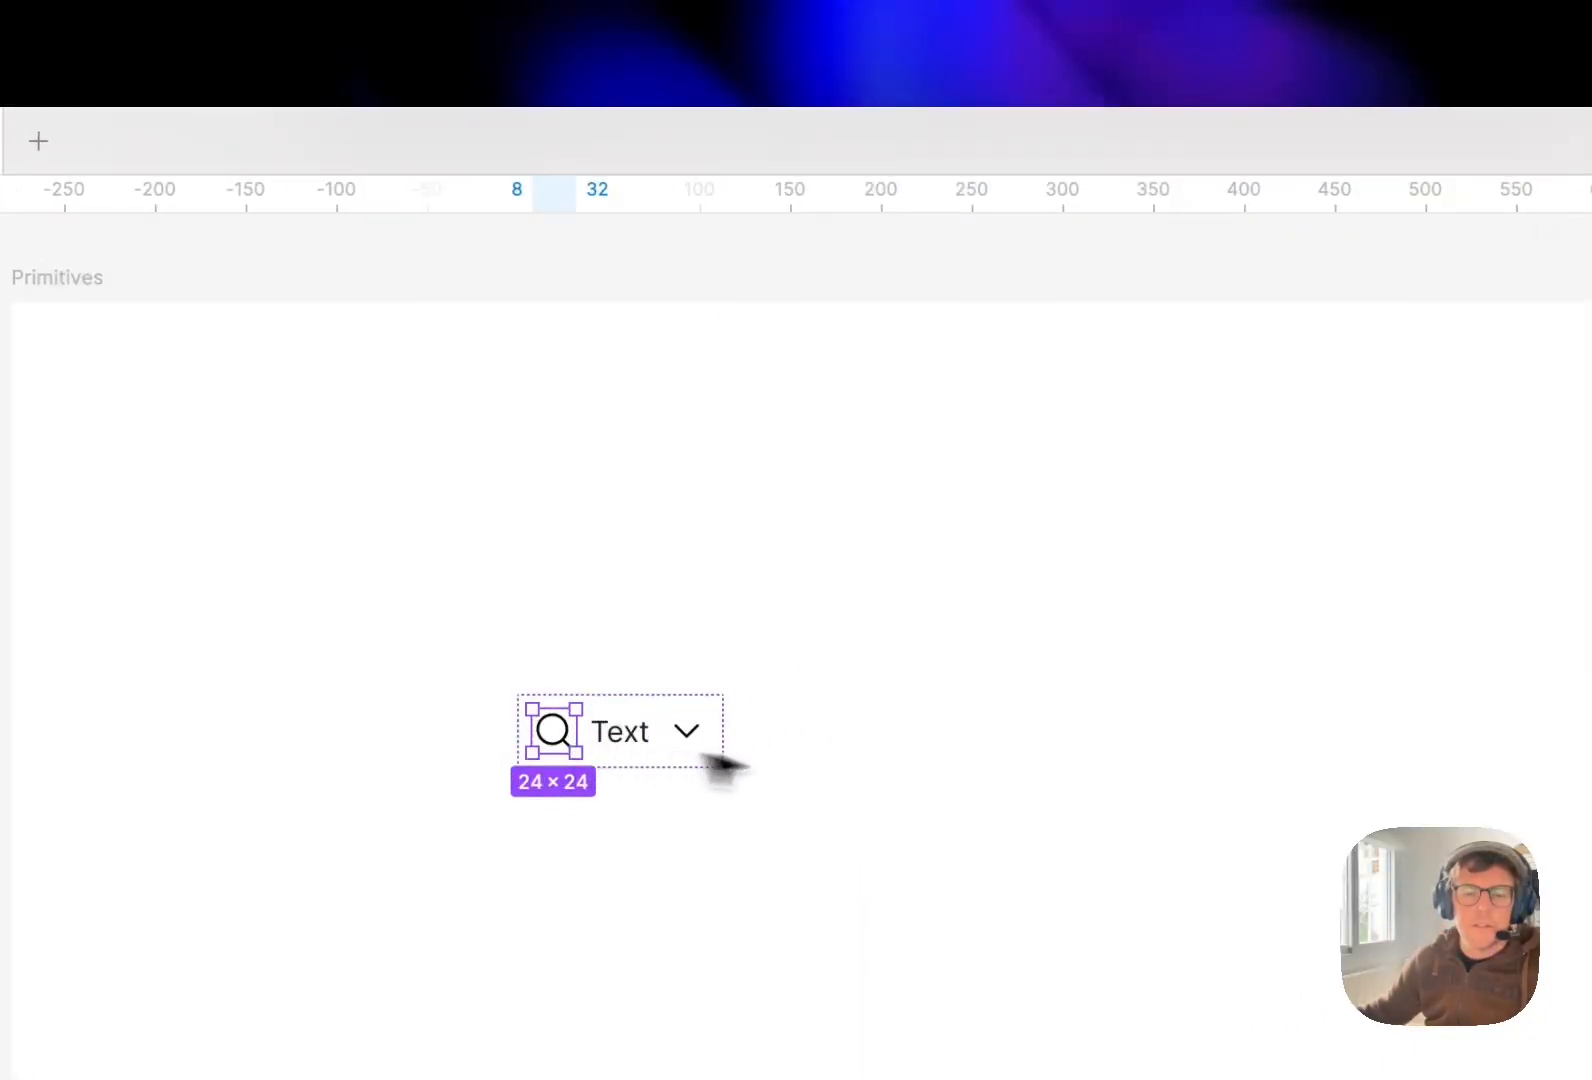
click(735, 762)
click(568, 746)
double_click(568, 747)
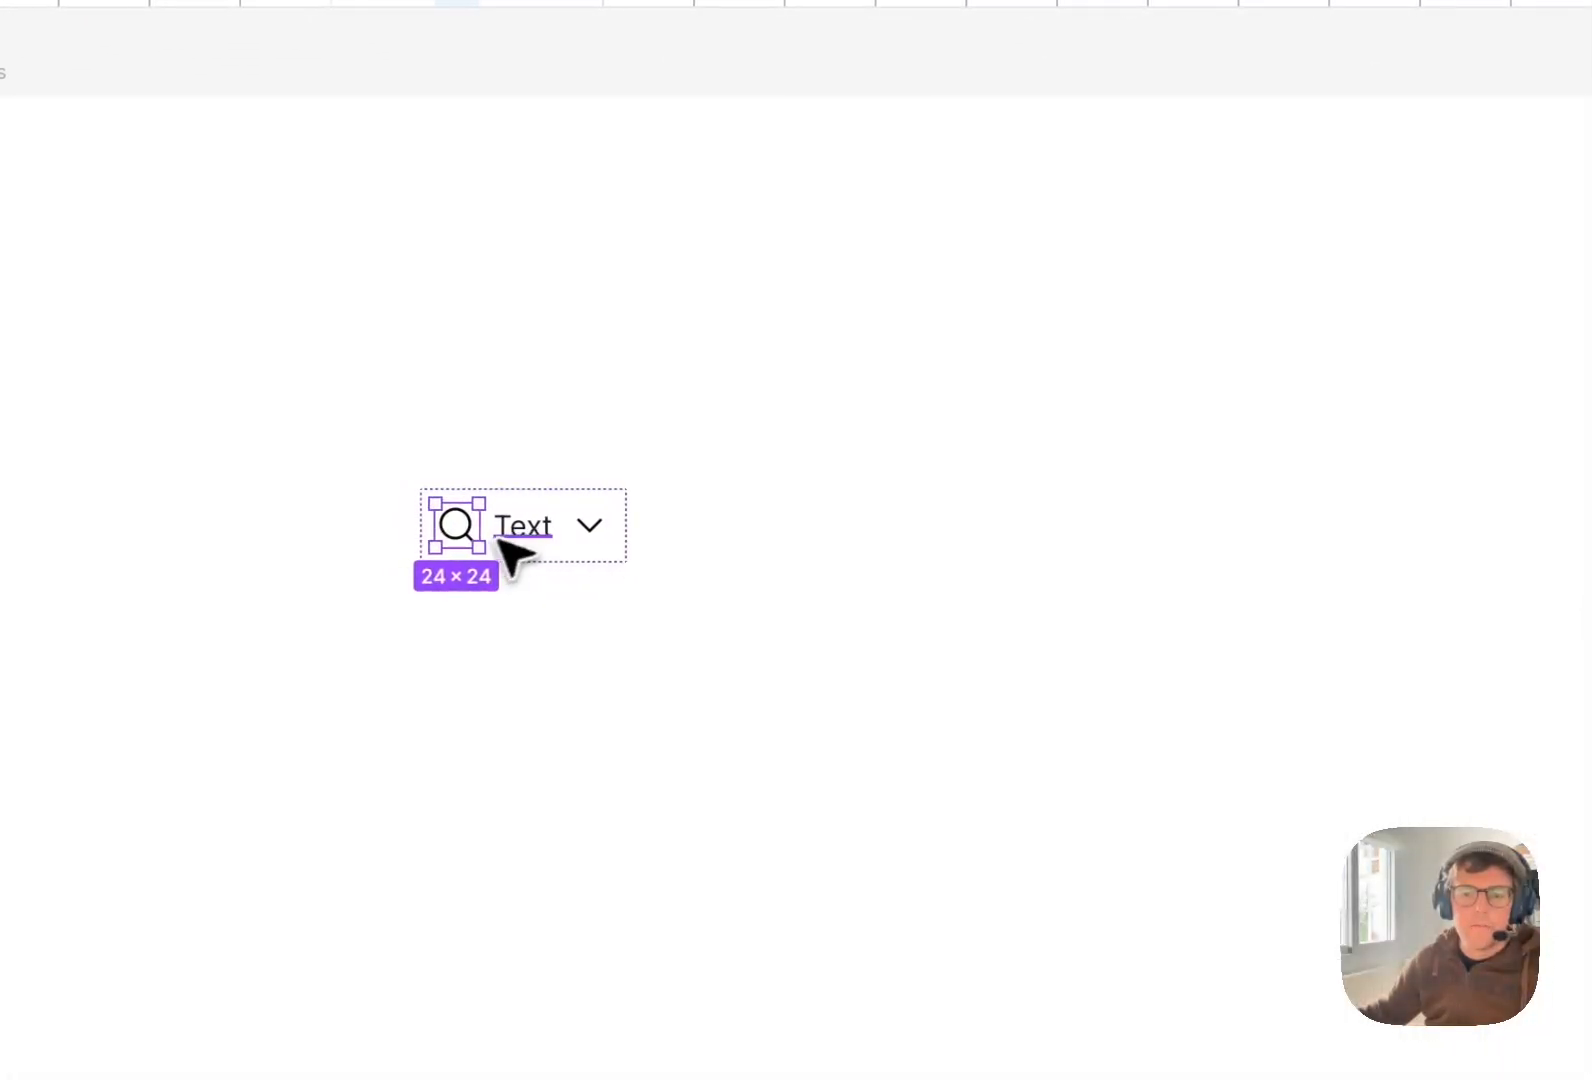
click(845, 568)
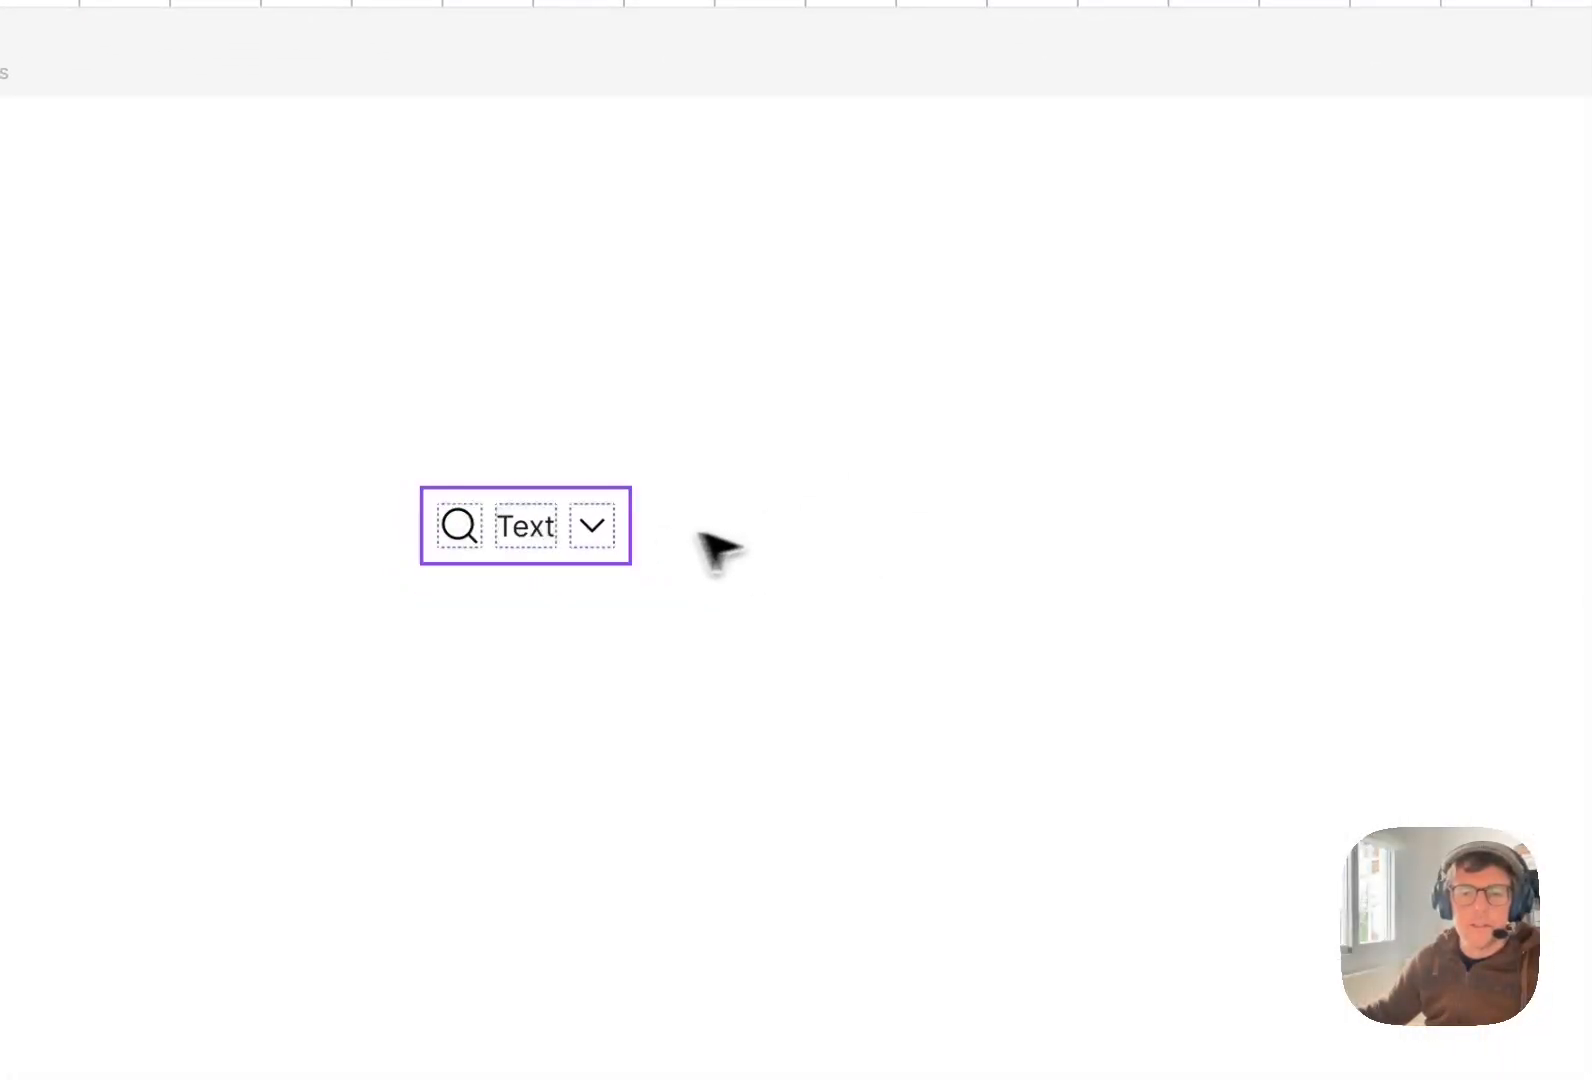
key(super+0)
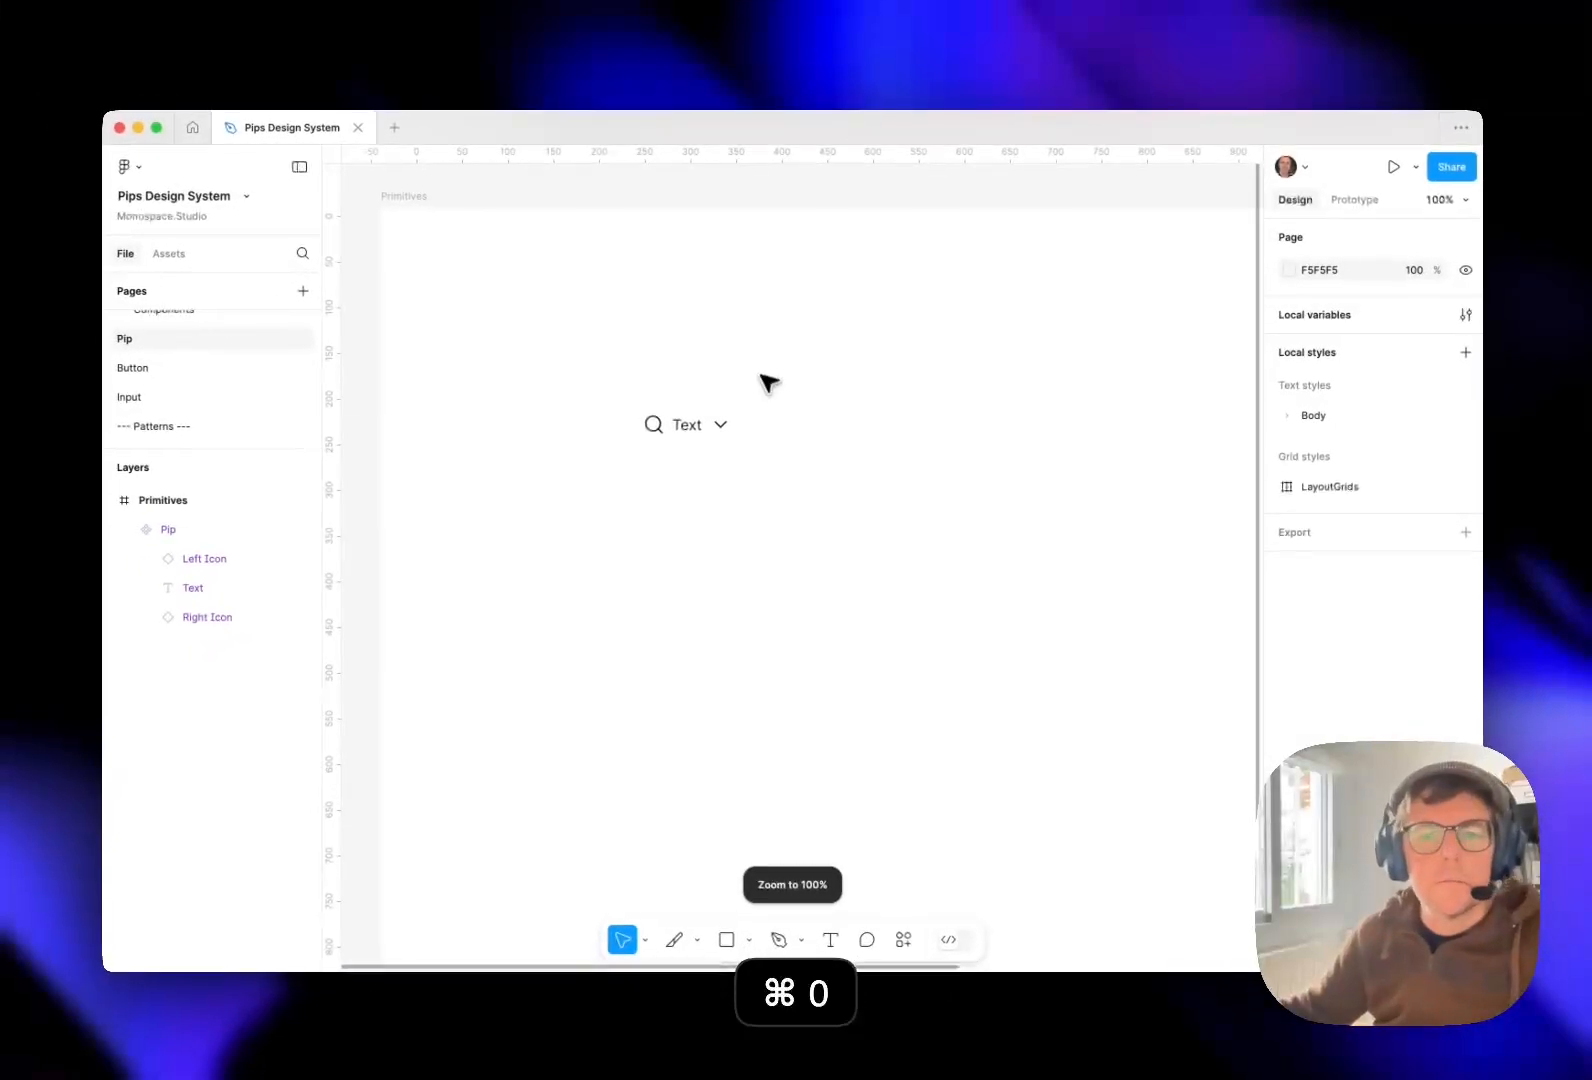
Resize both the search and chevron icons in the Pip component to 16 × 16.
double_click(659, 425)
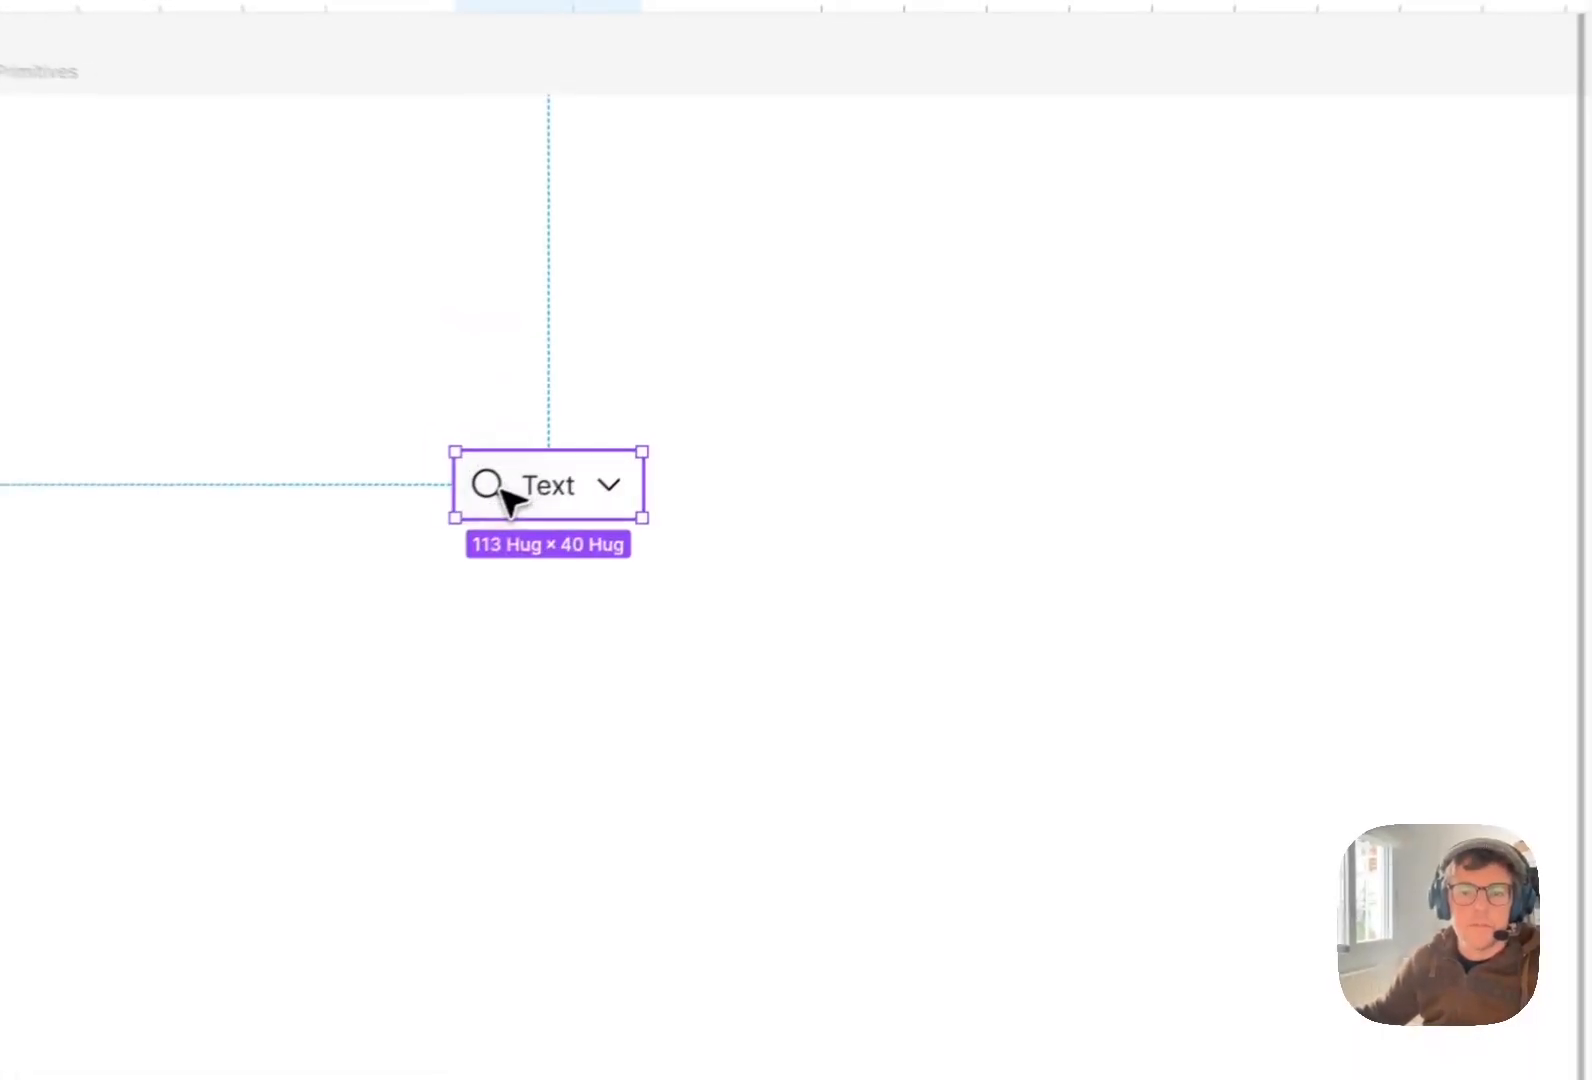
shift+click(724, 424)
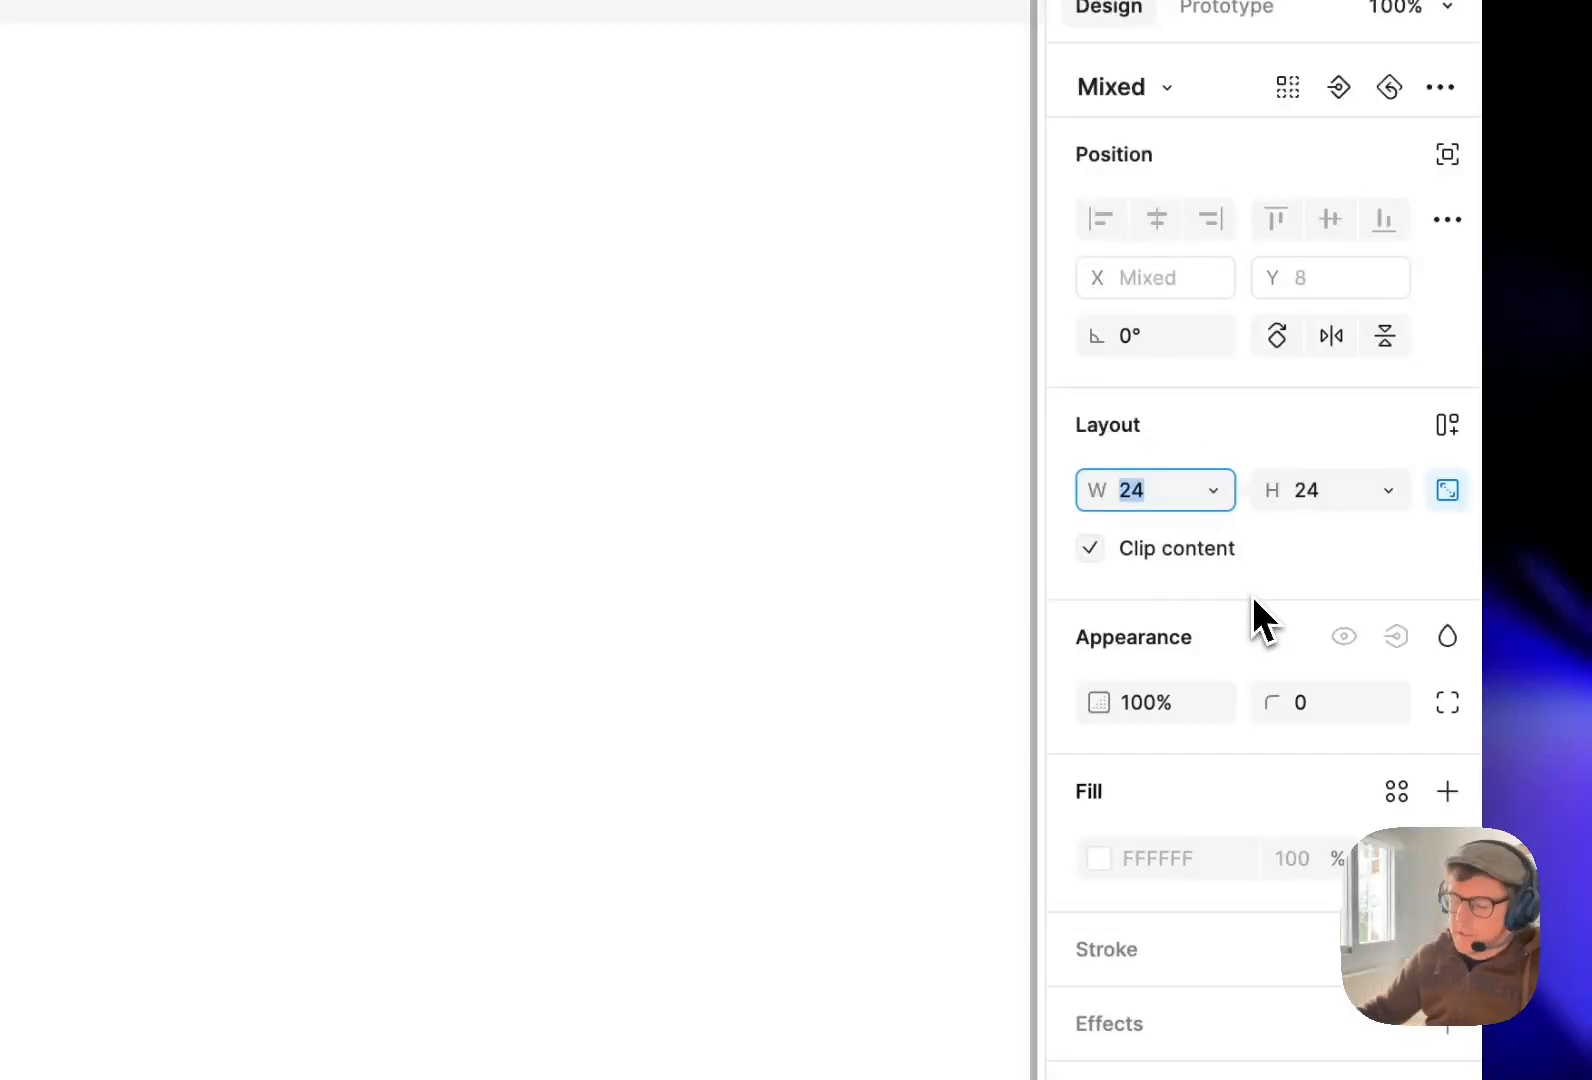
text(16)
key(Return)
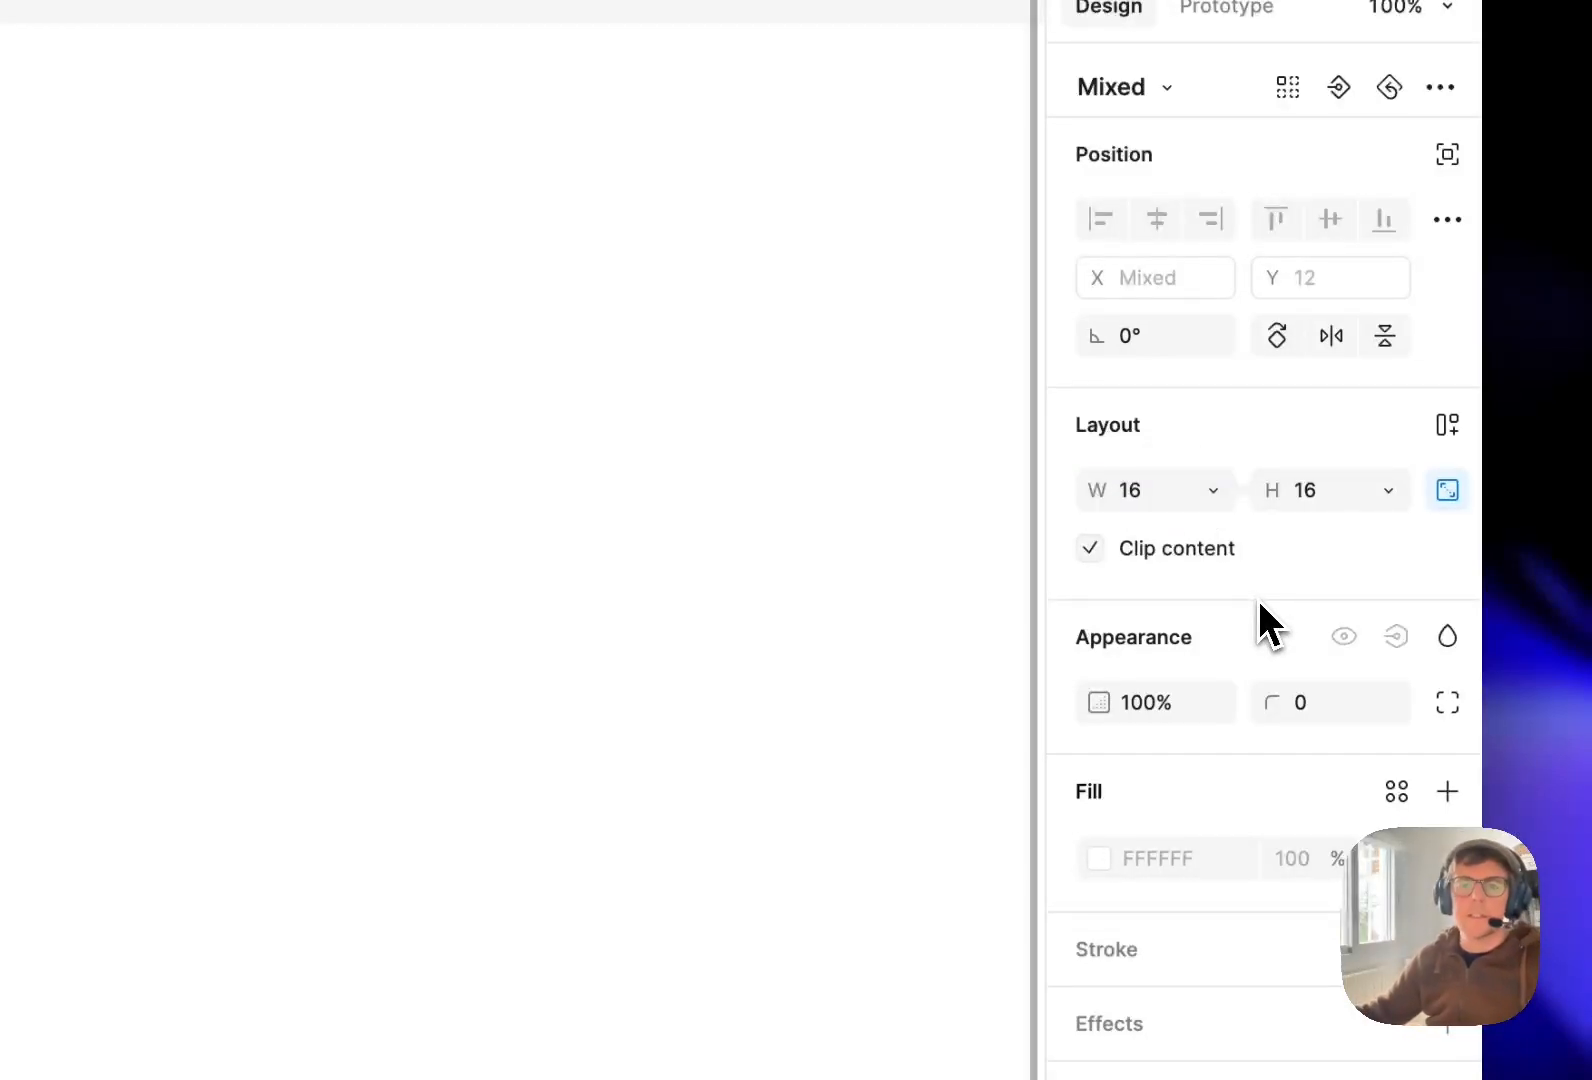
click(218, 399)
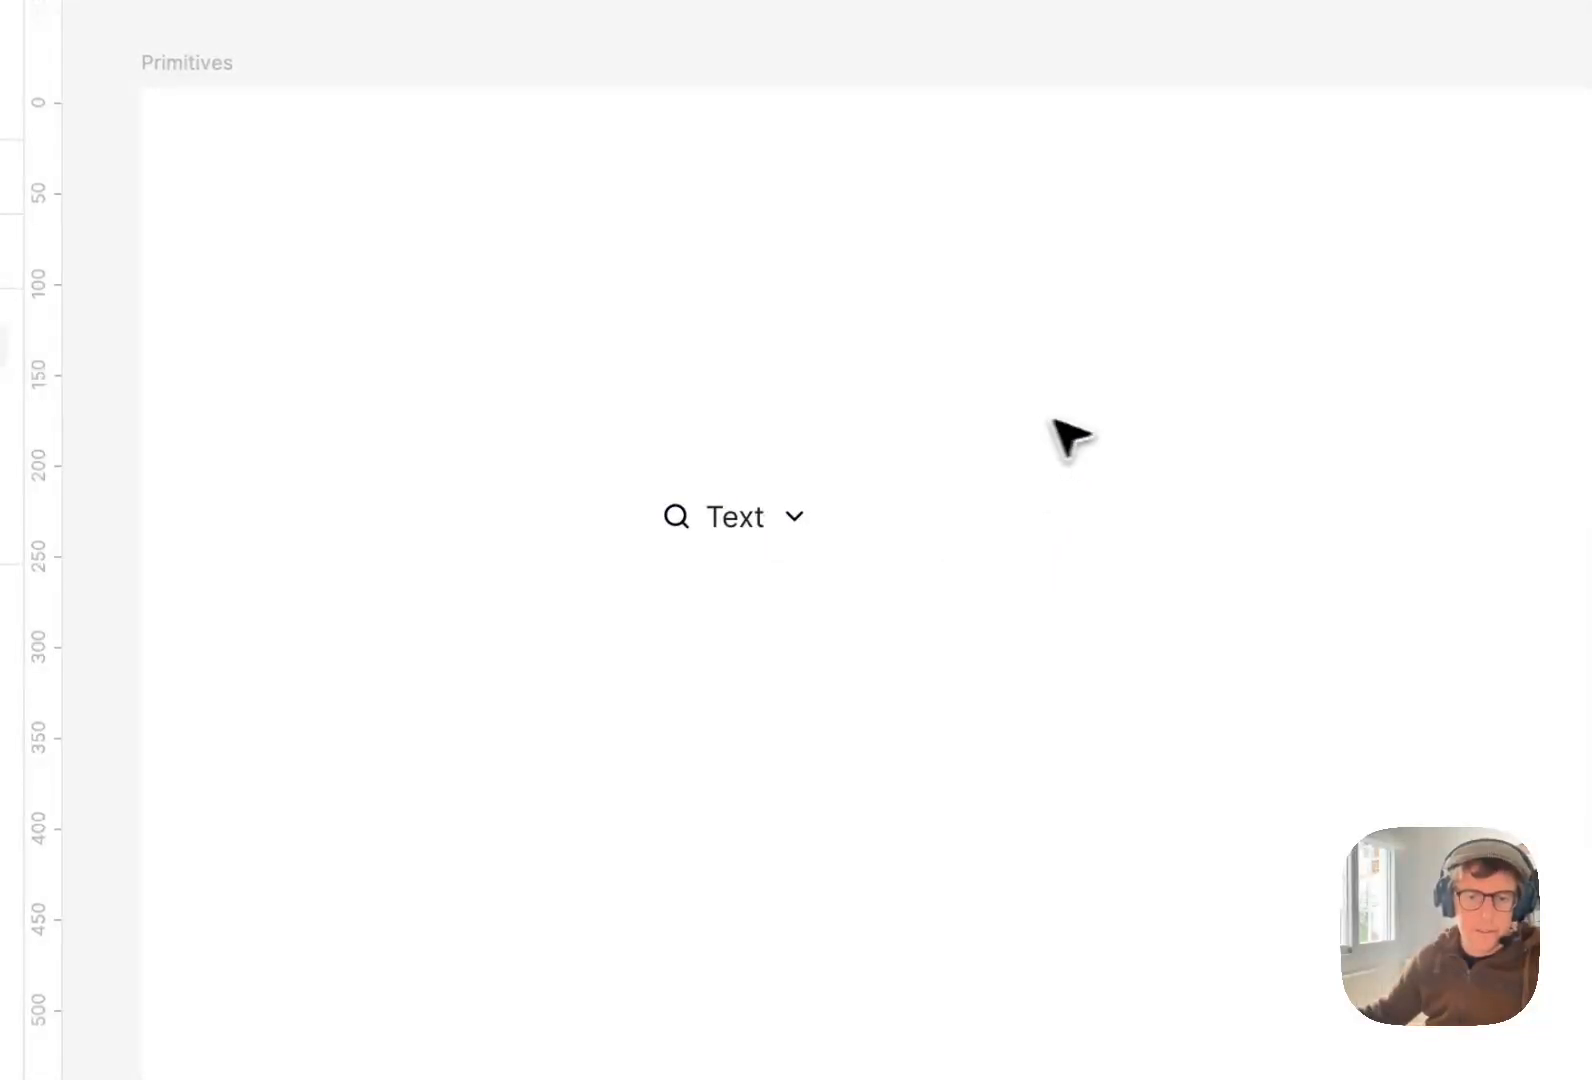
Hide the Left Icon and Right Icon layers inside the Pip component so only its text shows.
click(735, 518)
click(958, 525)
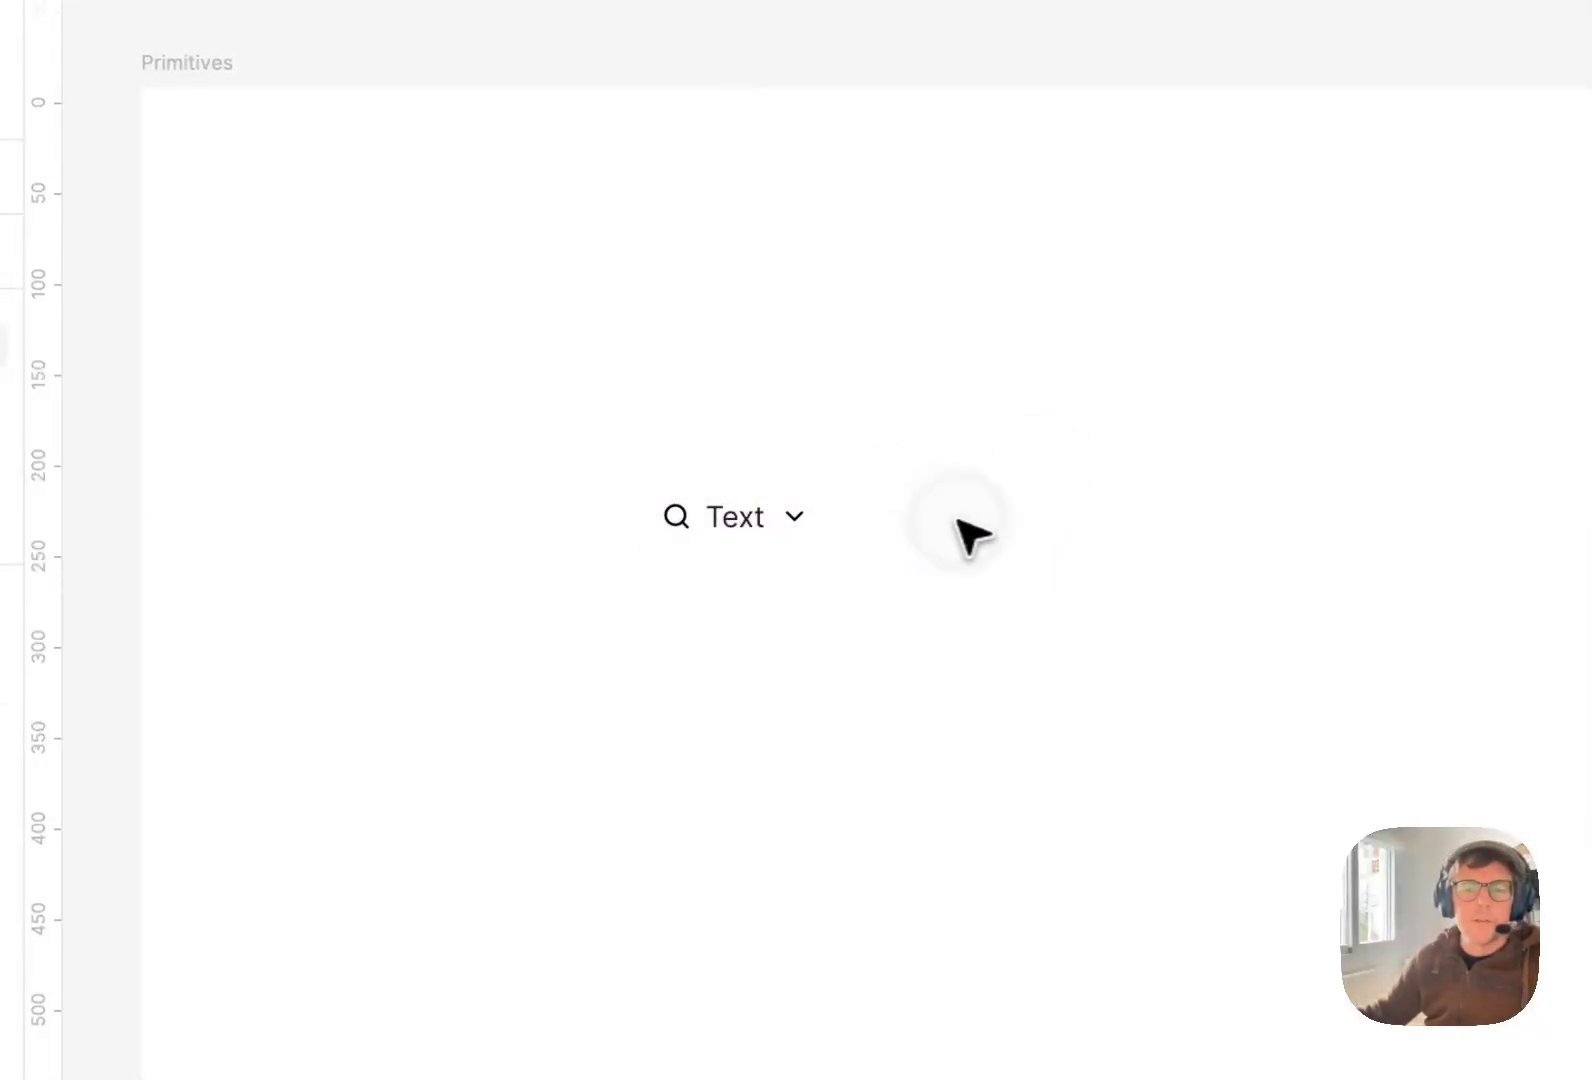
click(733, 521)
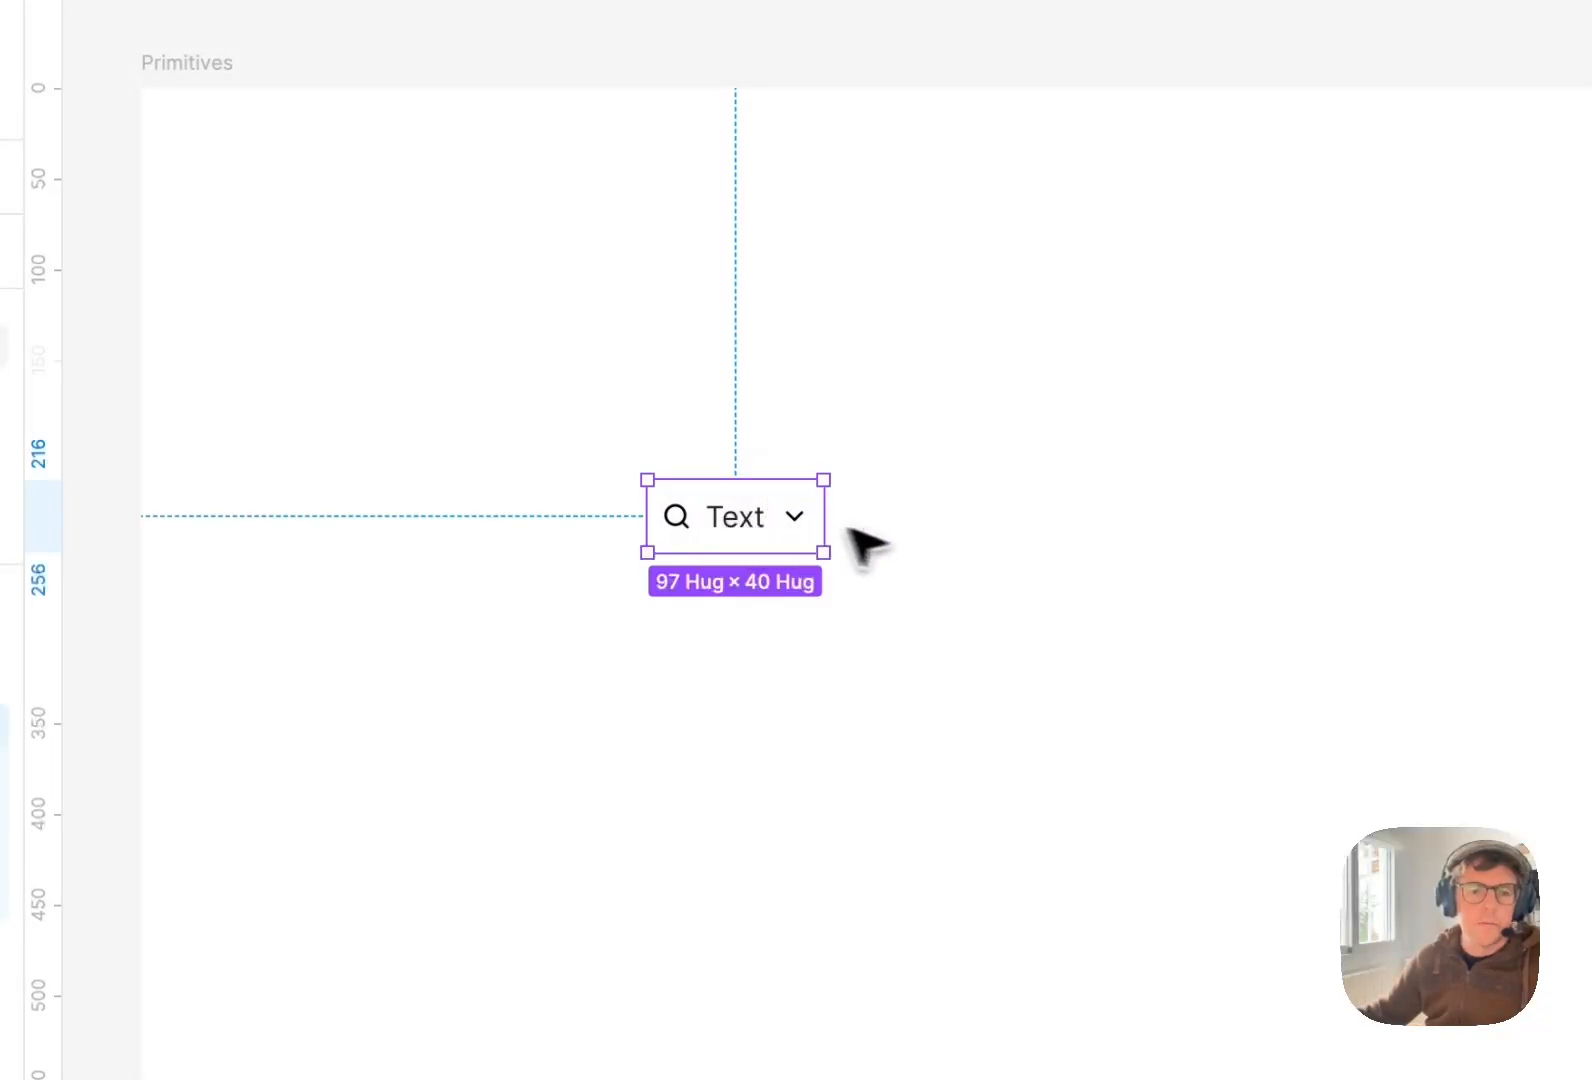
click(462, 538)
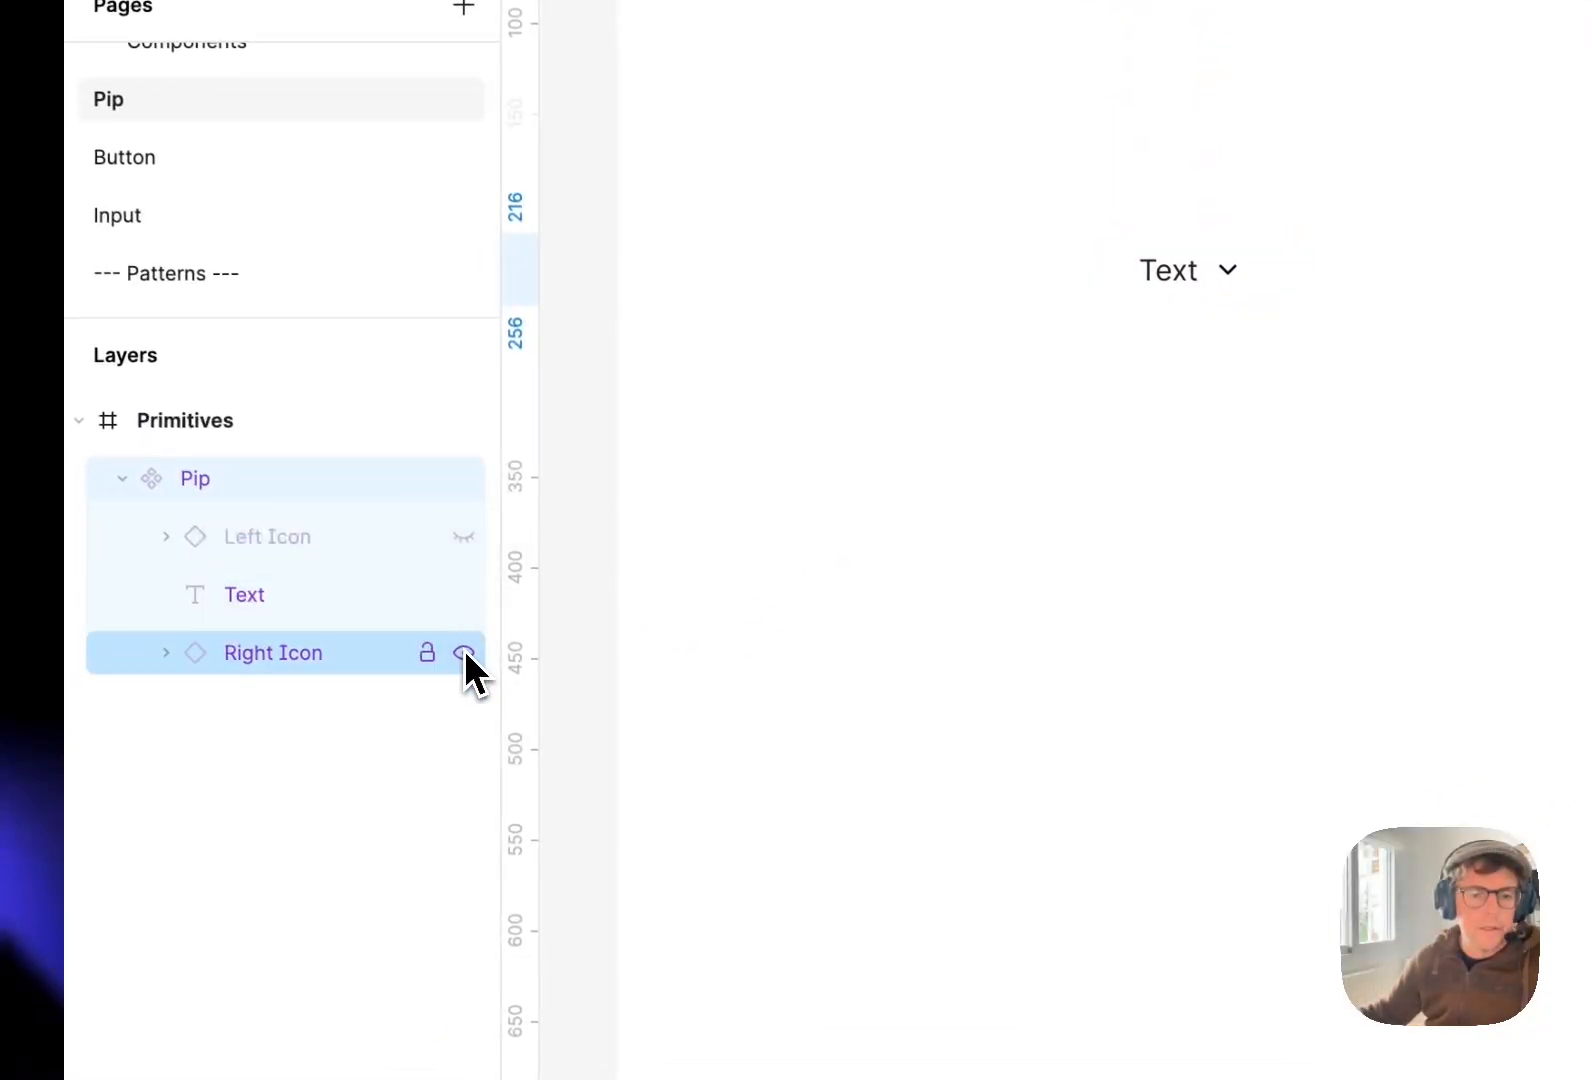
click(462, 653)
click(700, 480)
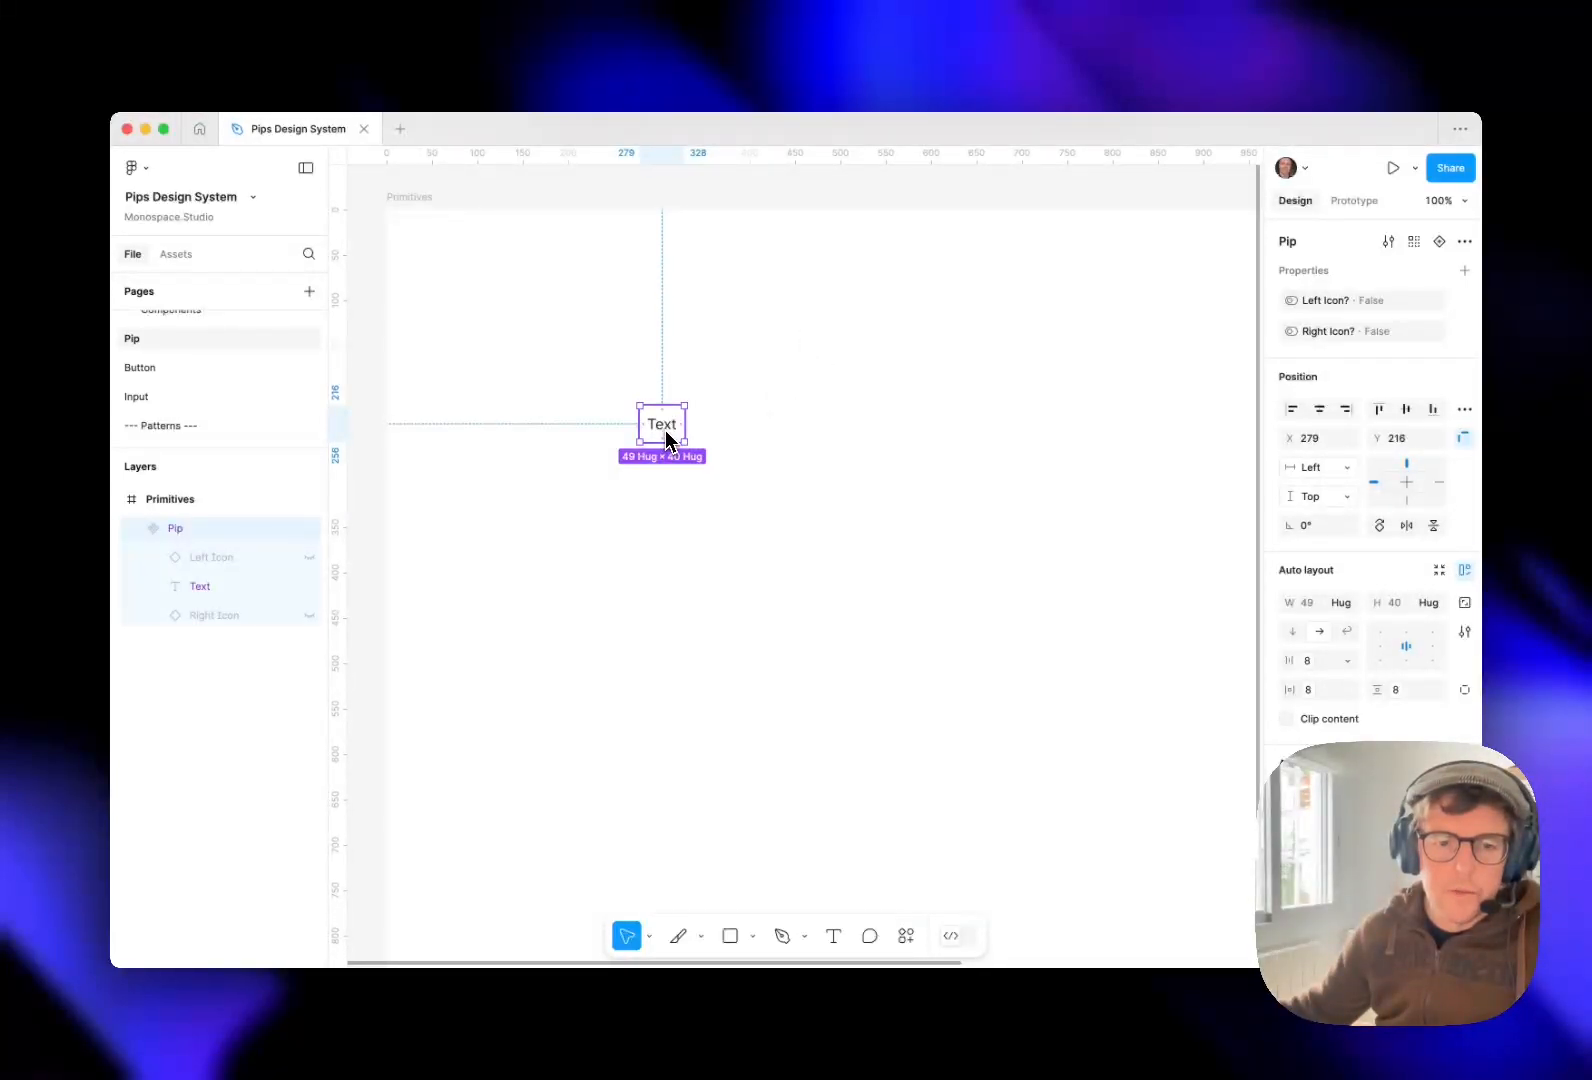
Show the Left Icon and Right Icon layers of the Pip component again.
scroll(1325, 721, down, 3)
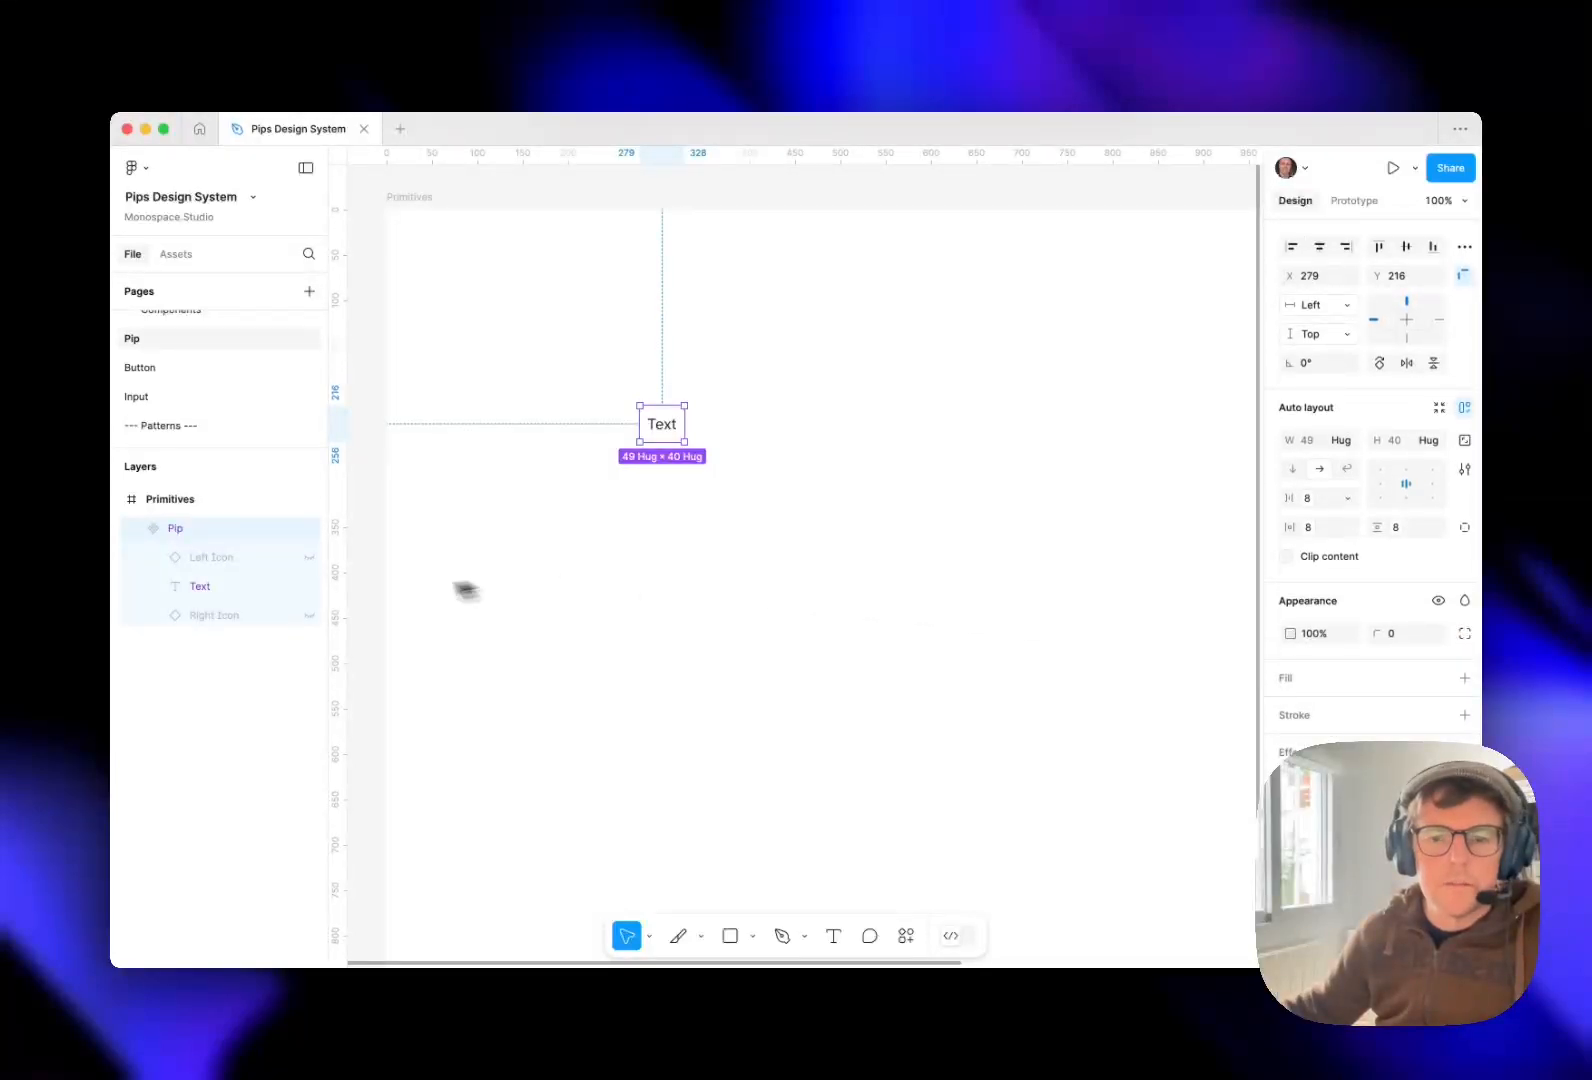
click(309, 557)
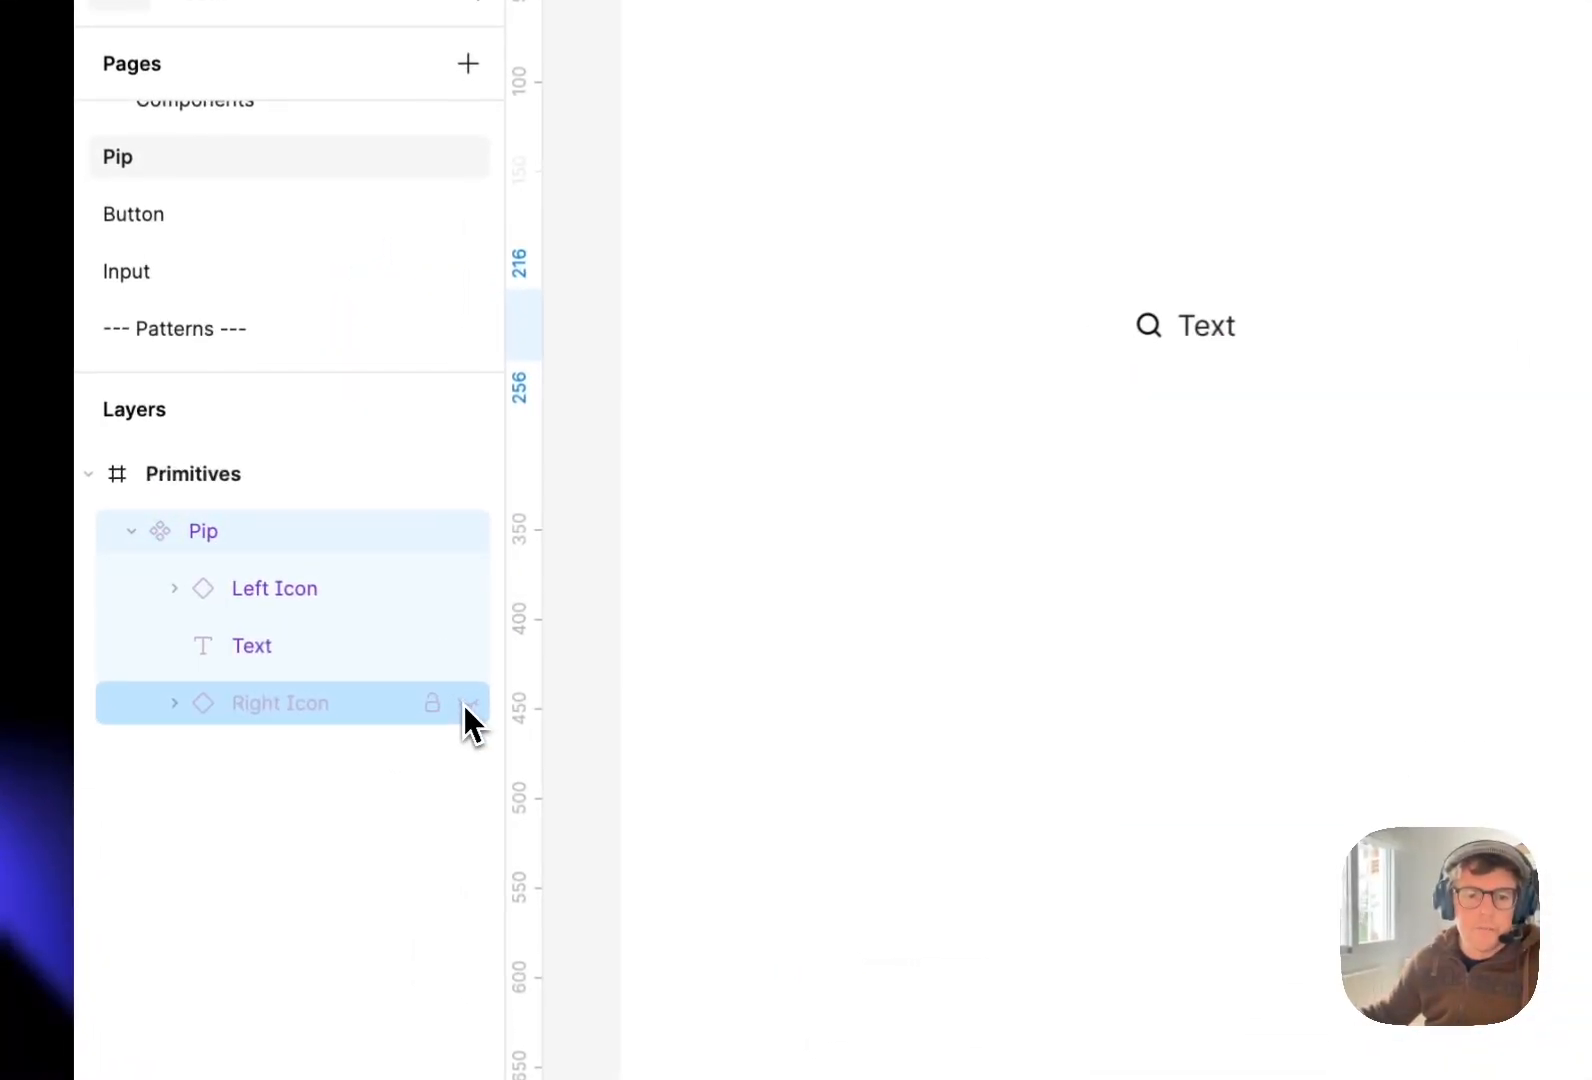
click(309, 615)
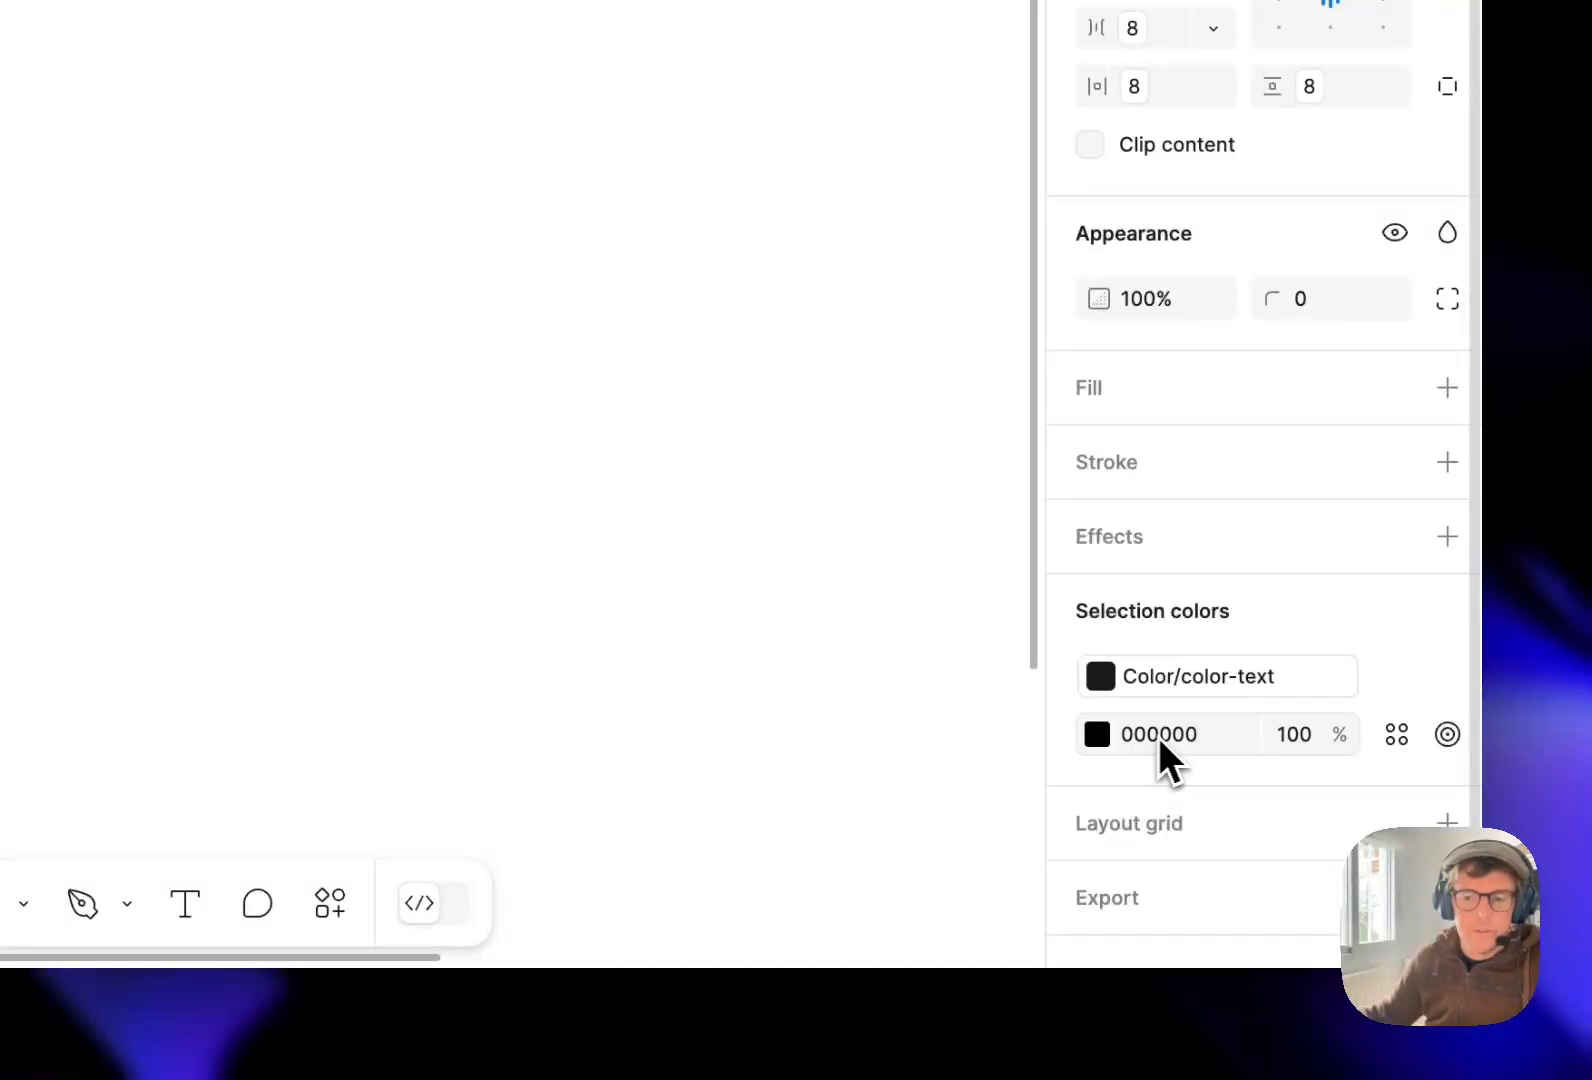
Apply the color-text variable to the icons' 000000 color in the Pip component.
click(1397, 737)
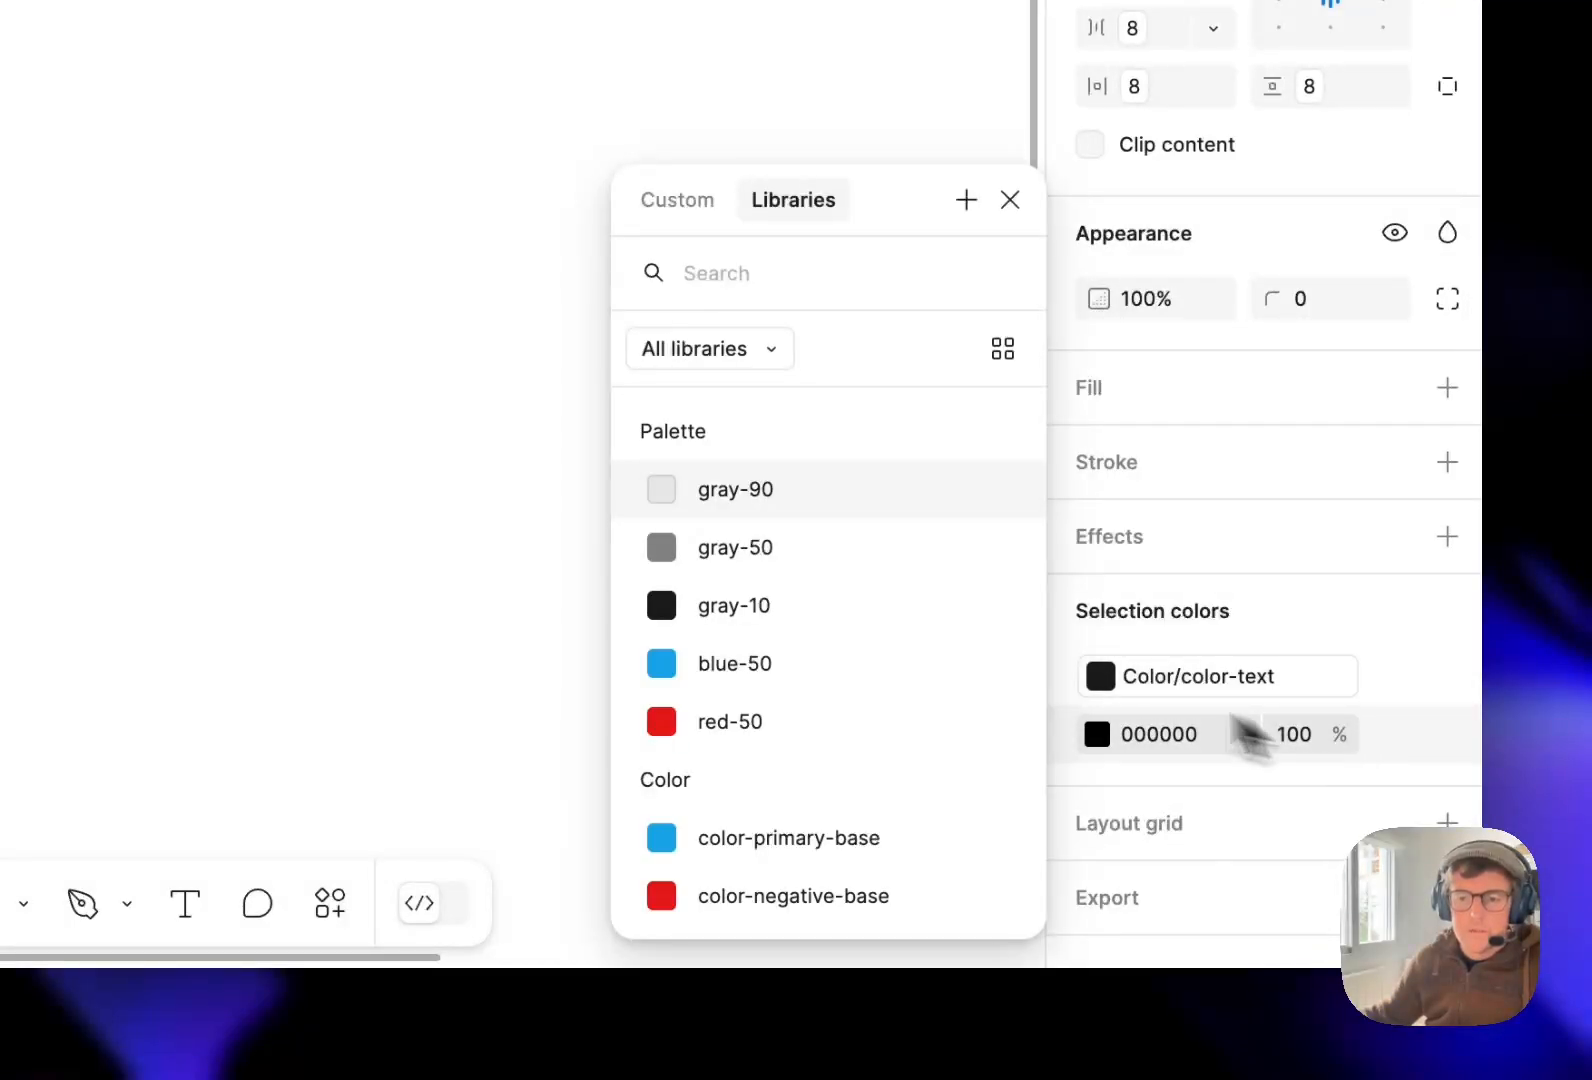
scroll(917, 660, down, 3)
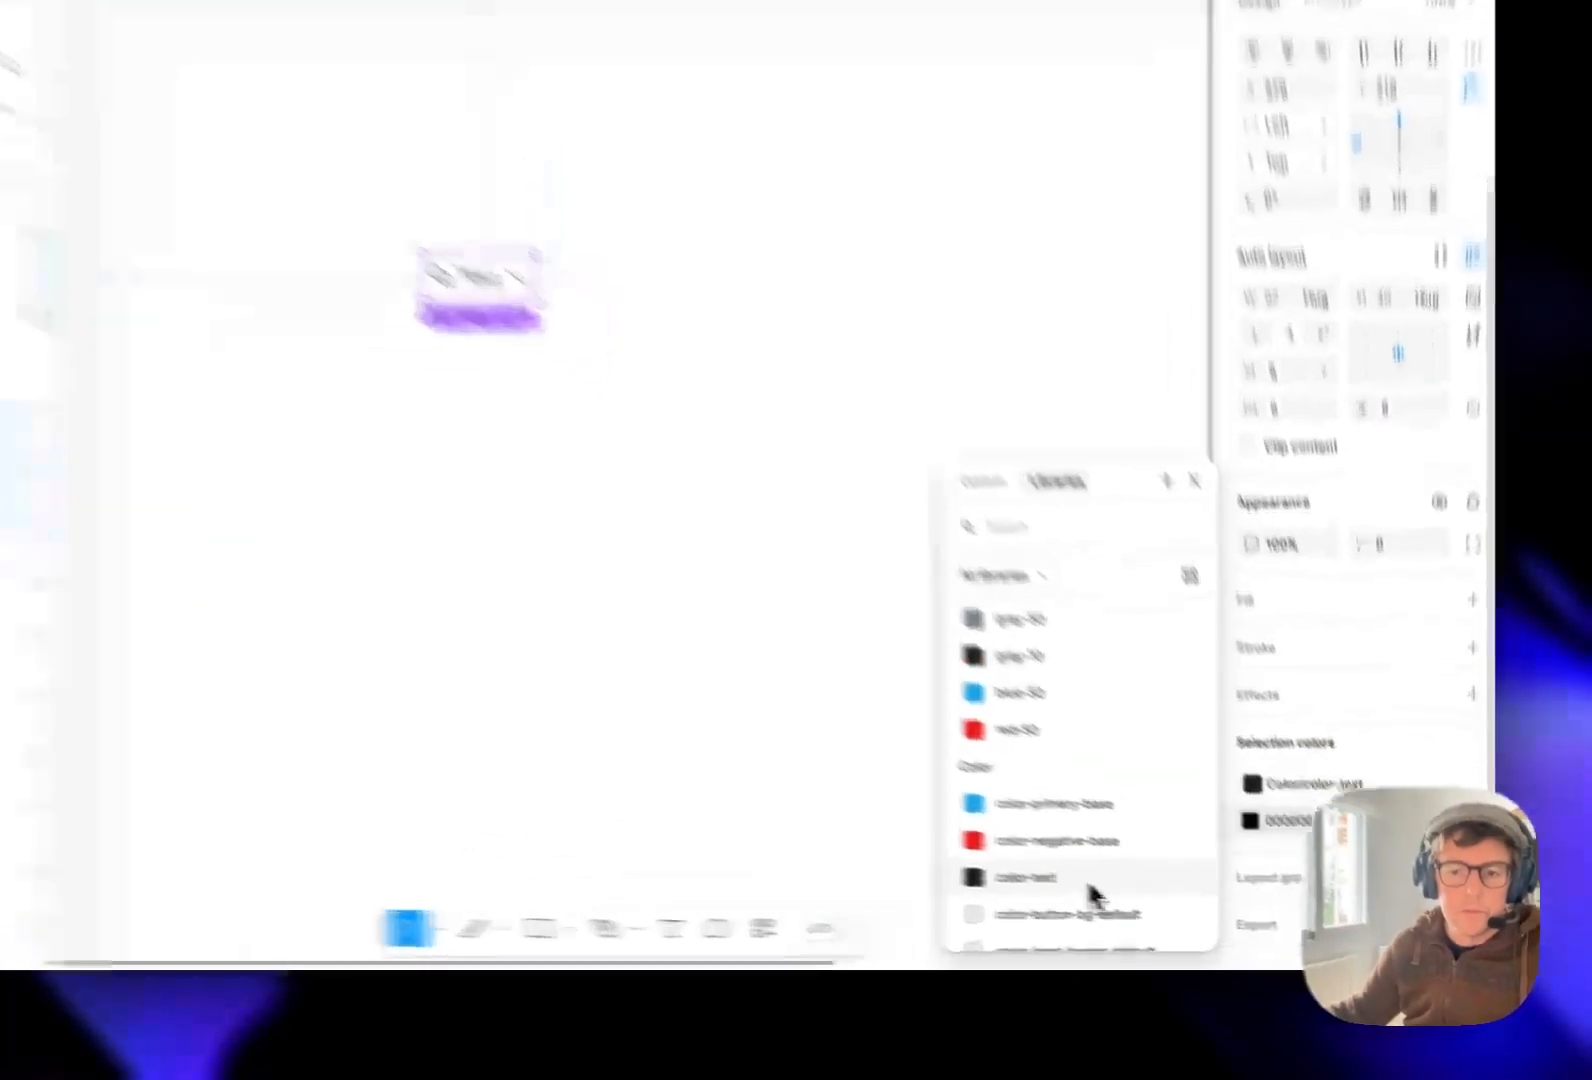
click(1163, 898)
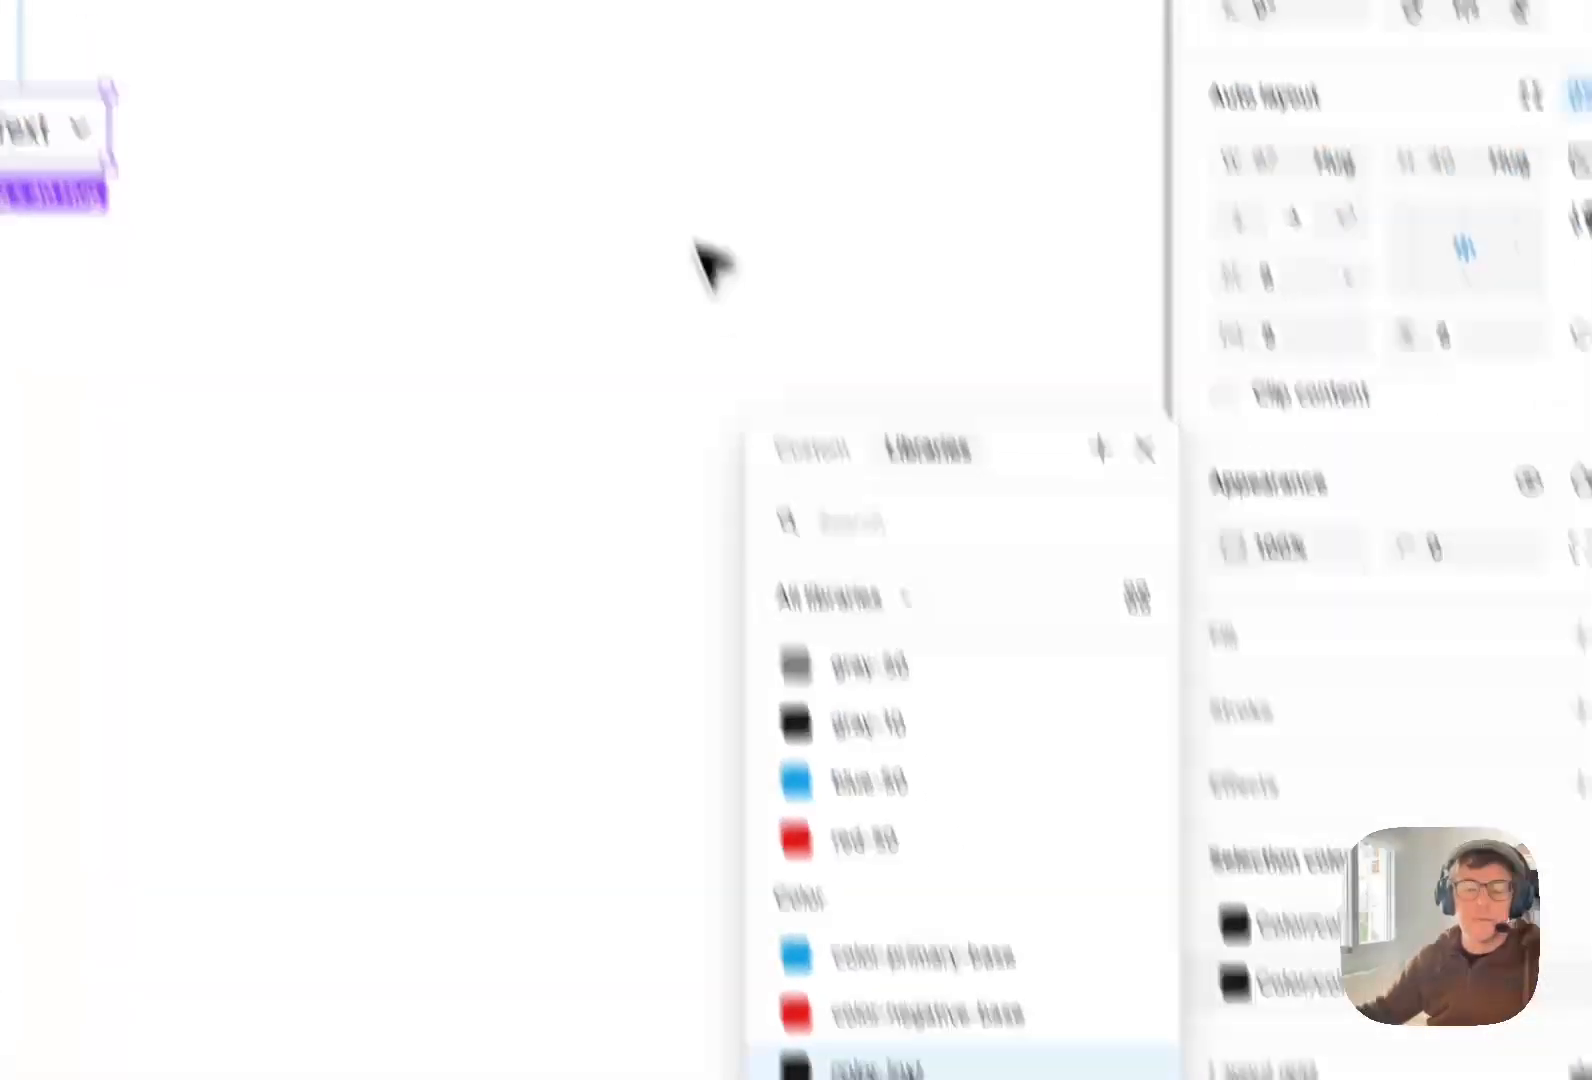
click(247, 135)
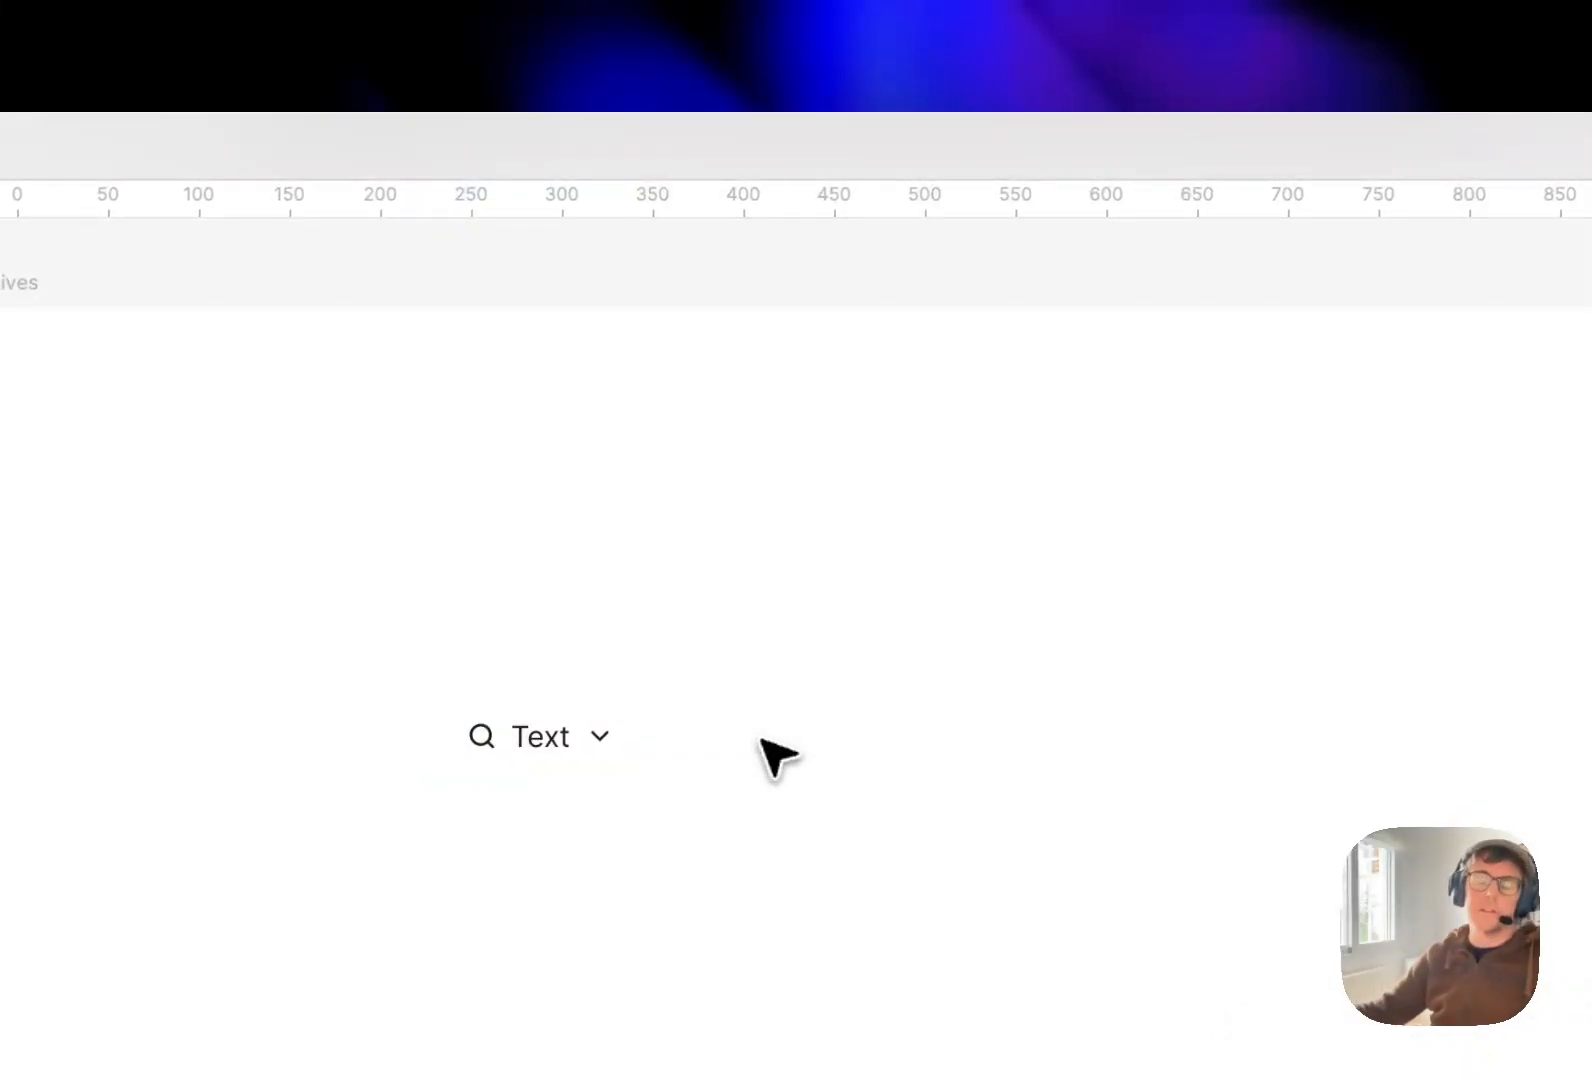
Add a new color variable to the Color group of the local Theme variables.
click(553, 738)
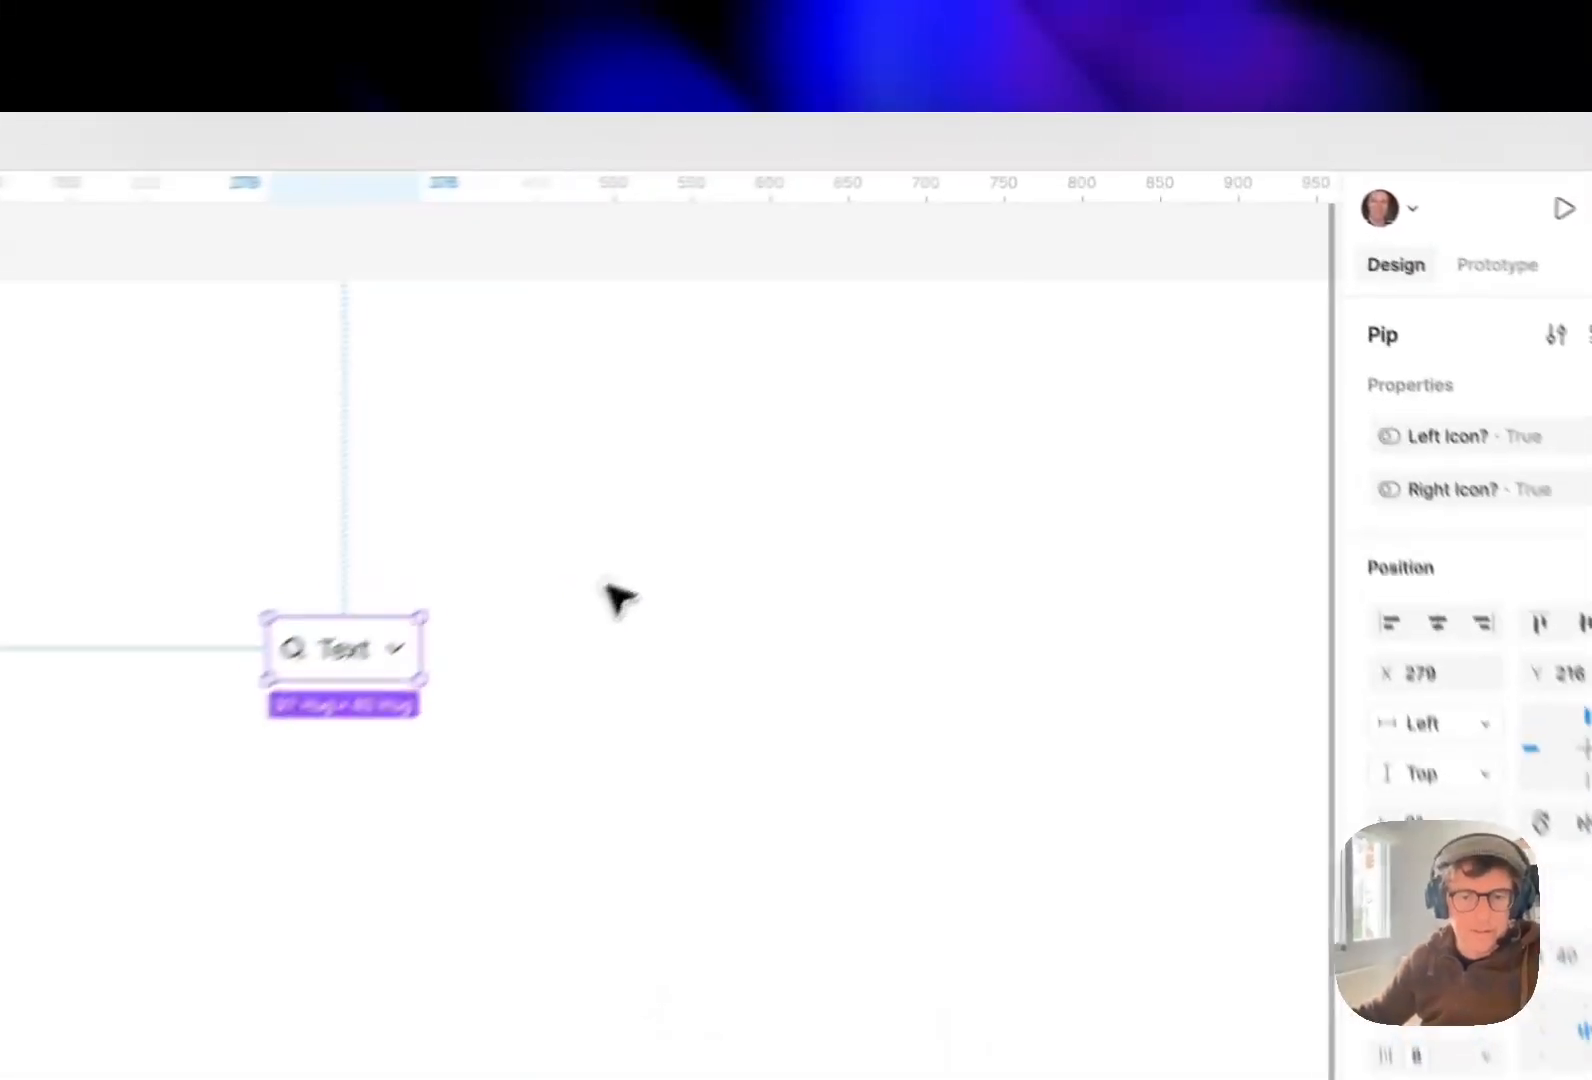
click(838, 395)
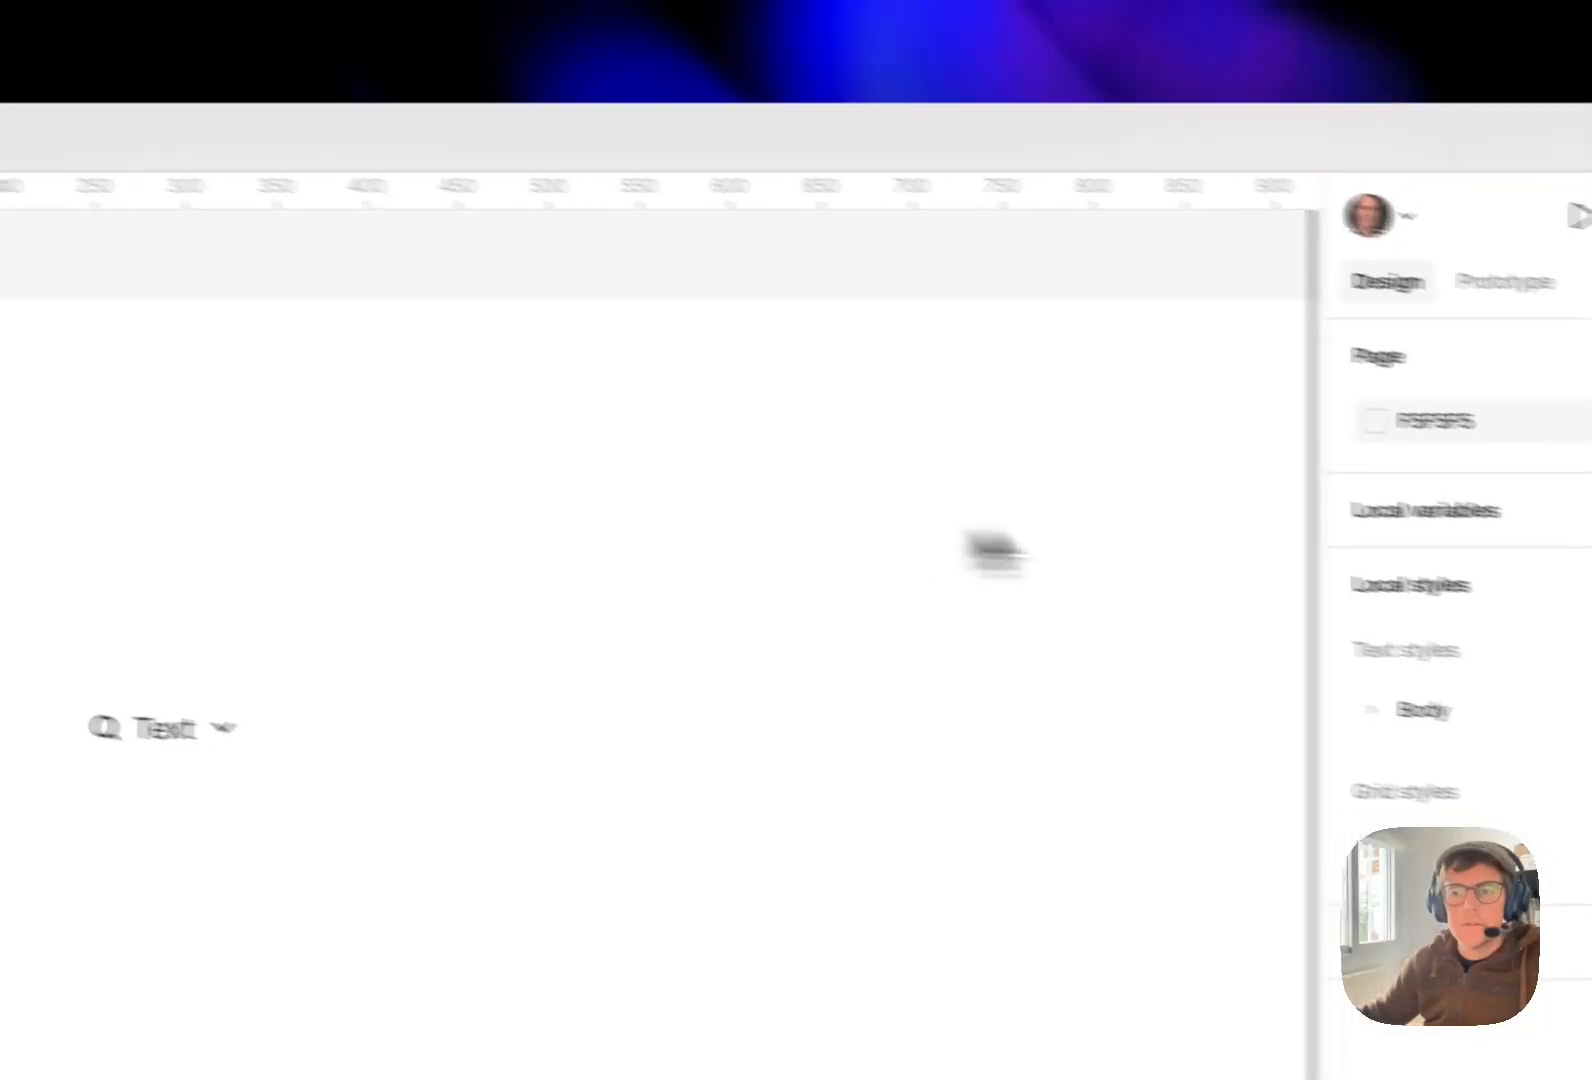
click(1446, 468)
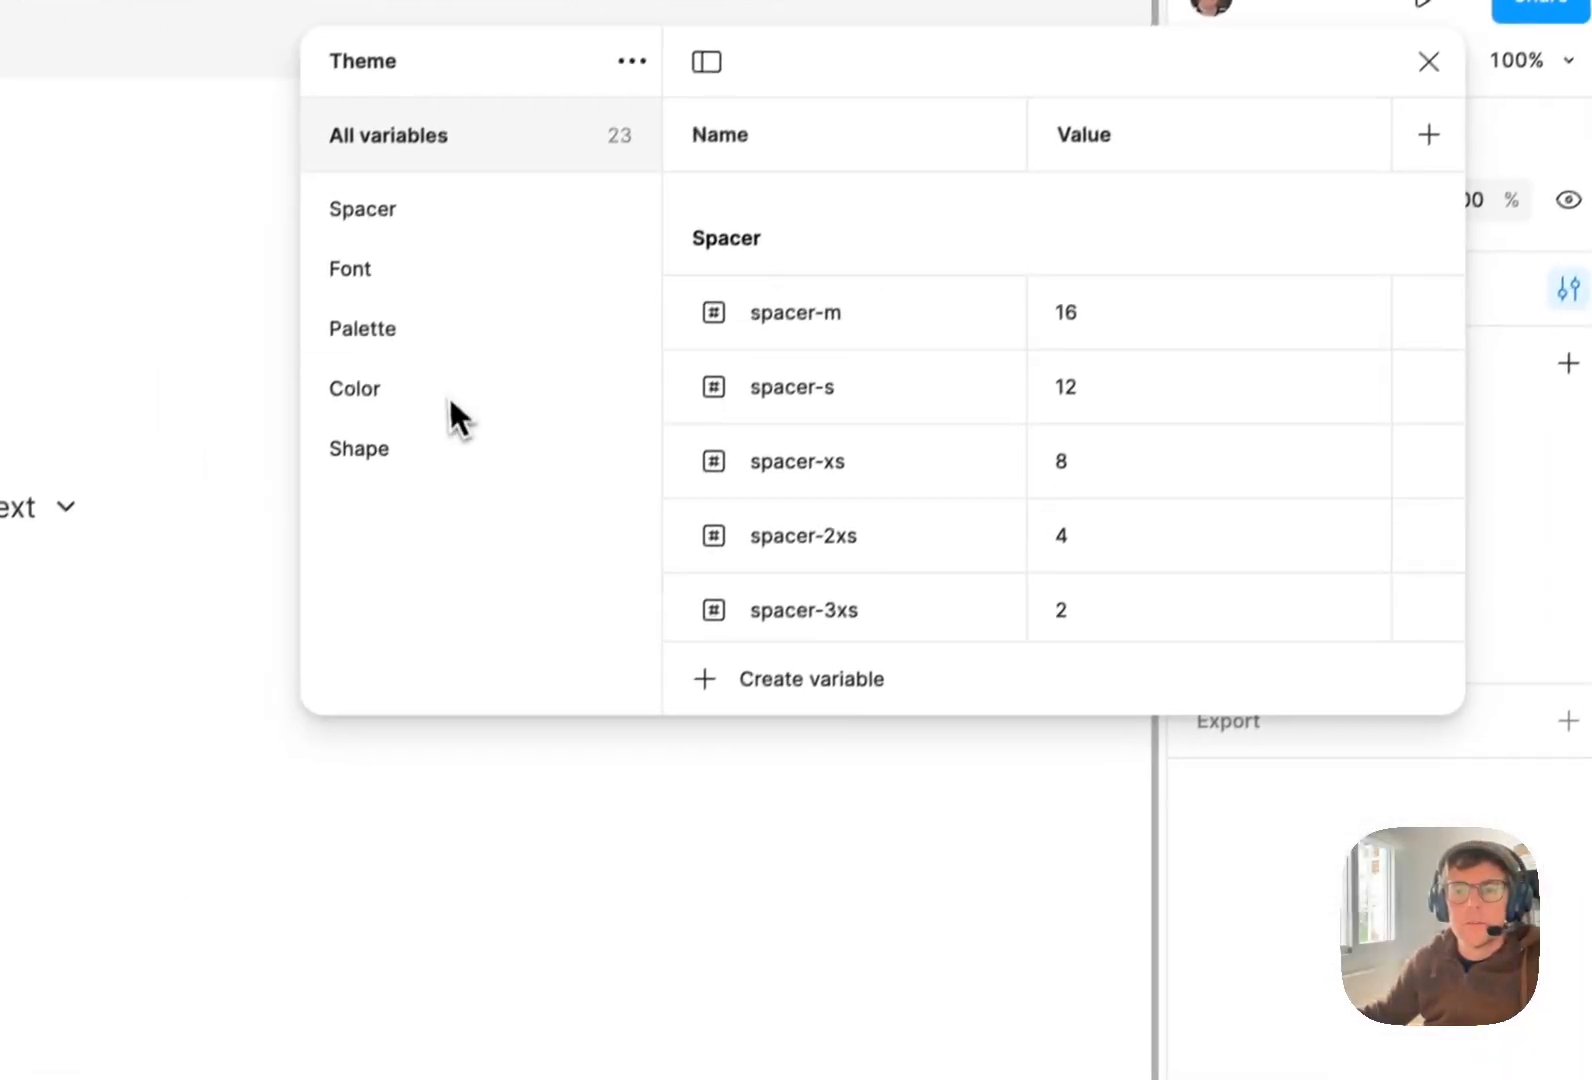
click(250, 541)
click(712, 835)
click(886, 712)
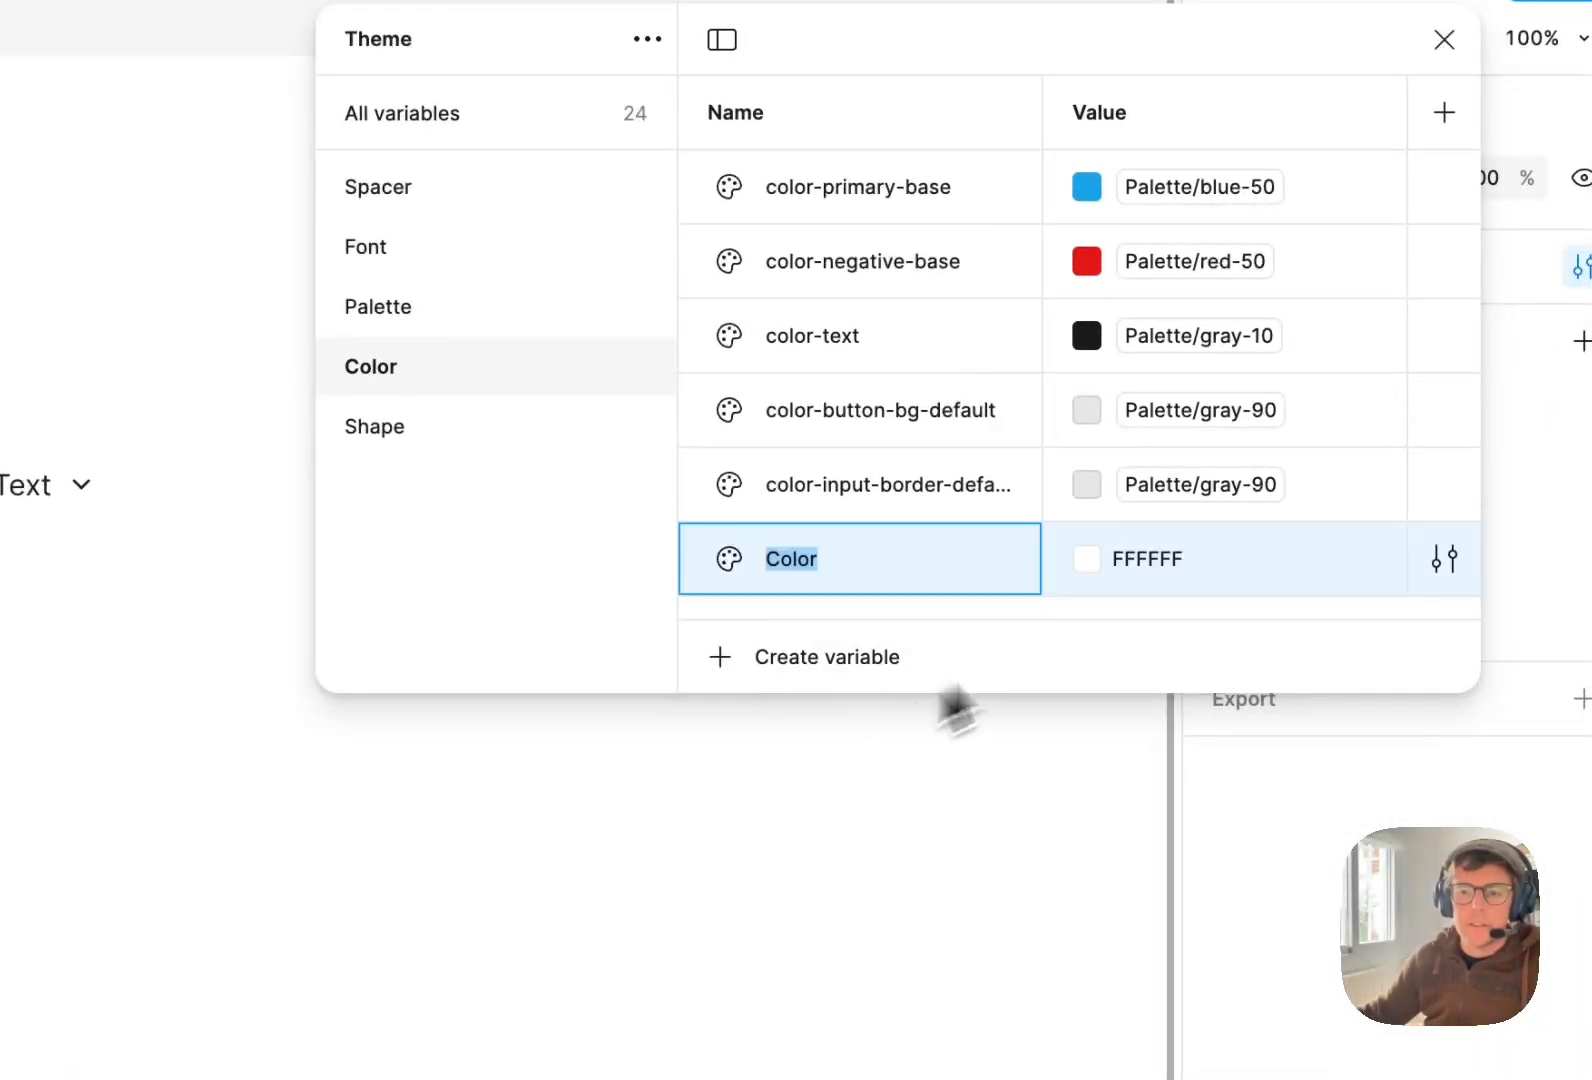
Name the new color variable color-icon-default.
text(color-)
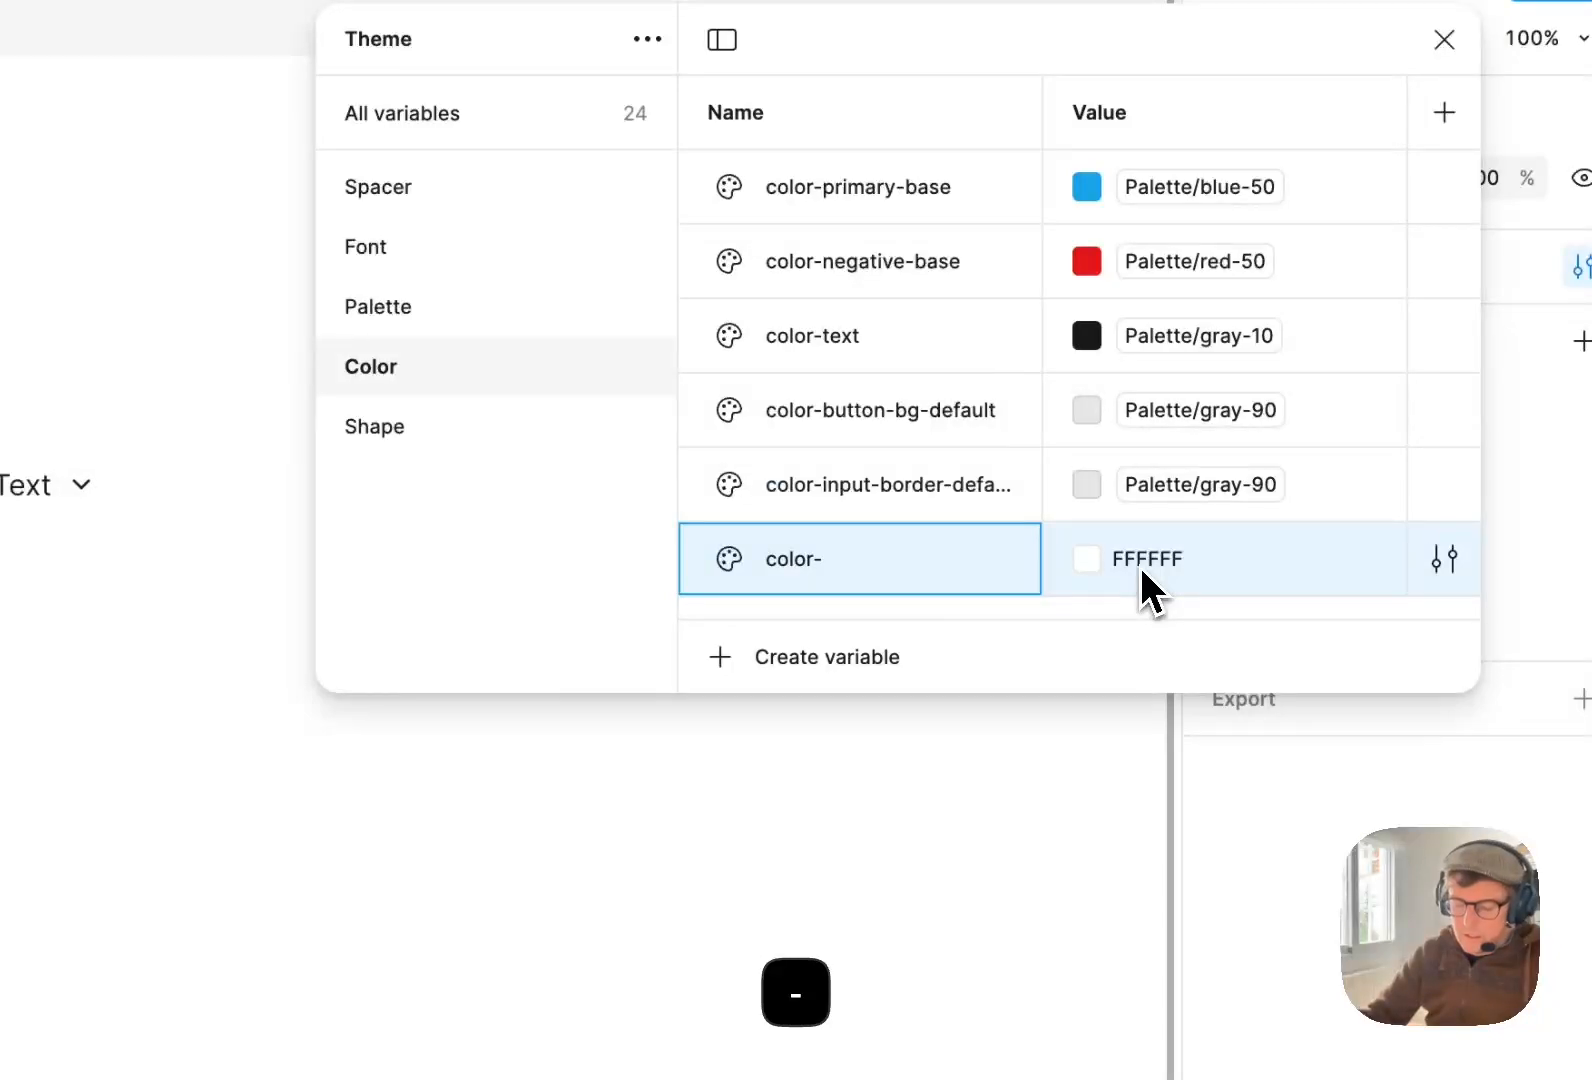
text(icon-deafult)
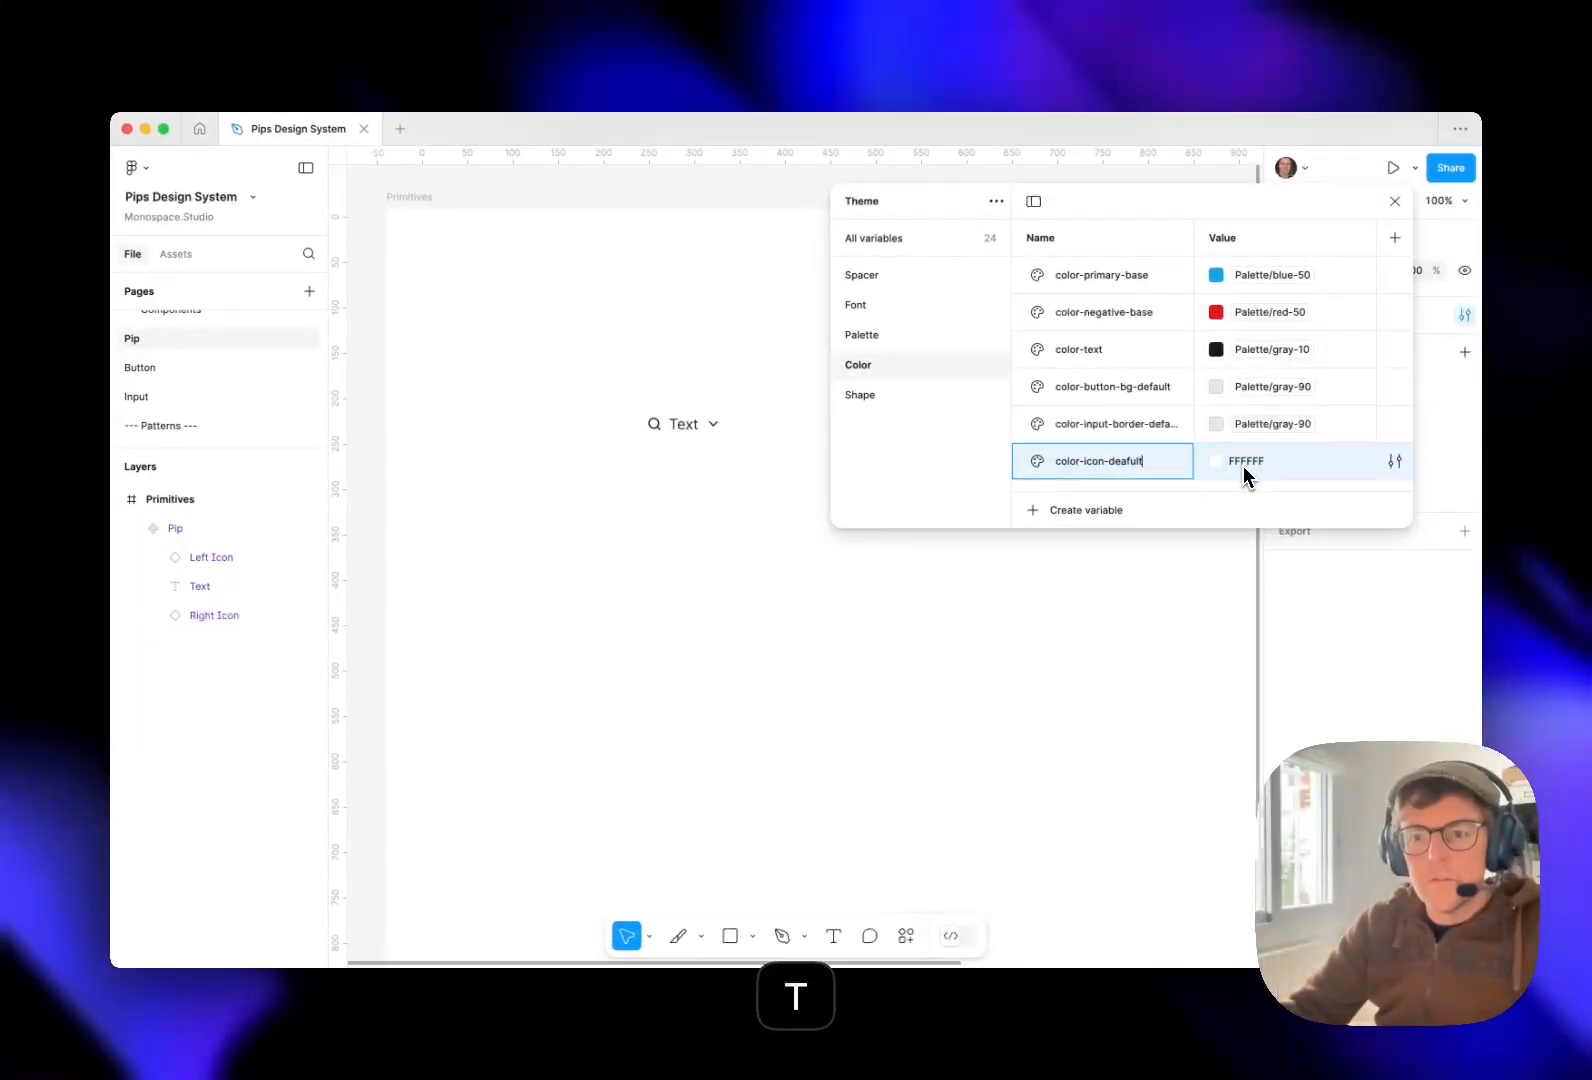
key(alt+shift+Left)
text(dewfaul)
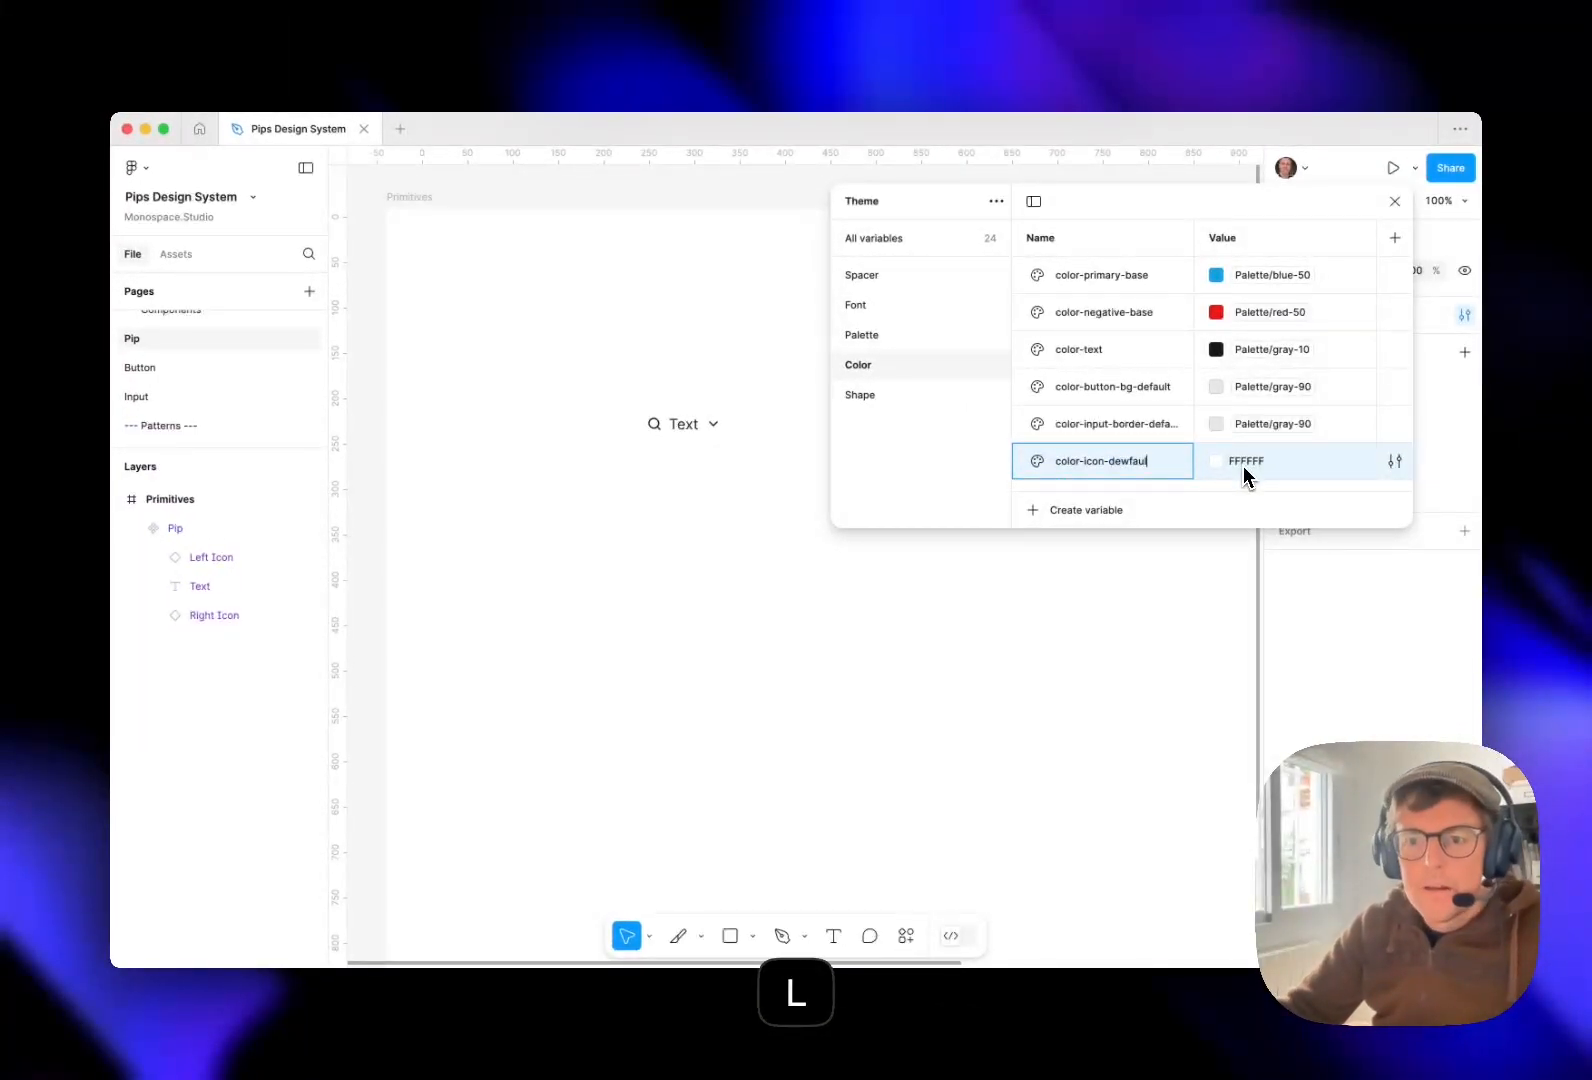
key(BackSpace)
key(BackSpace)
key(BackSpace)
key(BackSpace)
key(BackSpace)
text(d)
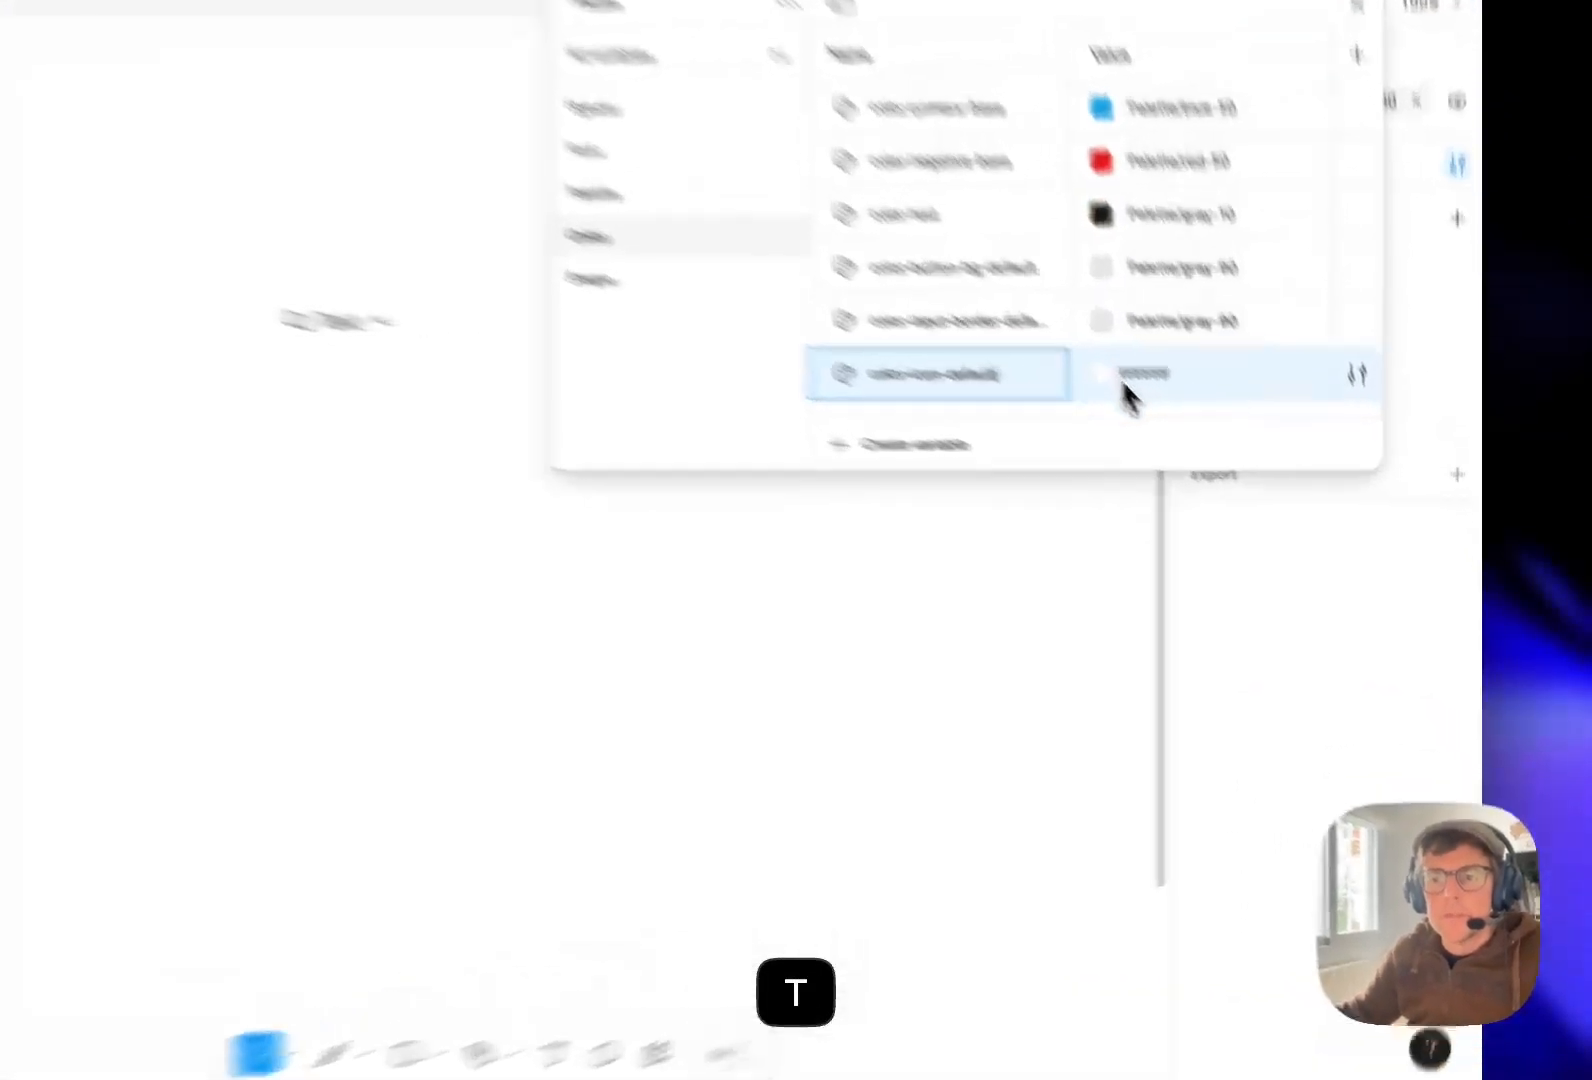
Link the value of the color-icon-default variable to the color-text variable.
click(1218, 462)
click(1304, 492)
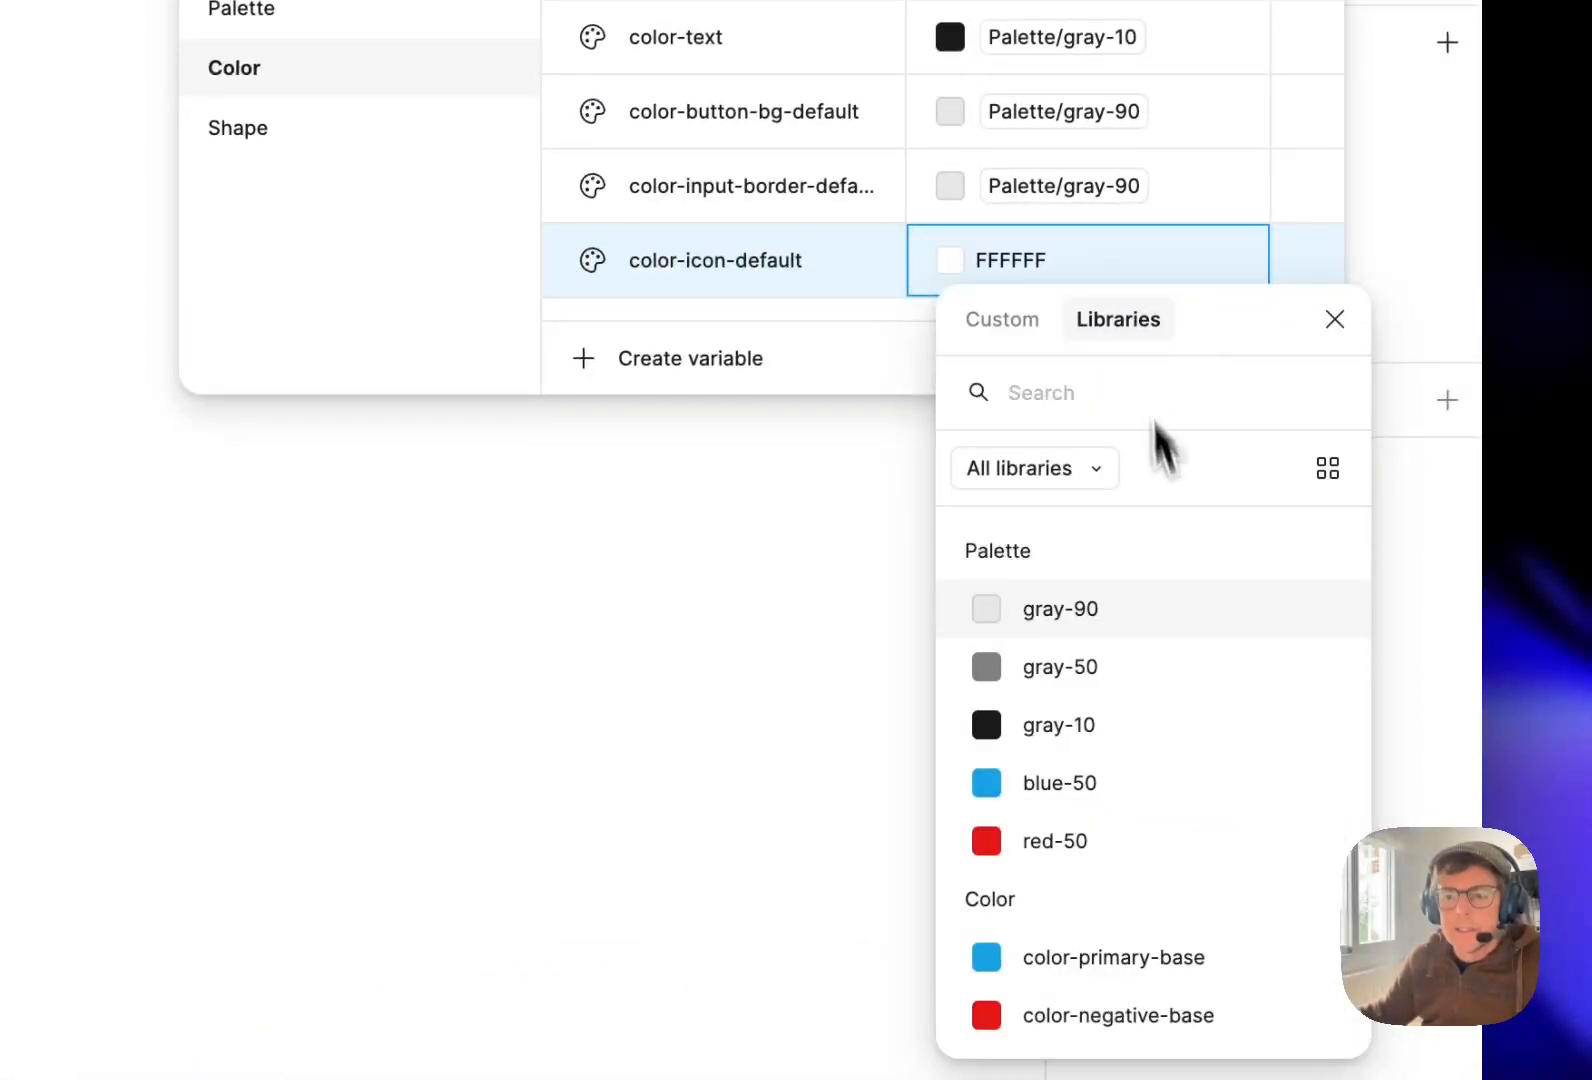
scroll(1119, 789, down, 3)
click(1126, 830)
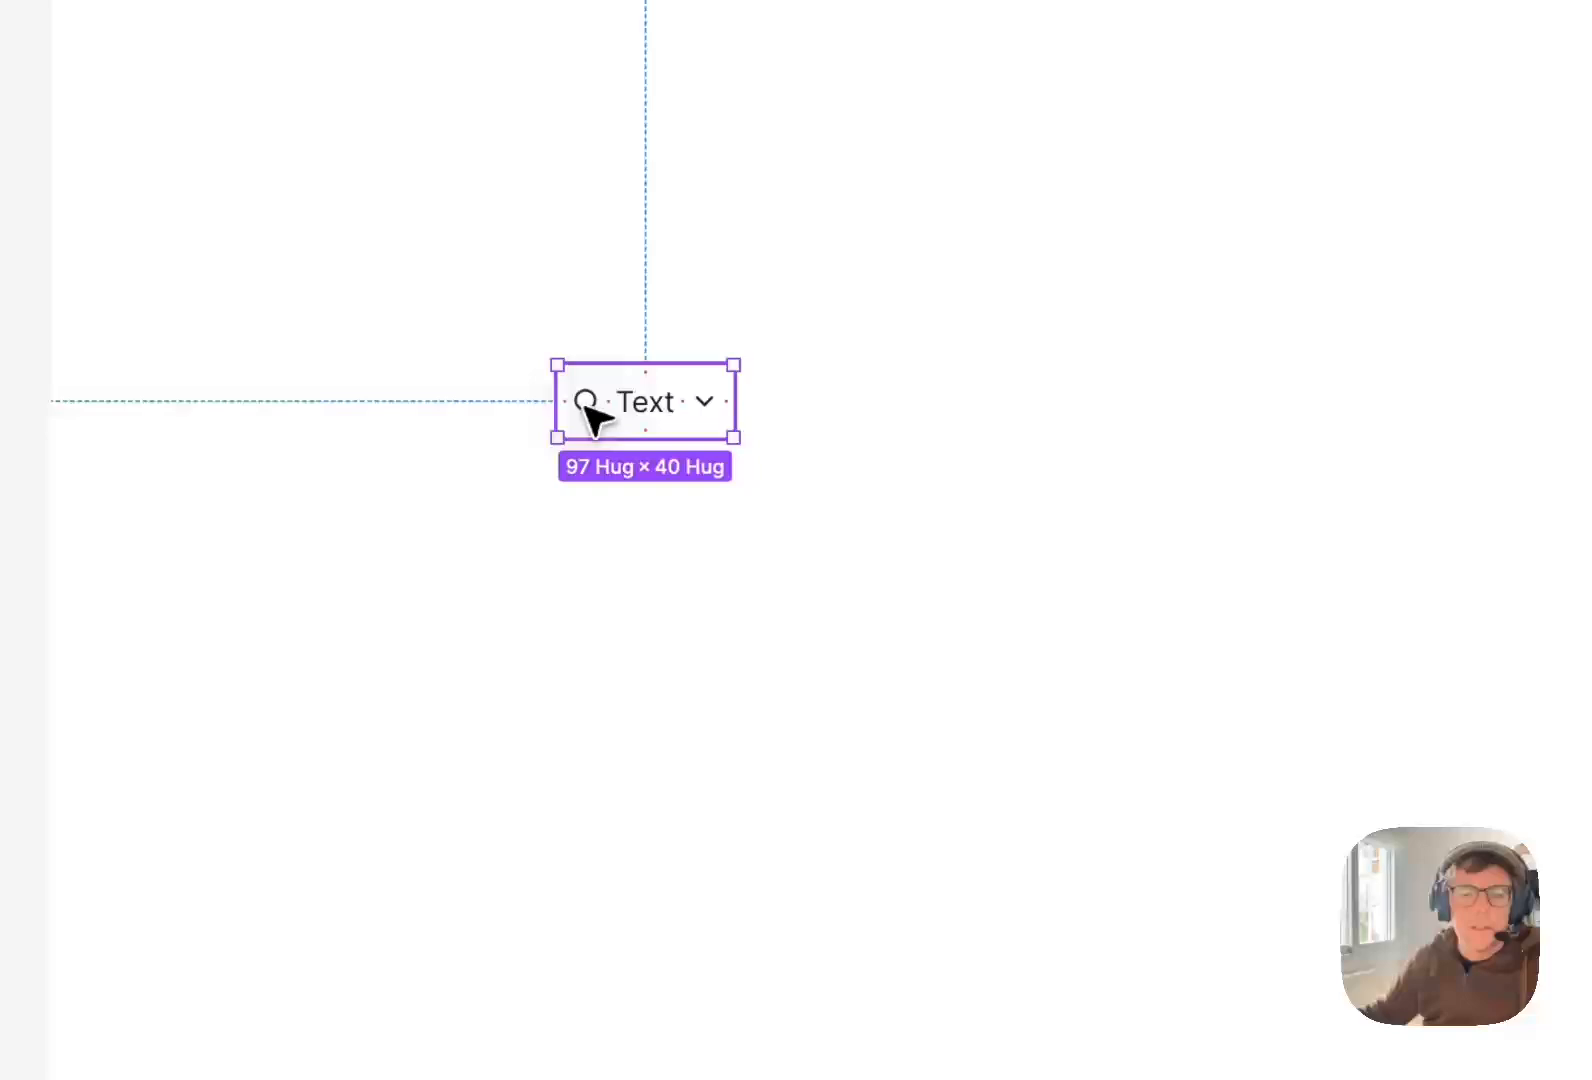
Apply the color-icon-default variable to both the search and chevron icons in the Pip component.
double_click(587, 400)
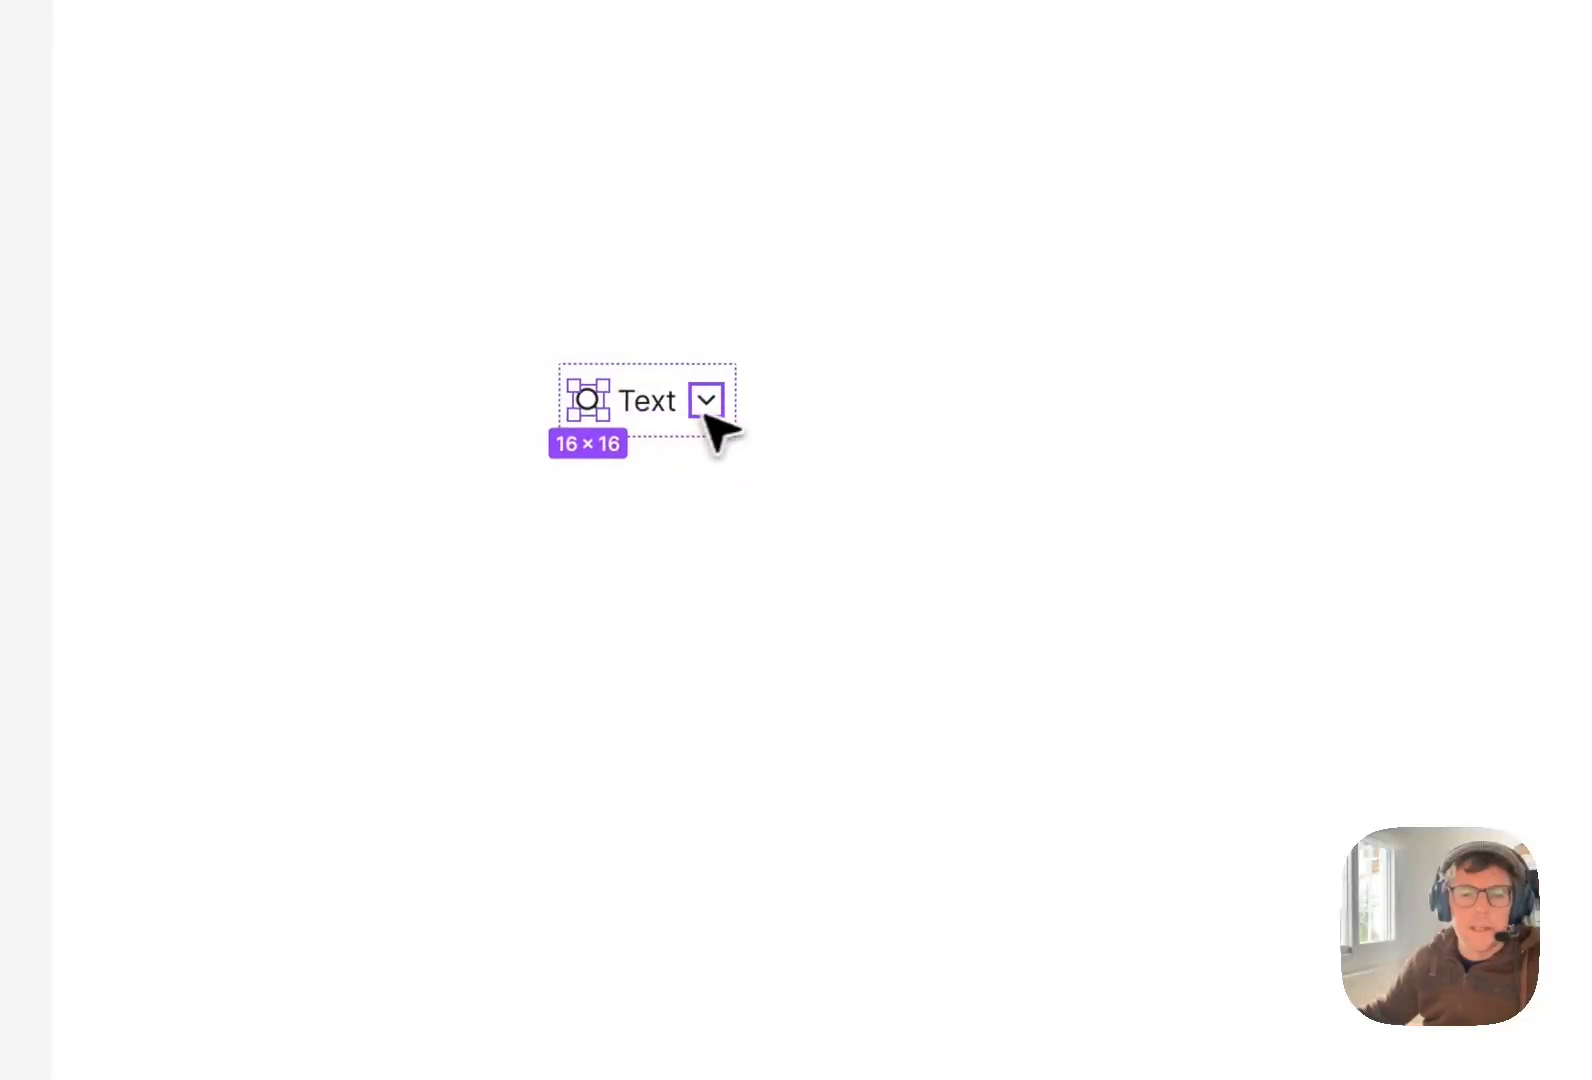
click(1148, 632)
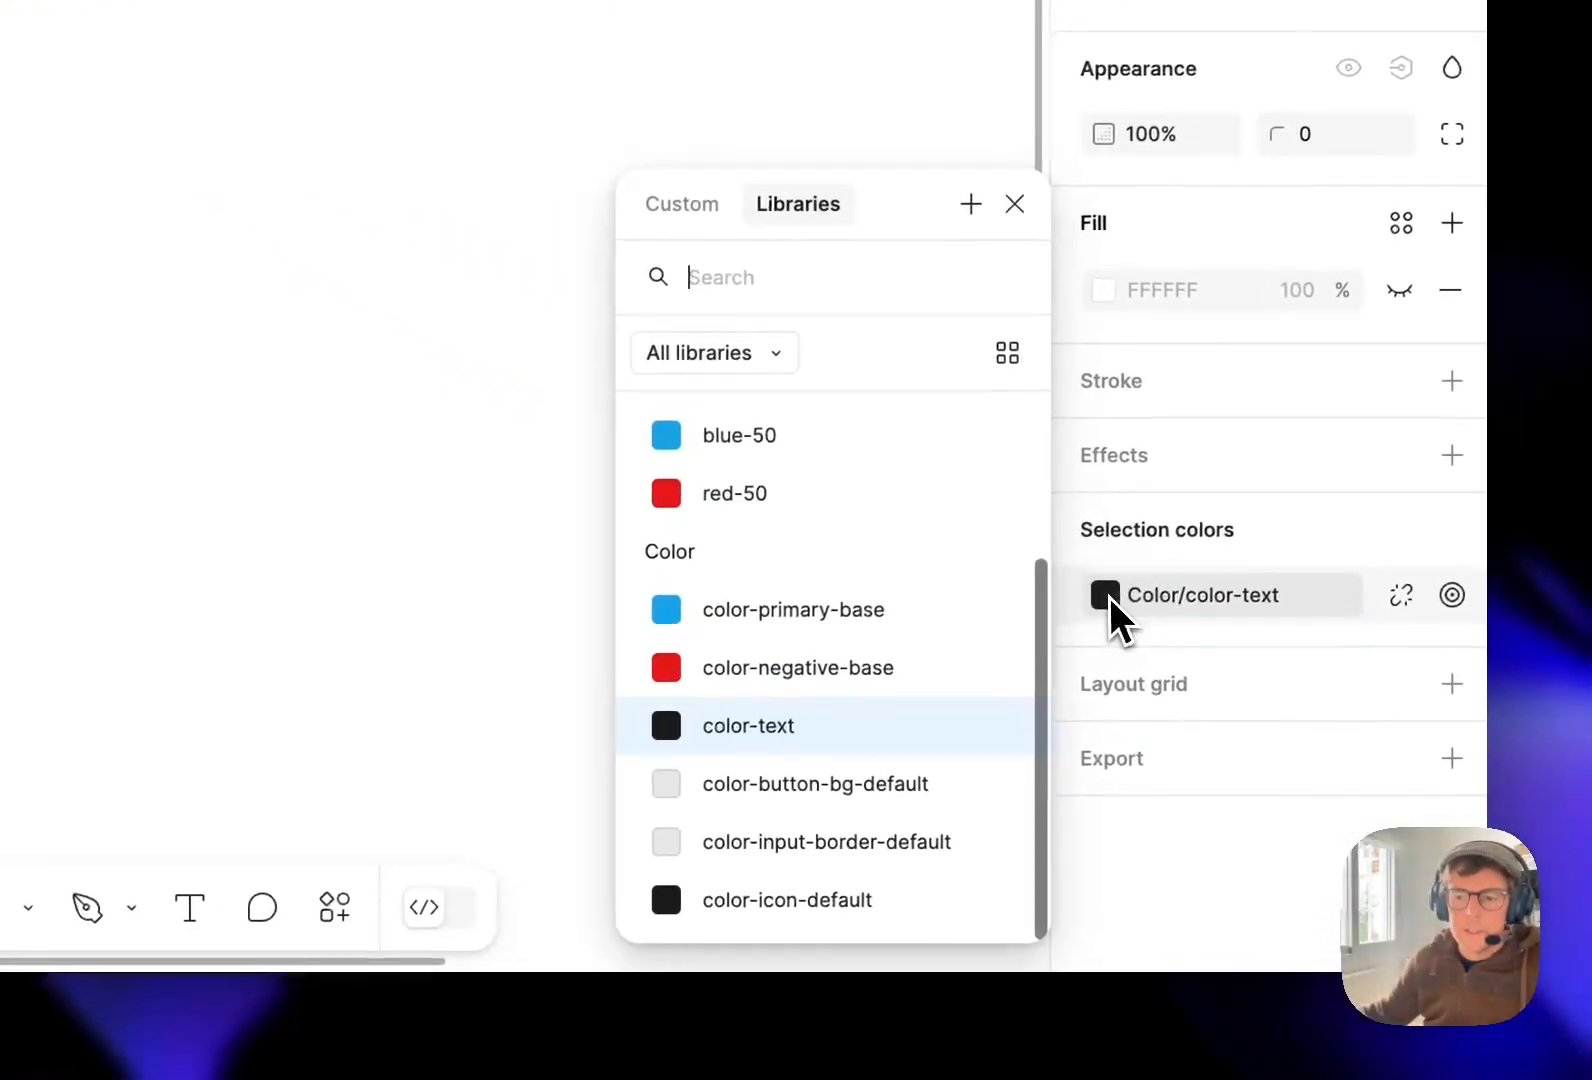
click(822, 893)
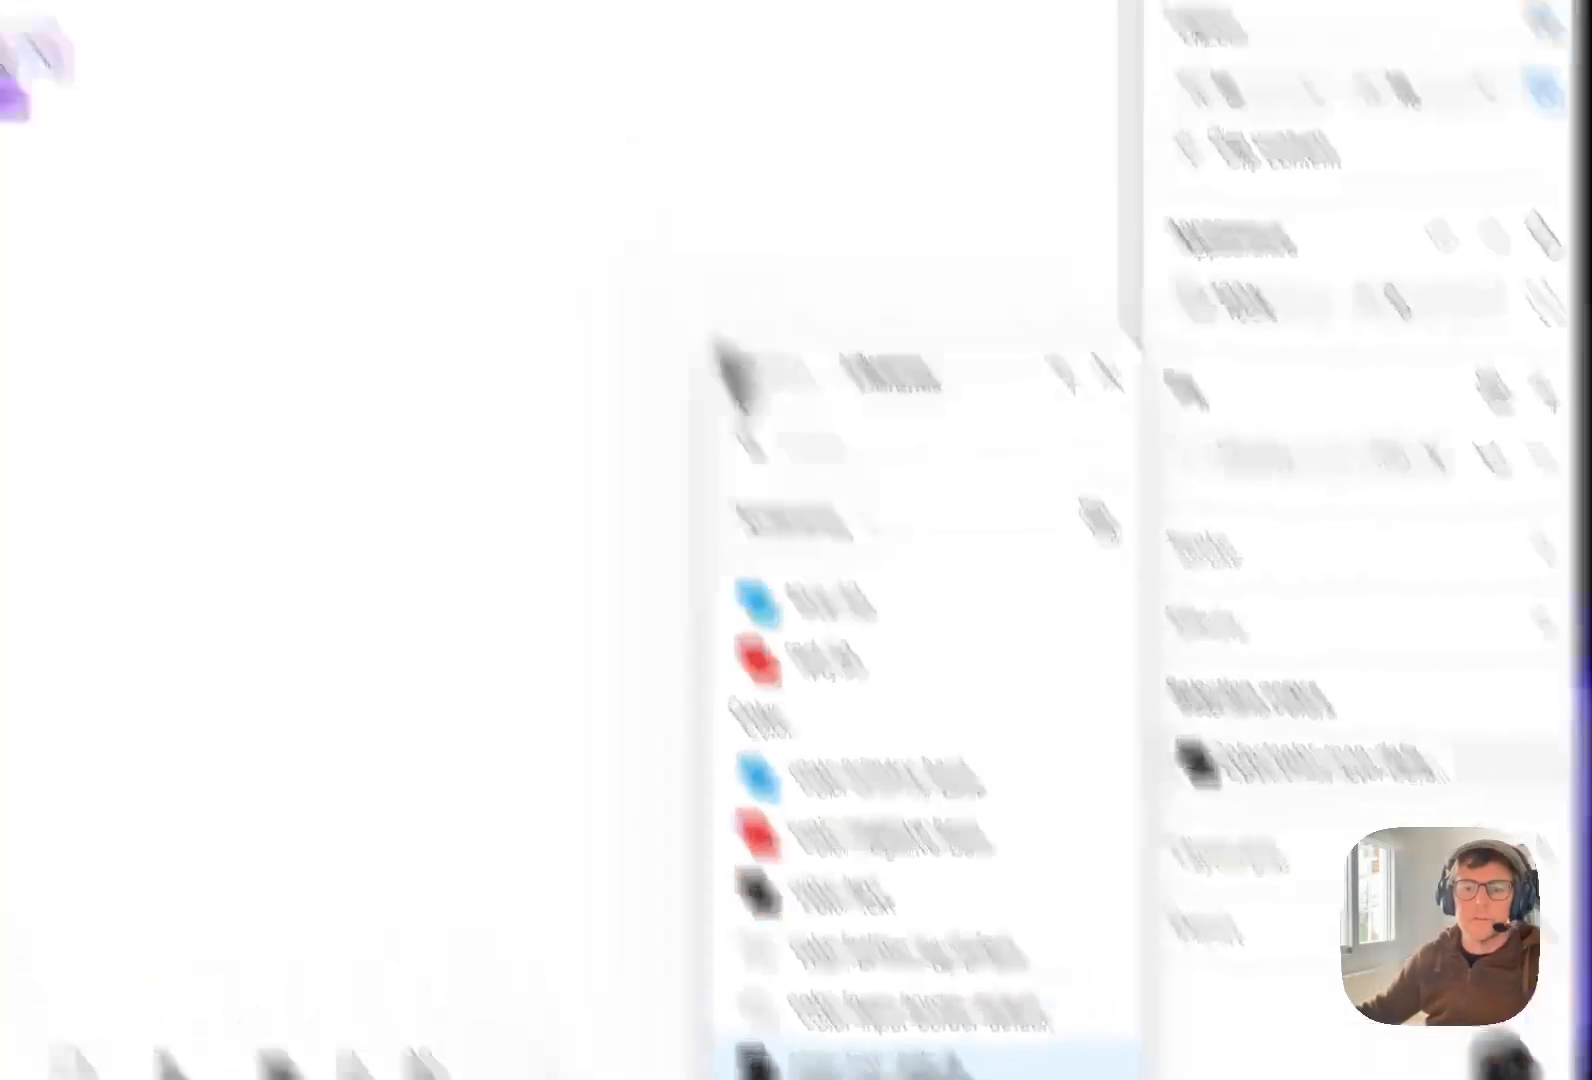
click(722, 632)
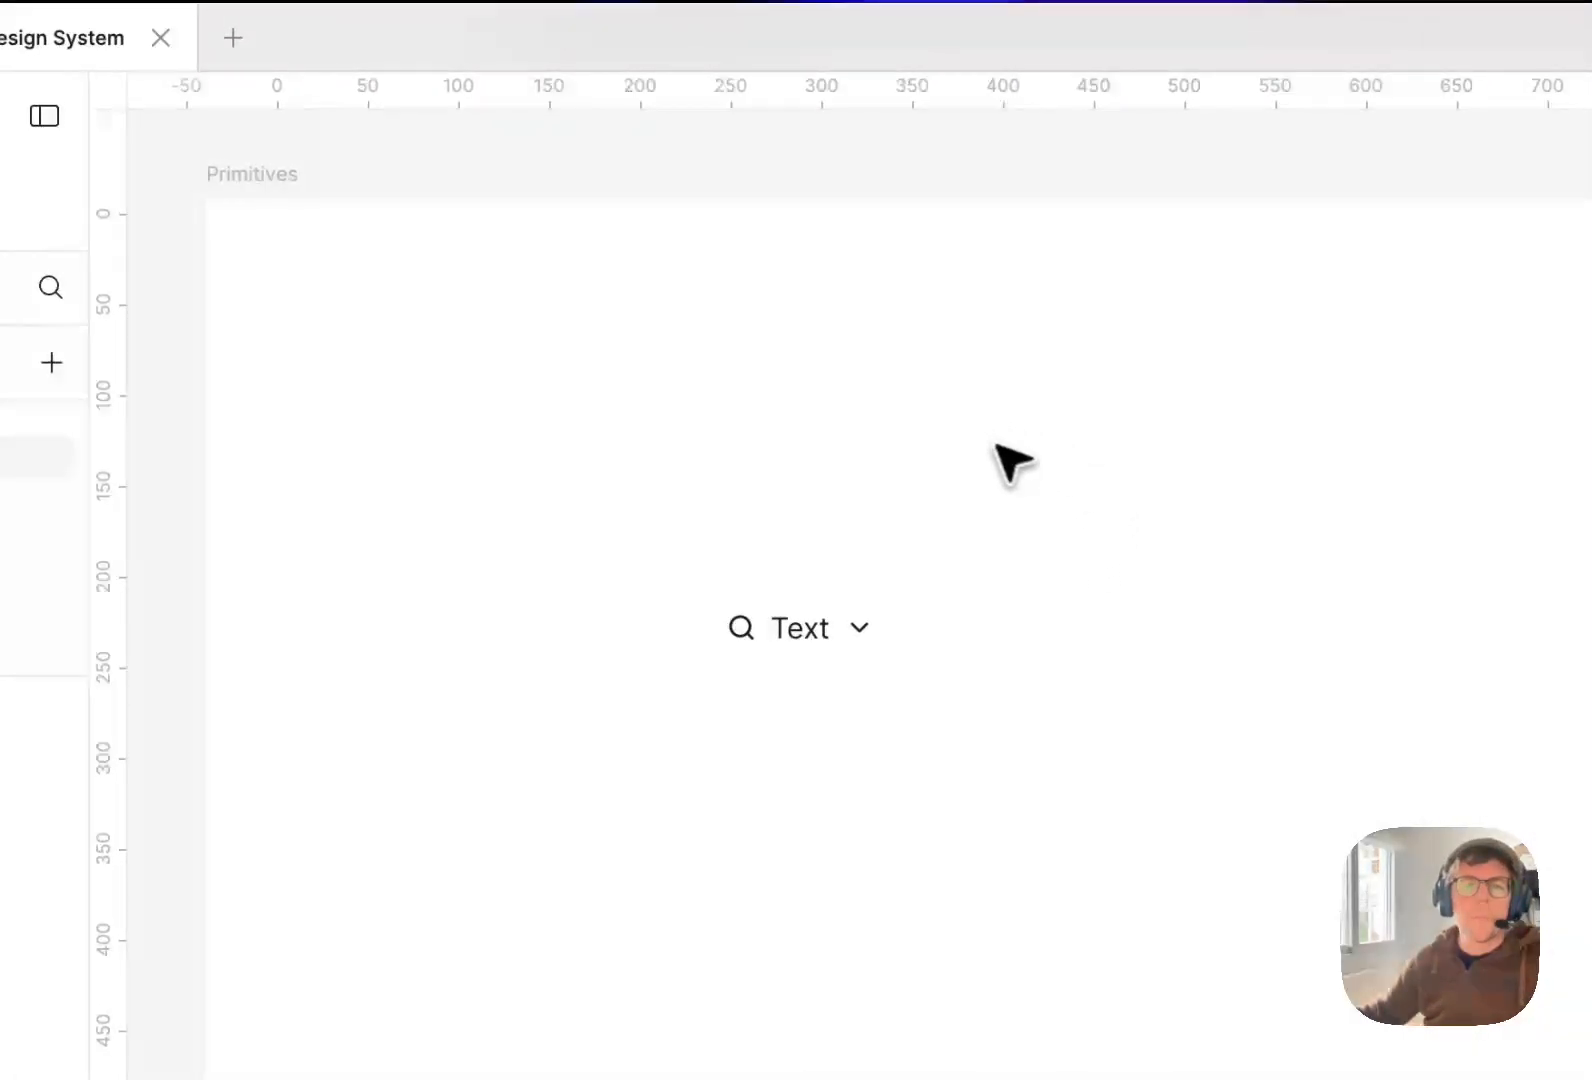
Set the Pip component's defaults to text only by hiding its Left Icon and Right Icon layers.
click(790, 635)
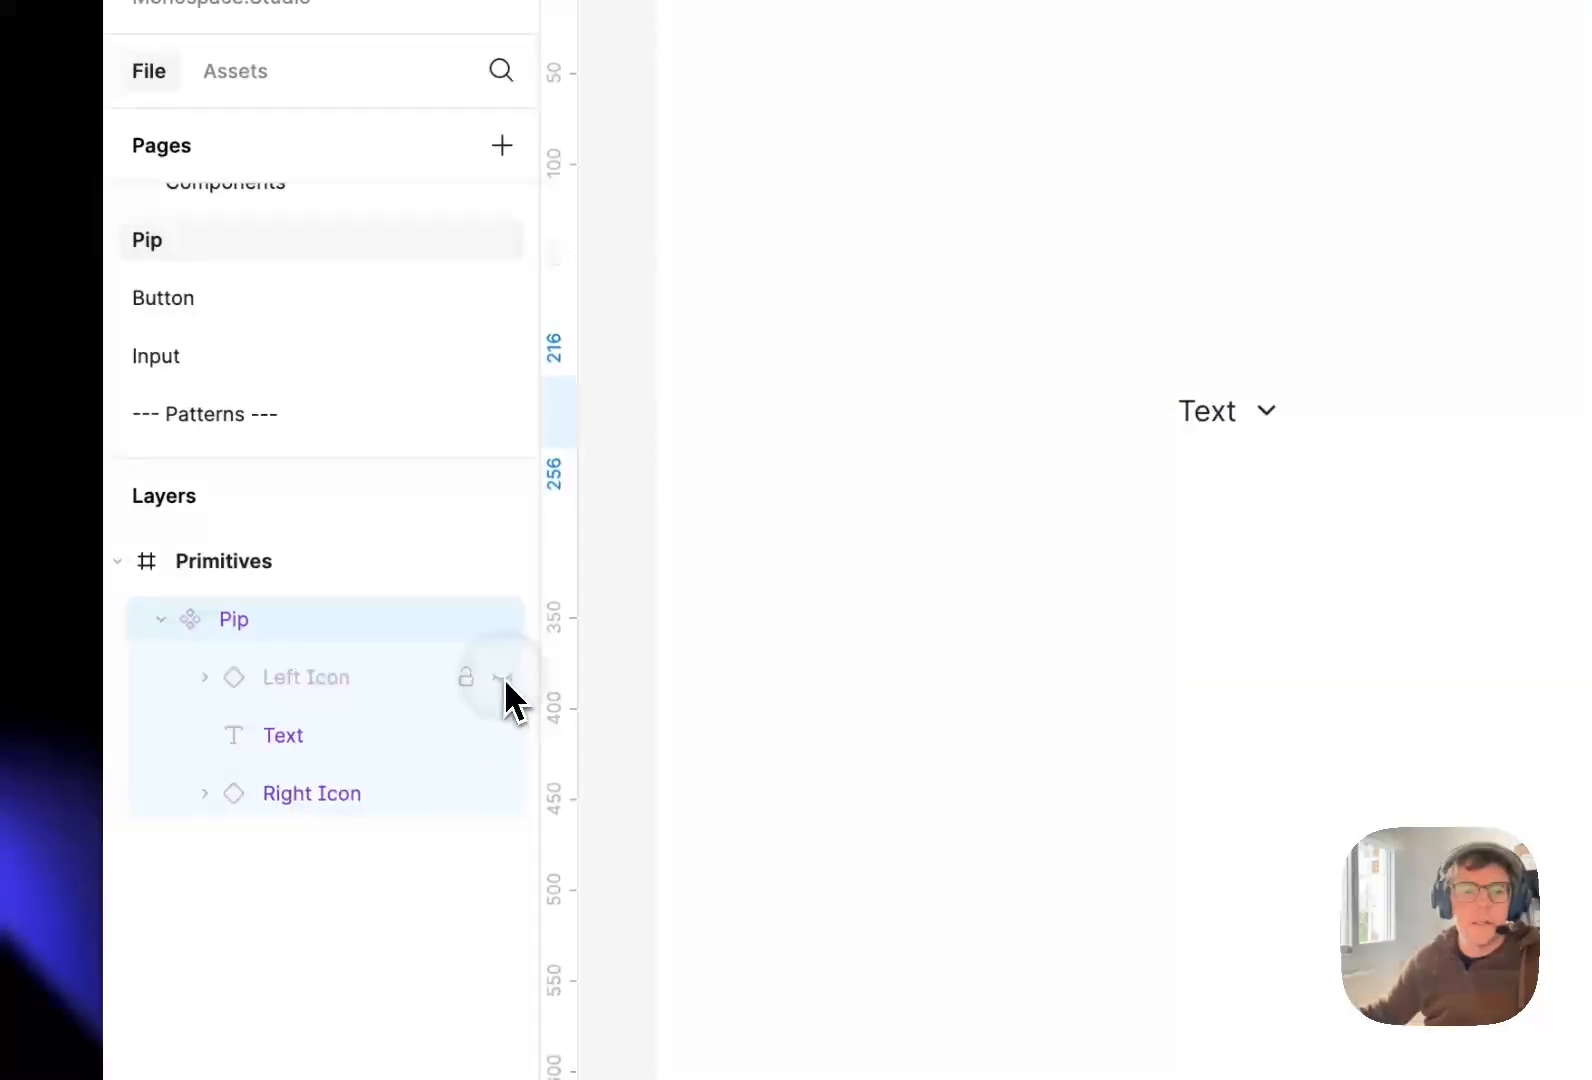
click(502, 793)
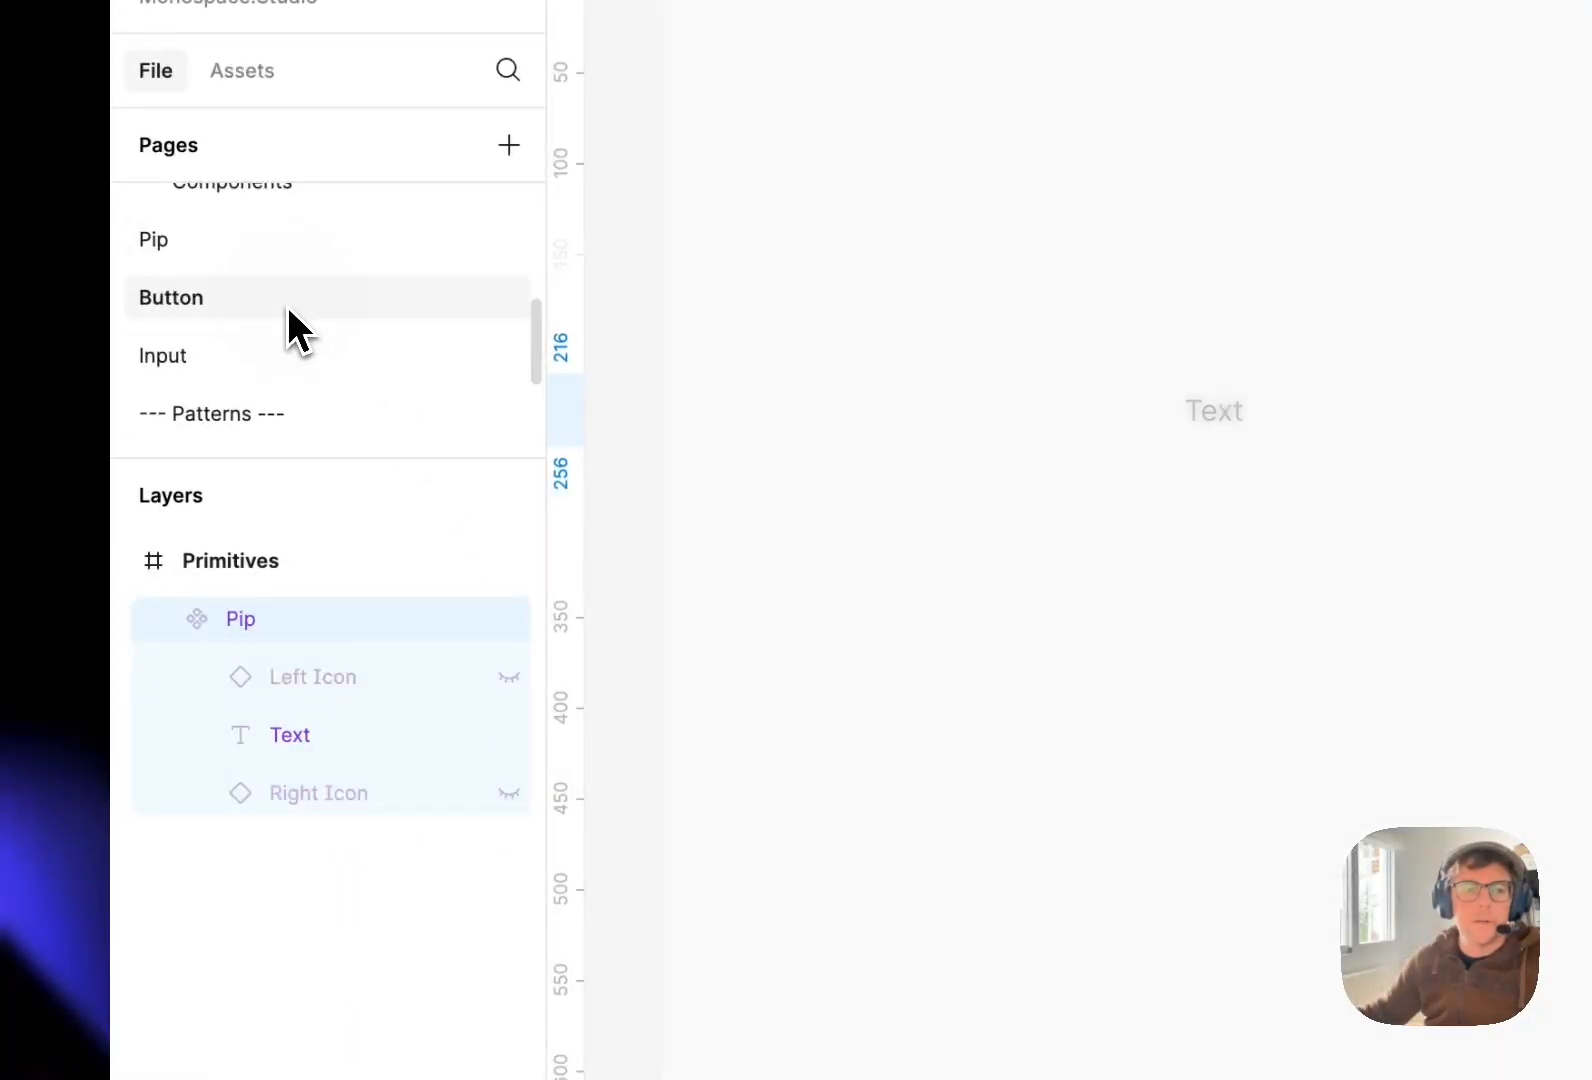
On the Button page, test the Left Icon? and Right Icon? toggles of the nested Pip instance and leave both off.
click(289, 311)
click(1505, 658)
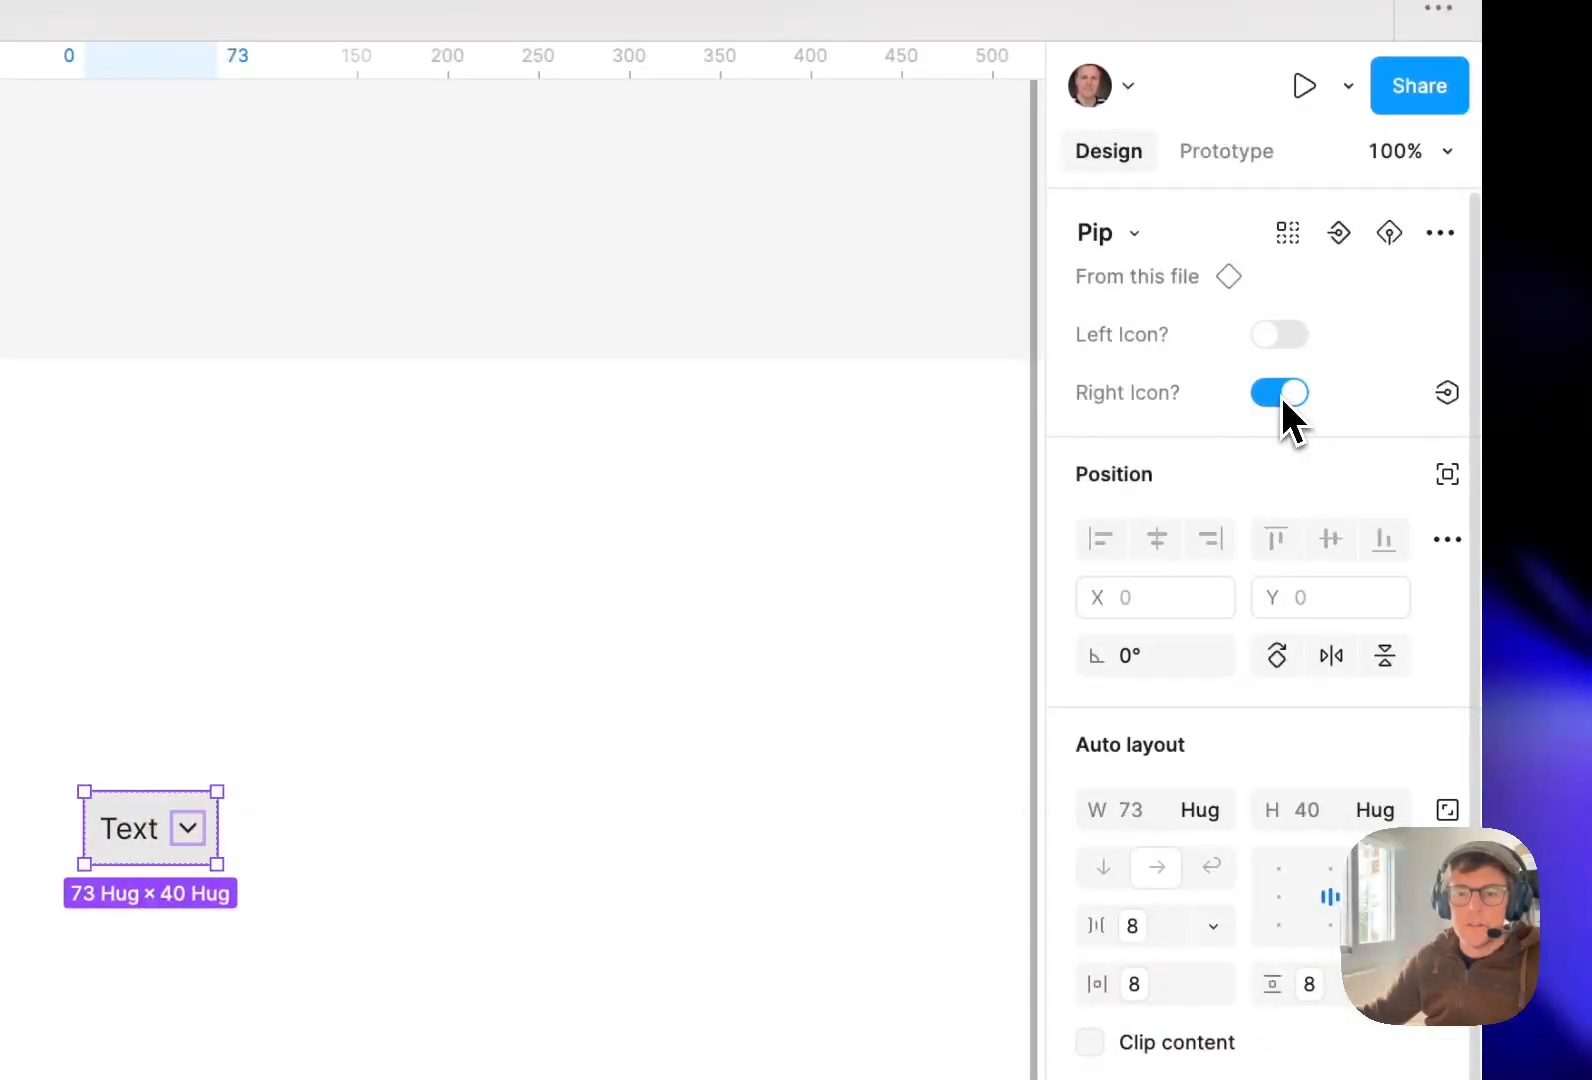
click(1281, 395)
click(1289, 342)
click(1287, 342)
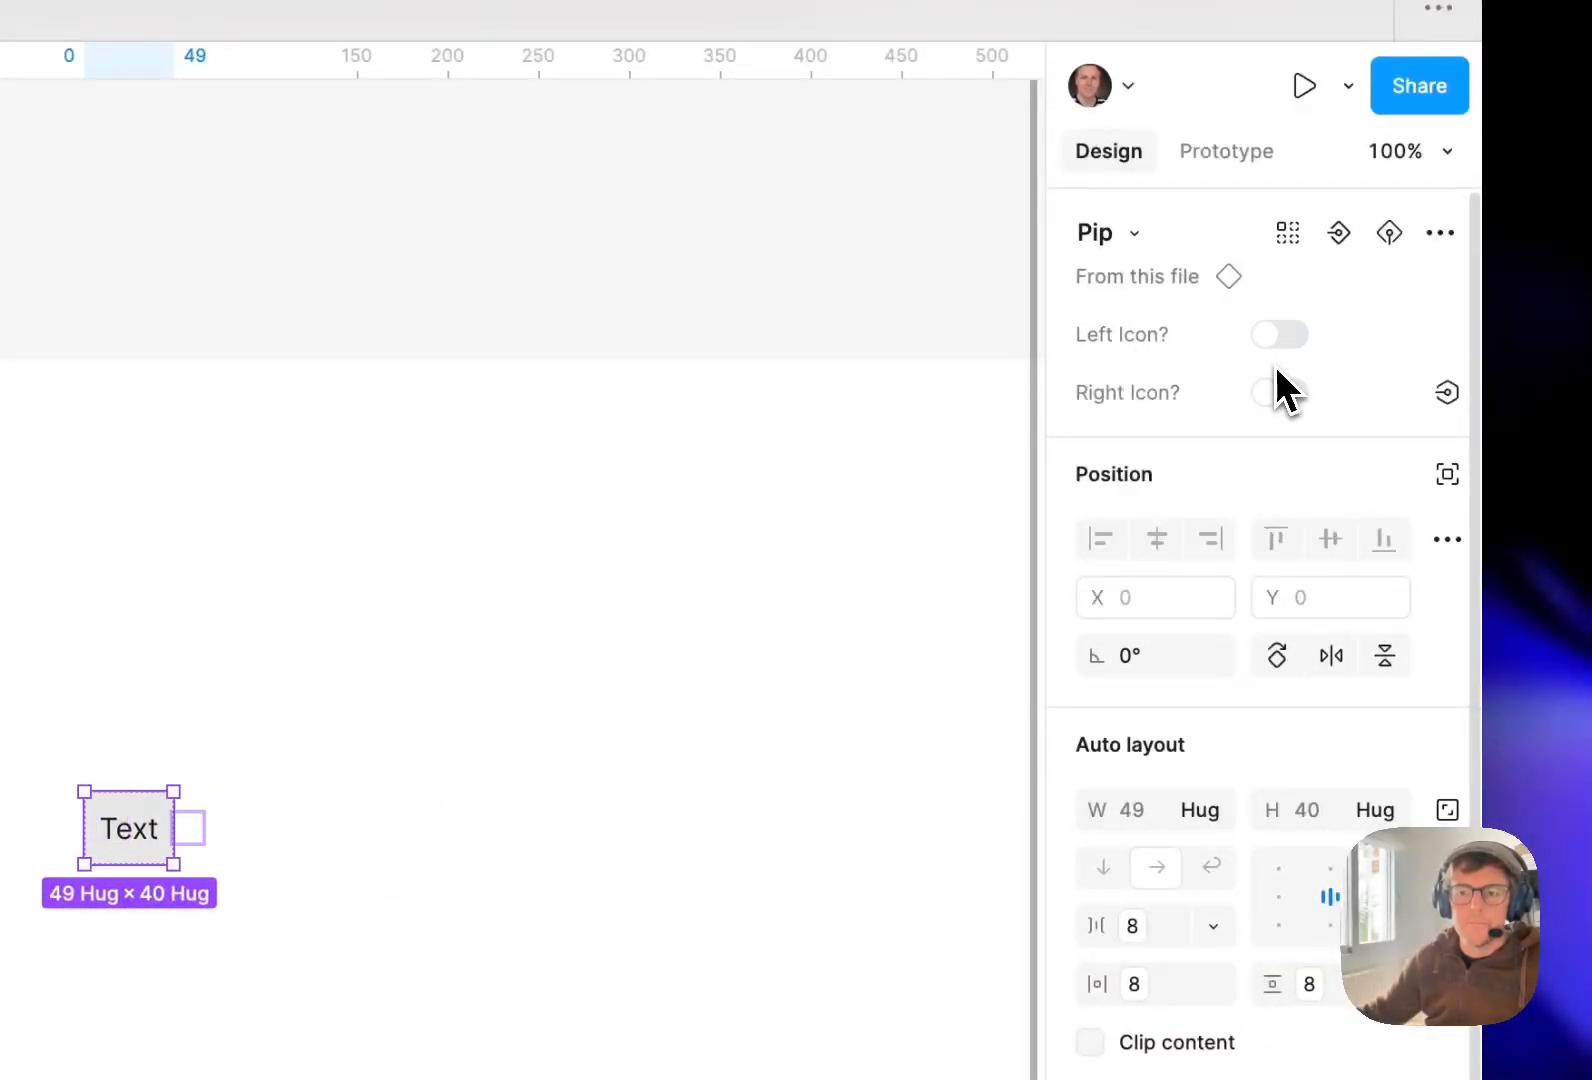
click(630, 762)
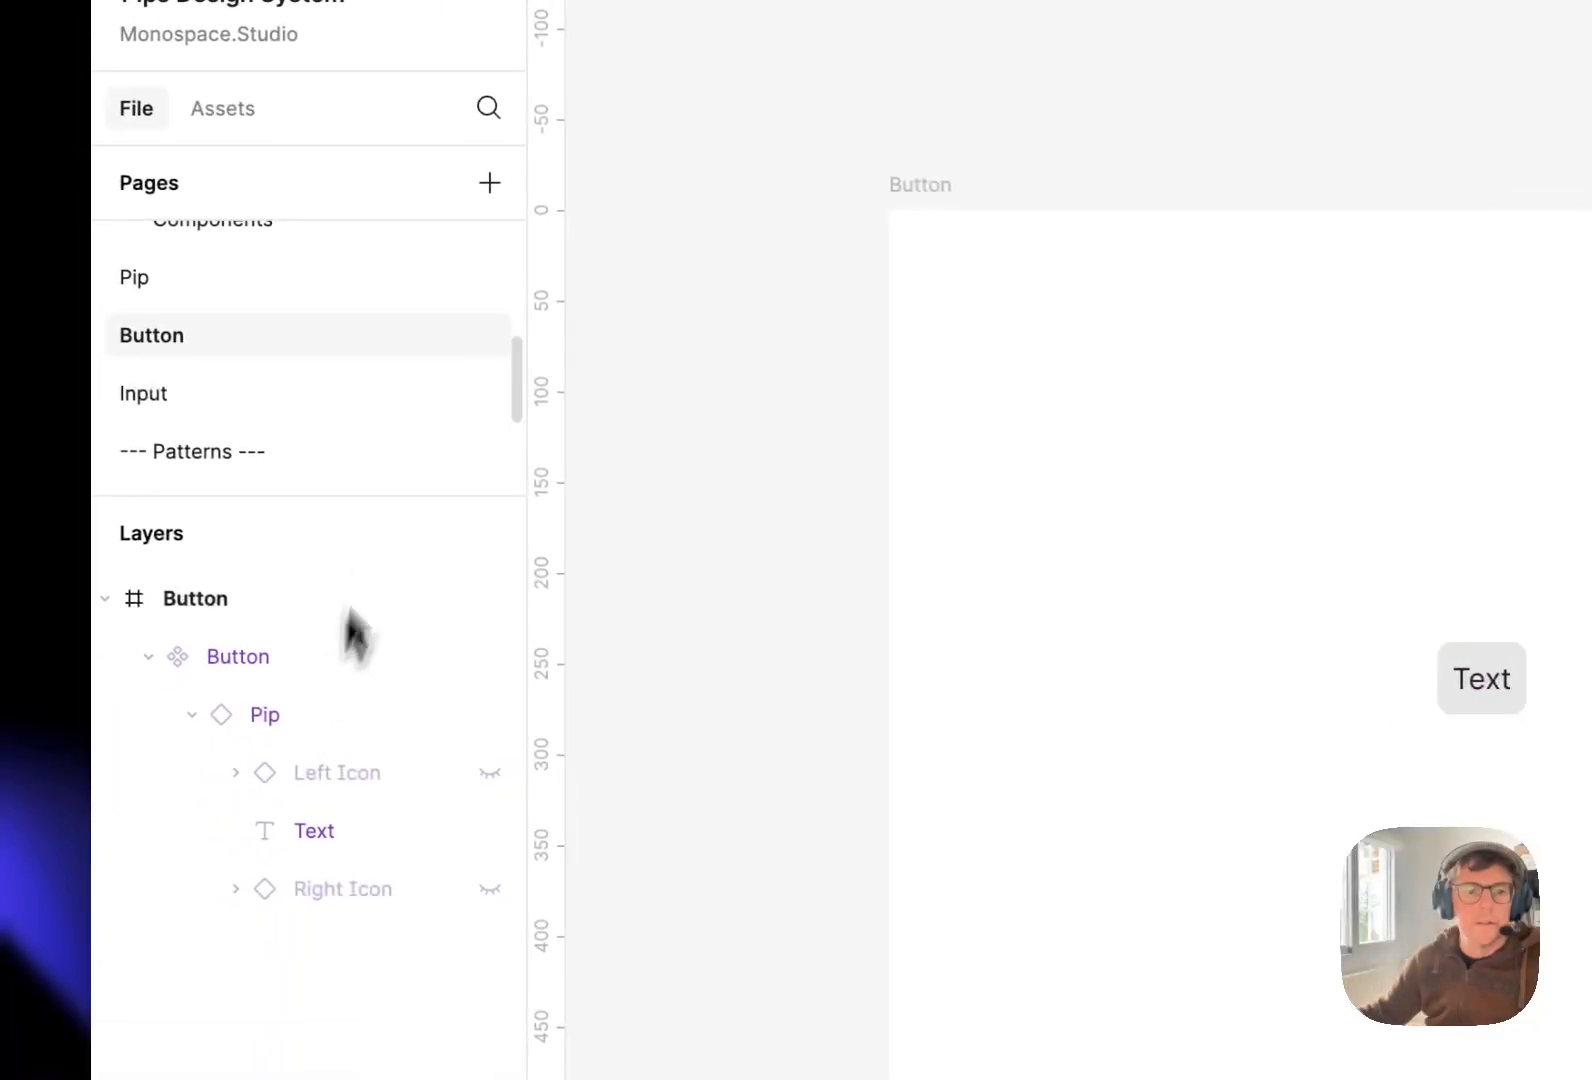
Return to the Pip page and duplicate the Text layer inside the Pip component.
click(218, 279)
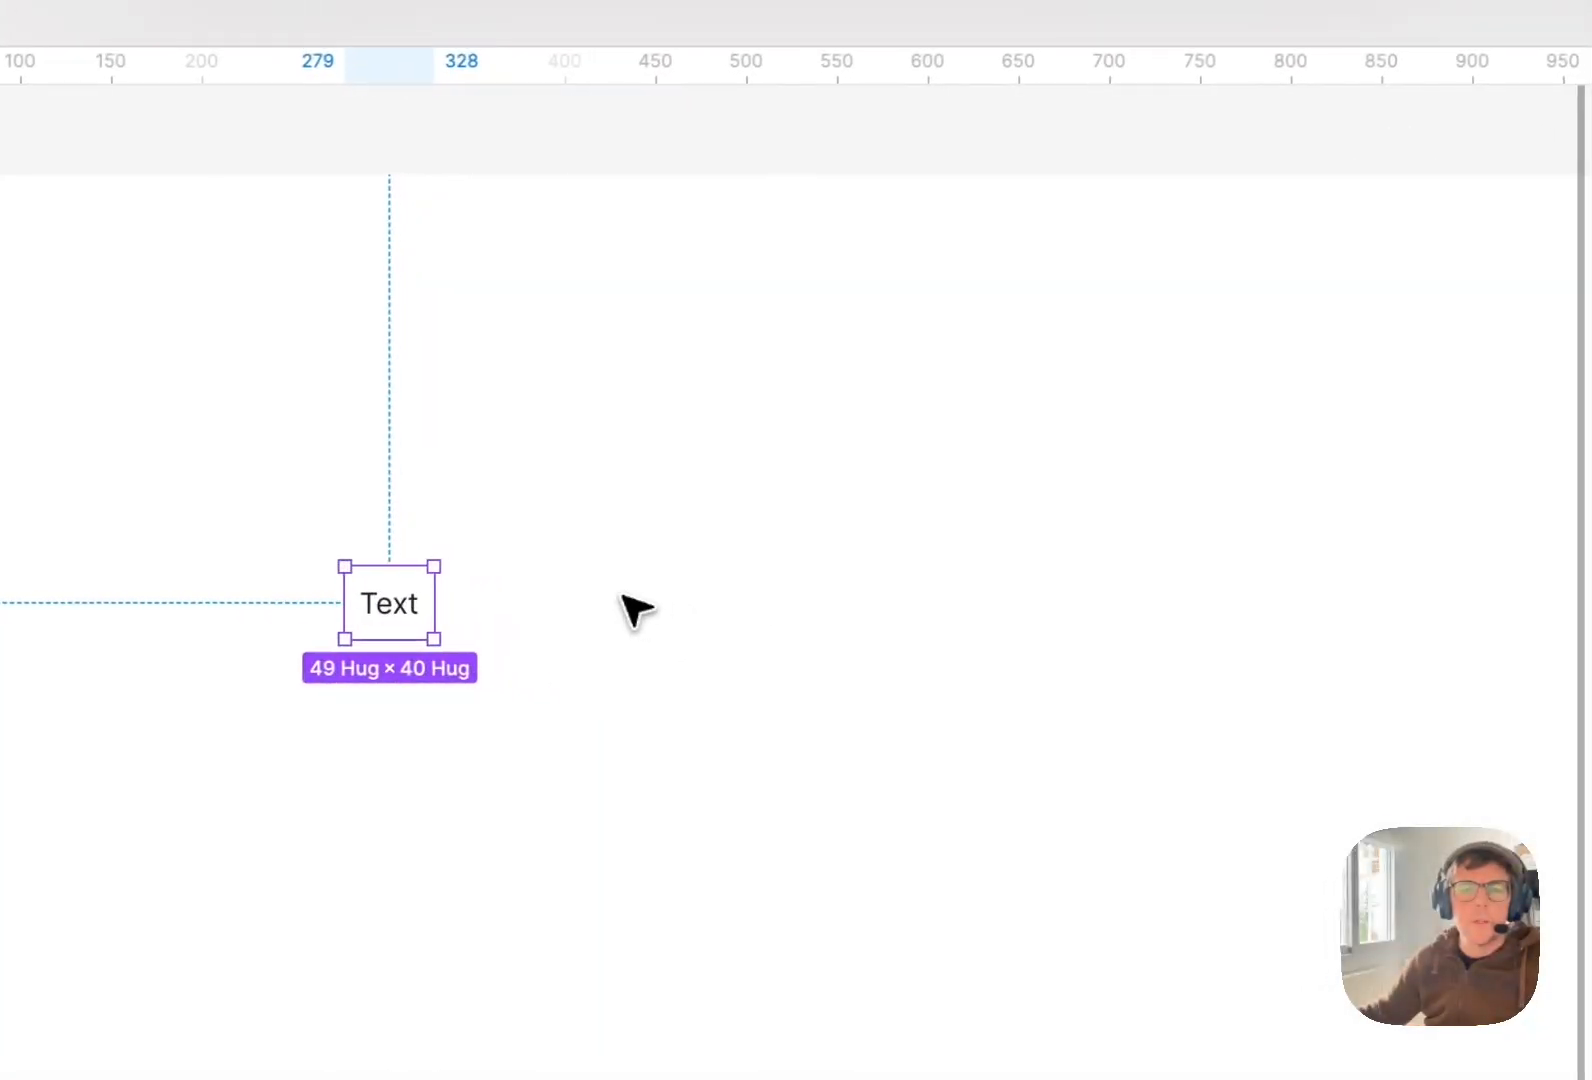
click(636, 610)
key(space)
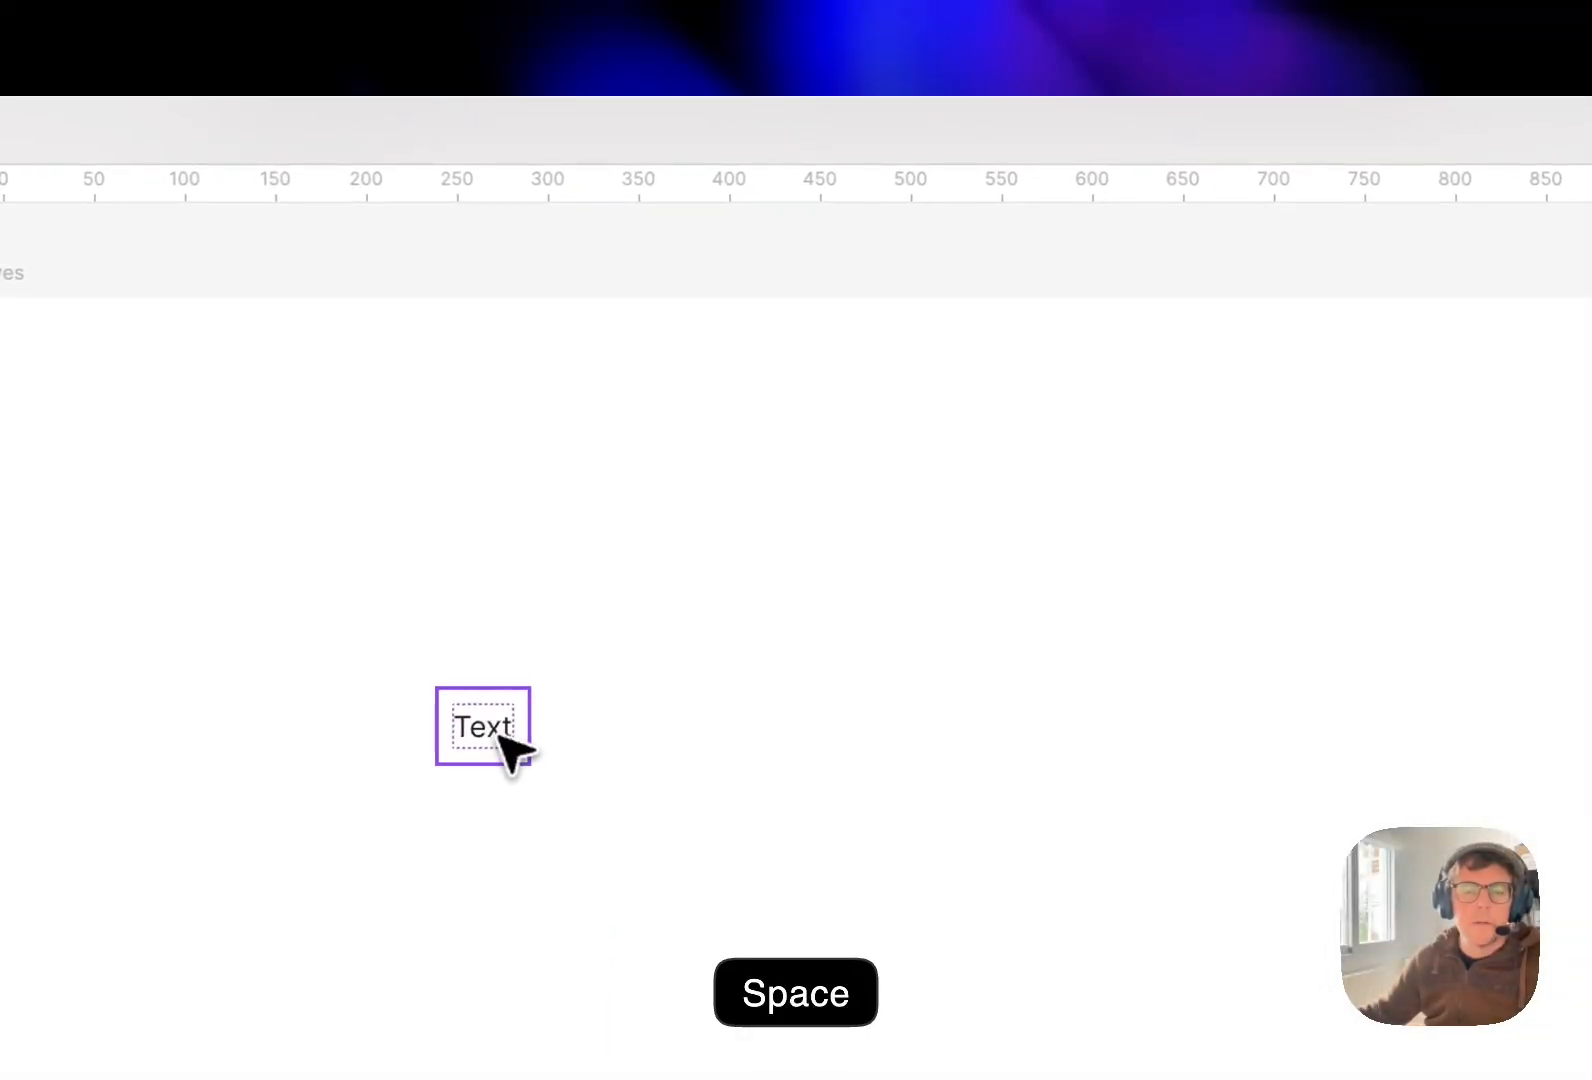
click(500, 742)
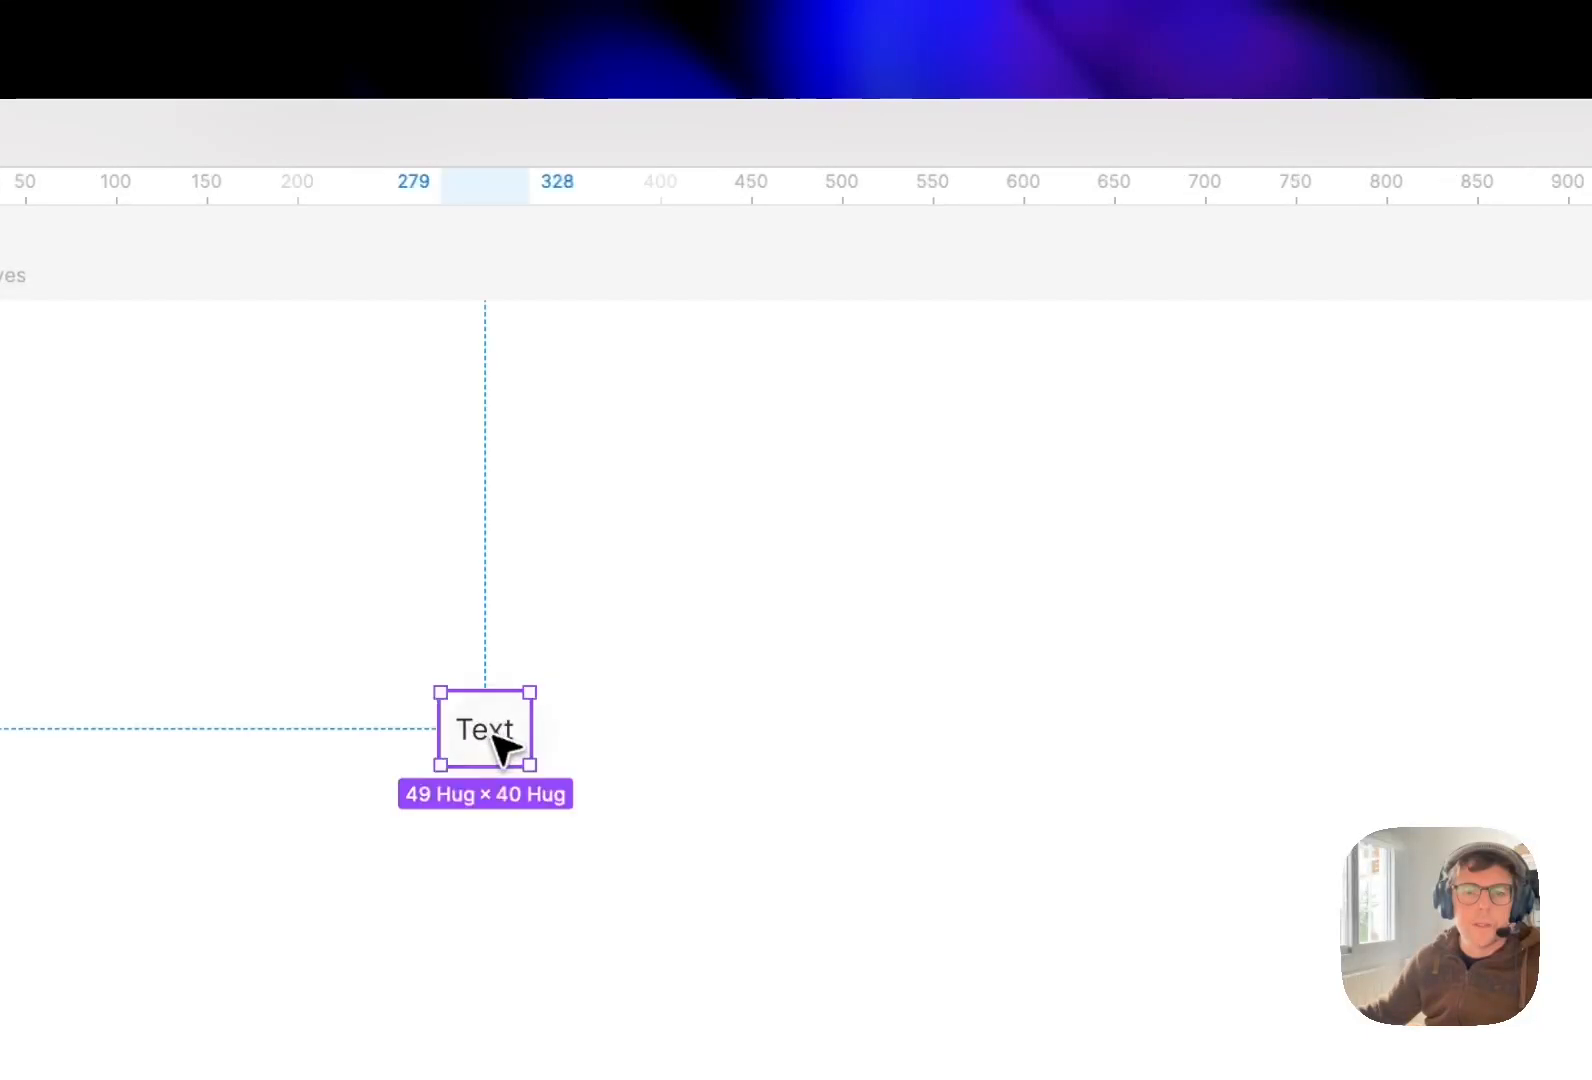
click(508, 745)
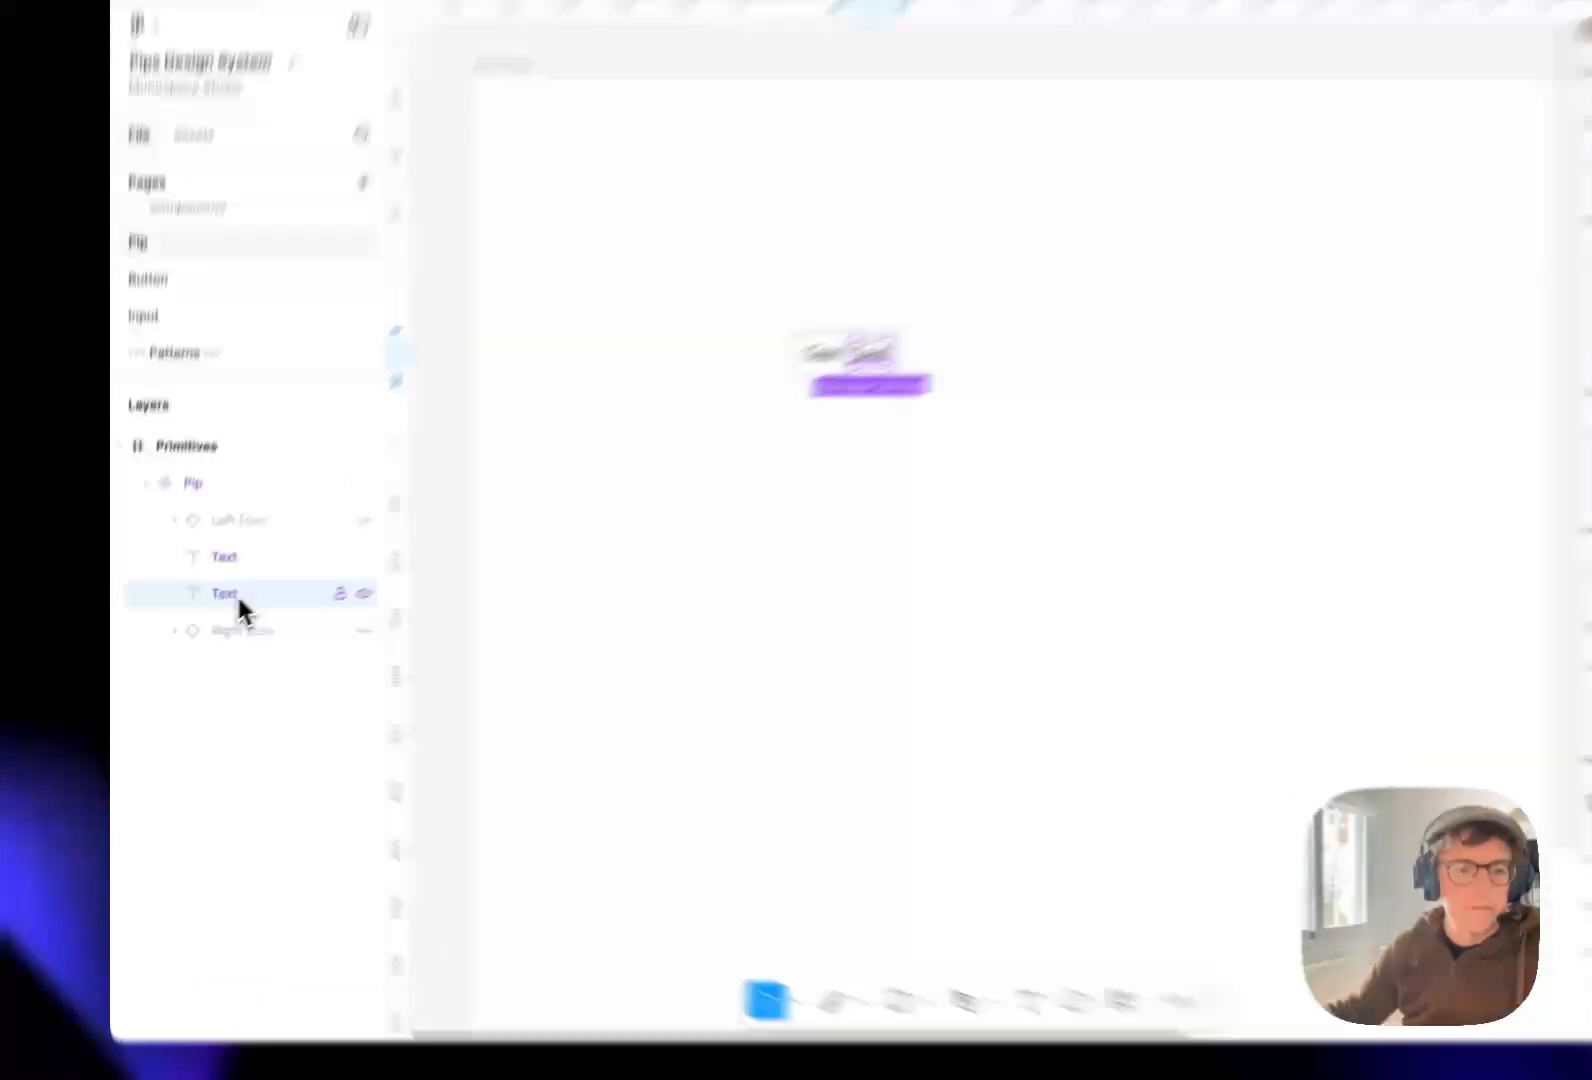
Rename the duplicated text layer to Support Text and change its displayed text to "Support Text".
double_click(205, 615)
text(Su)
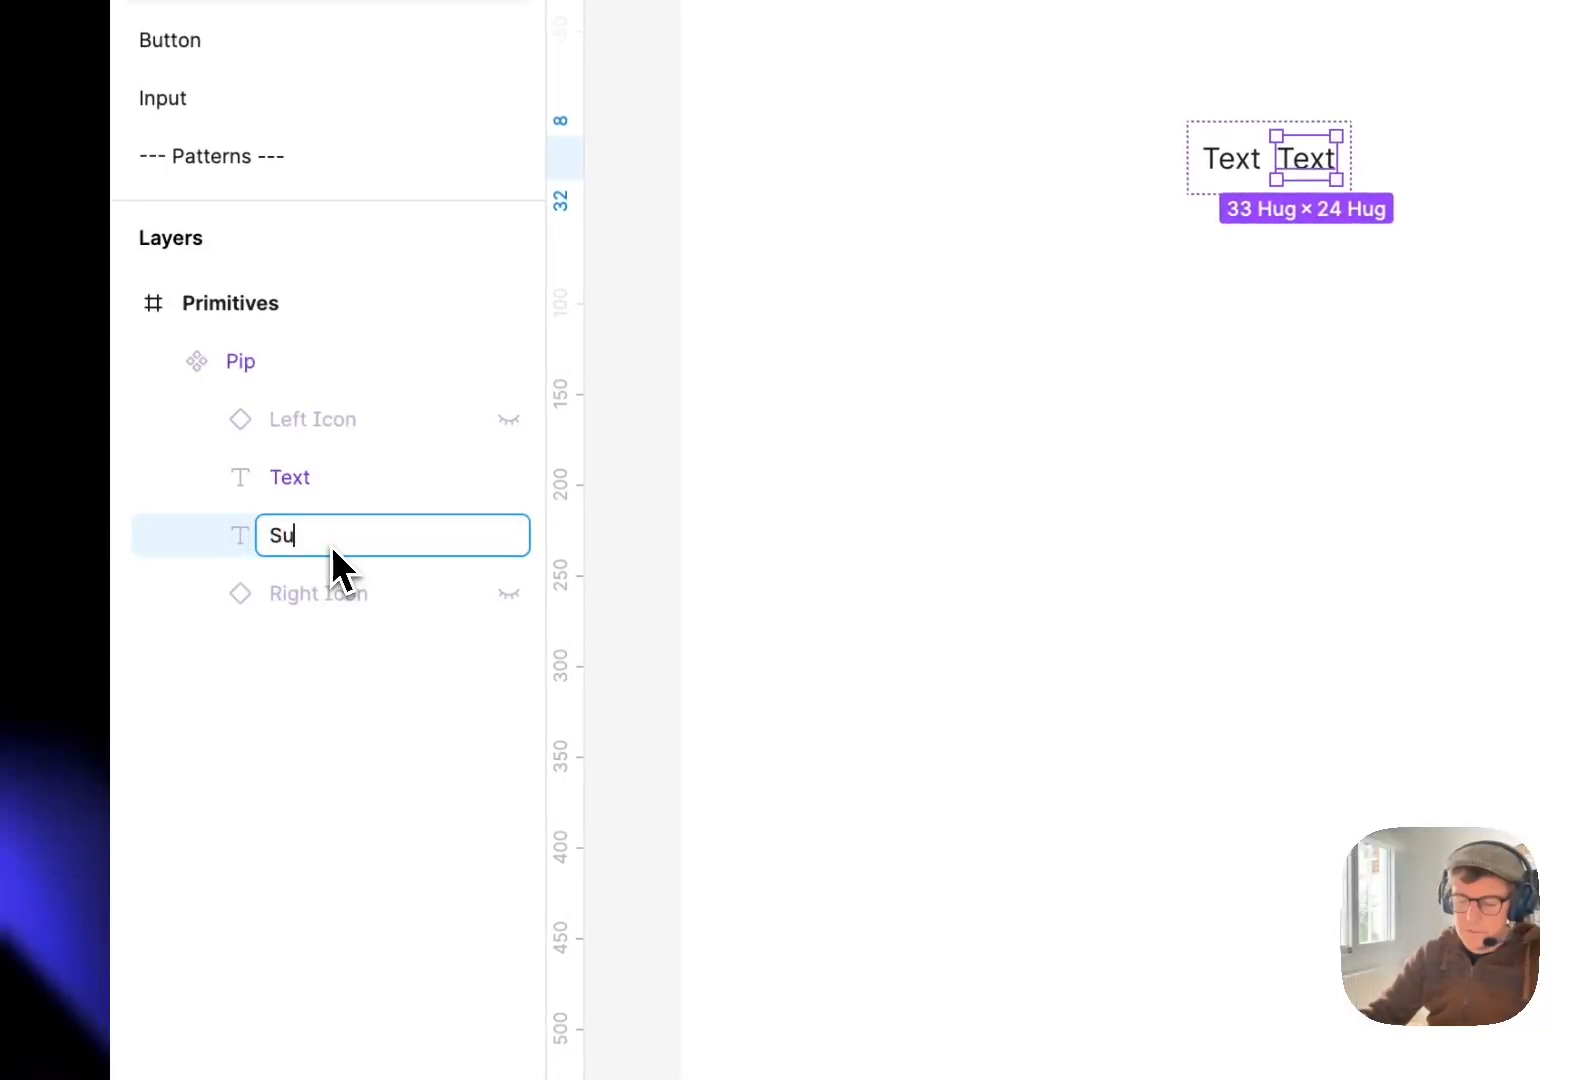
text(pport Text)
key(Return)
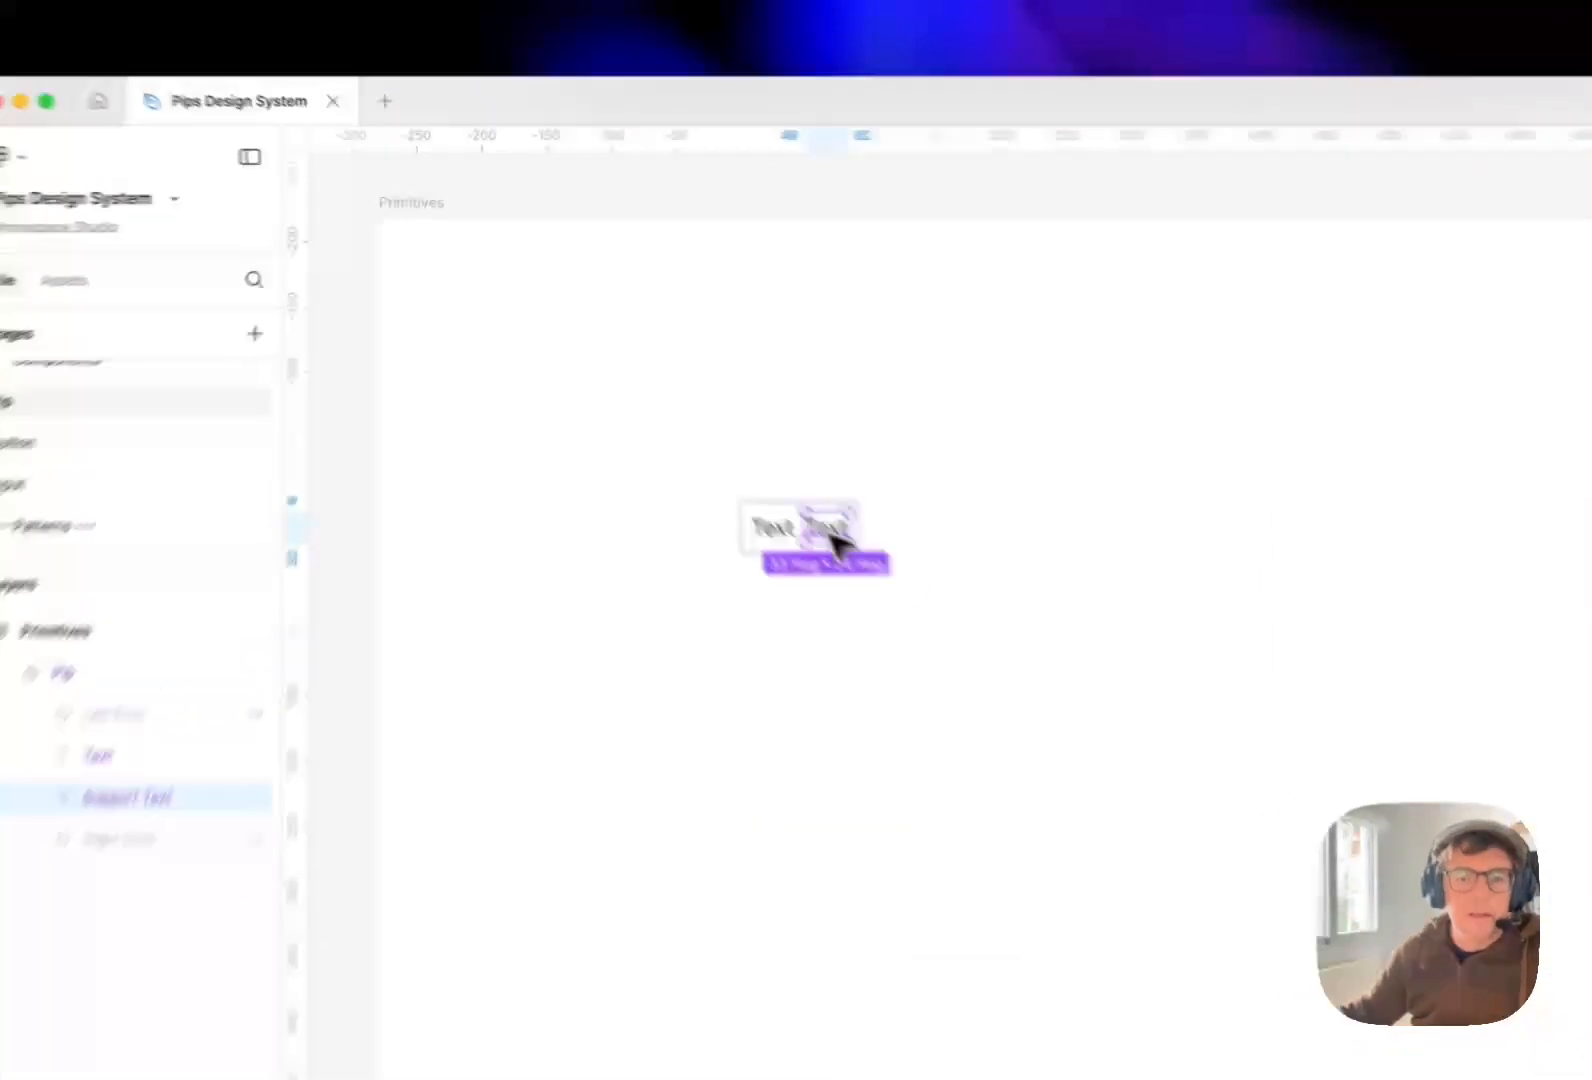
double_click(714, 428)
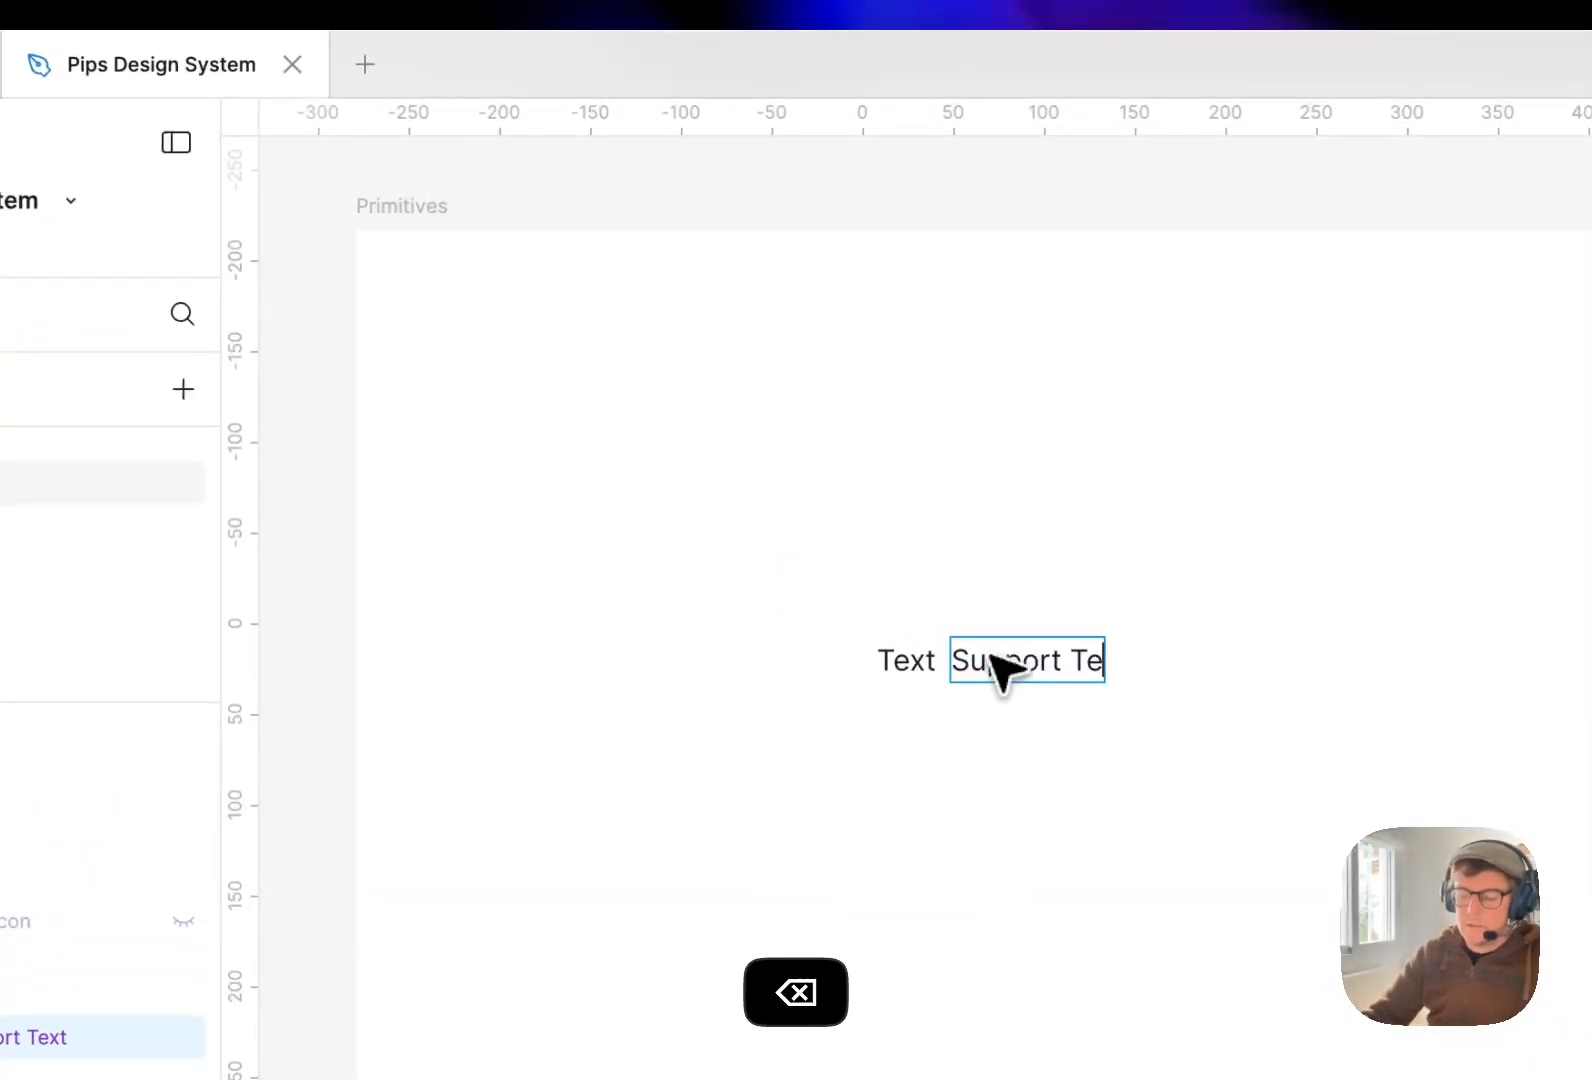
click(755, 783)
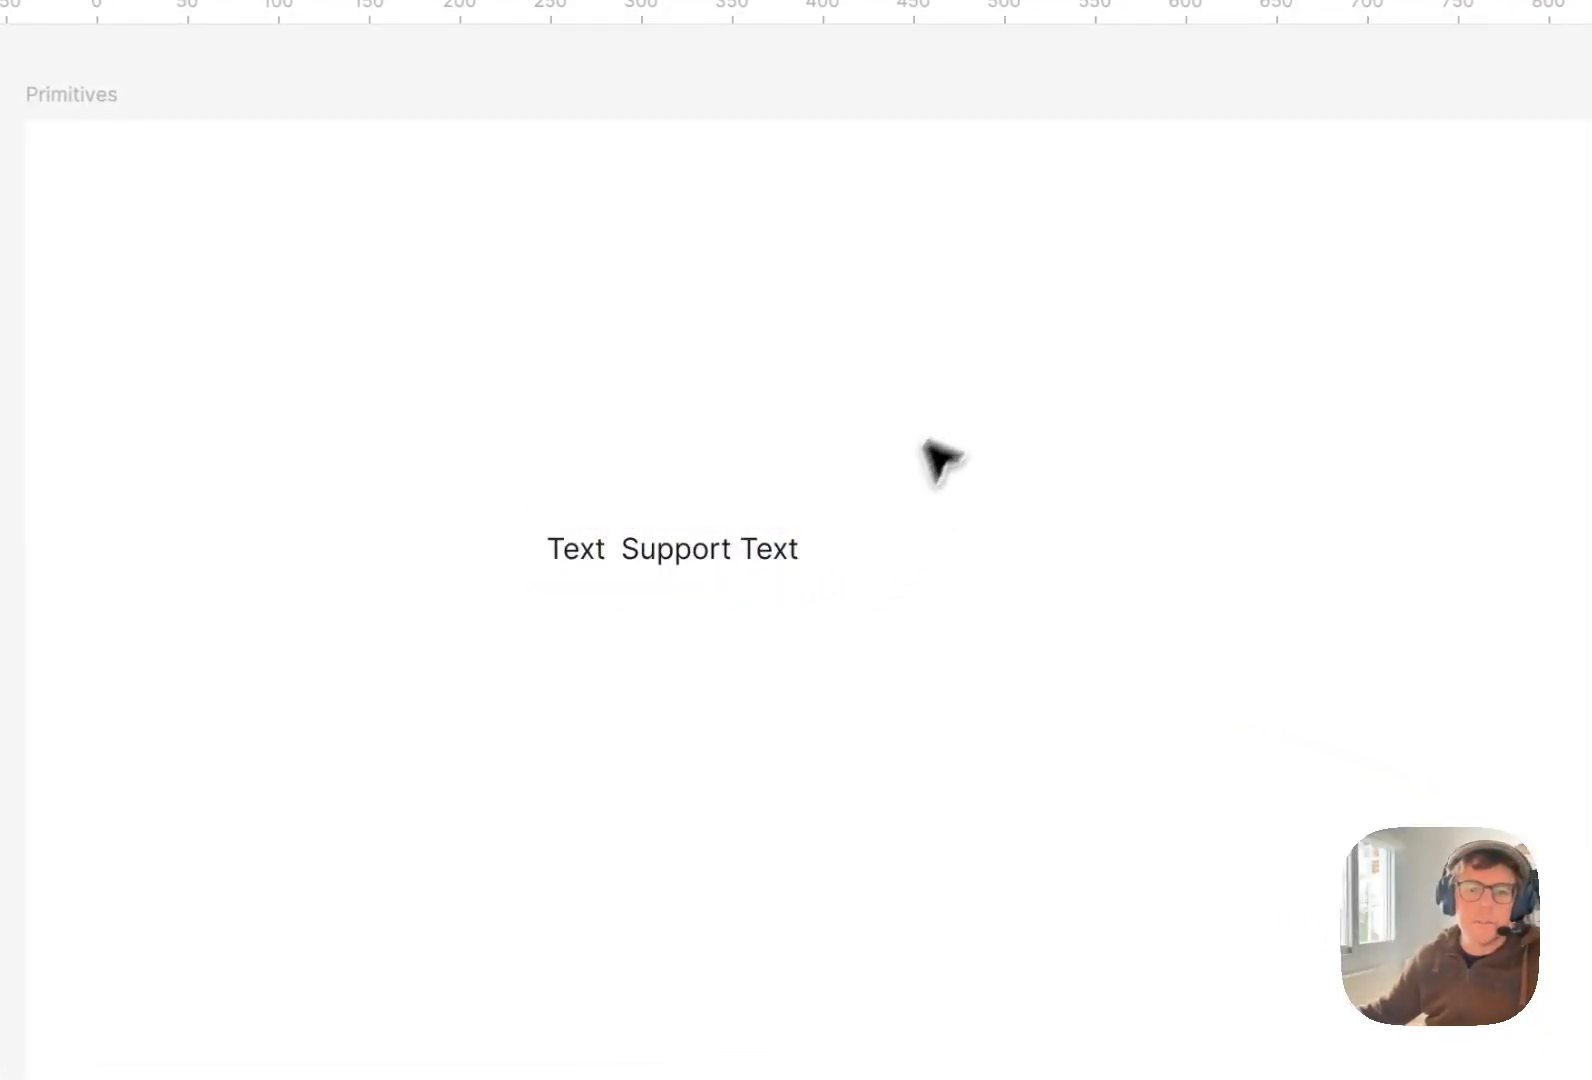
Review the color variables available for the fill of the Support Text layer.
click(700, 558)
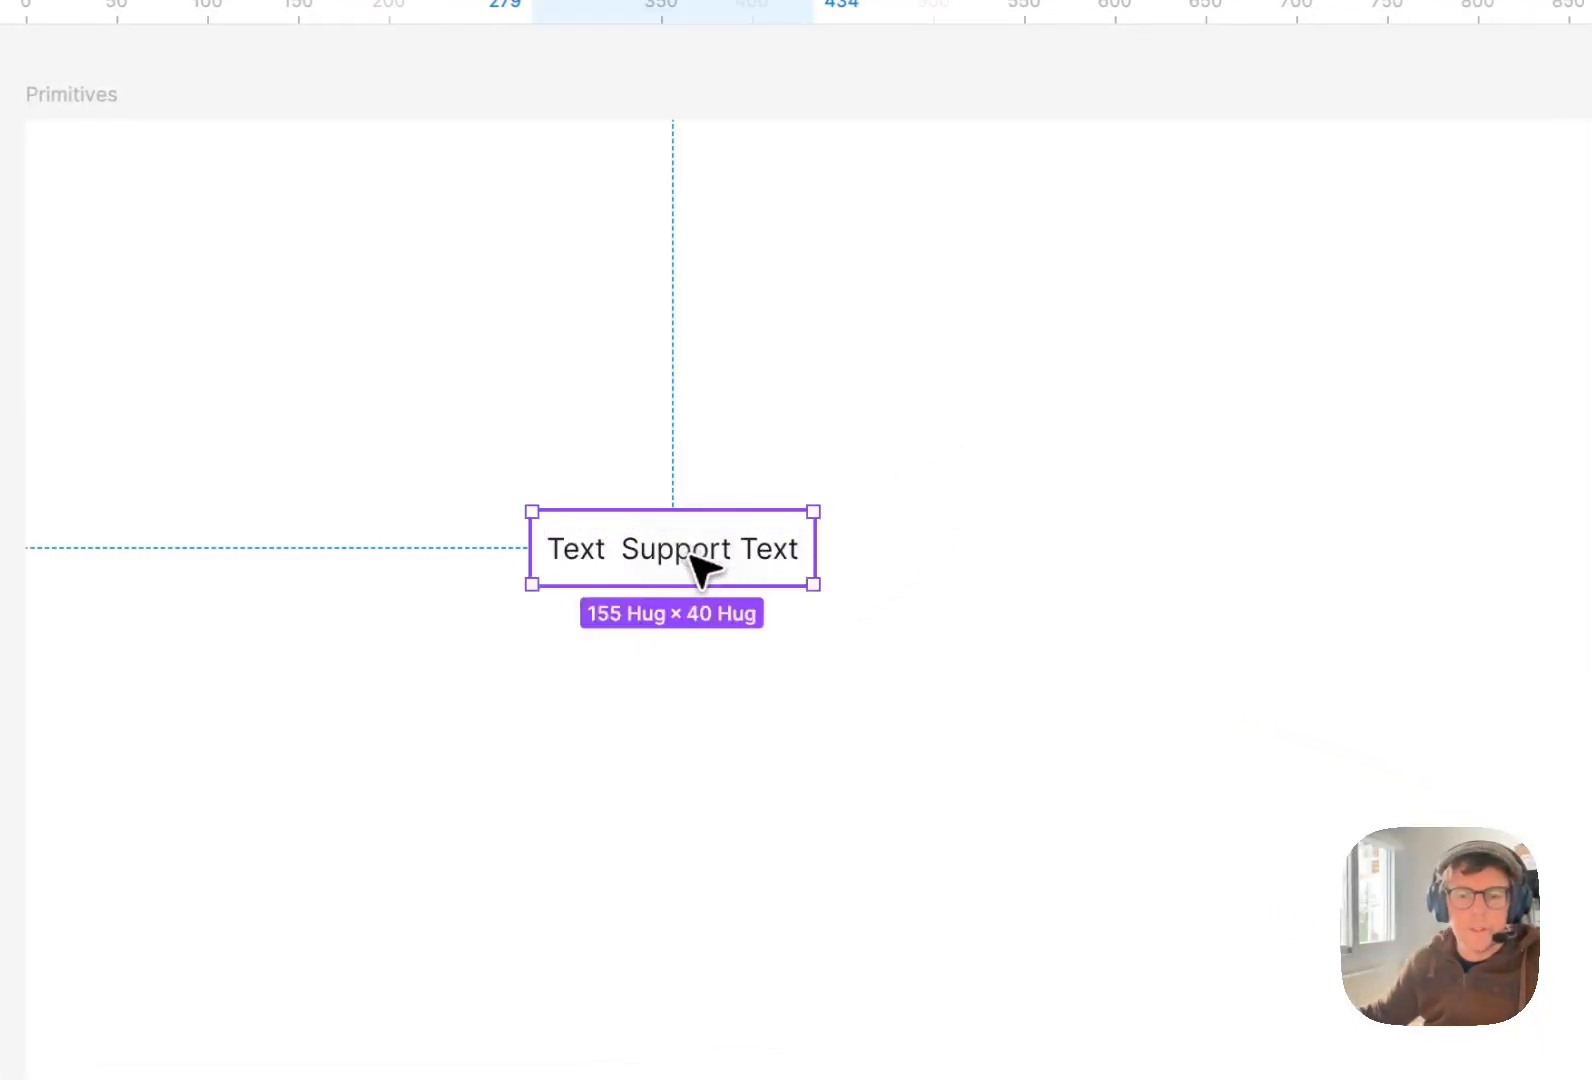
double_click(789, 558)
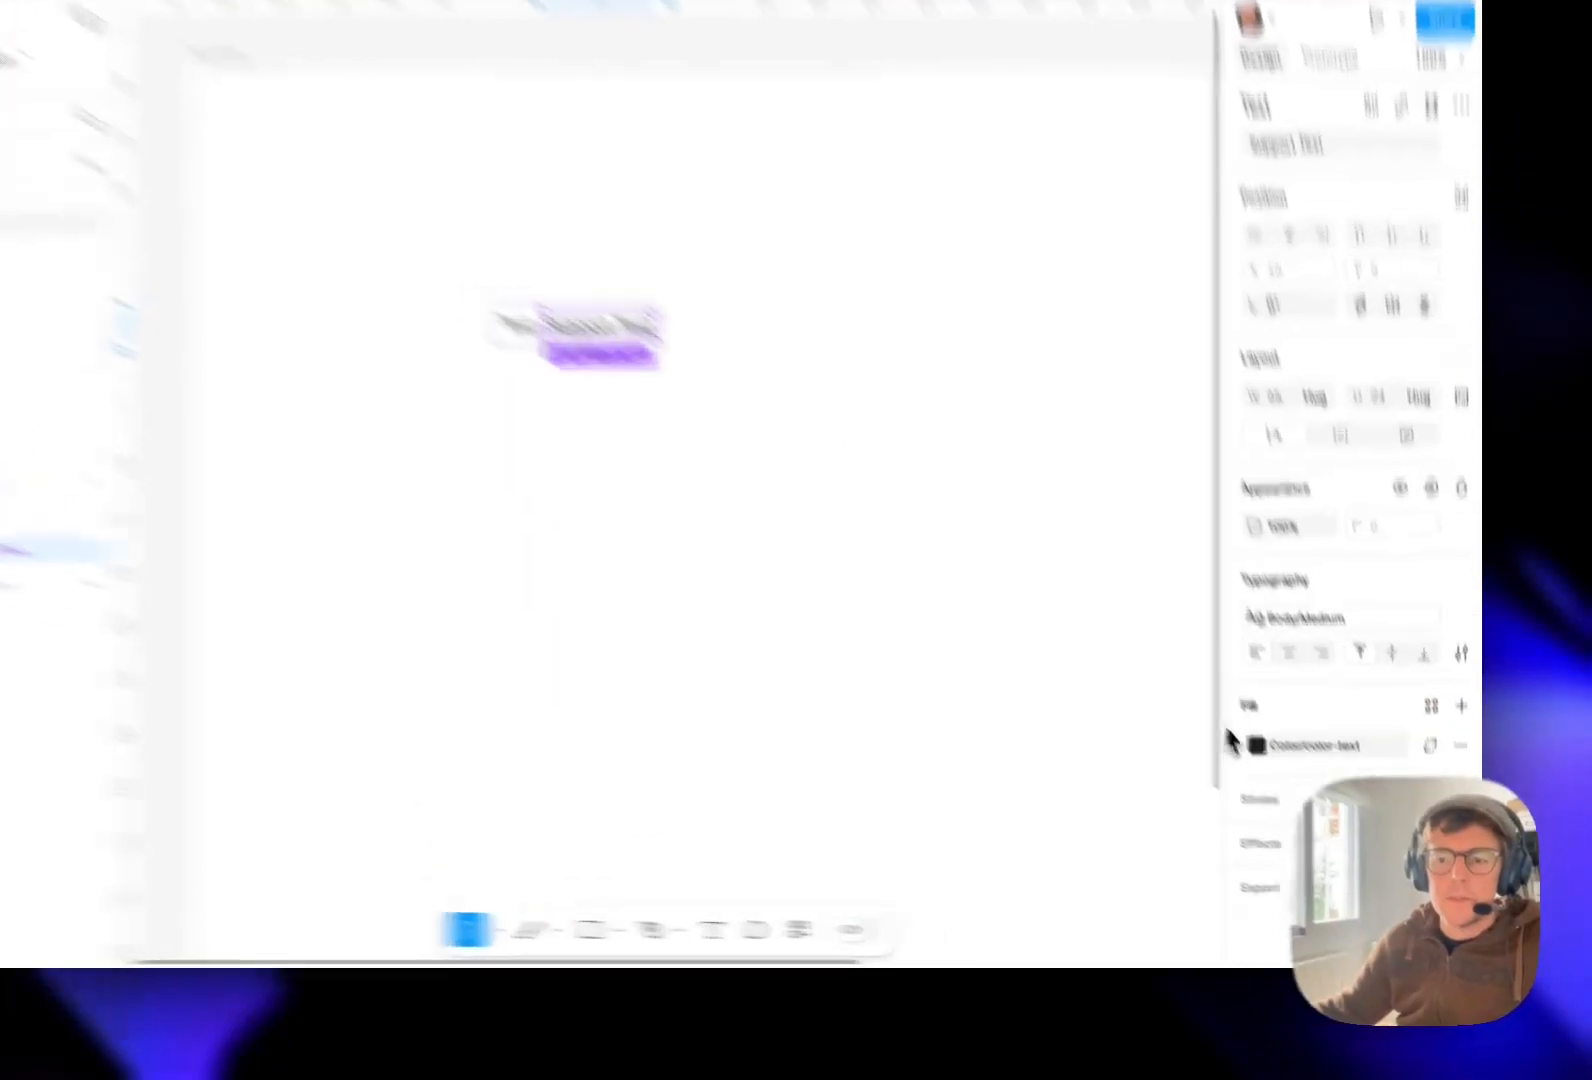
click(1290, 783)
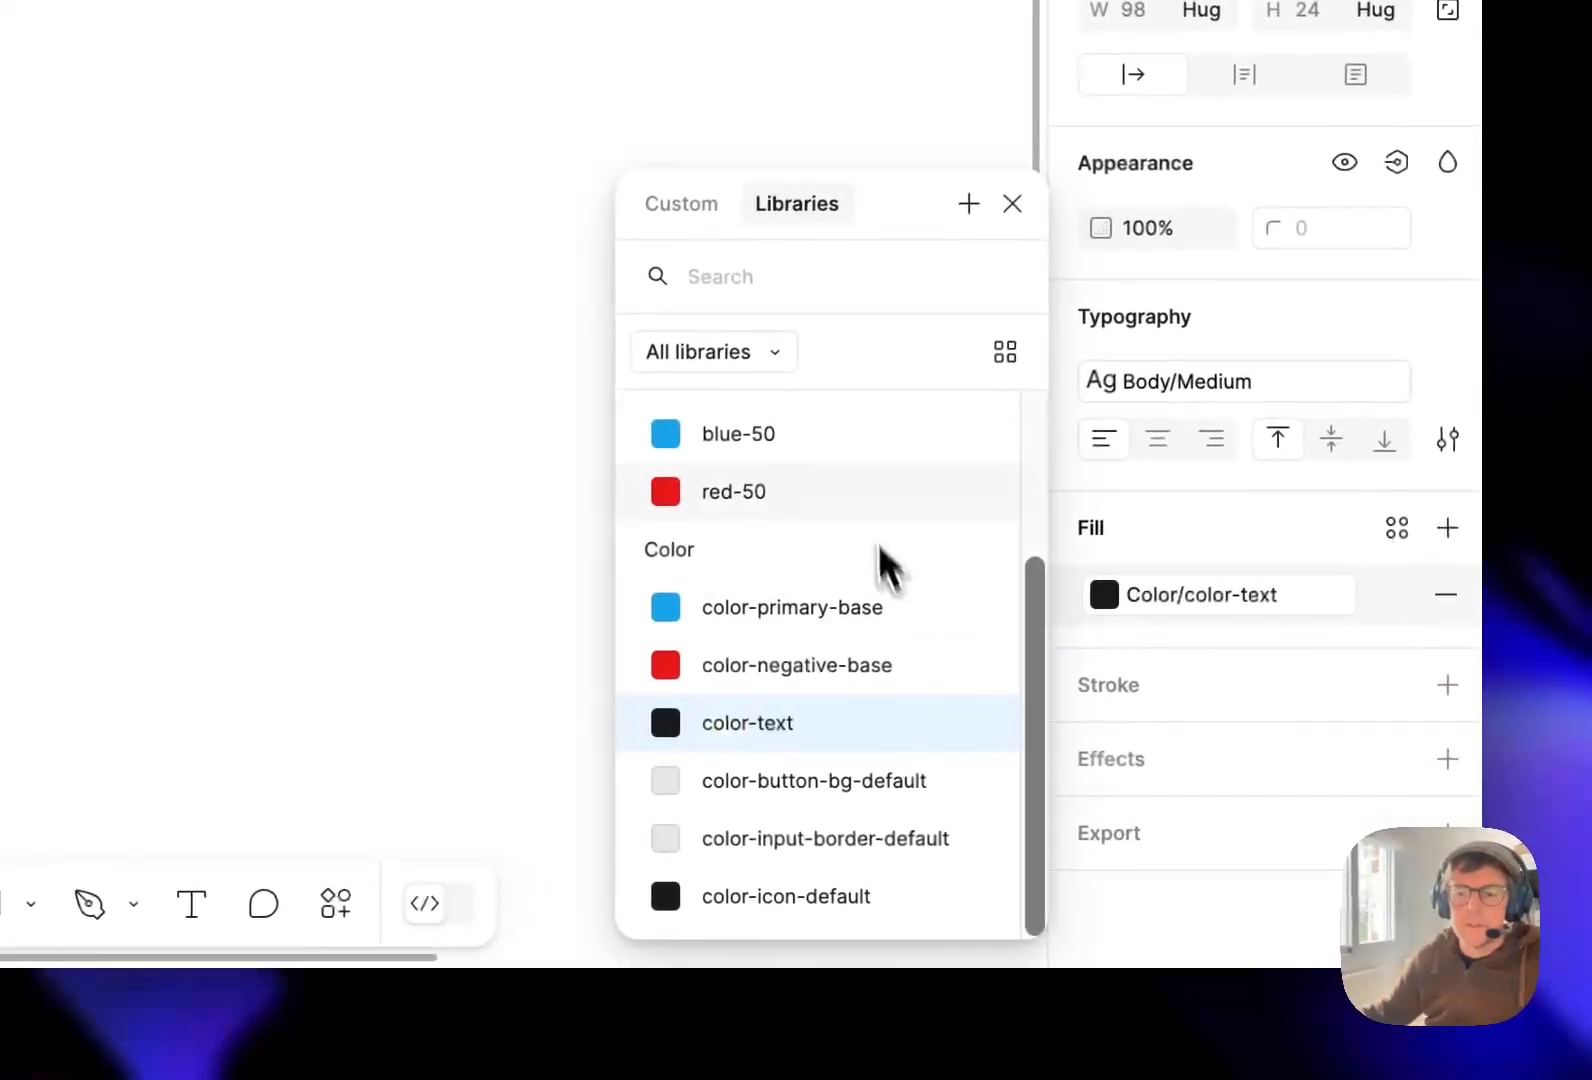
scroll(1184, 768, up, 3)
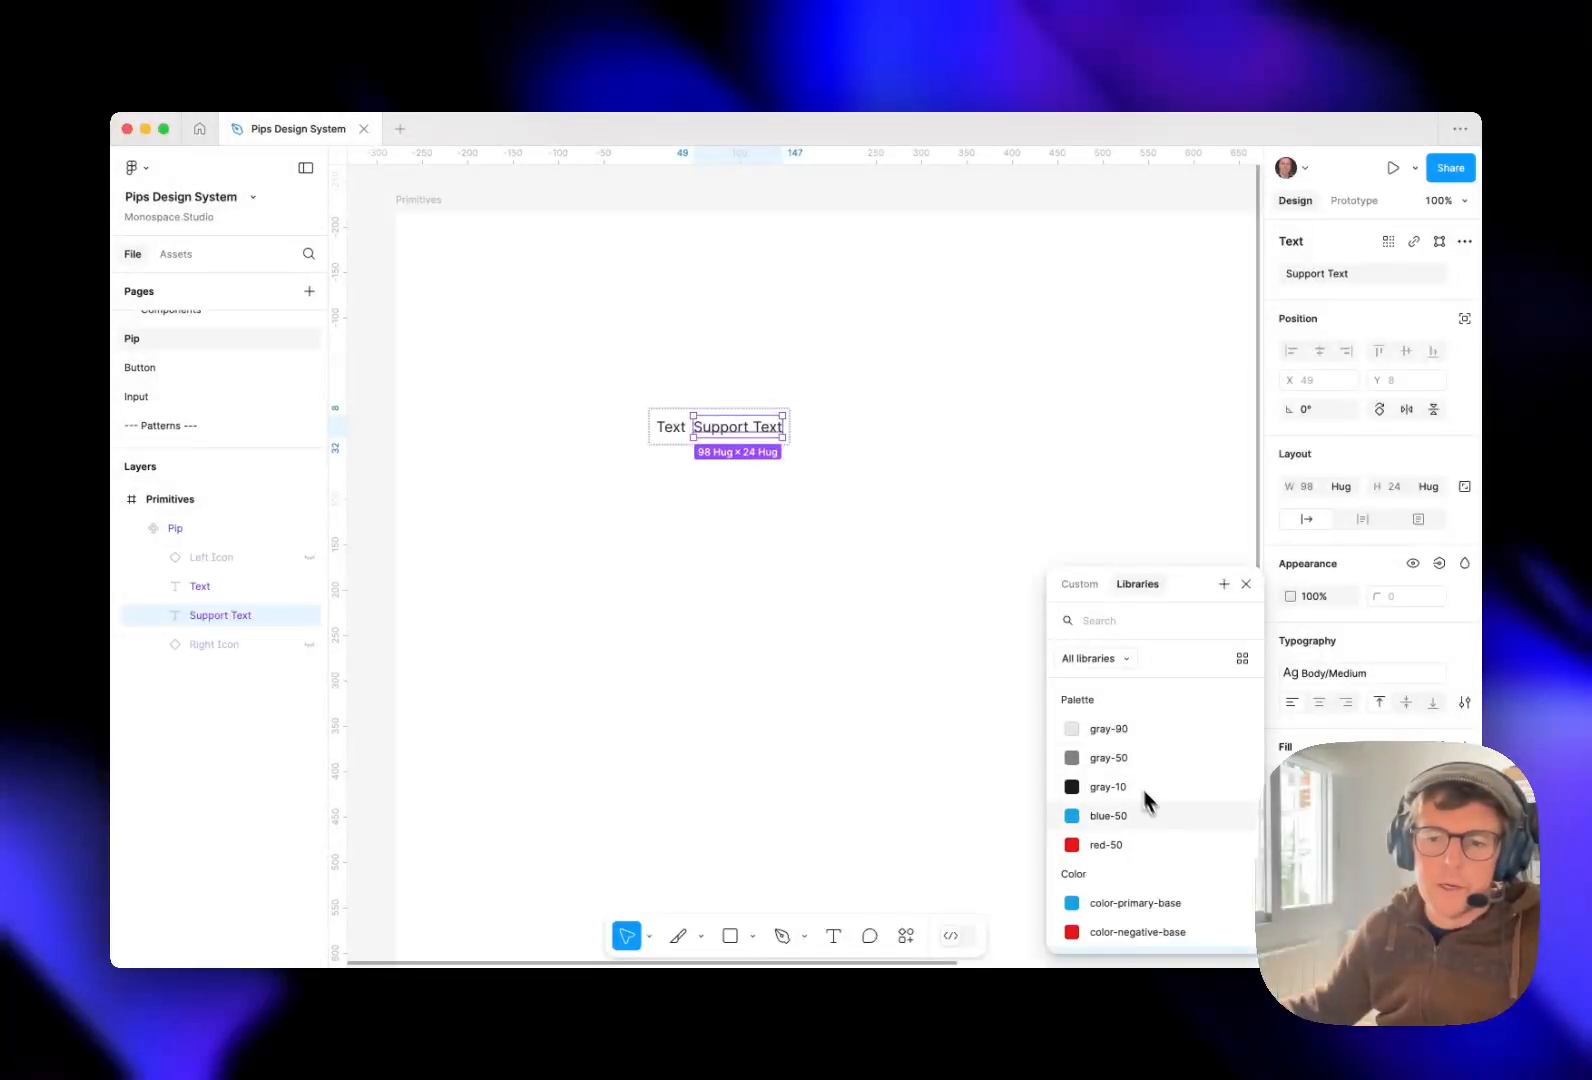
scroll(1160, 816, down, 3)
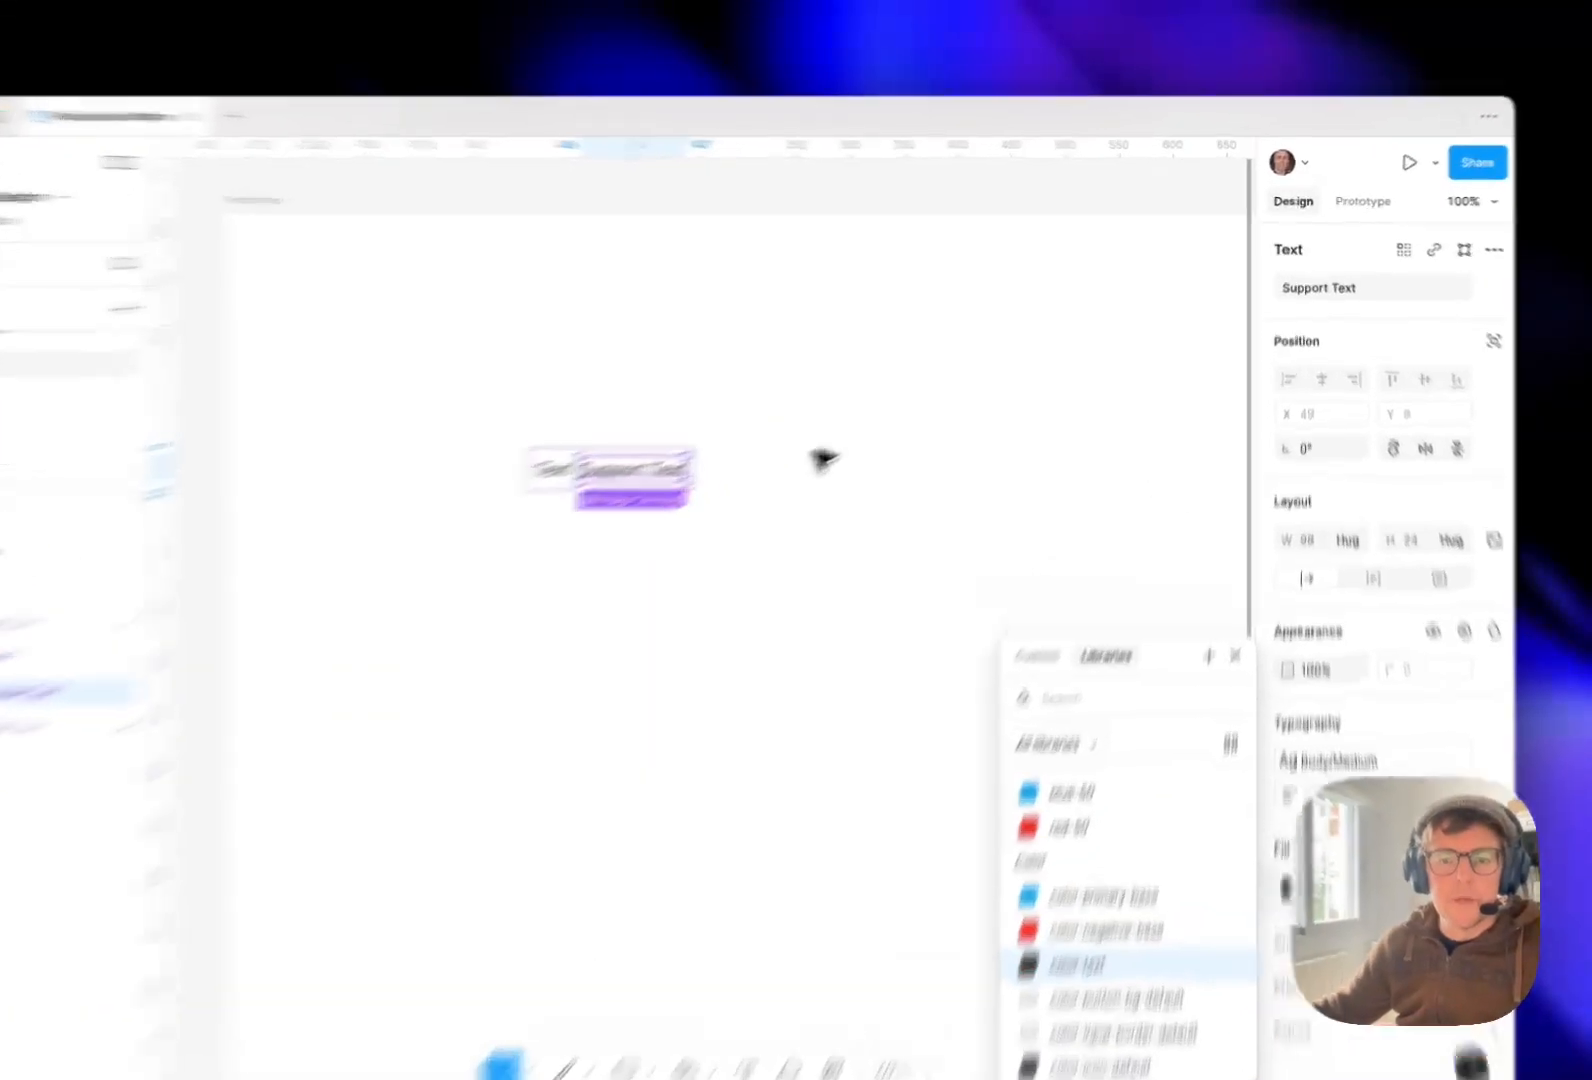
Create a color variable named color-text-support in the Color group of the local variables.
click(900, 420)
click(1466, 356)
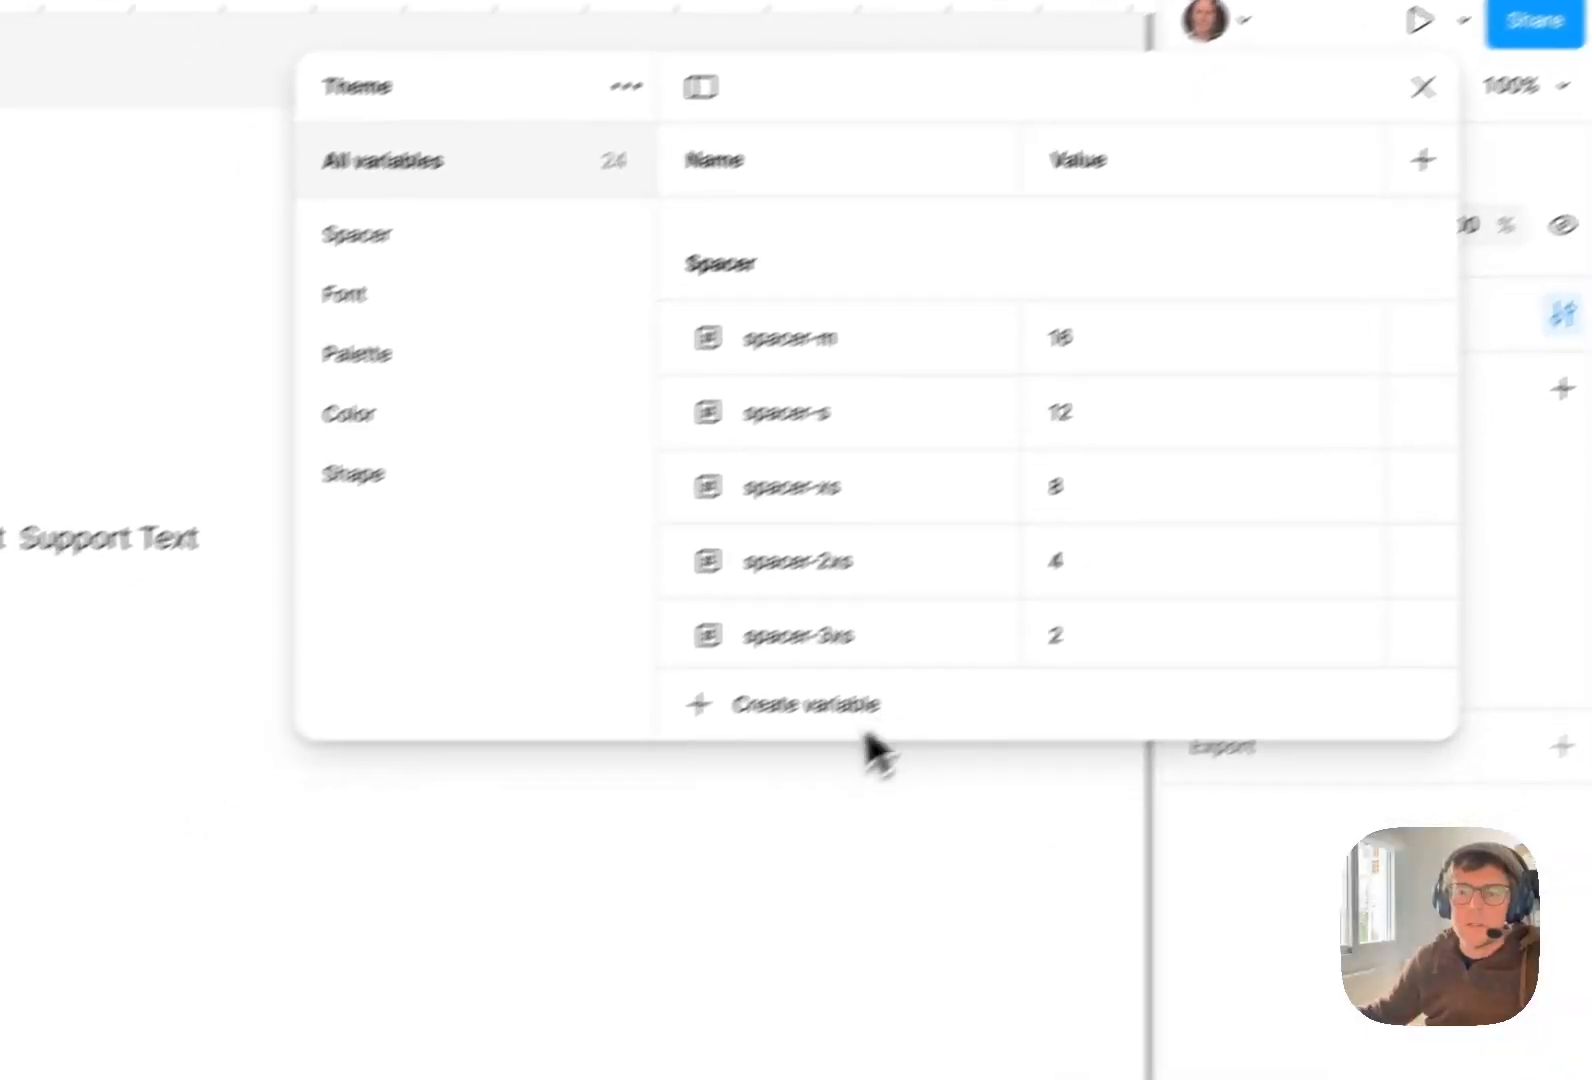
click(255, 477)
click(711, 772)
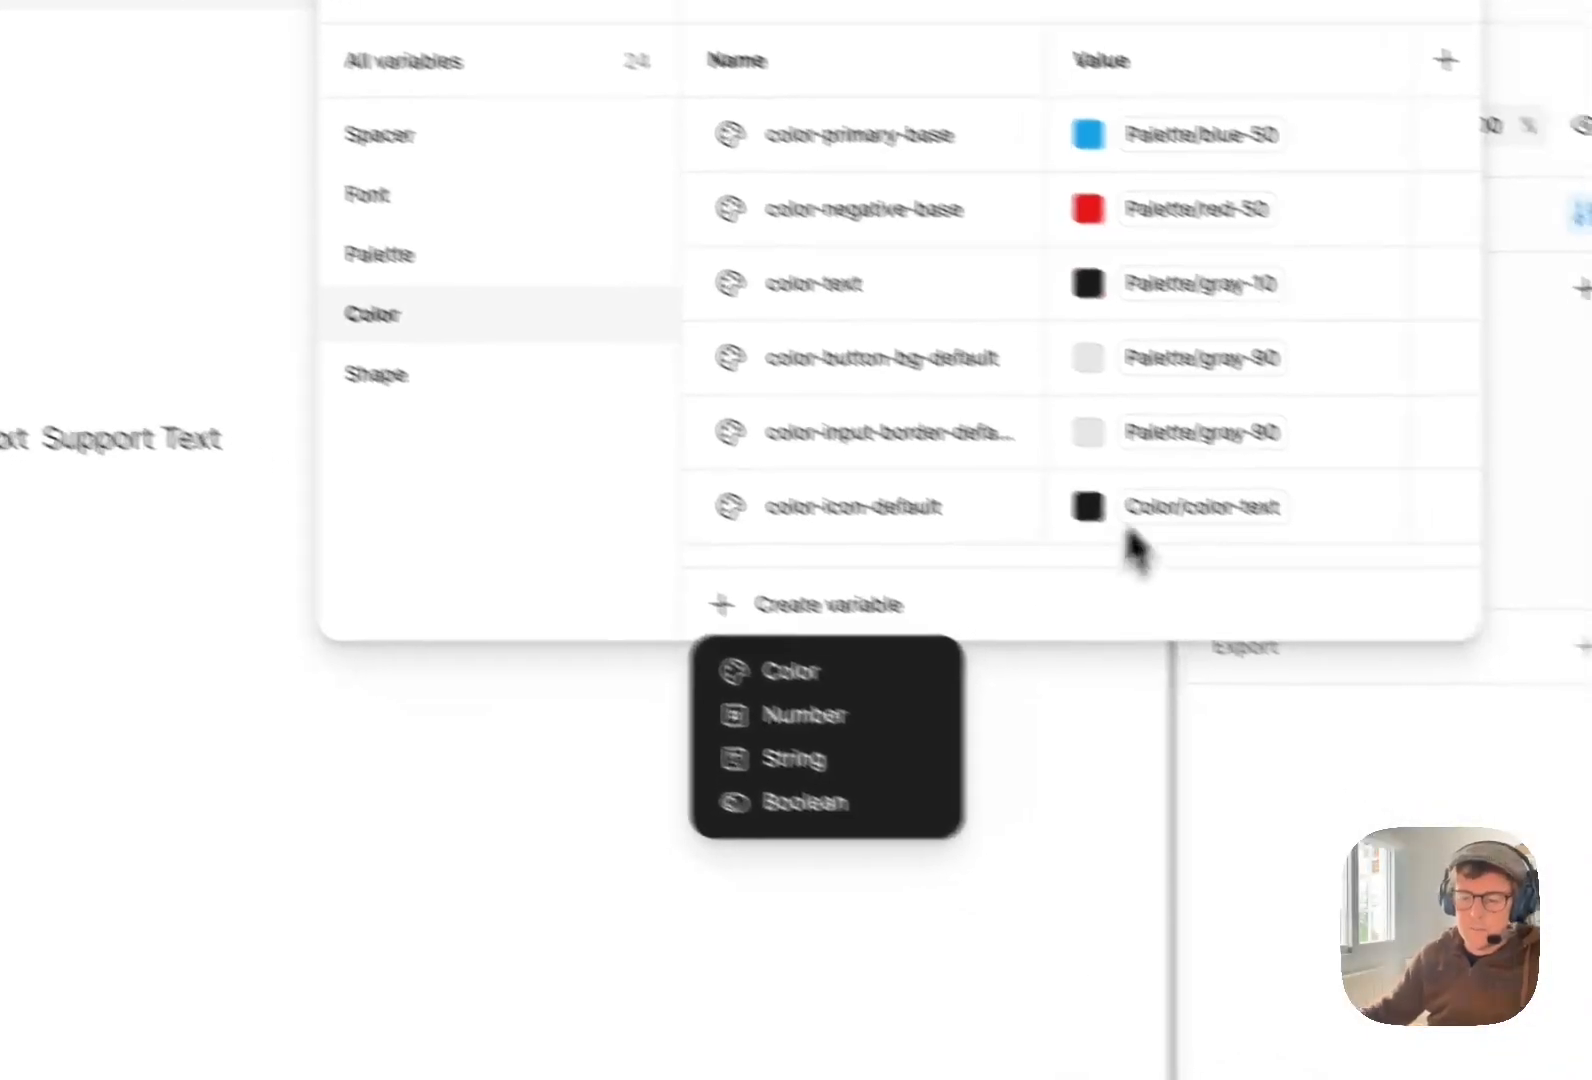
click(953, 707)
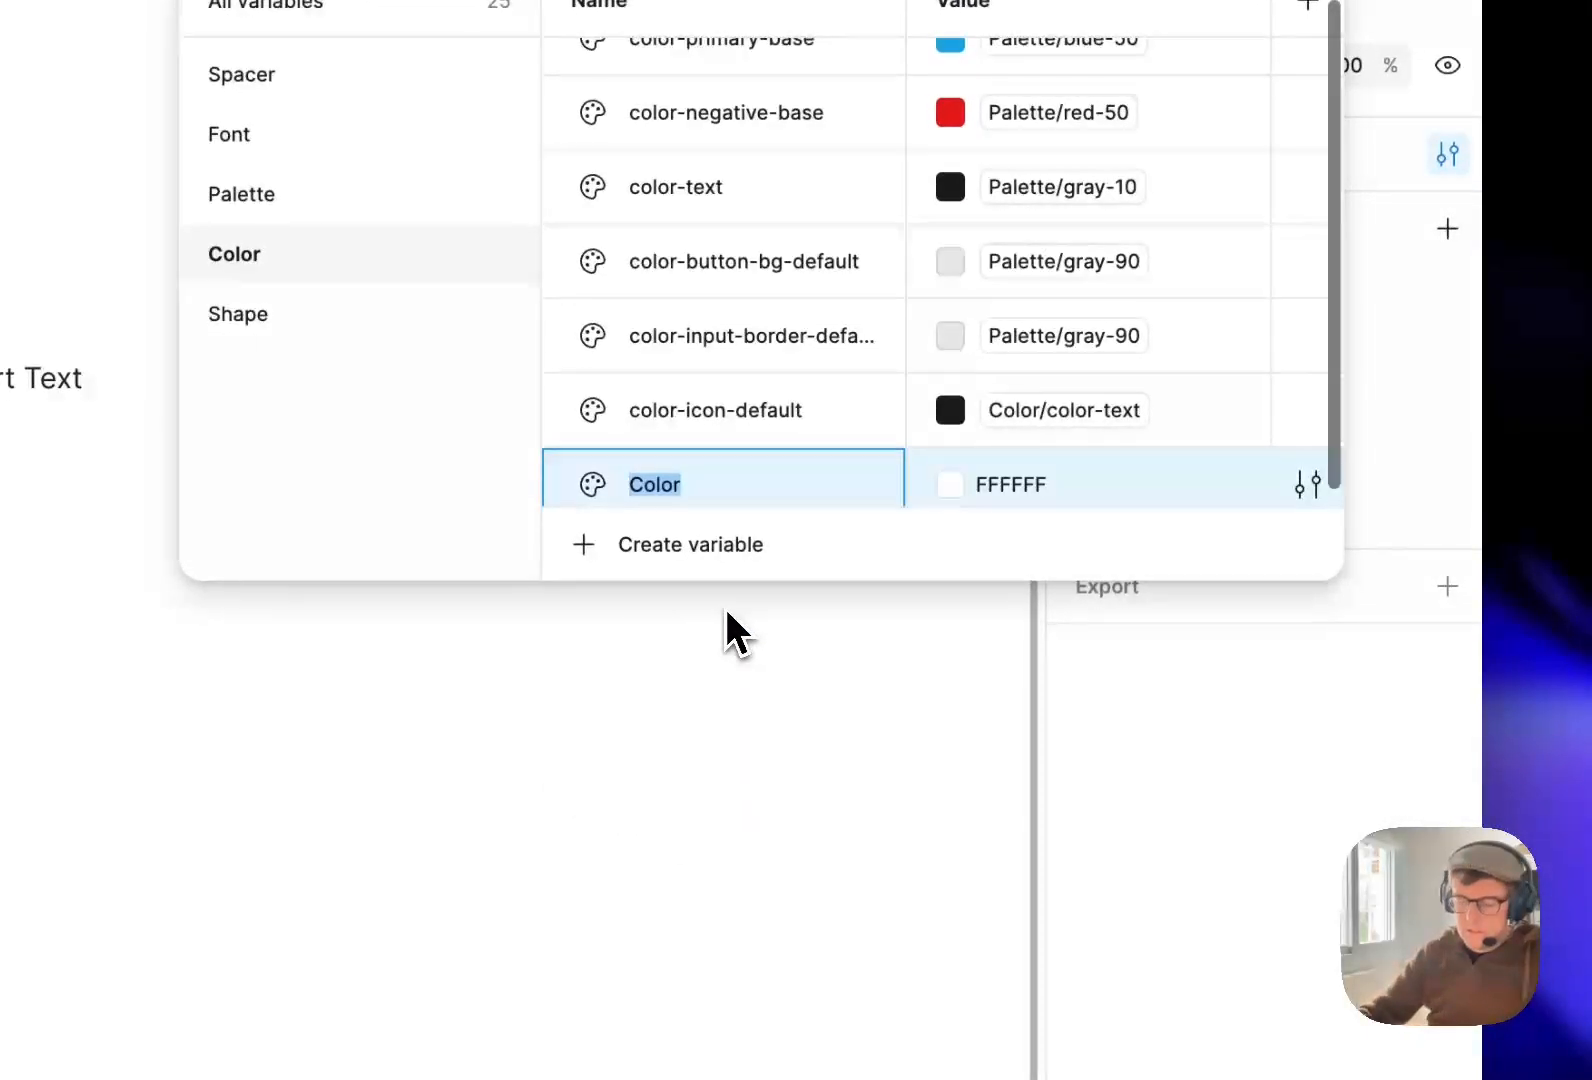
text(color-text)
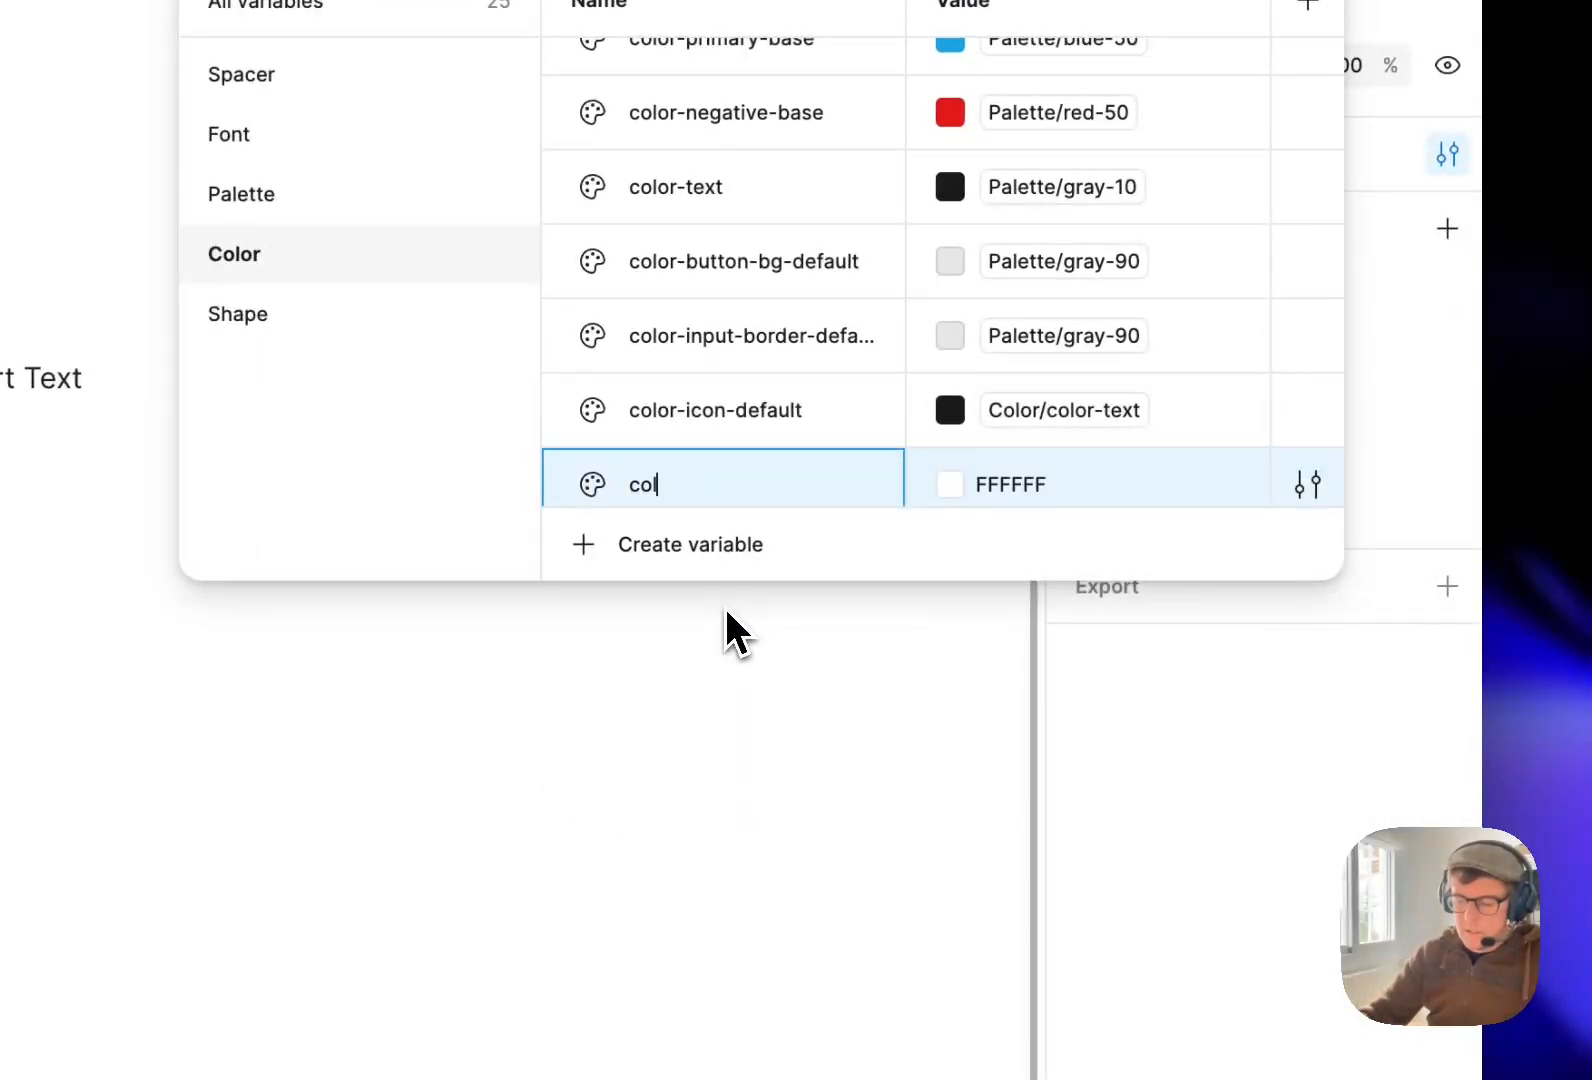
text(-)
text(support)
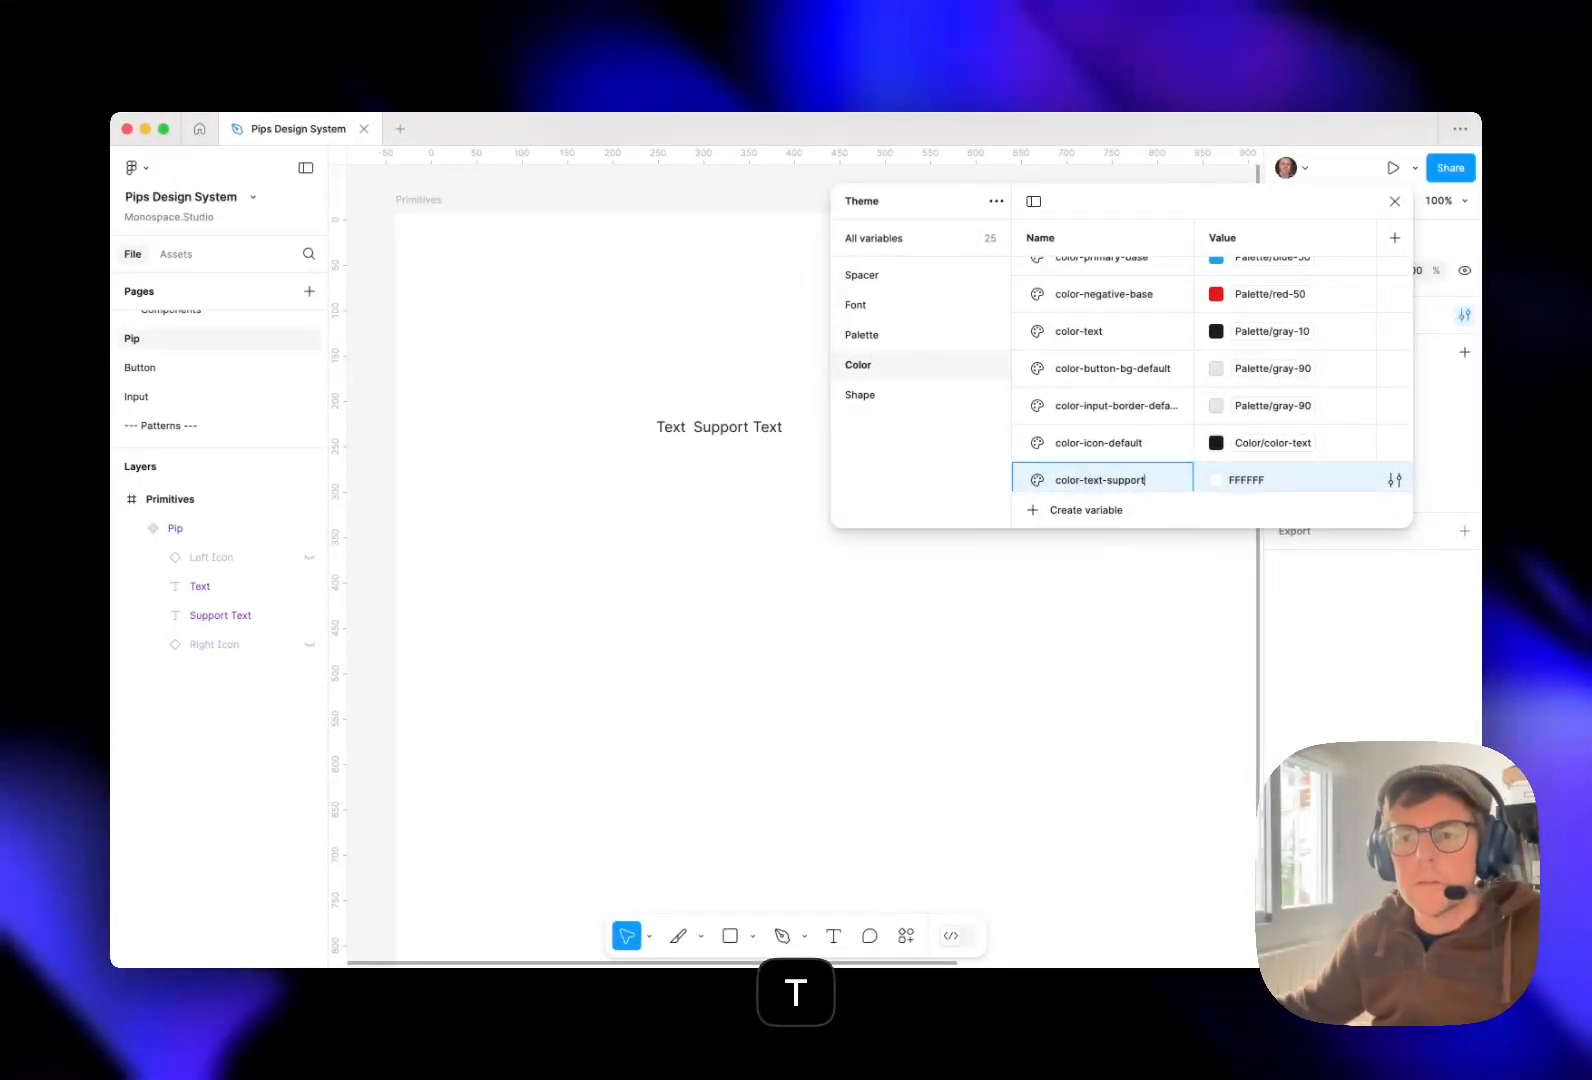
Set the value of the color-text-support variable to the gray-50 palette color and close the variables.
click(1222, 482)
click(1299, 492)
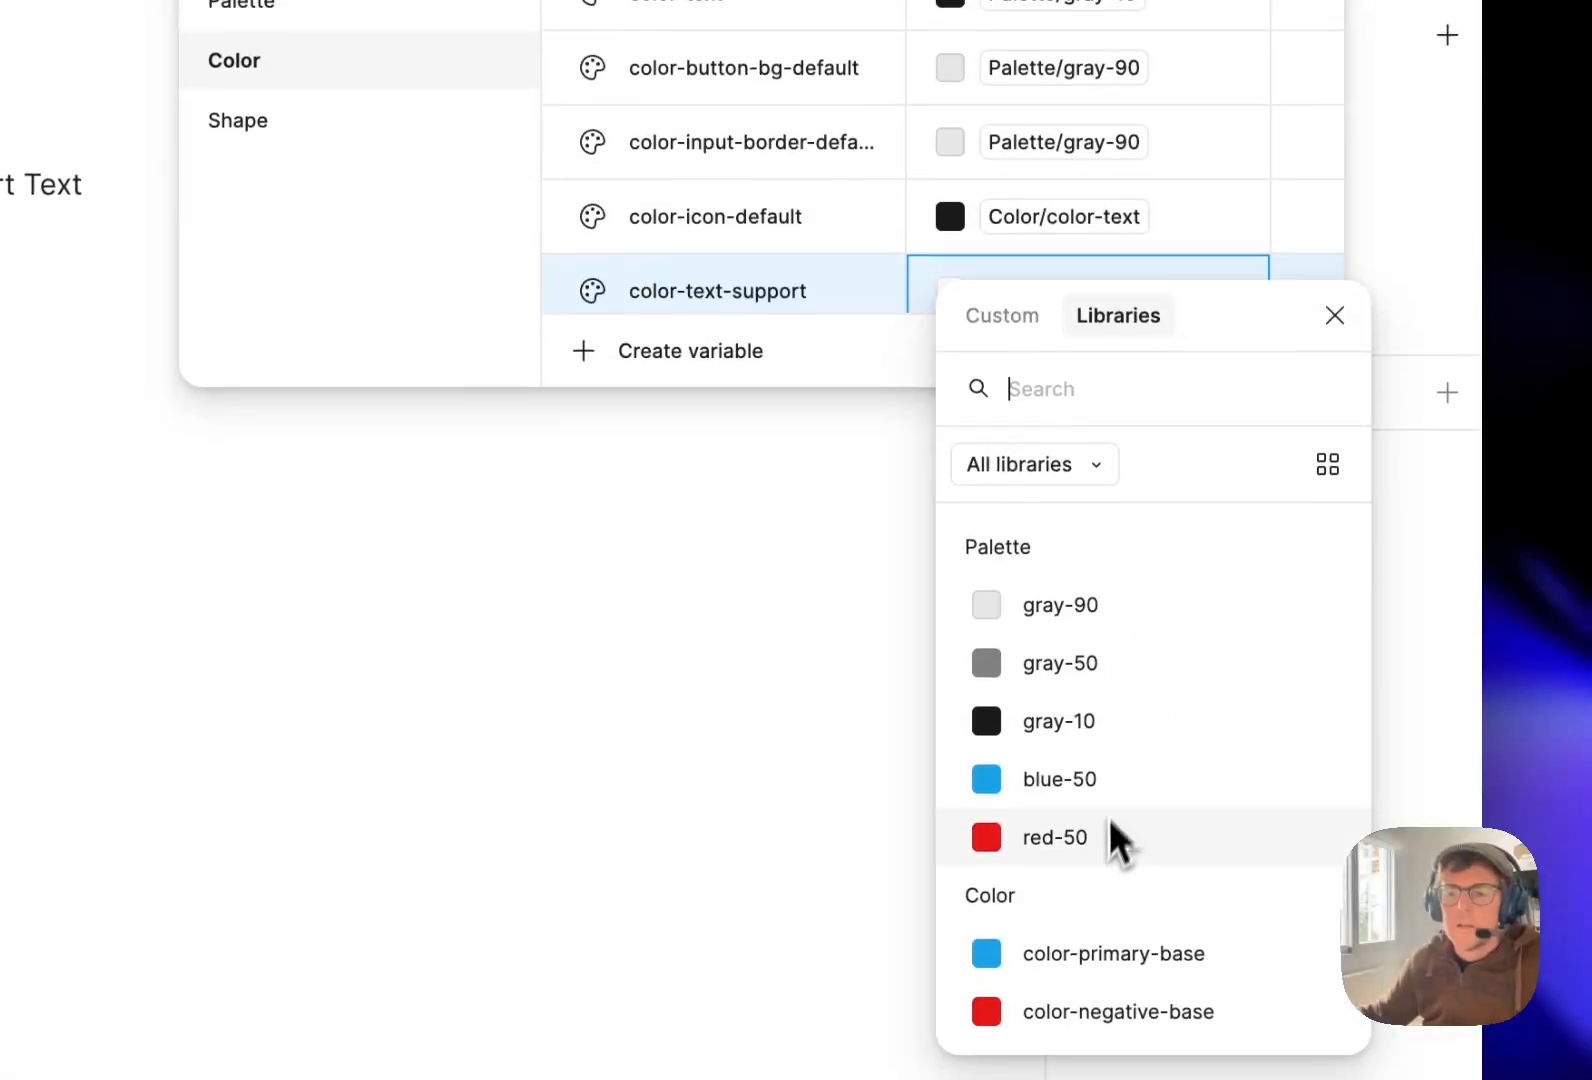
click(1045, 675)
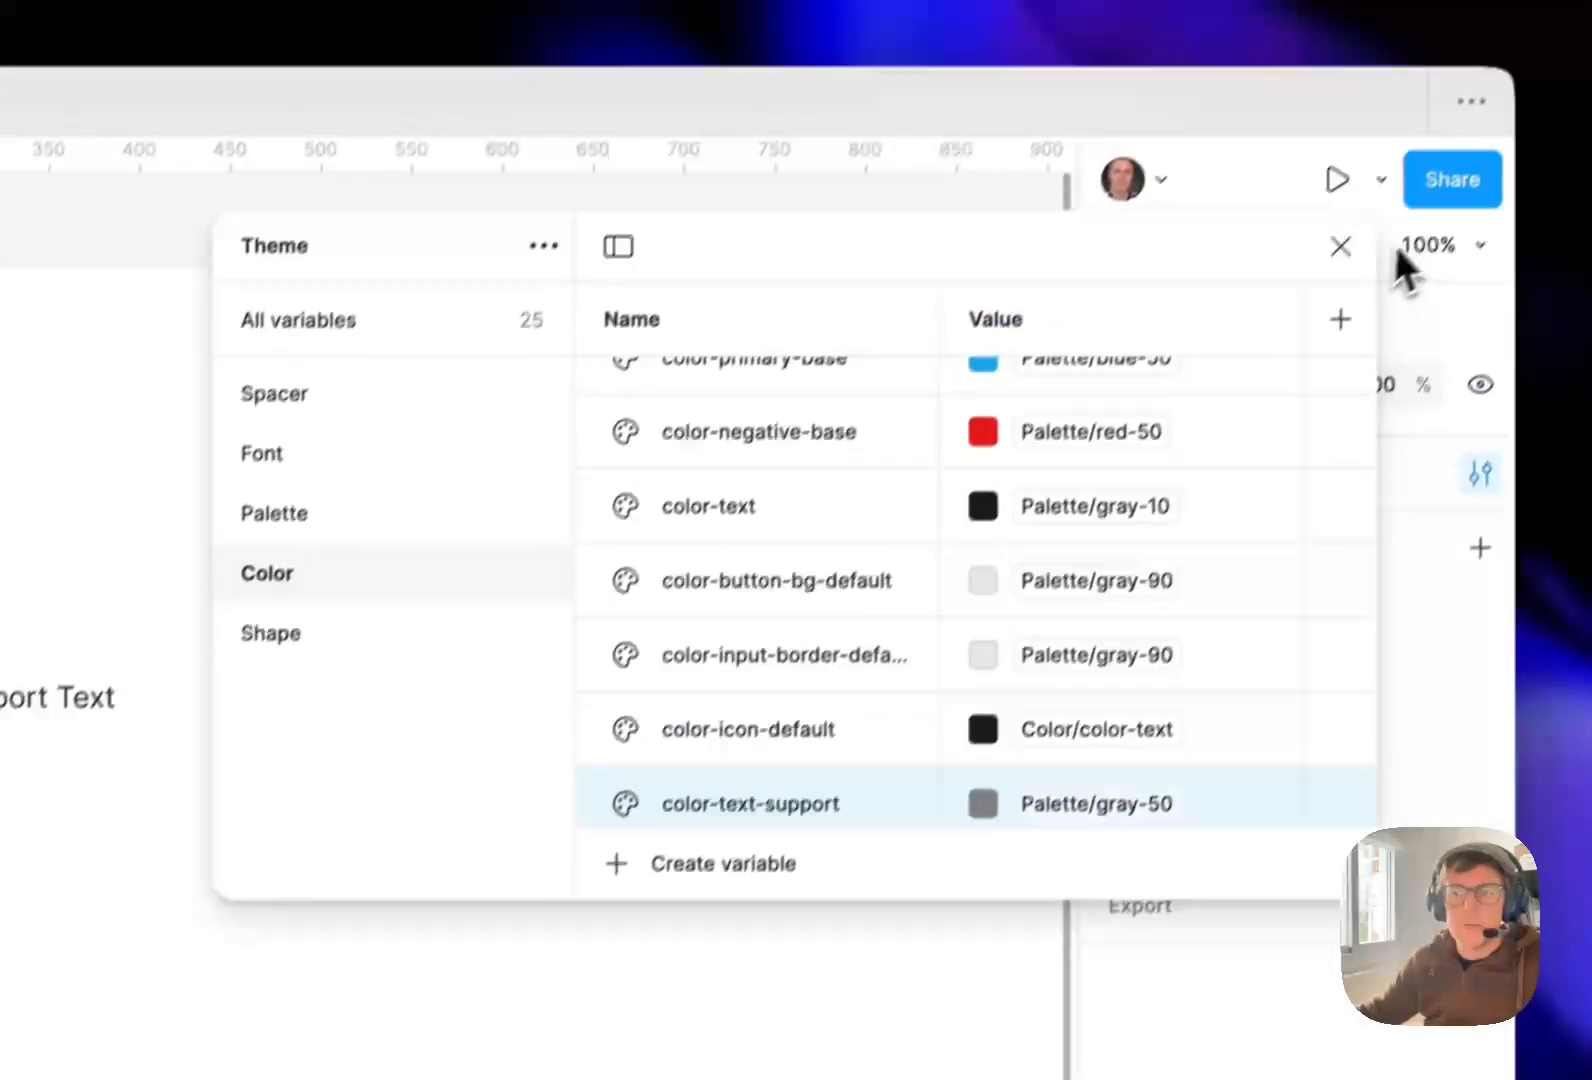
click(1340, 245)
Apply the color-text-support variable to the fill of the Support Text layer in the Pip component.
double_click(52, 732)
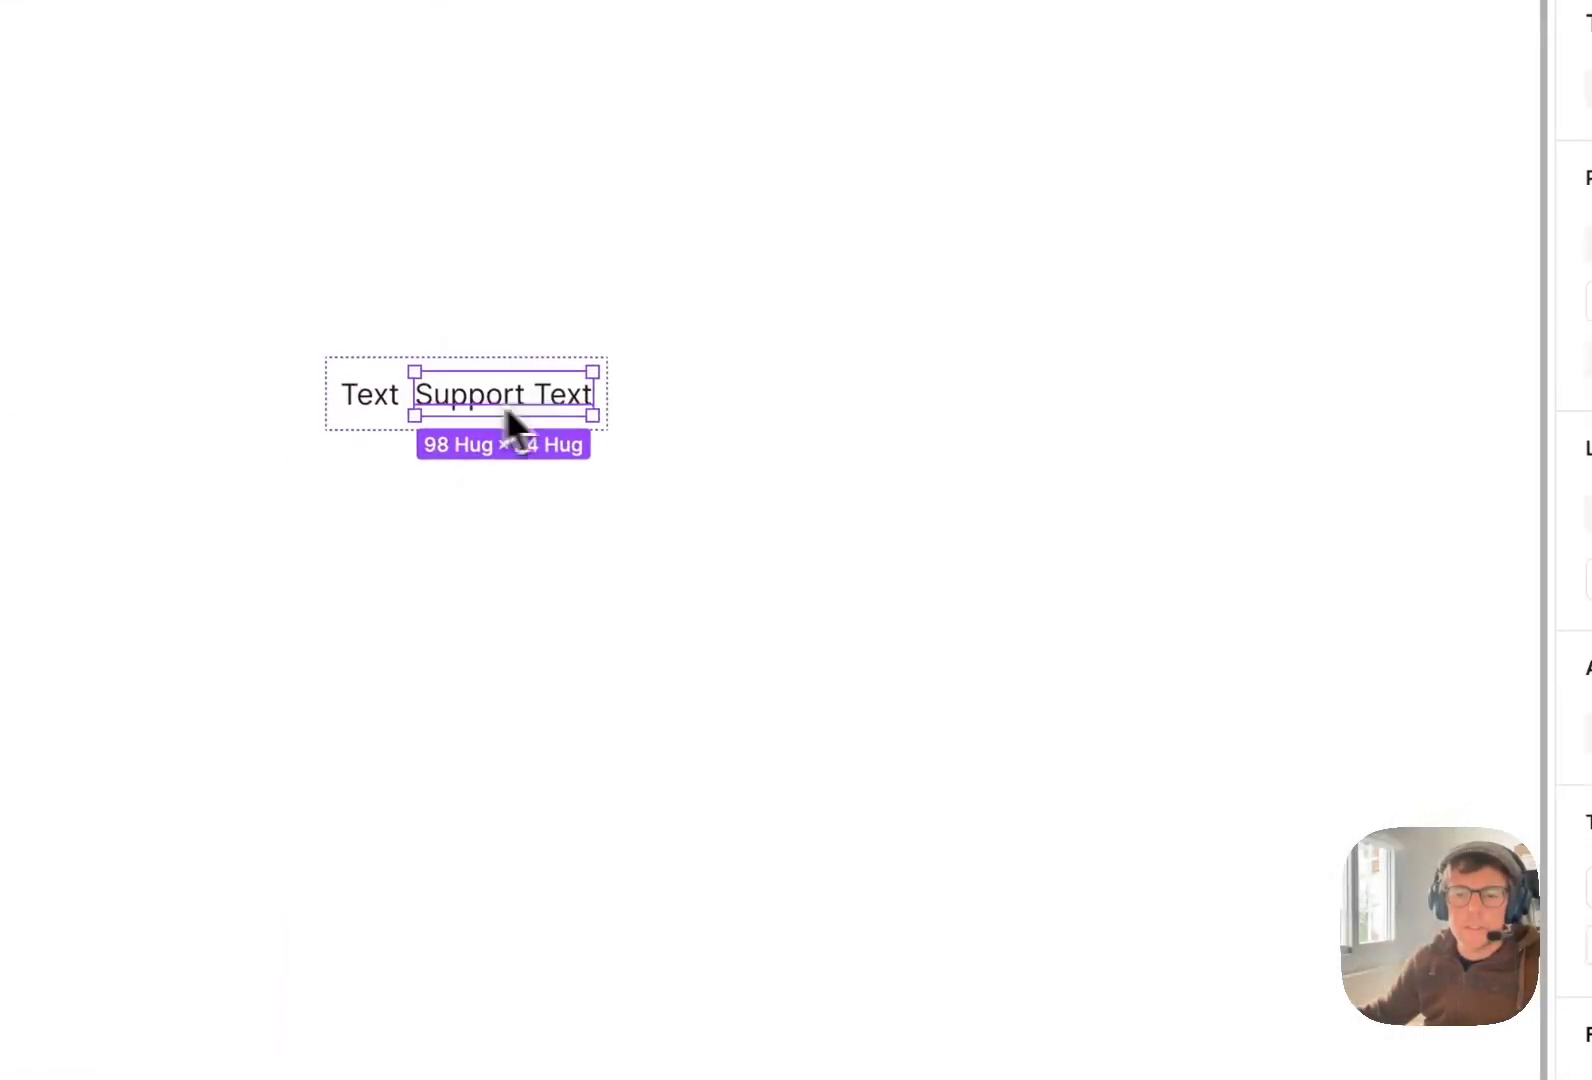
click(1114, 637)
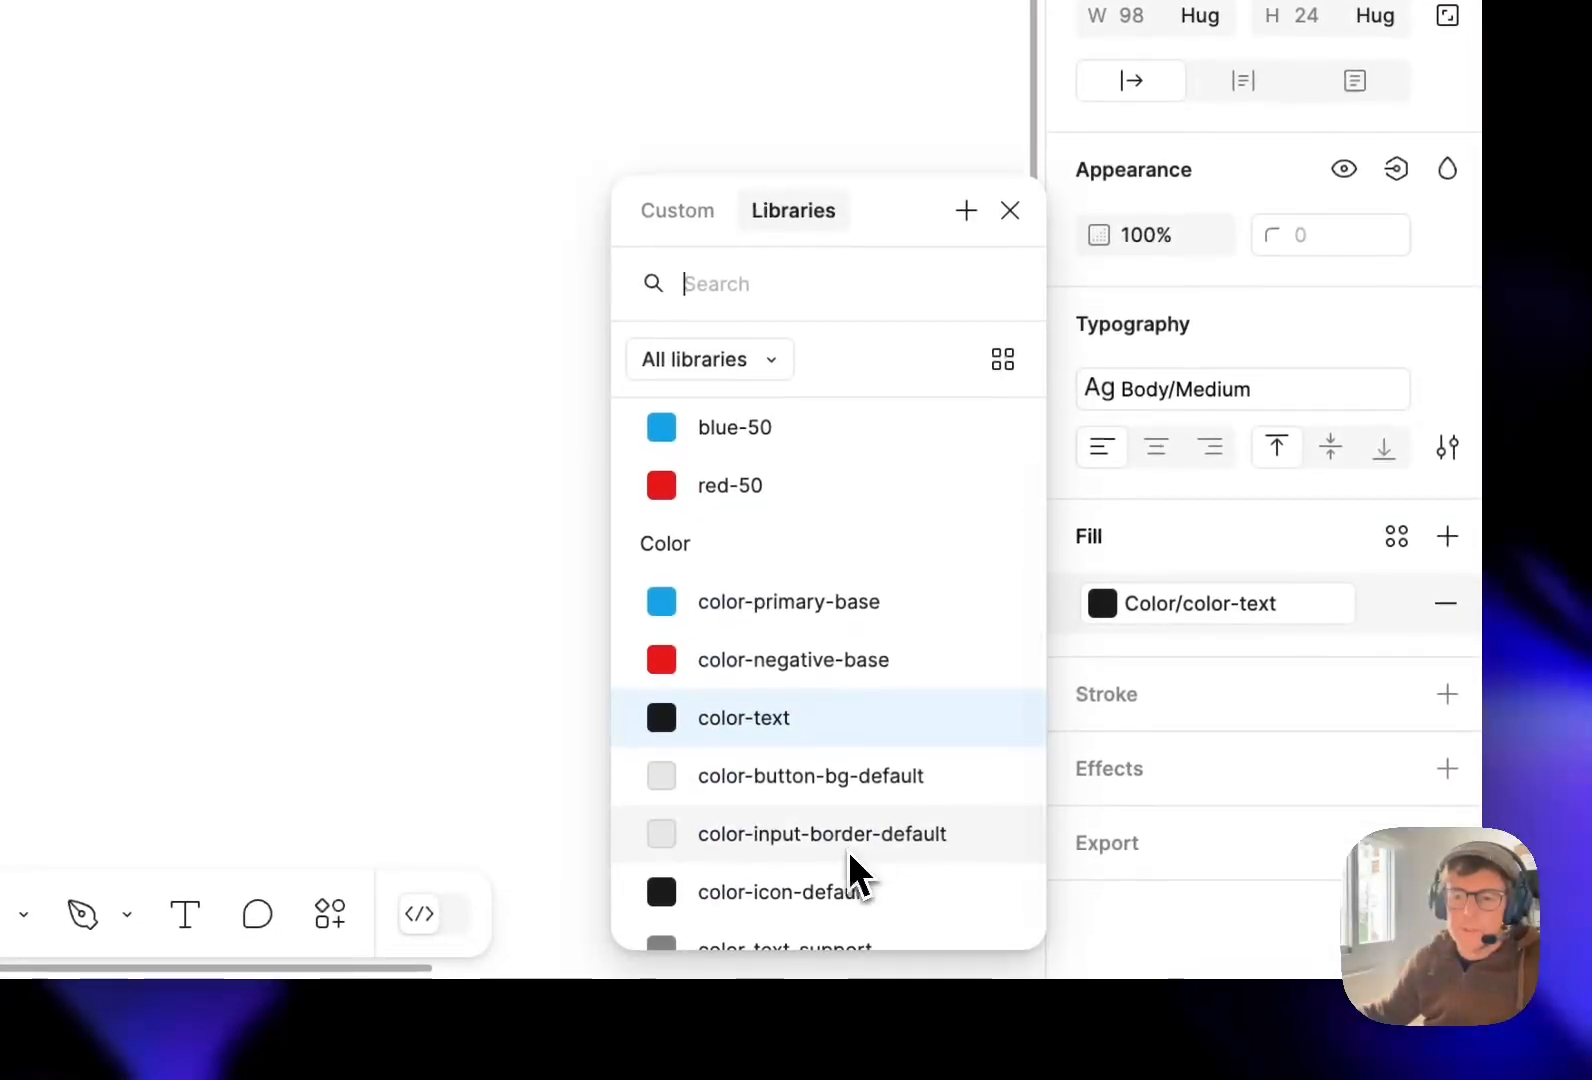
scroll(840, 745, down, 1)
click(800, 896)
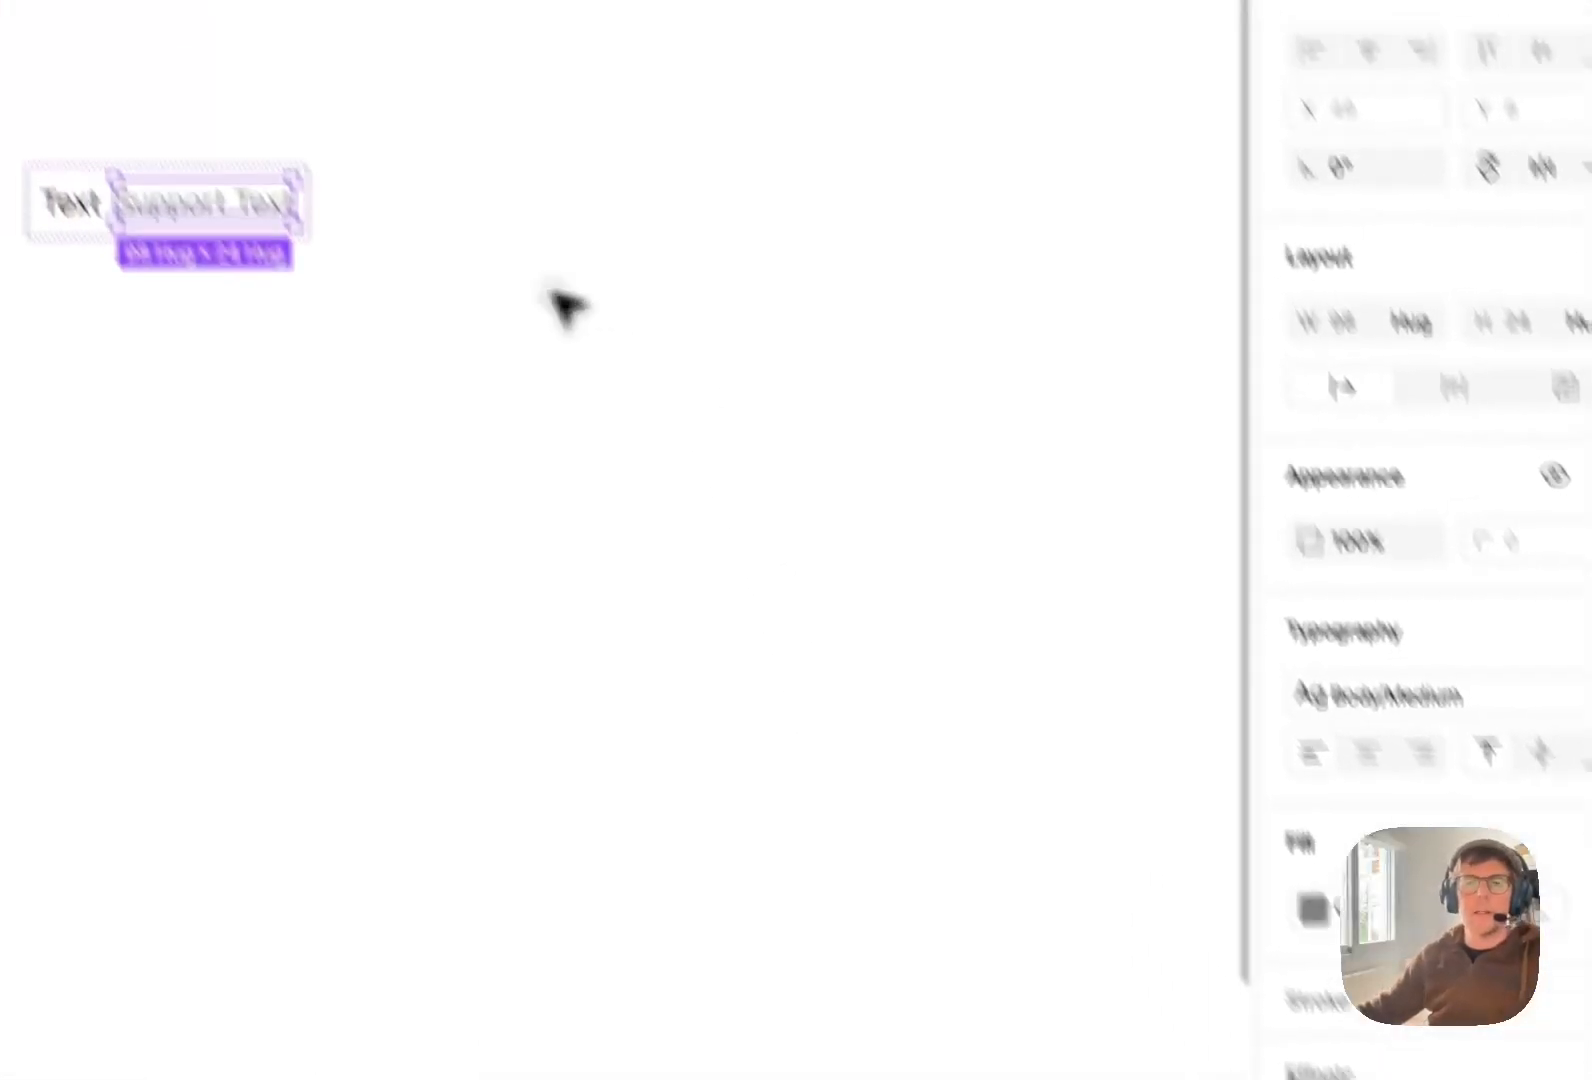
click(640, 434)
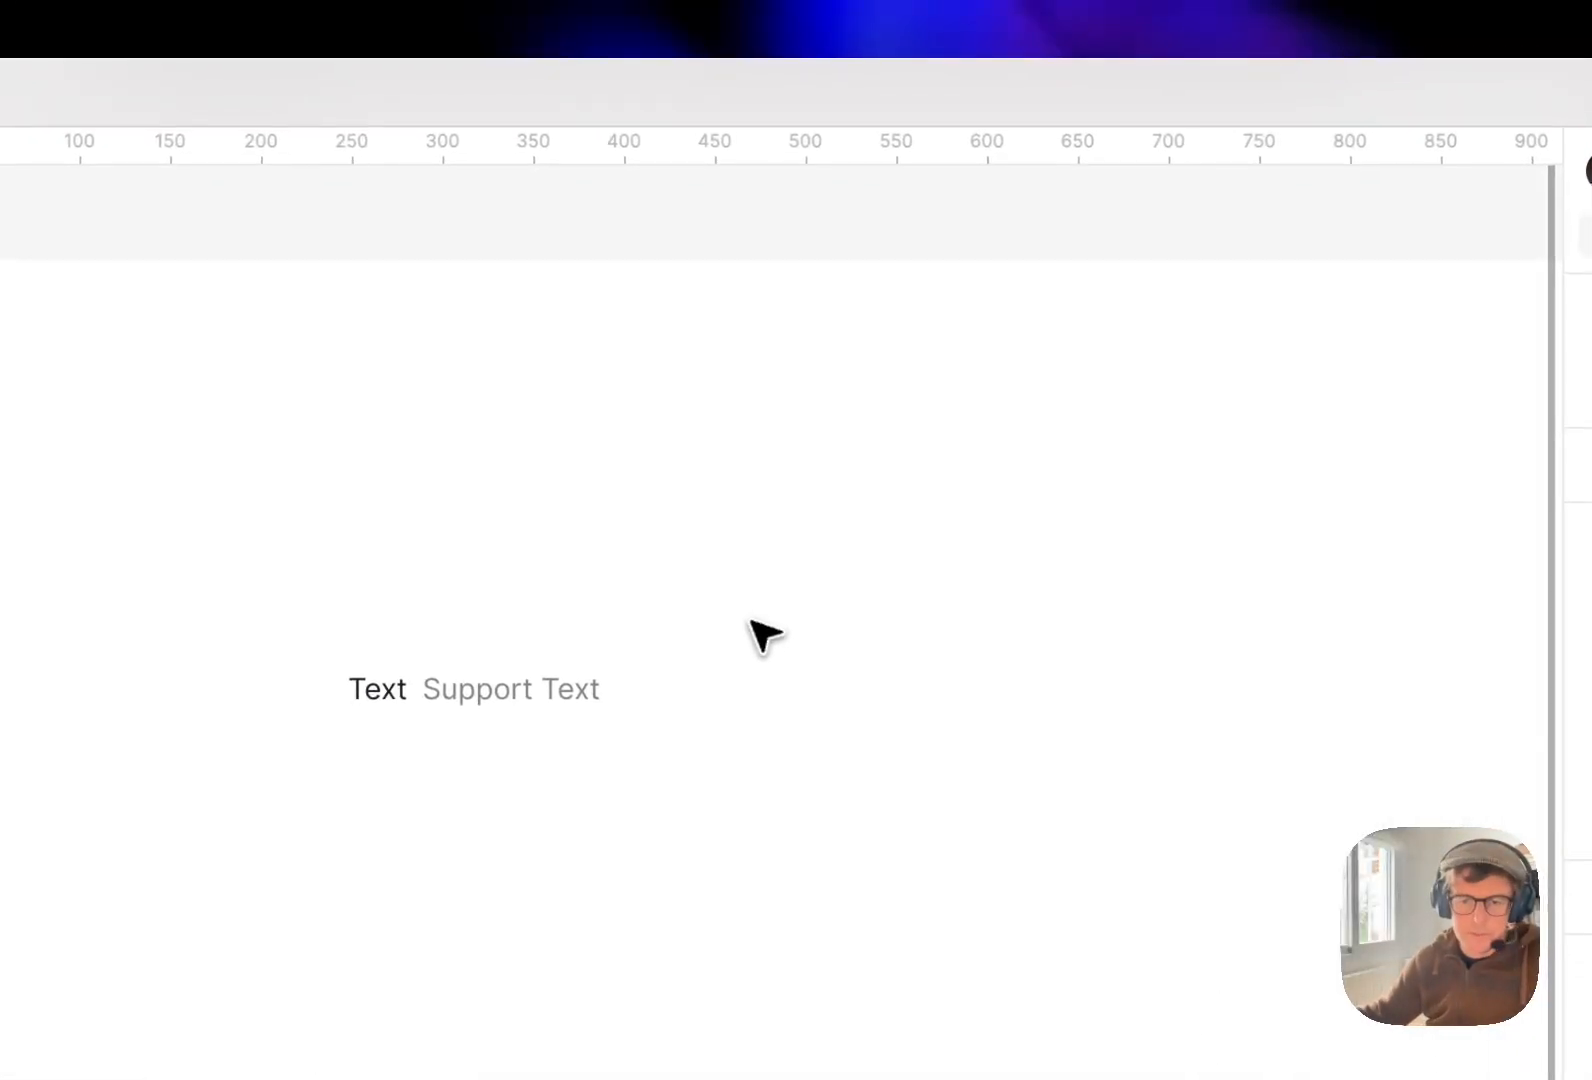
click(300, 590)
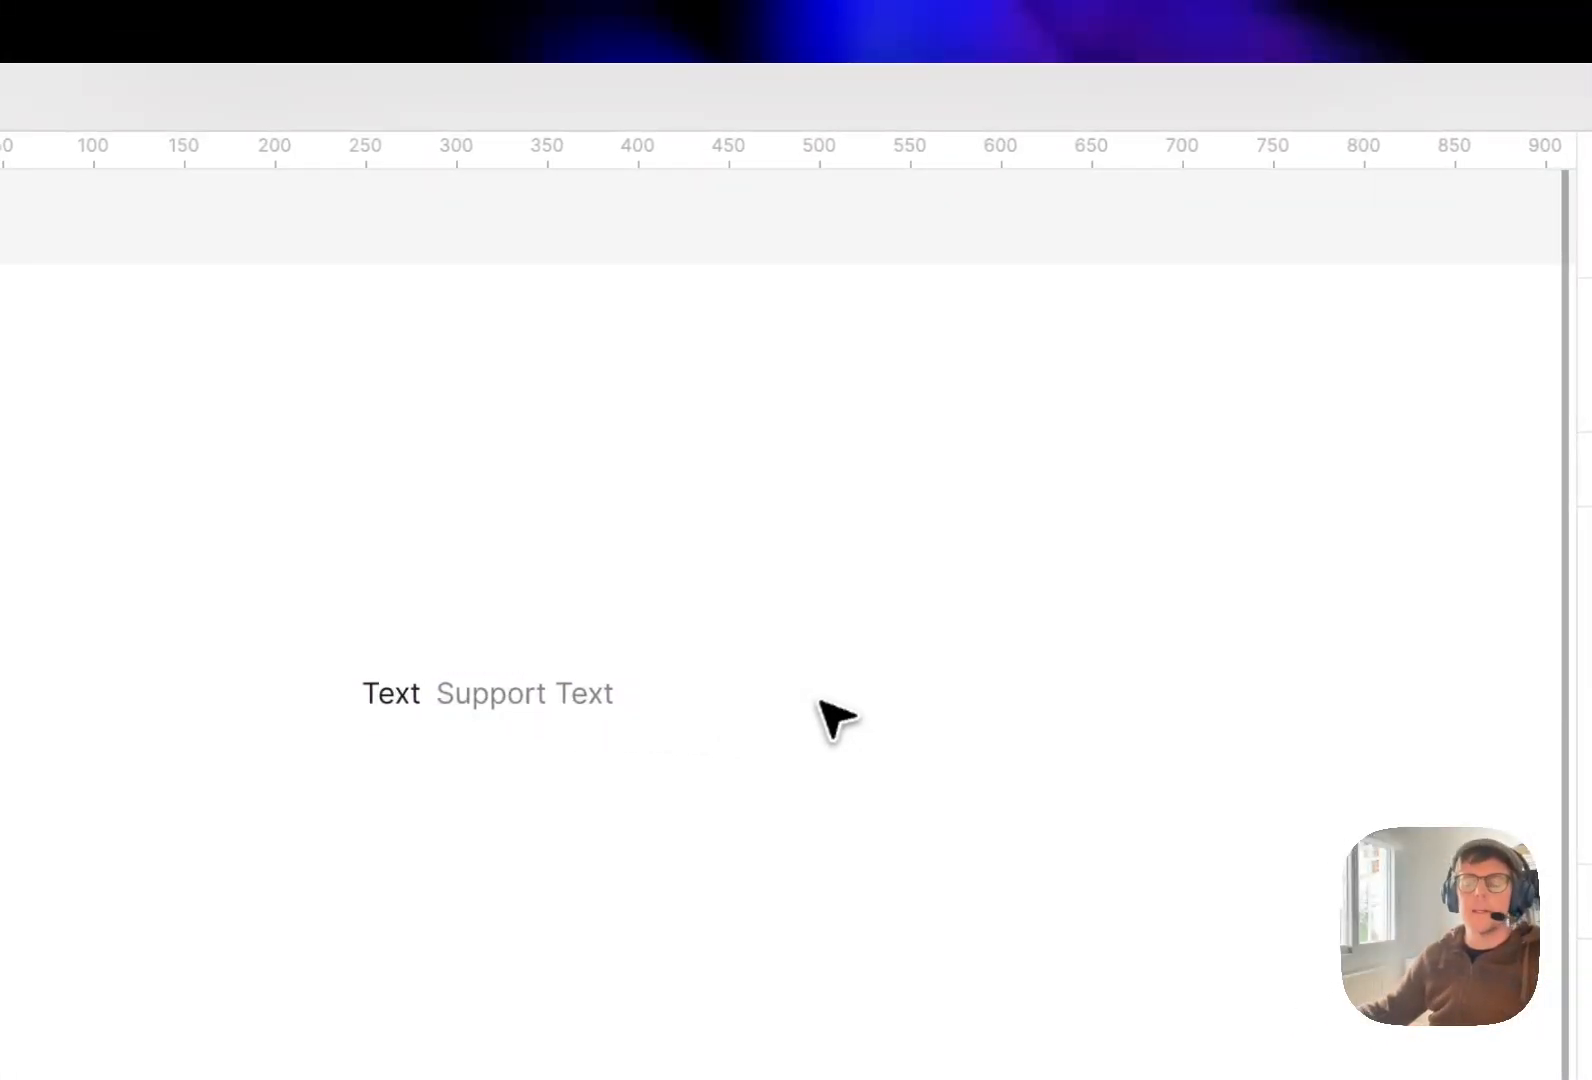
click(514, 696)
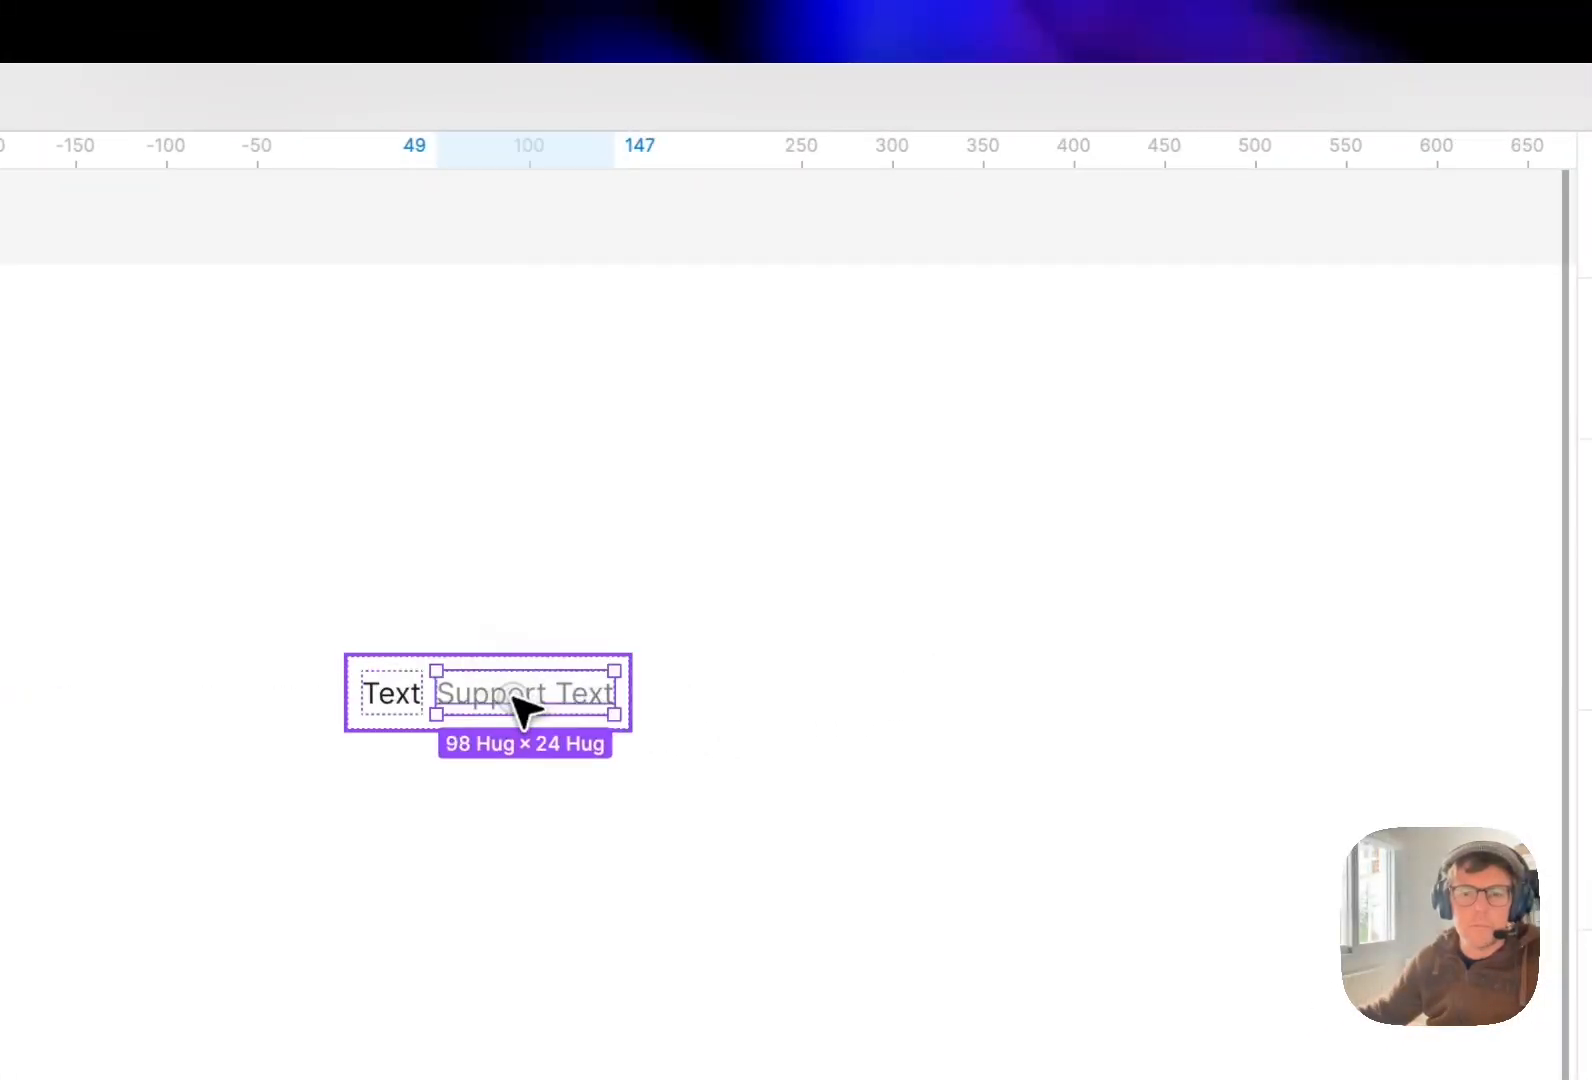
click(890, 700)
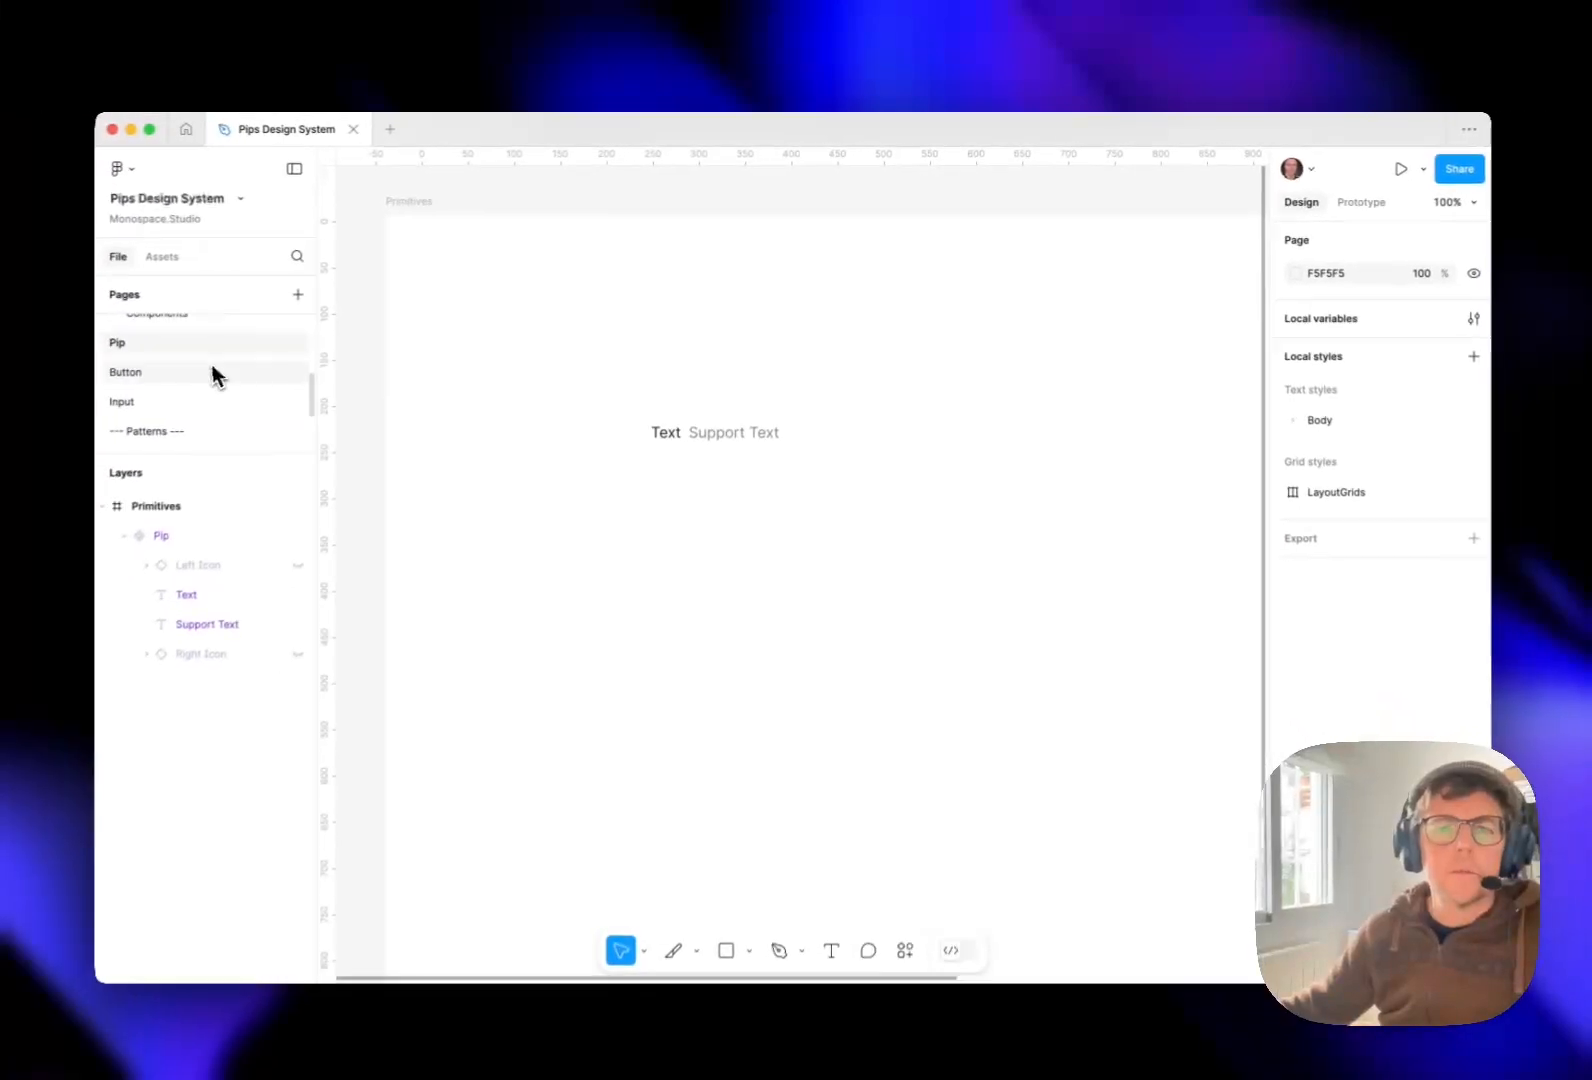
On the Fonts page, hide the layout grid of the Typography frame.
scroll(210, 370, up, 5)
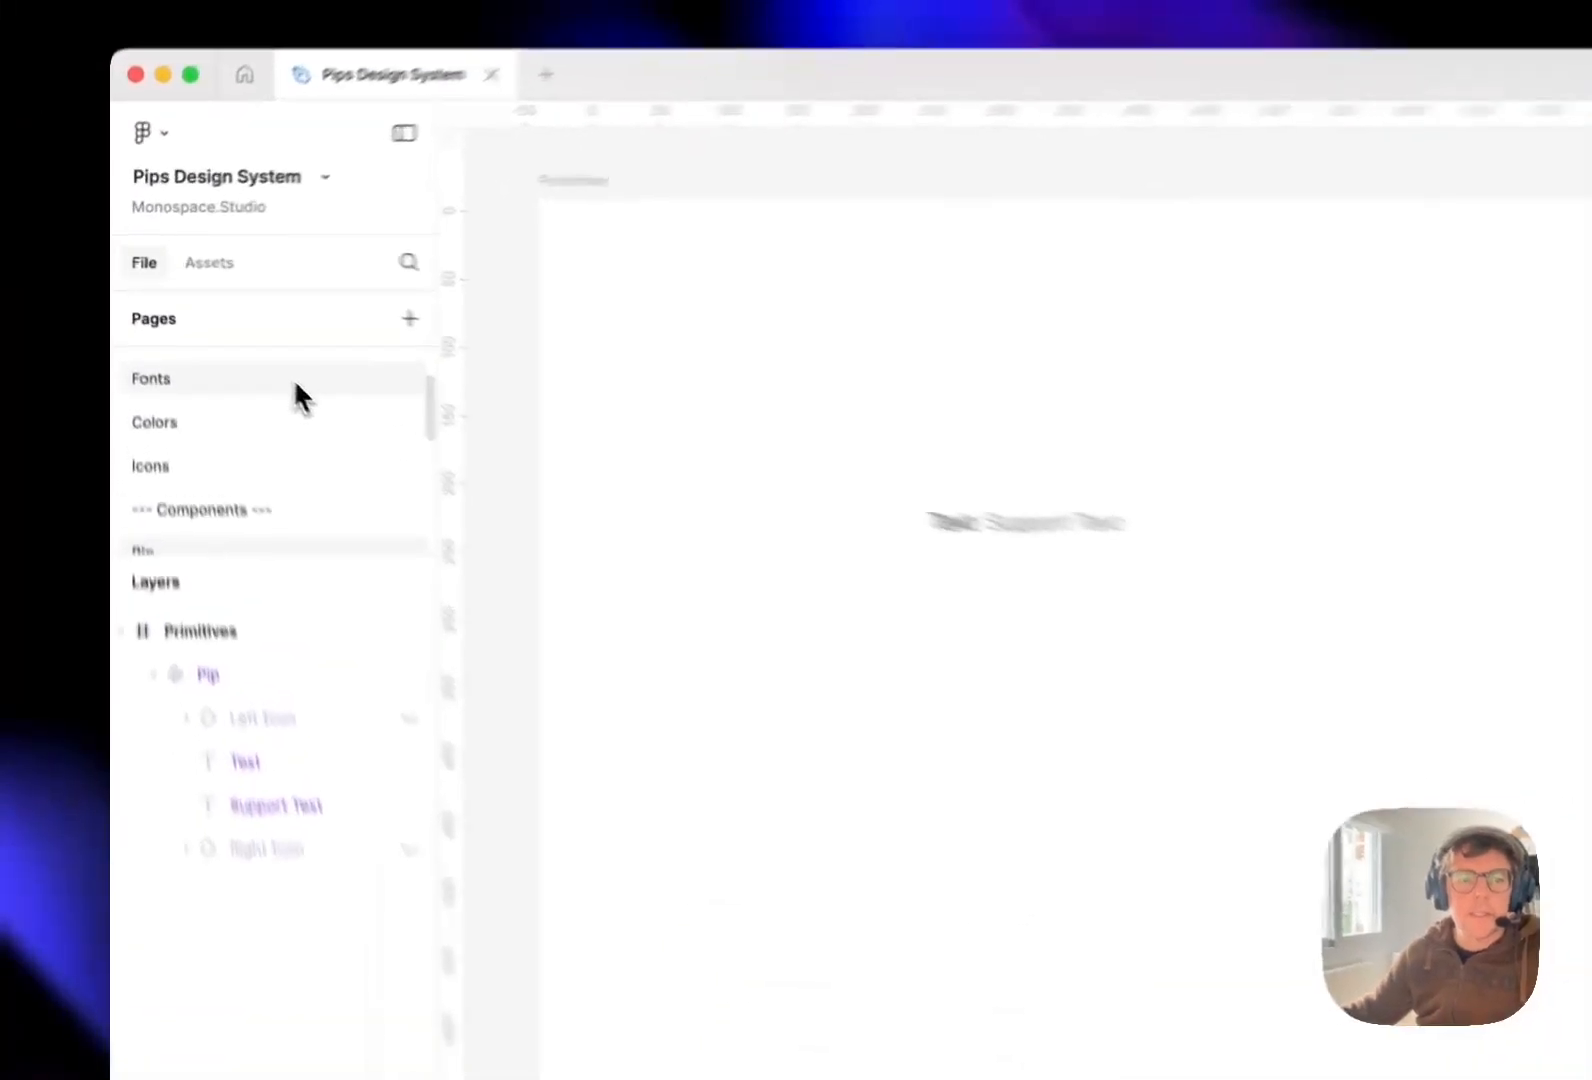
click(294, 380)
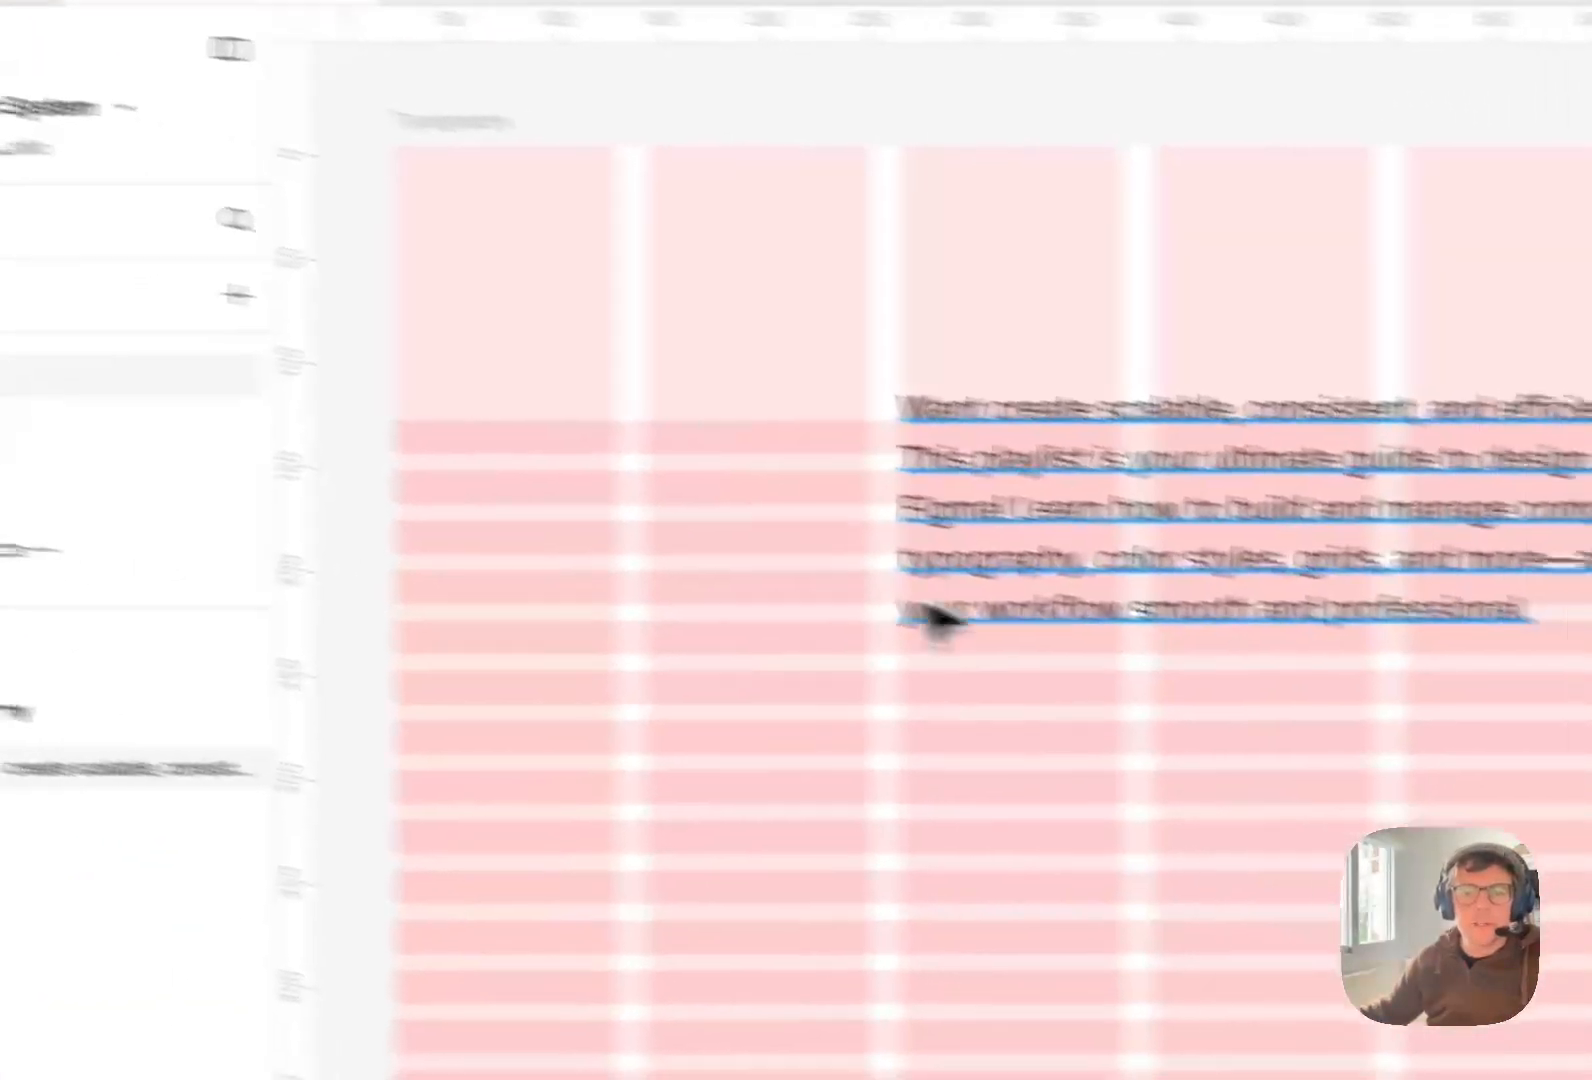
click(1223, 521)
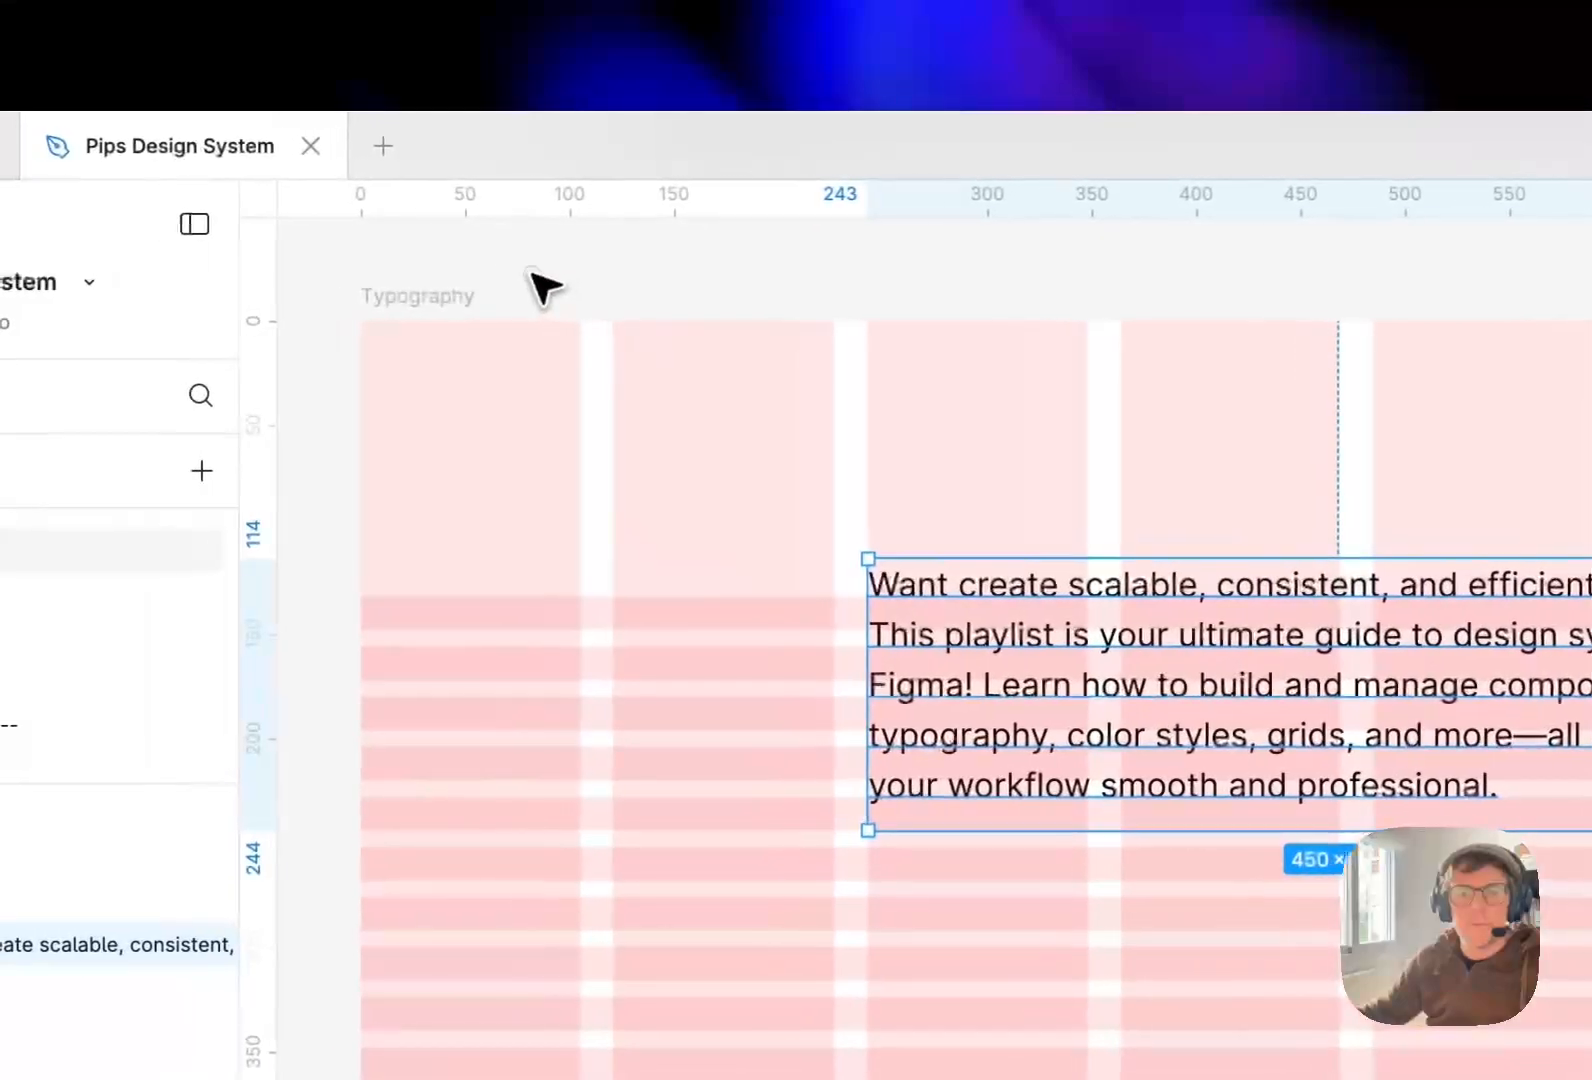
click(460, 296)
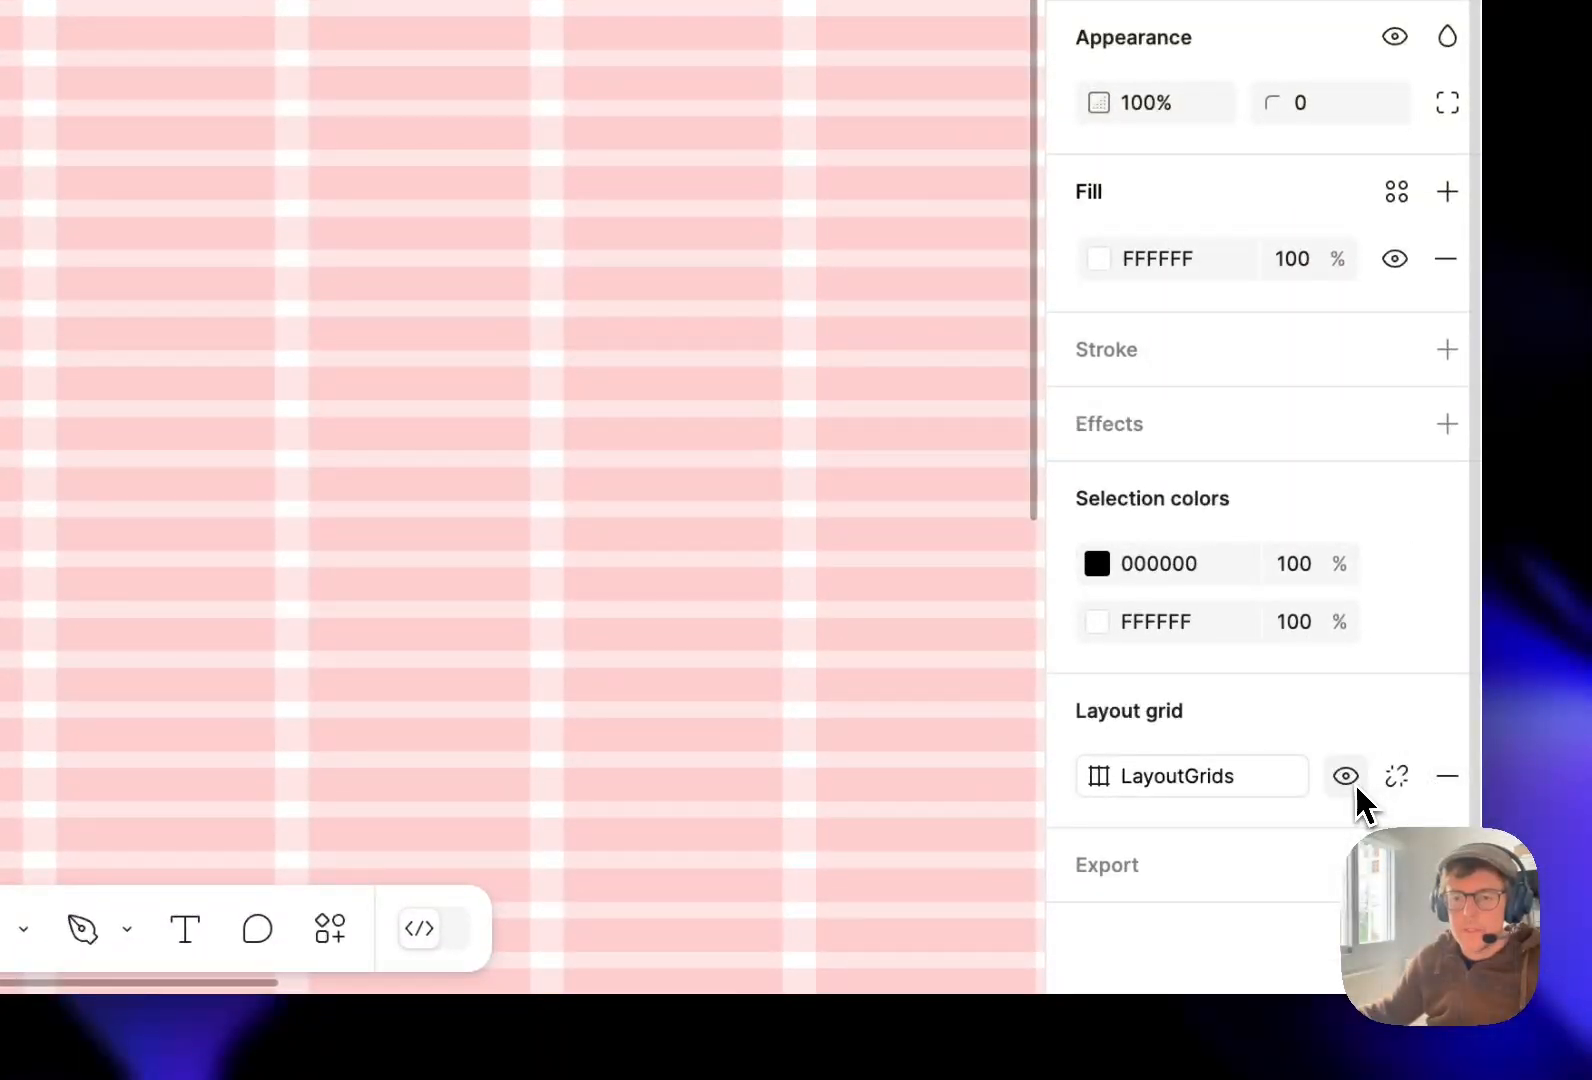
click(1355, 784)
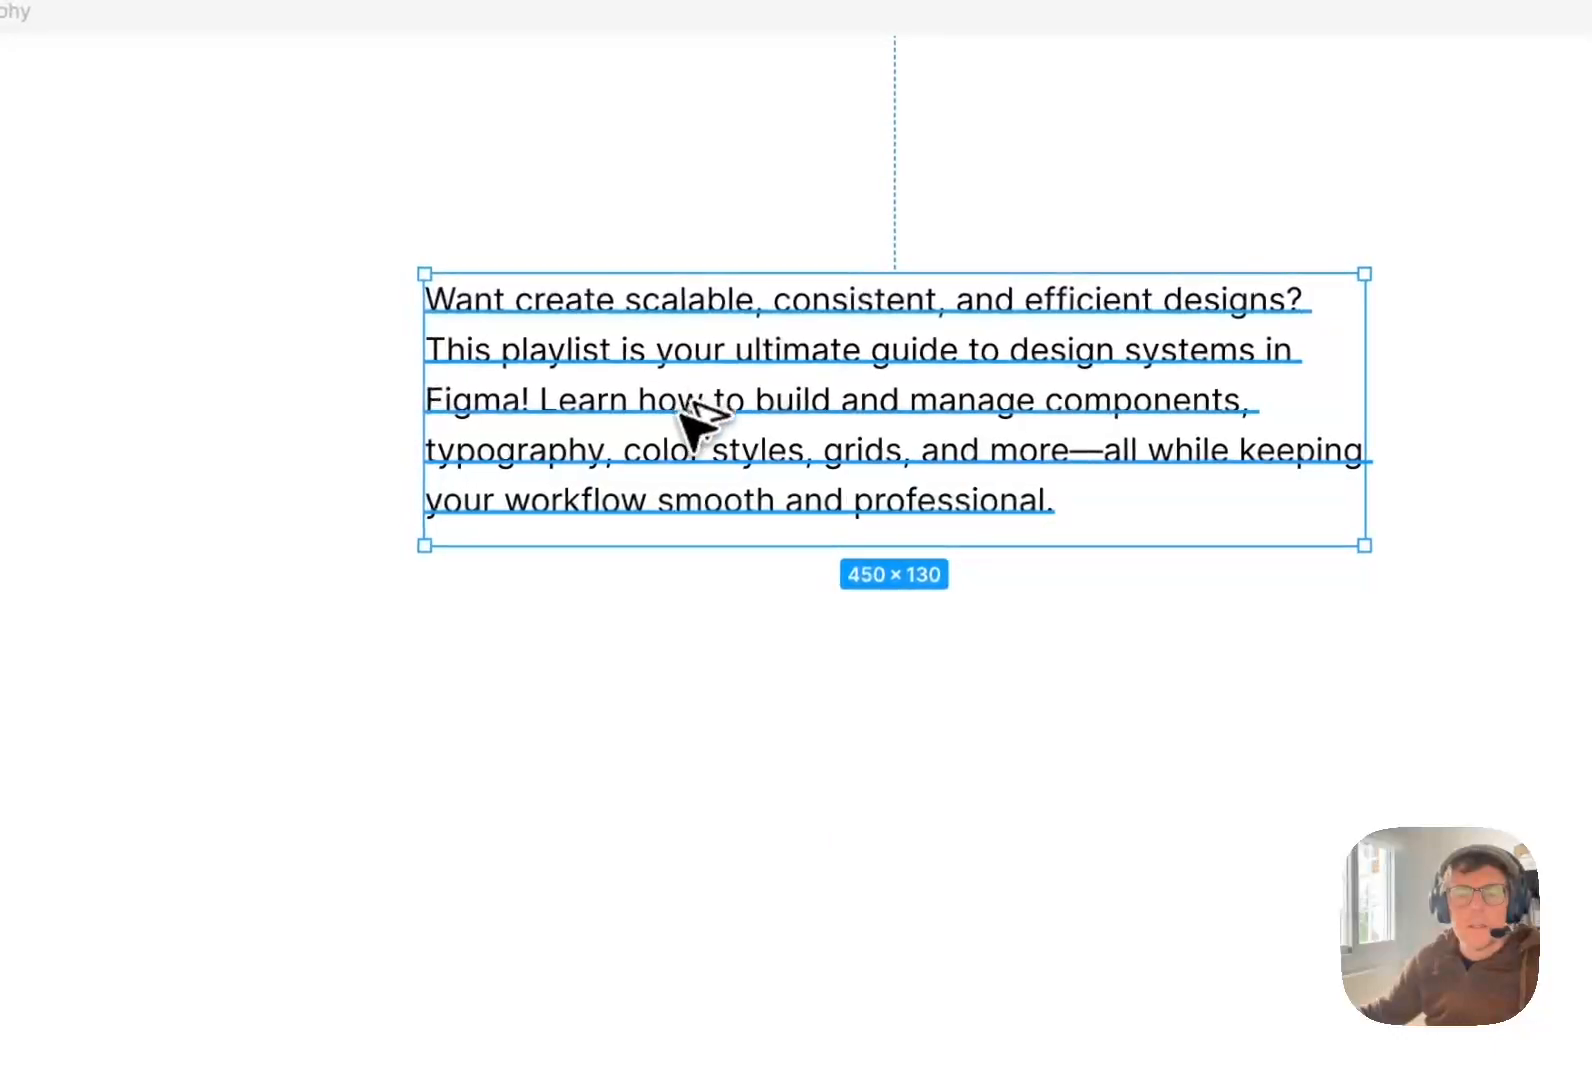
Duplicate the sample paragraph below the original at about Y 300 and detach the copy's Body/Medium text style.
drag(683, 410, 675, 803)
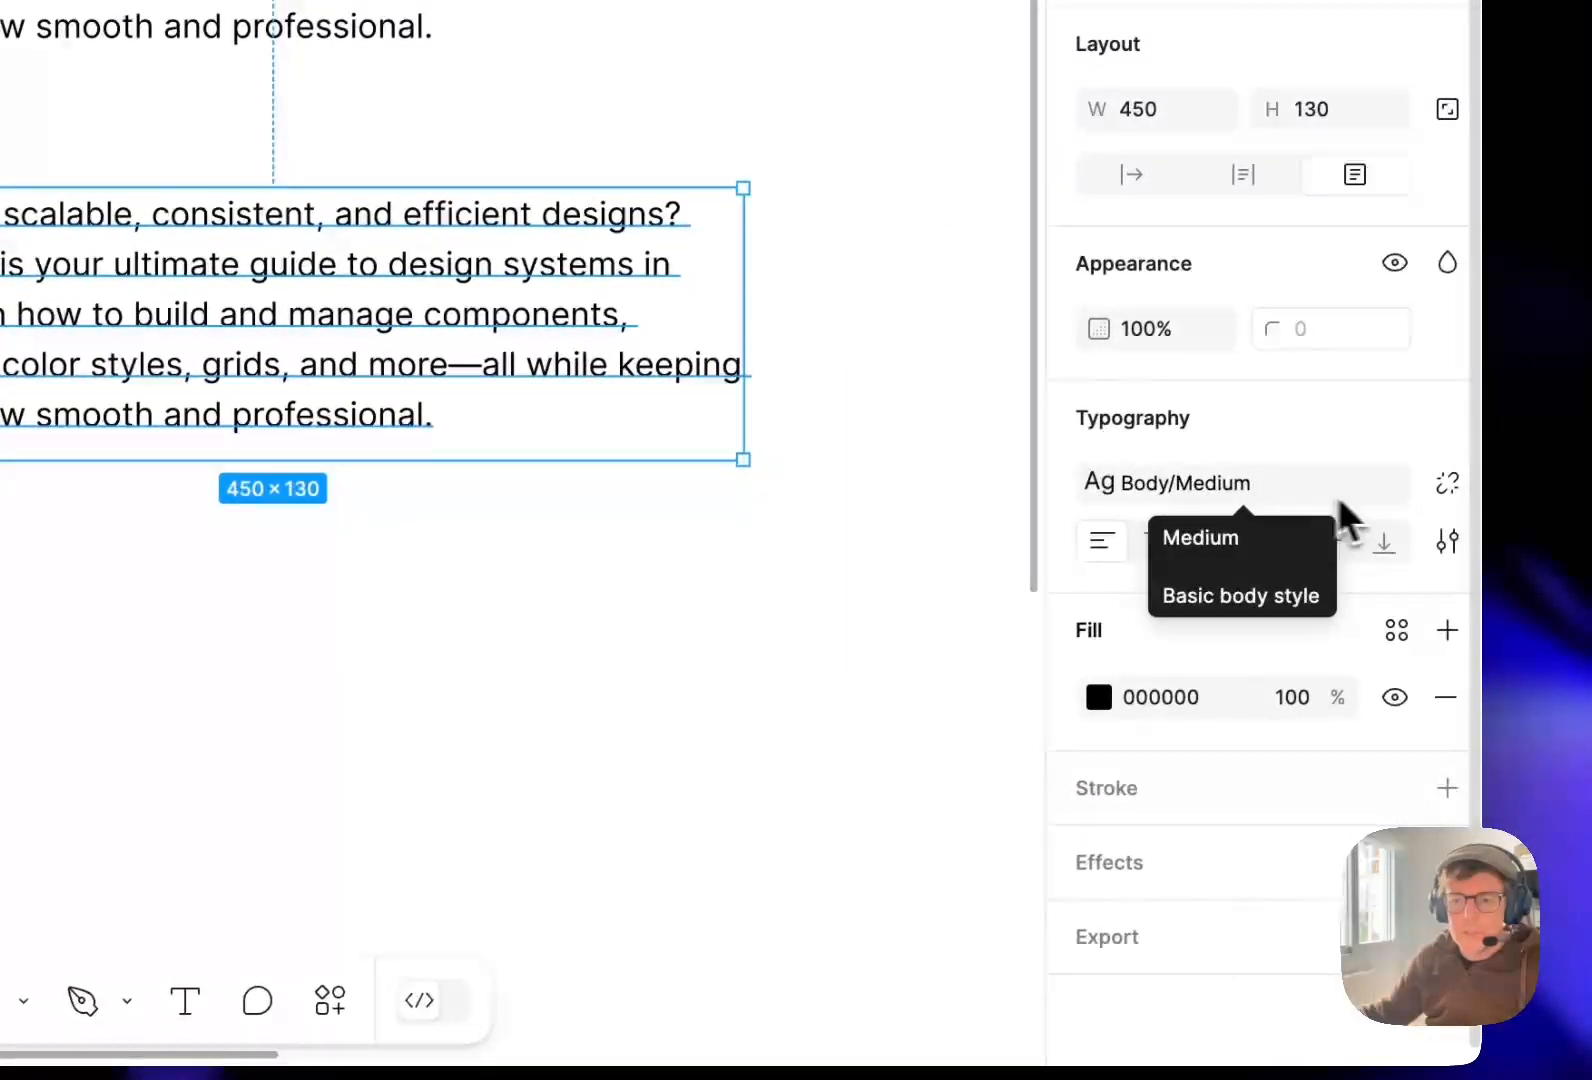
click(1445, 486)
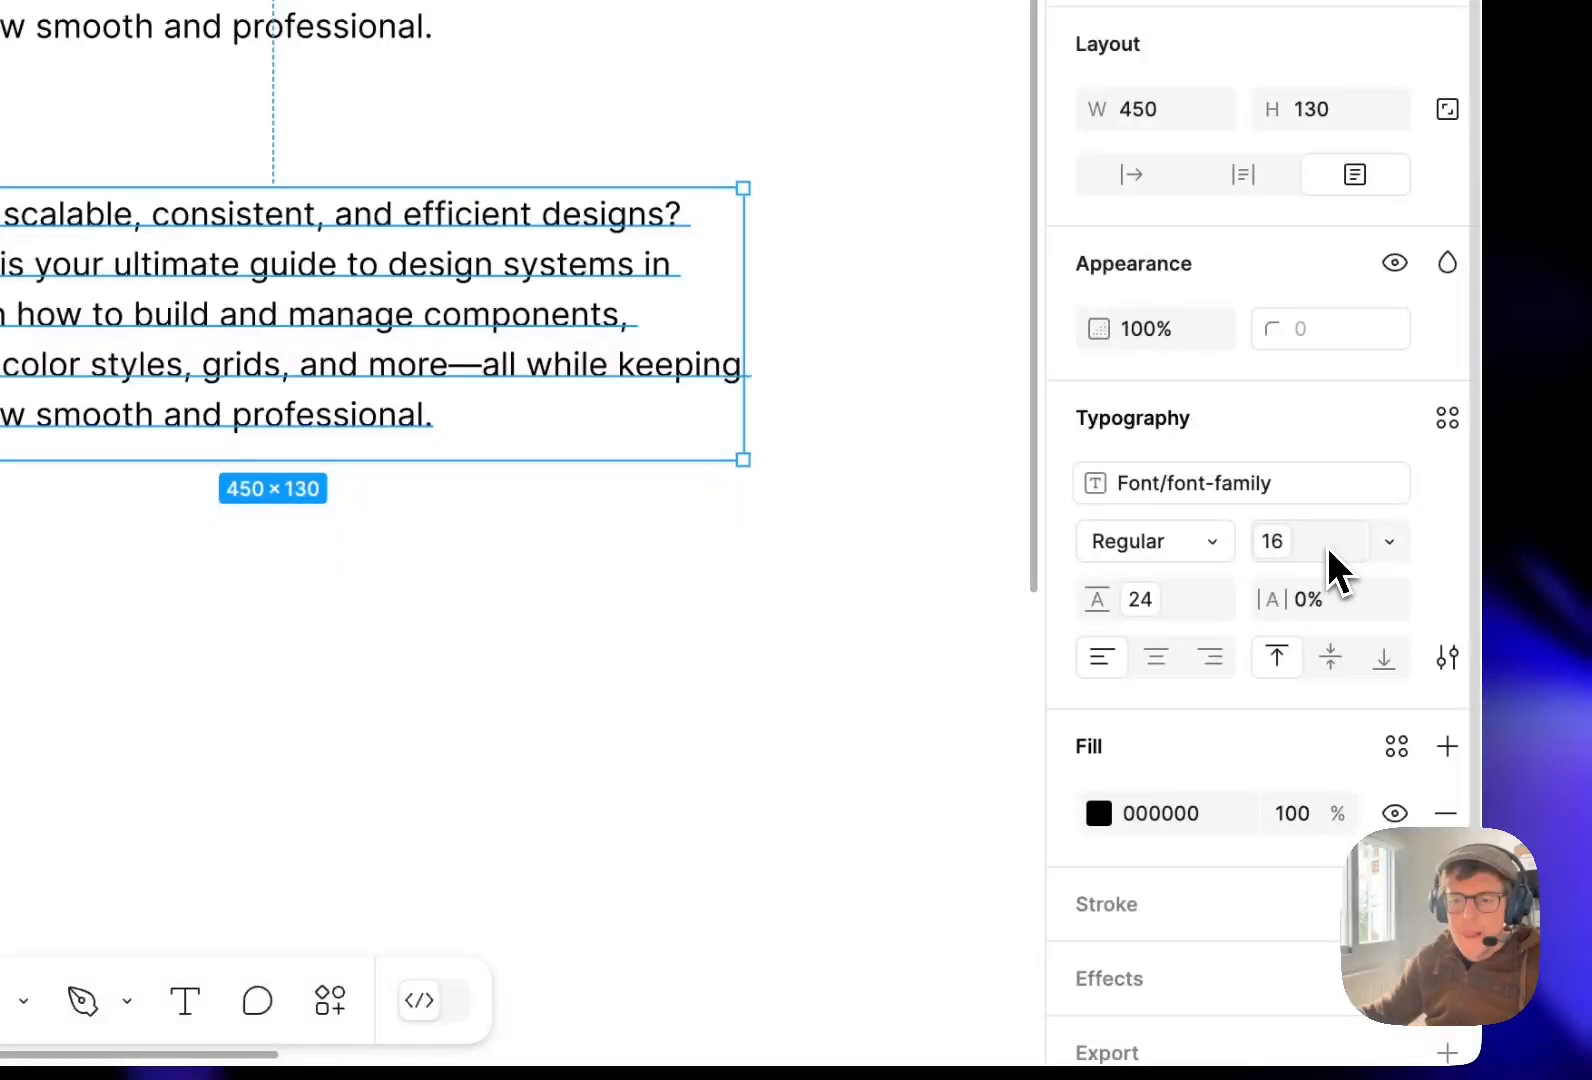
Set the font size of the duplicated sample paragraph to 12.
click(1375, 548)
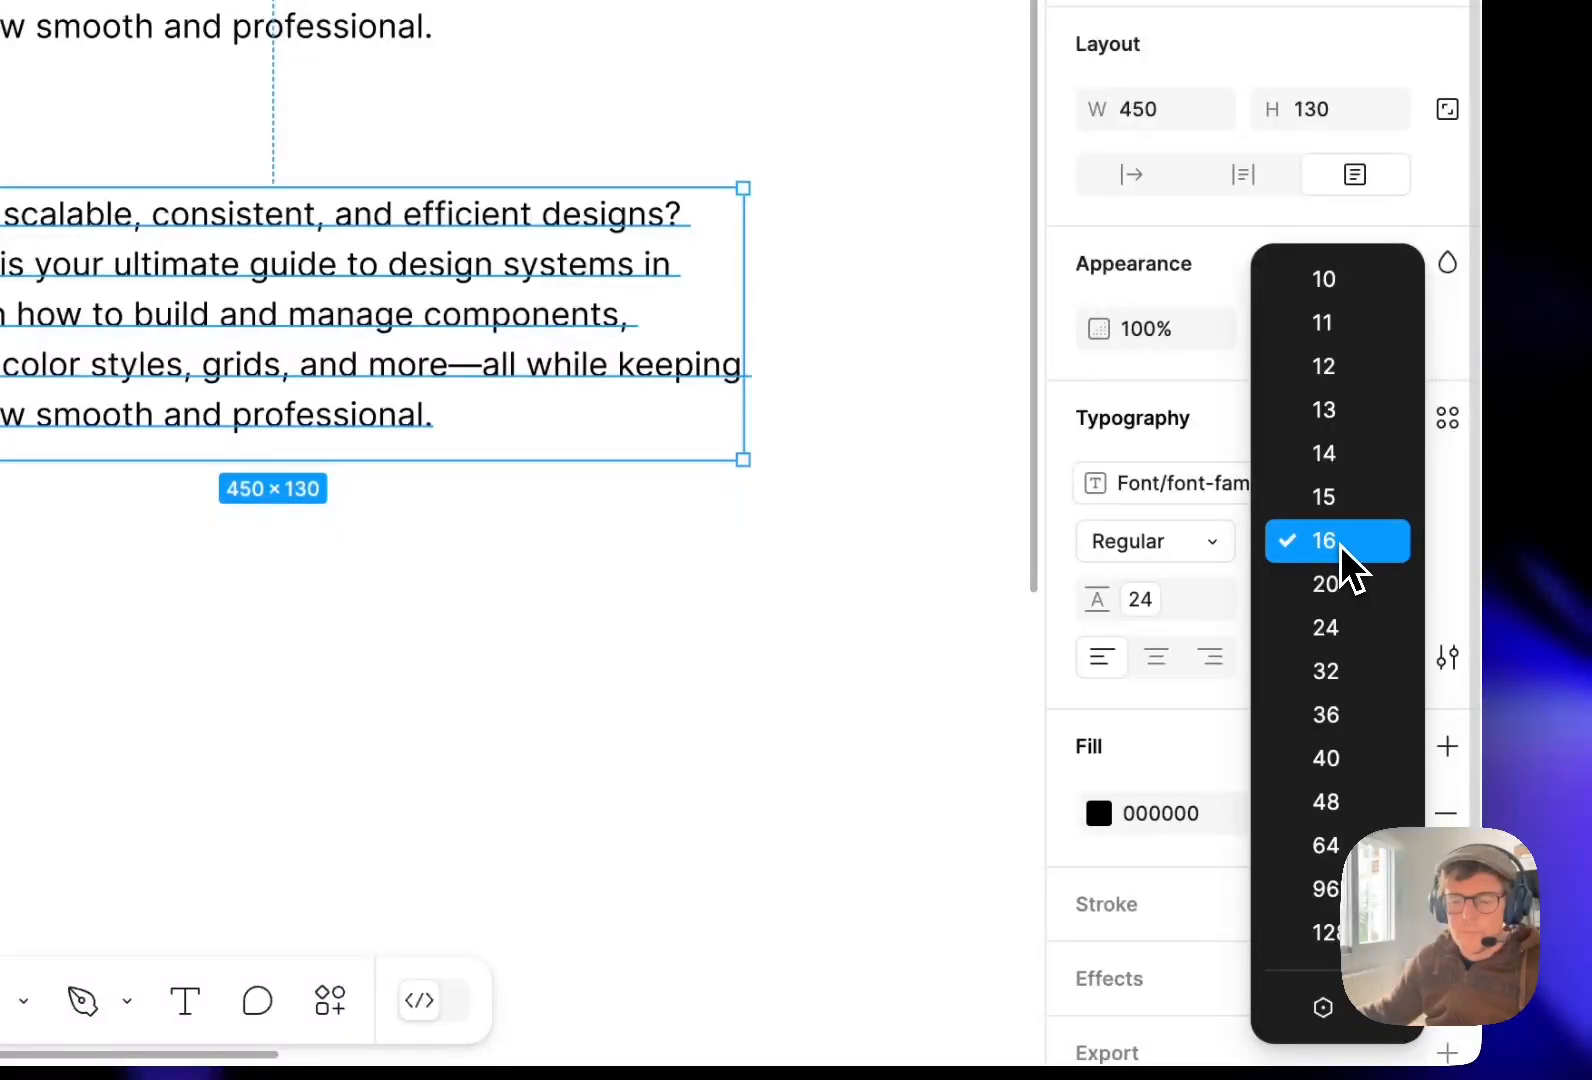
key(Escape)
click(1333, 545)
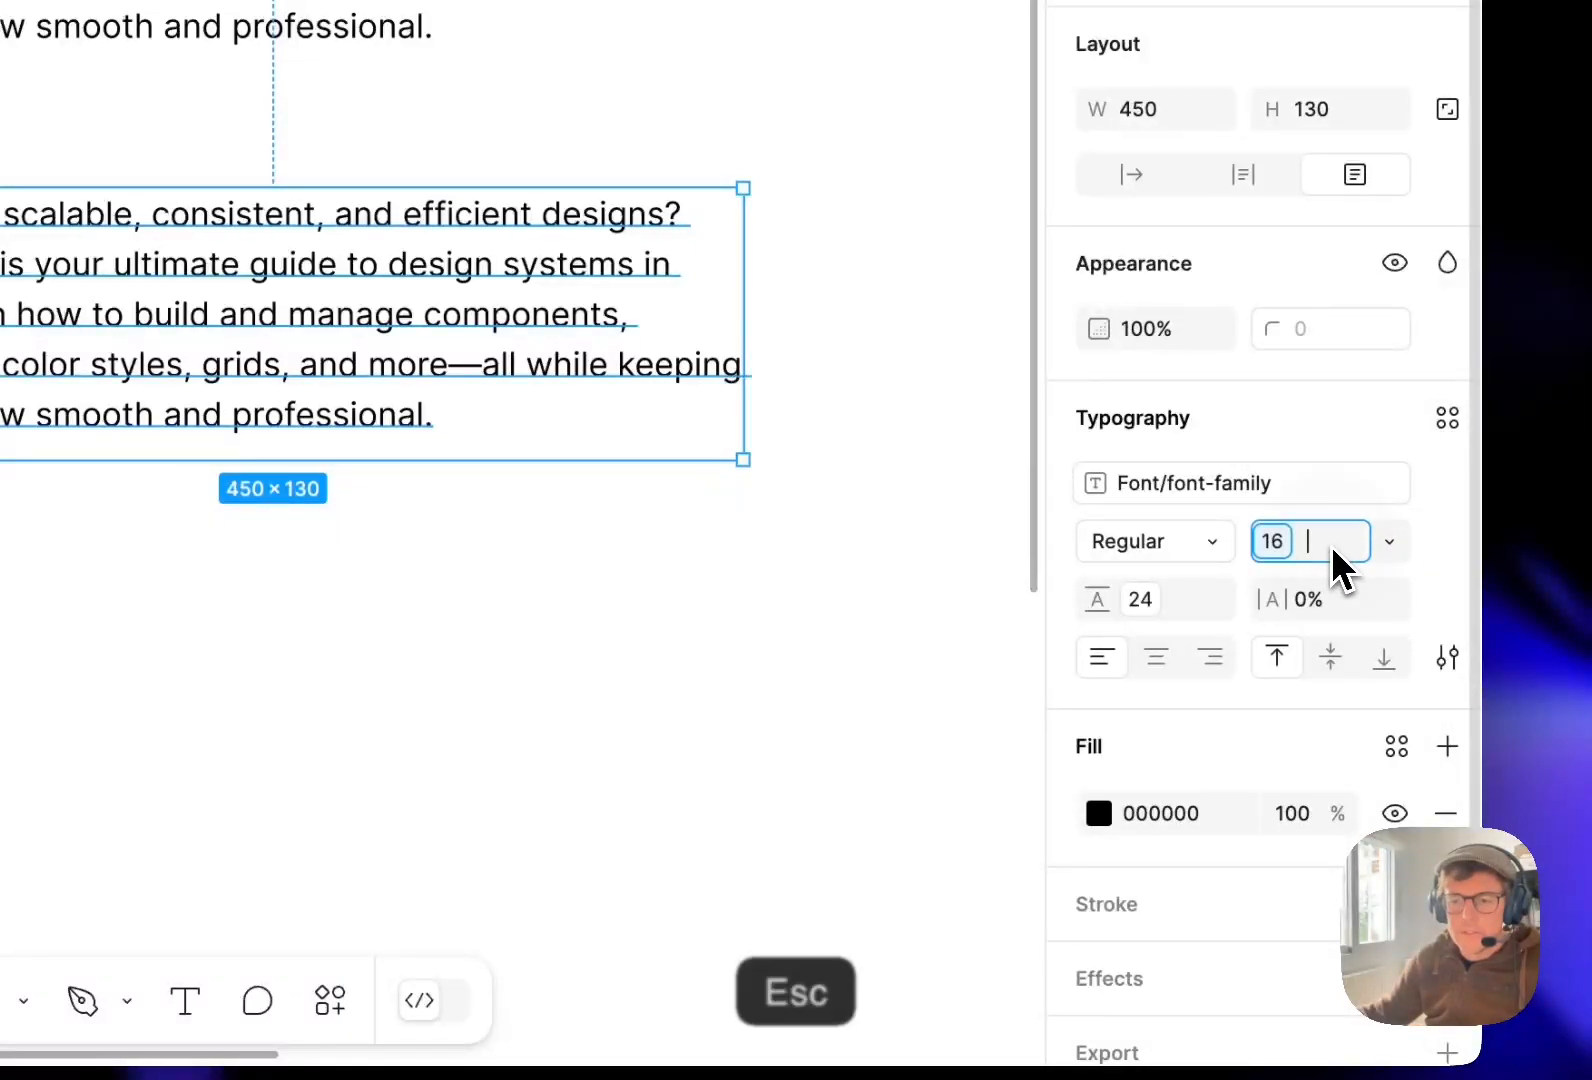
key(BackSpace)
text(12)
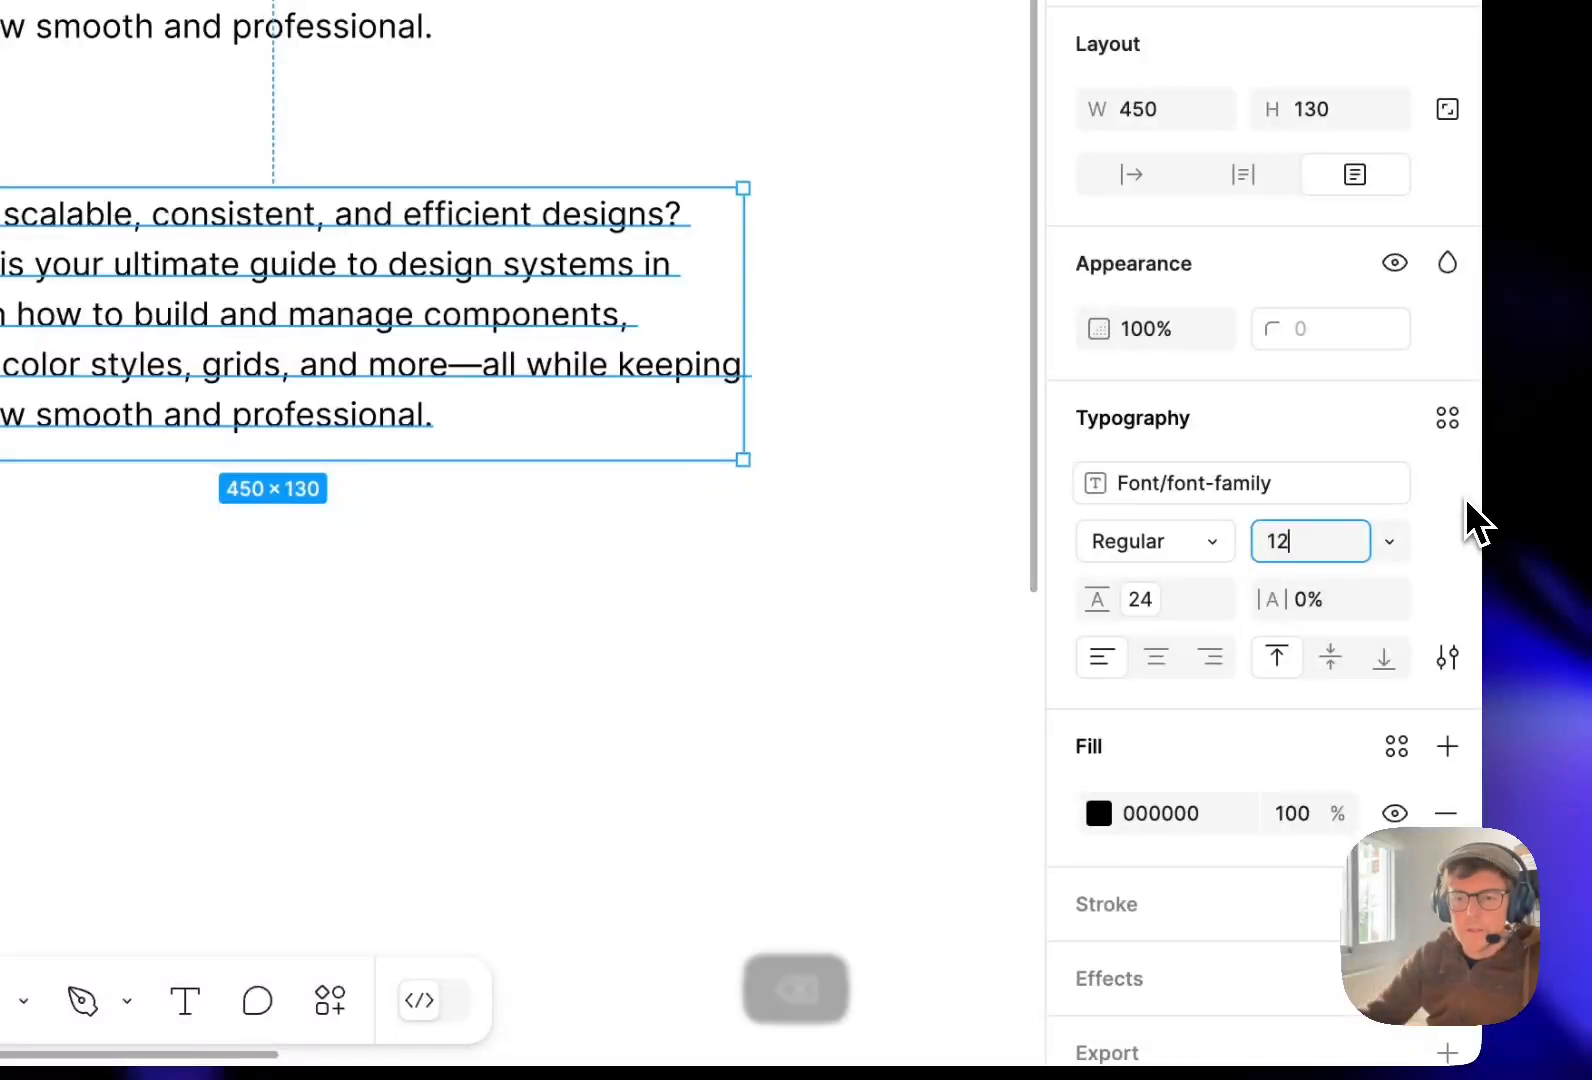
key(Return)
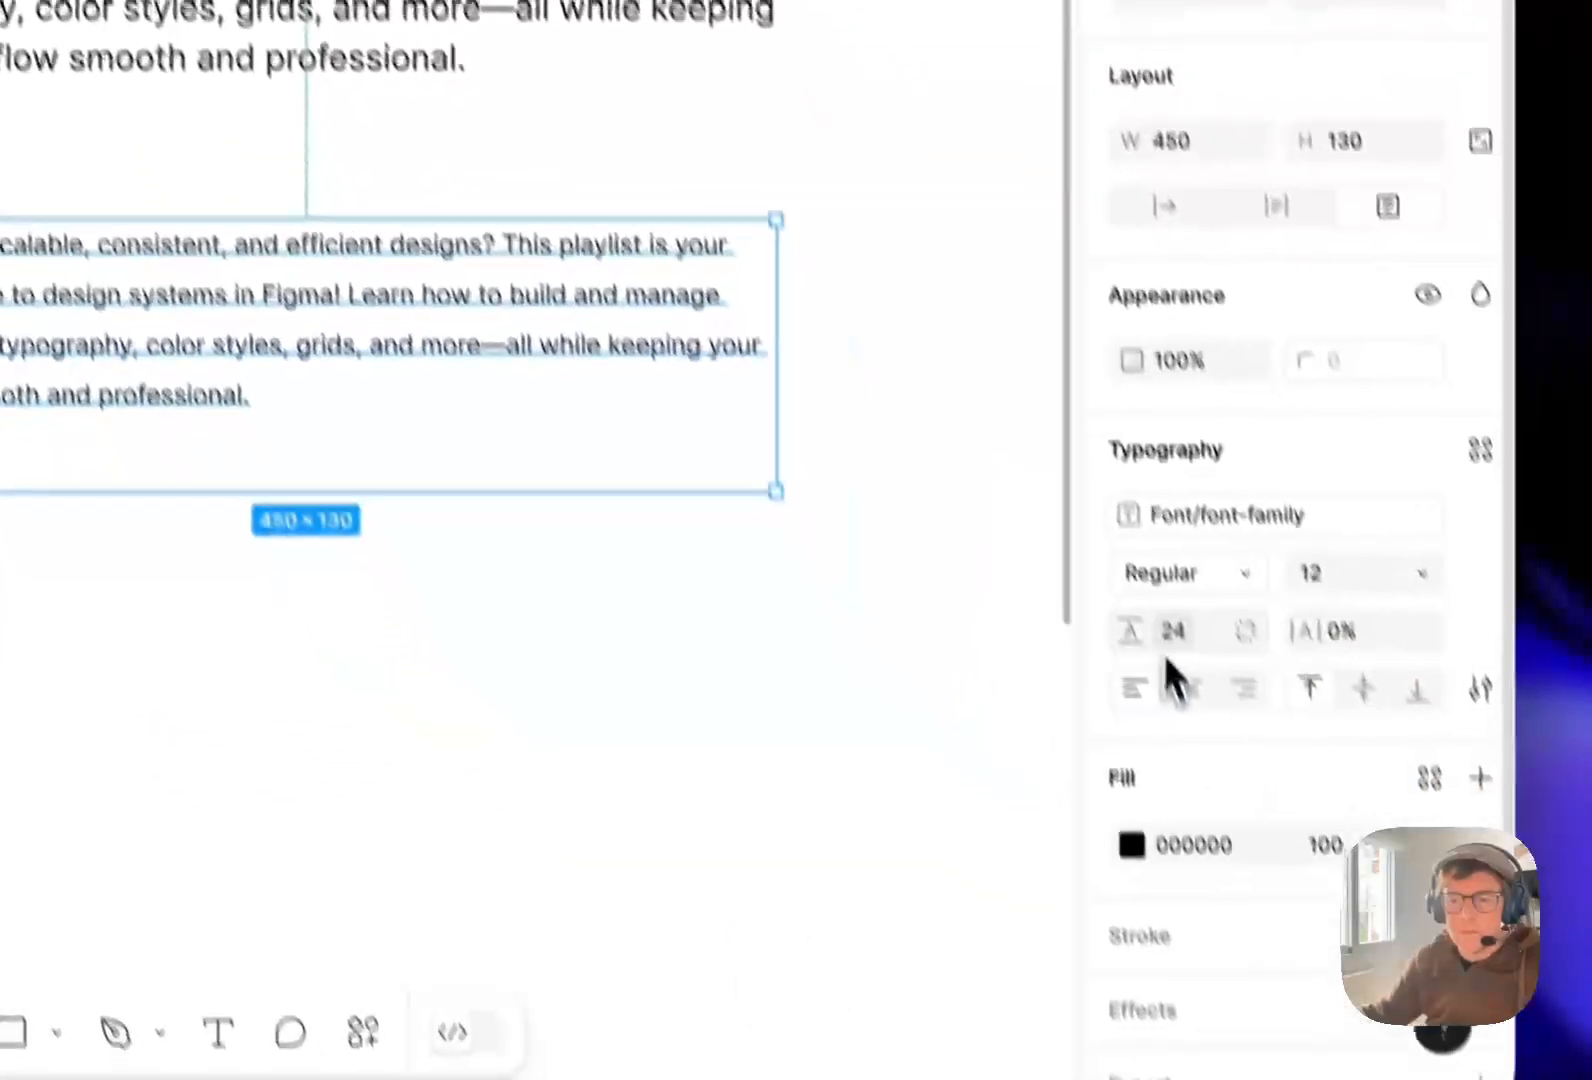
Set the duplicated paragraph's line height to 16 and shorten its text box to a height of 72.
click(1421, 880)
key(BackSpace)
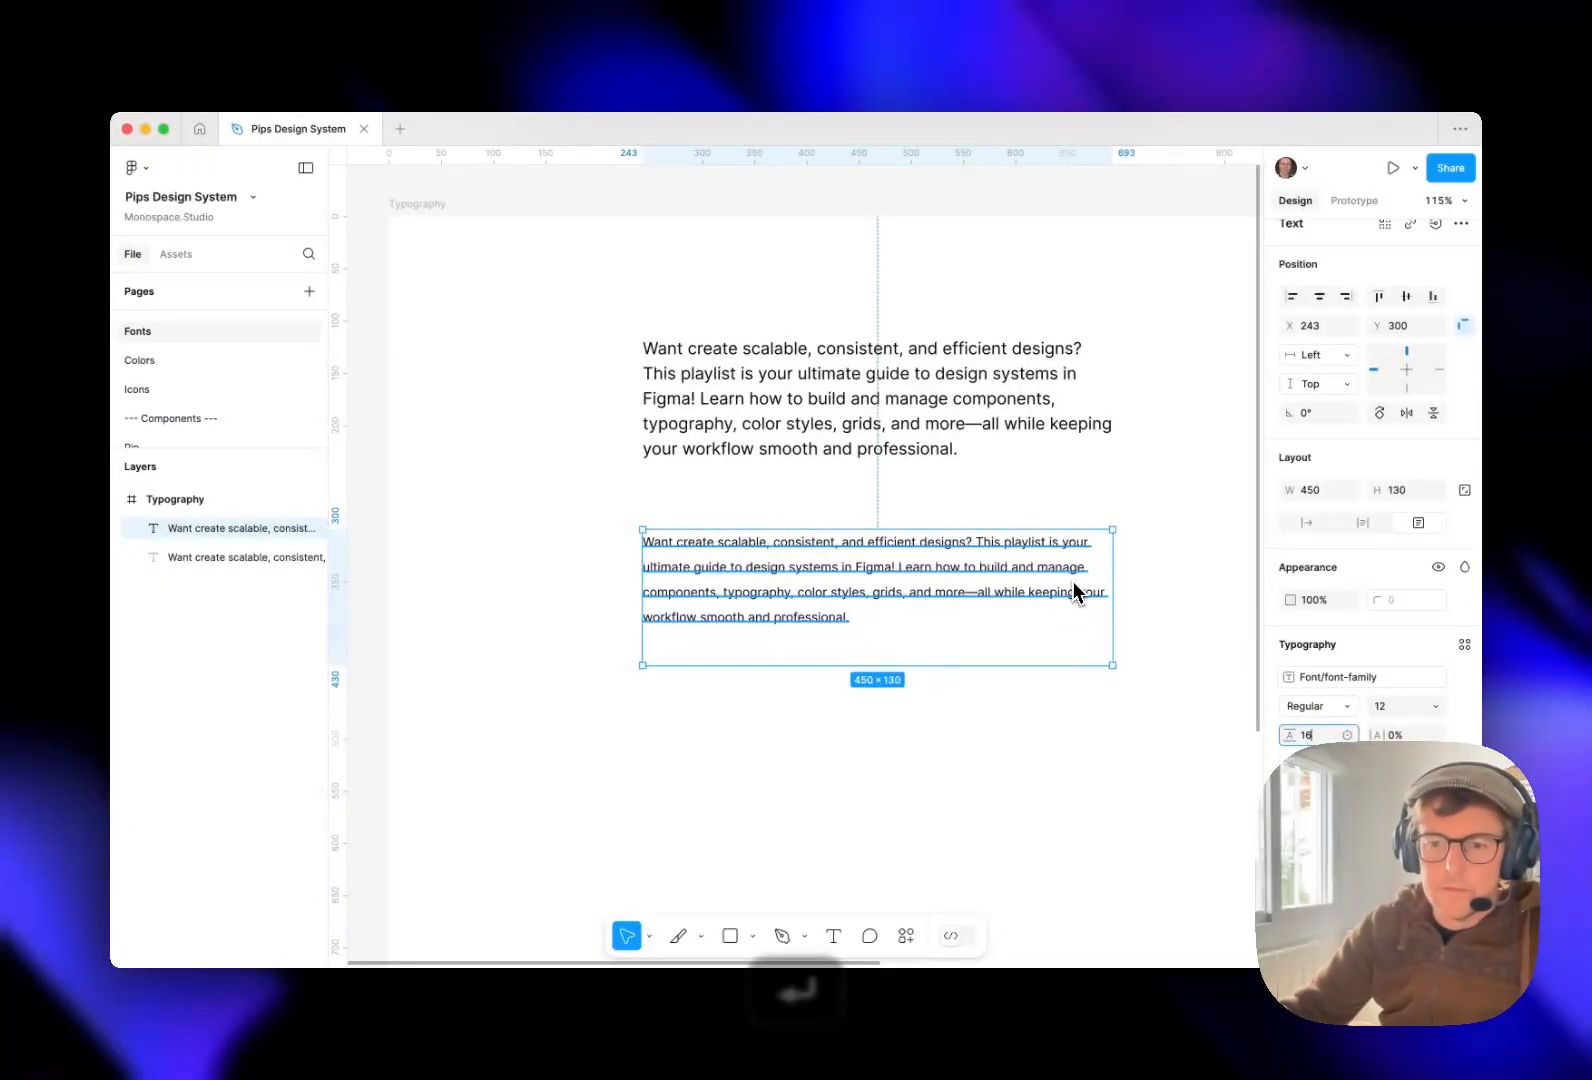
text(16)
key(Return)
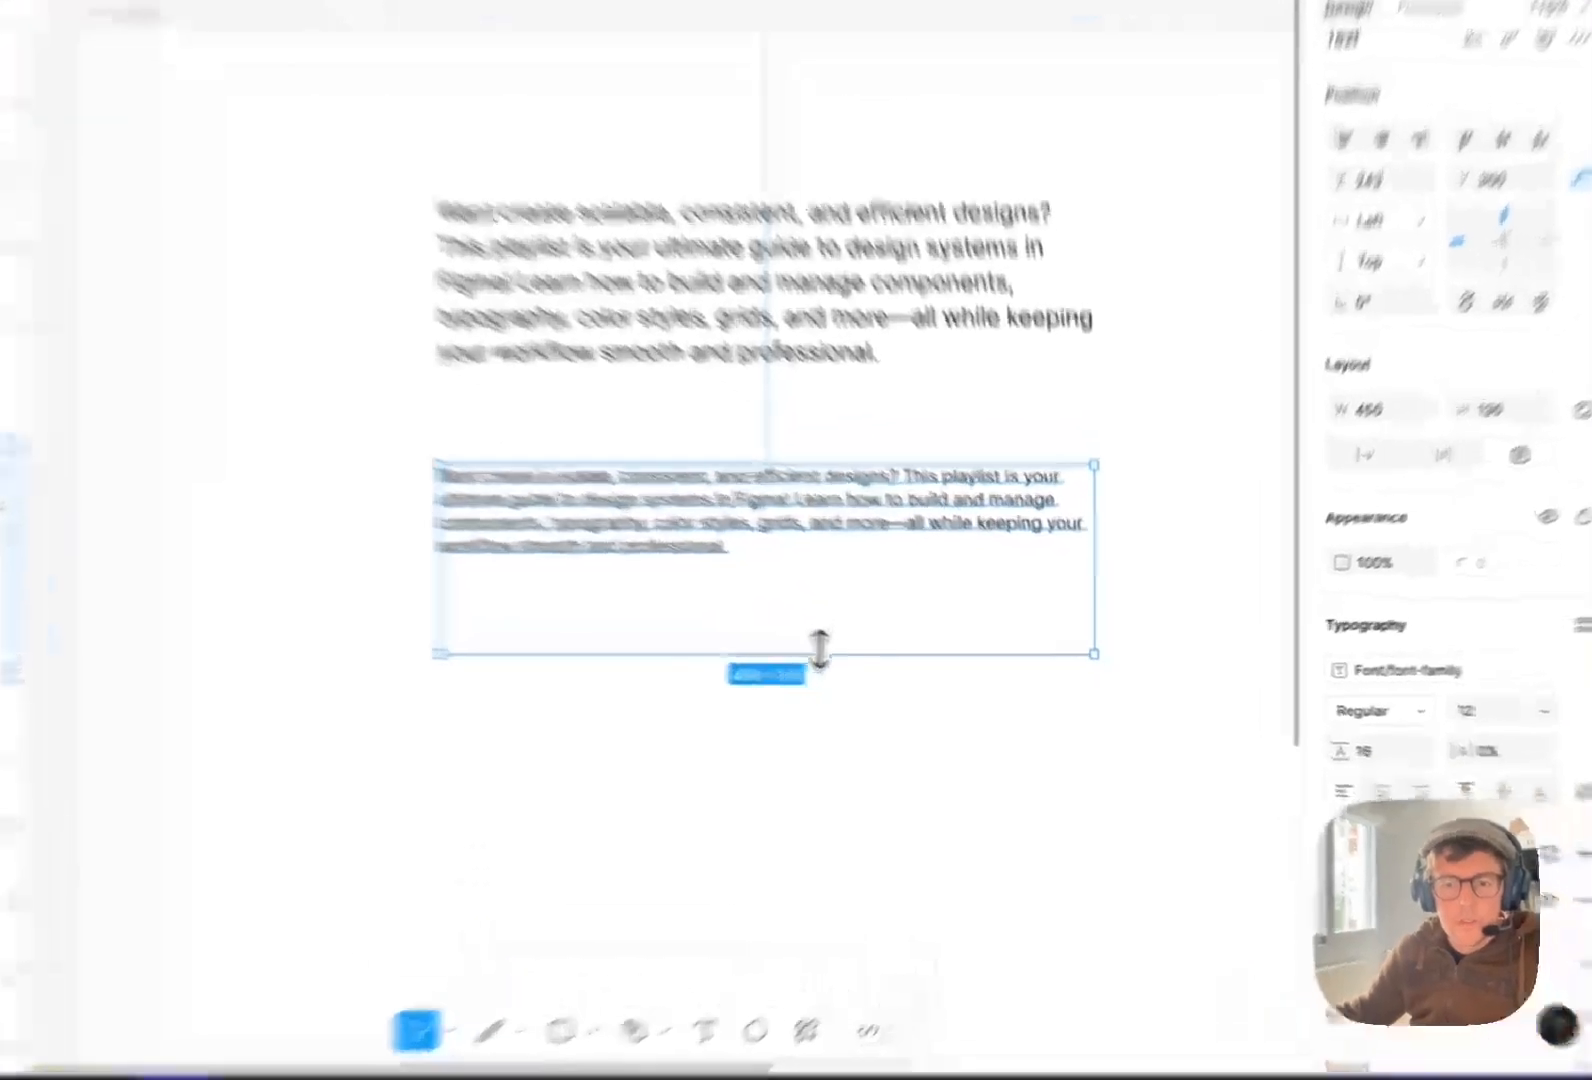
drag(916, 665, 921, 608)
click(901, 665)
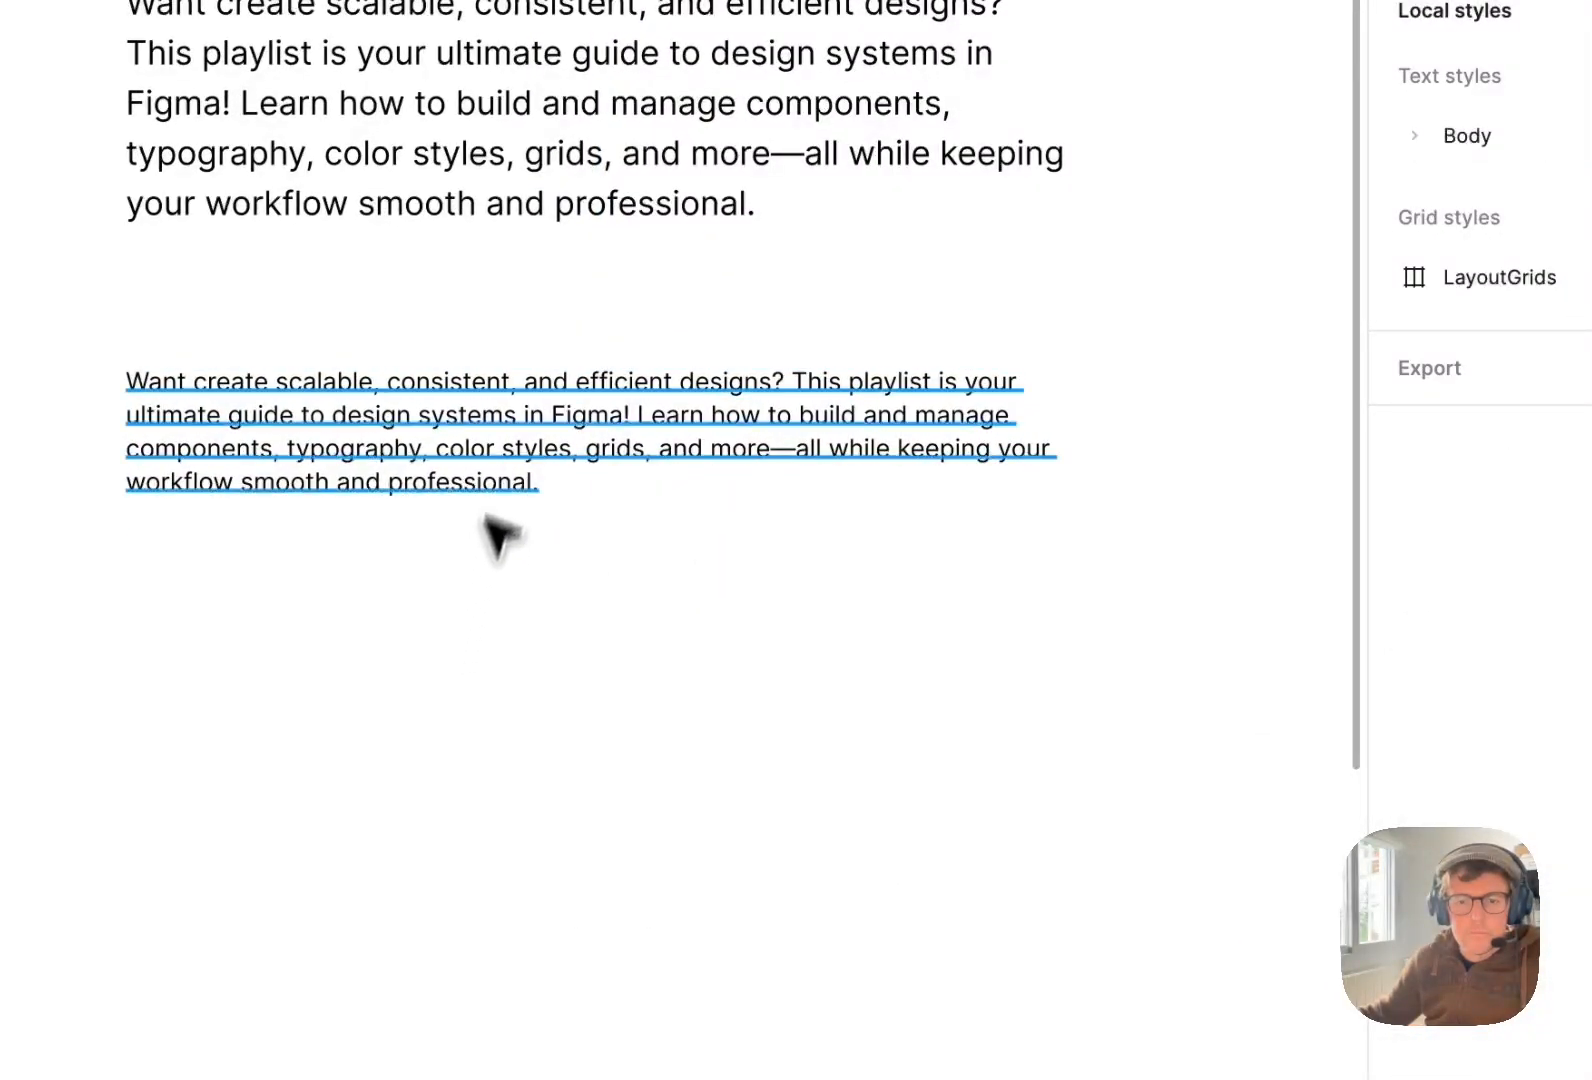
Create a number variable named font-size-small with the value 12 in the Font group of the local variables.
click(503, 448)
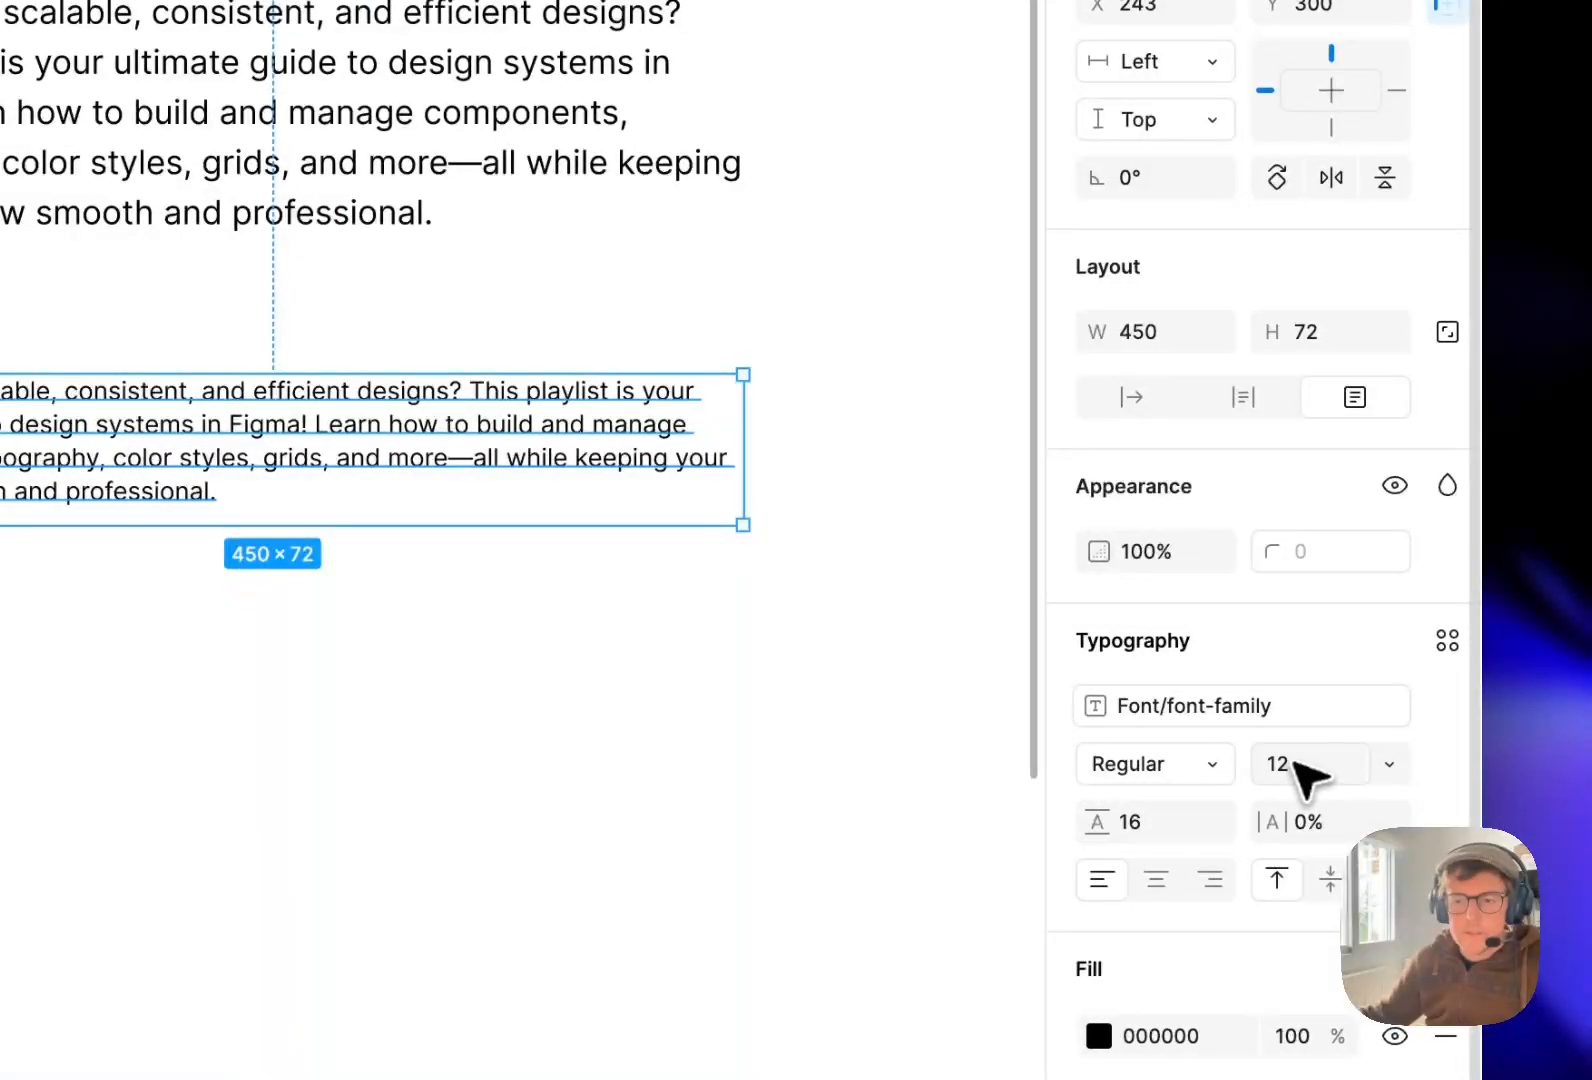
click(928, 160)
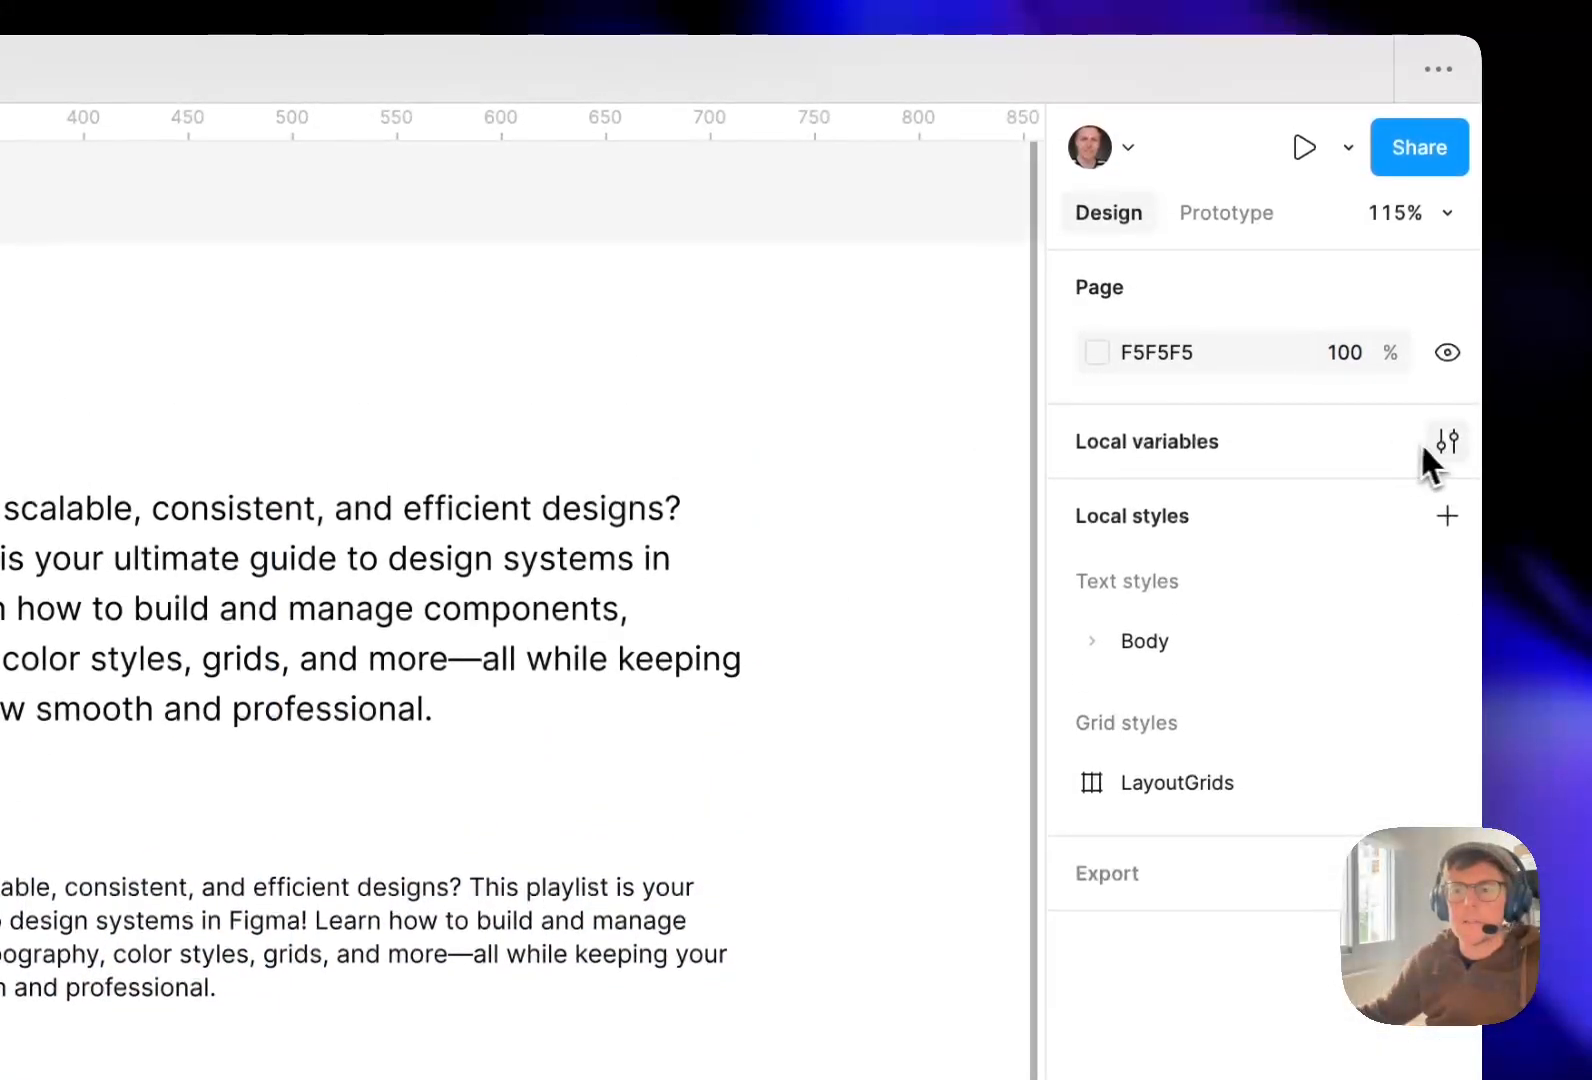
click(1443, 441)
click(372, 426)
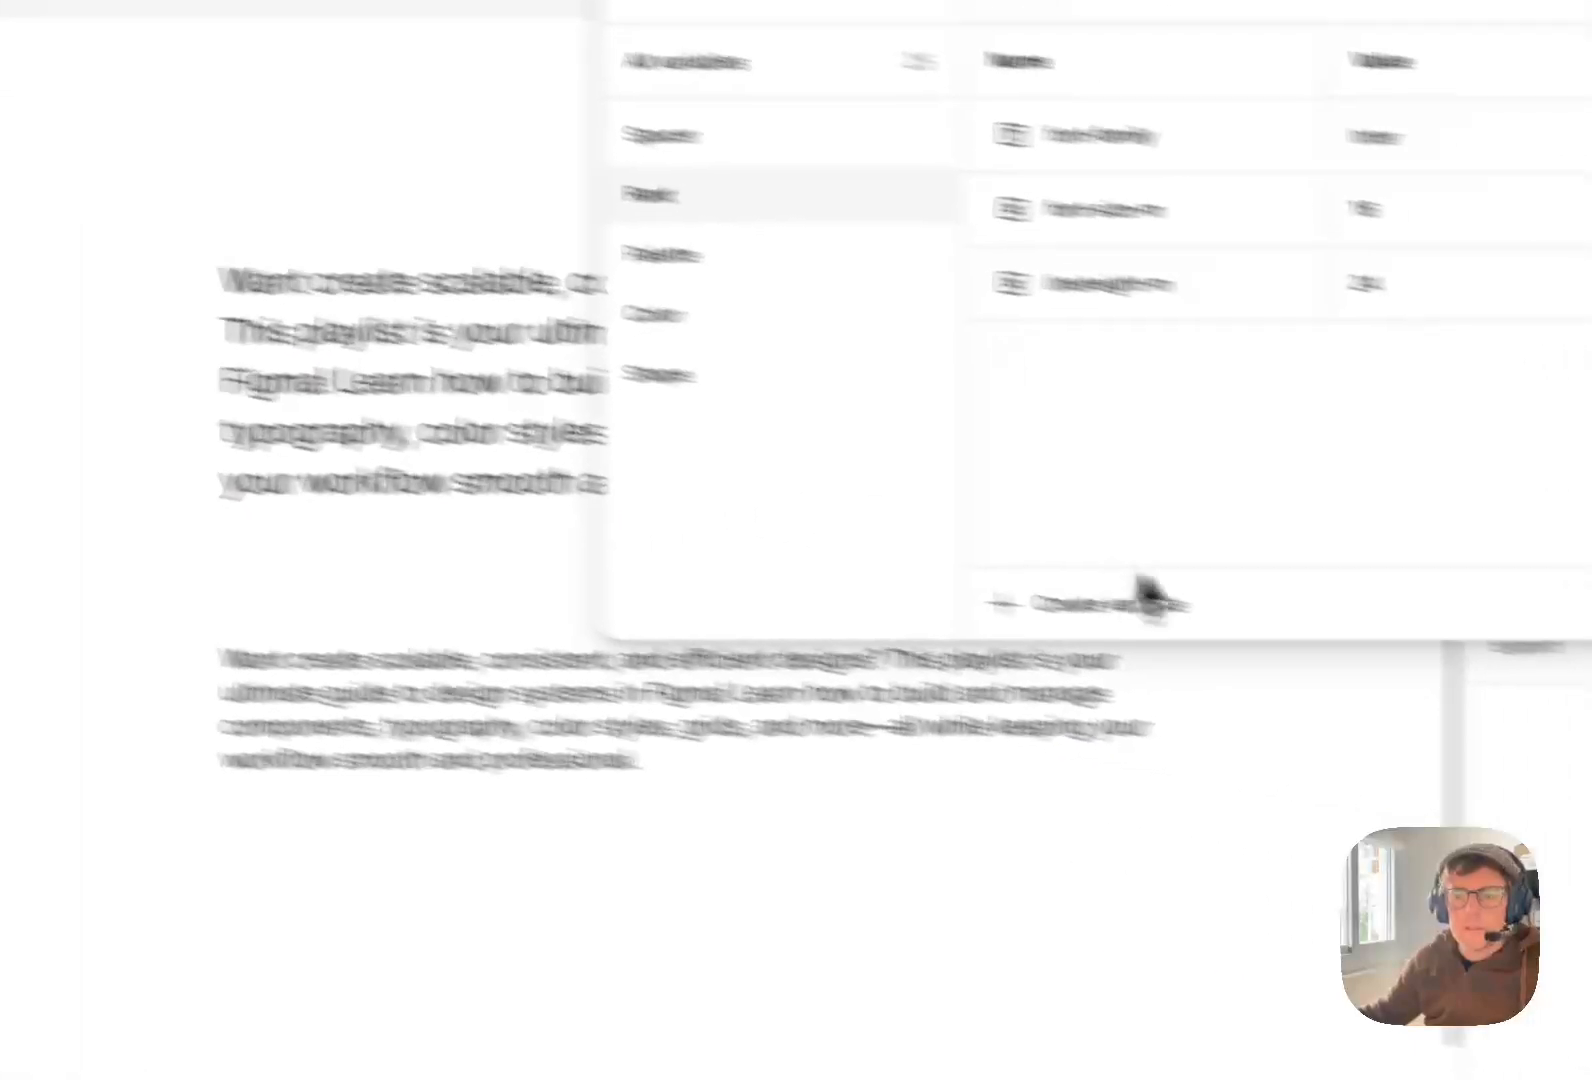
click(859, 558)
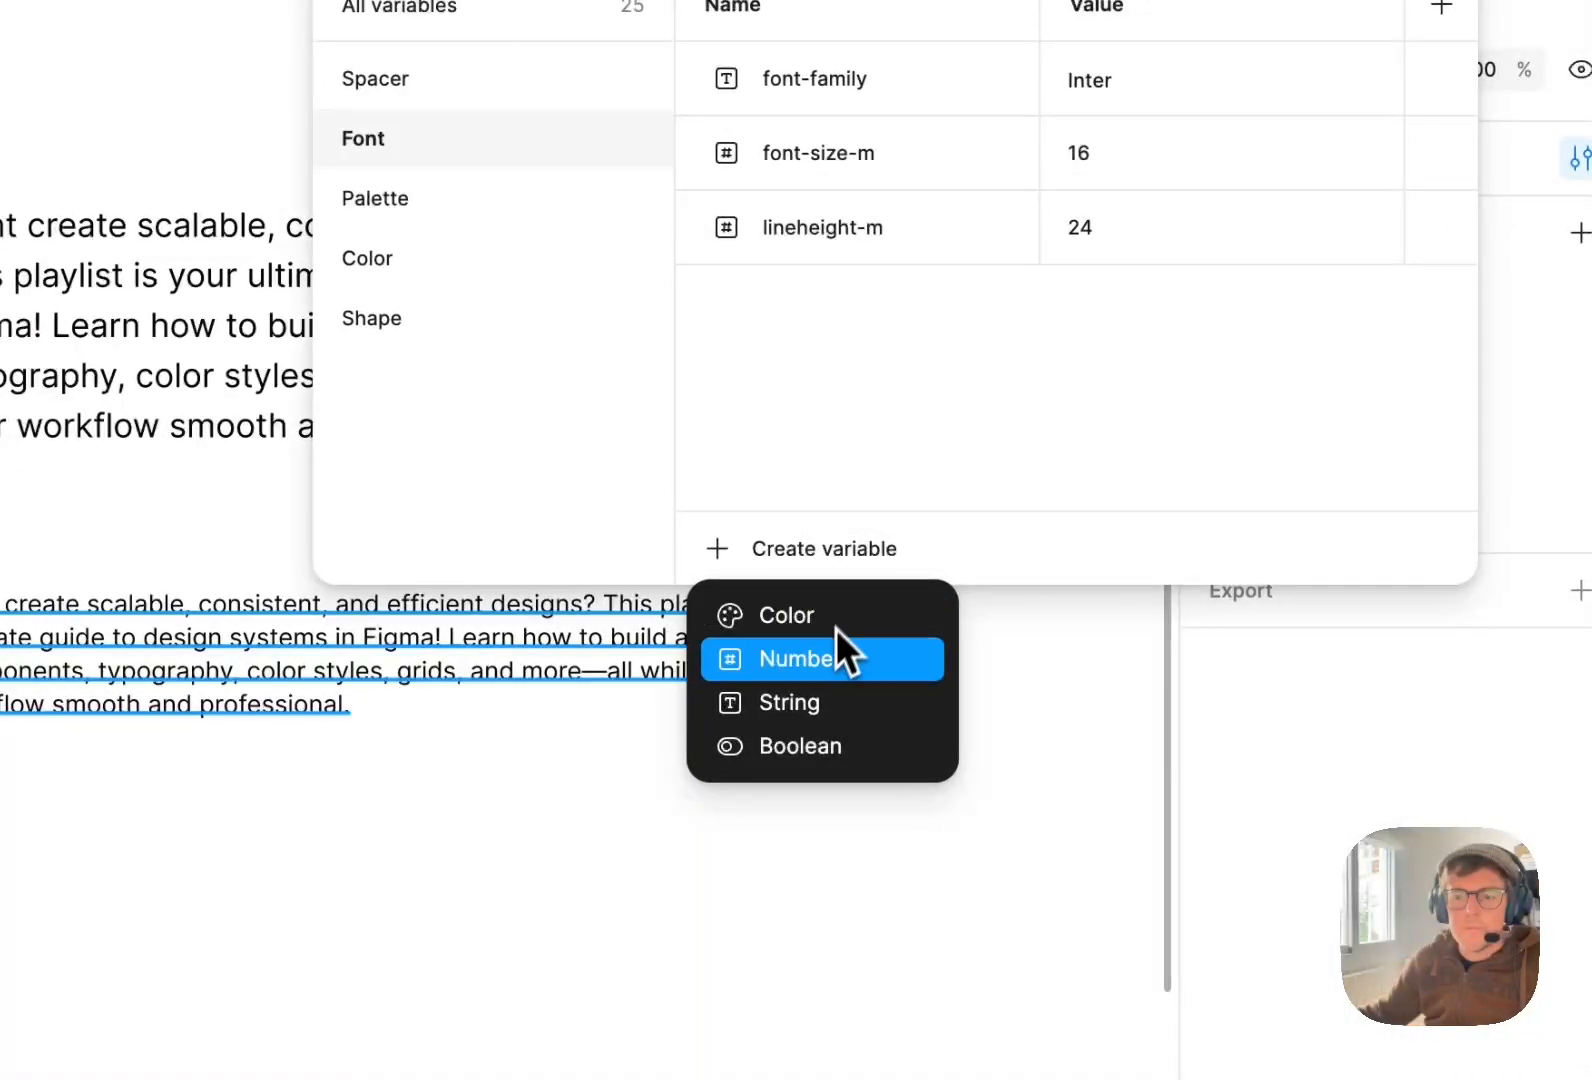
click(825, 660)
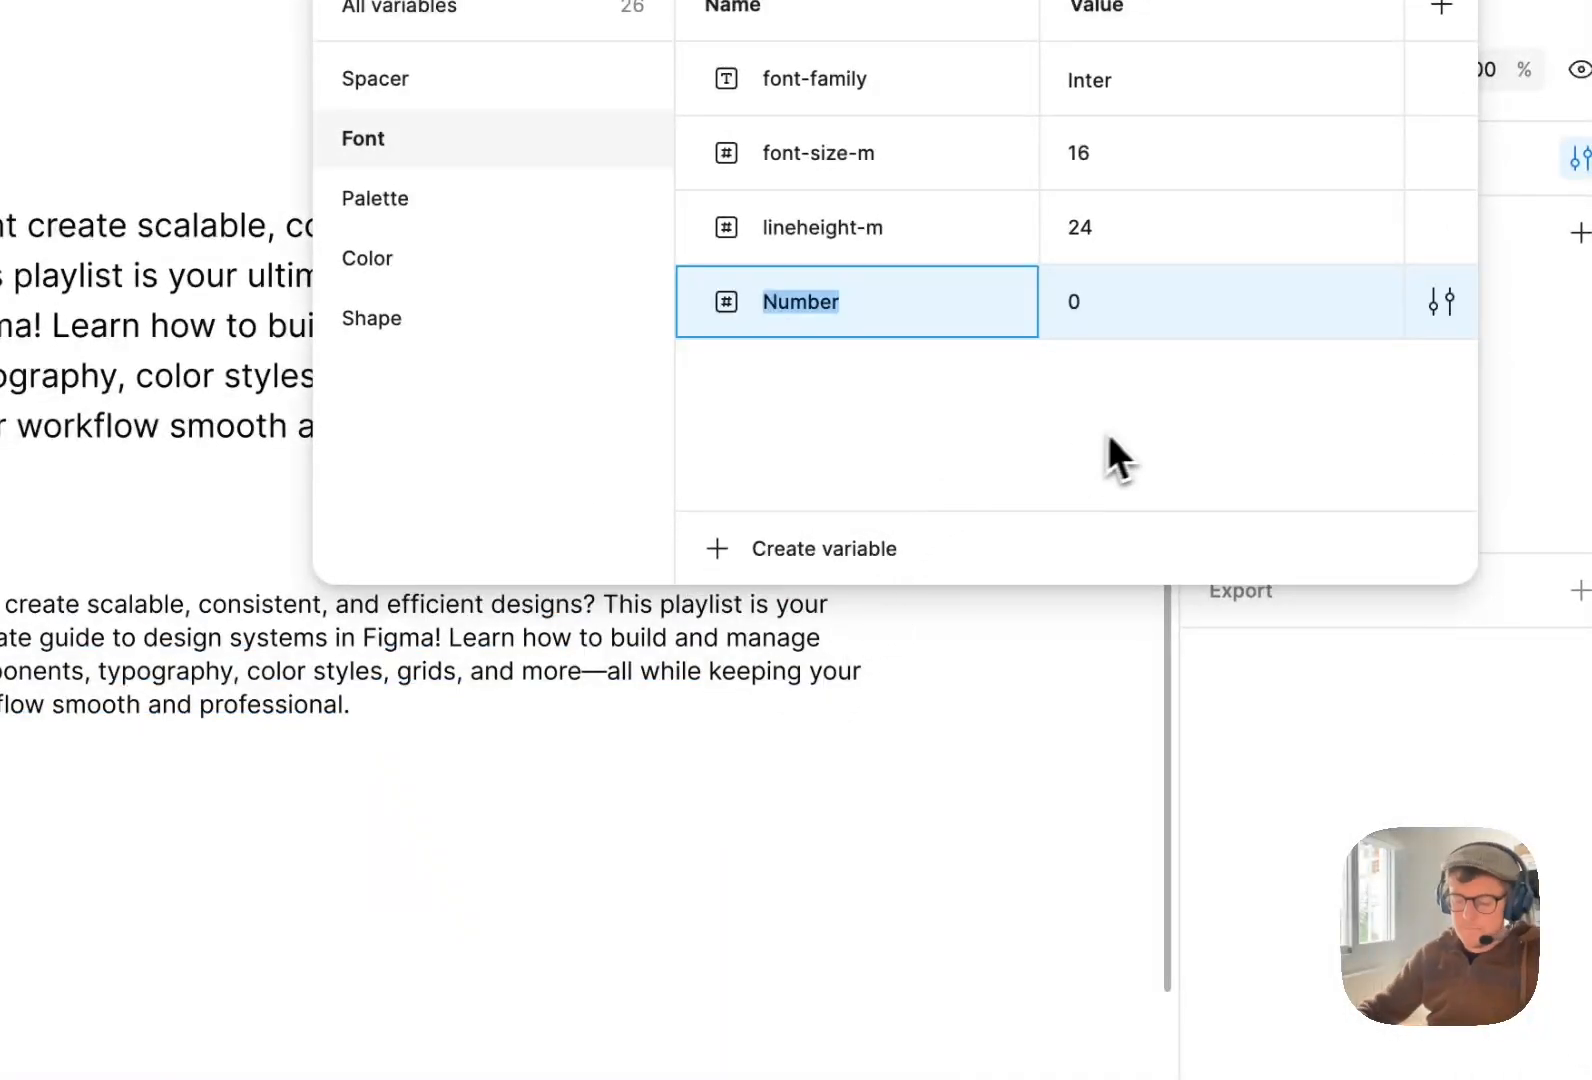
text(font-size)
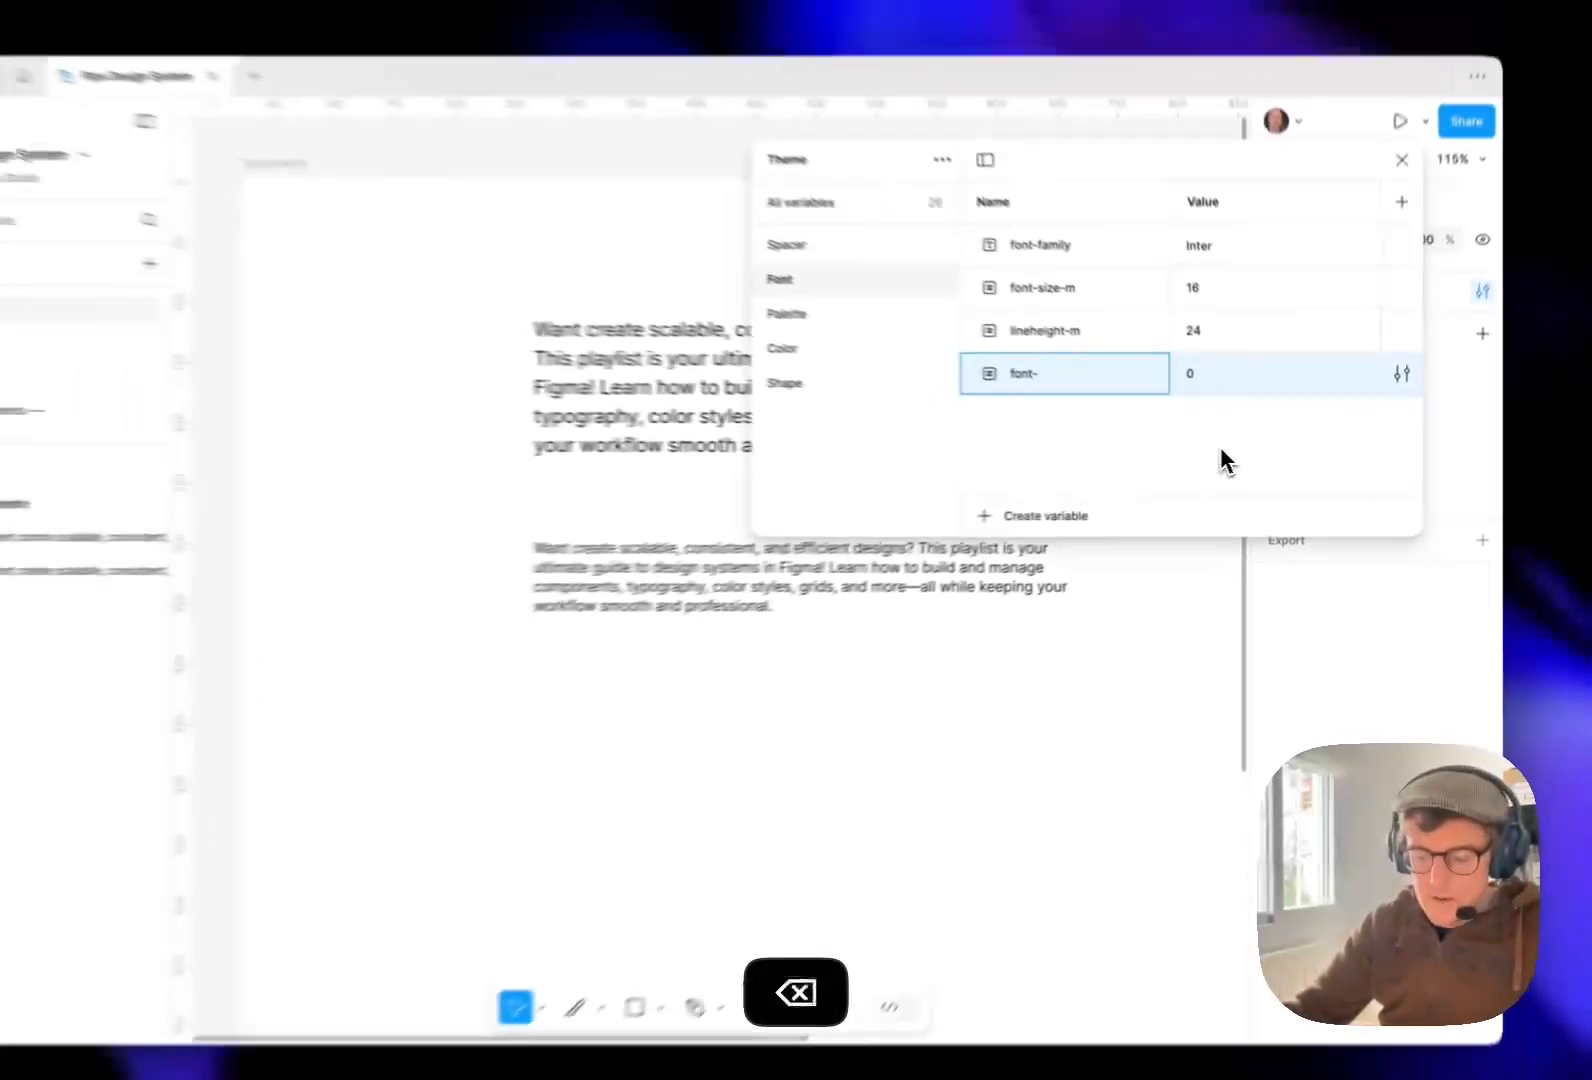
text(-small)
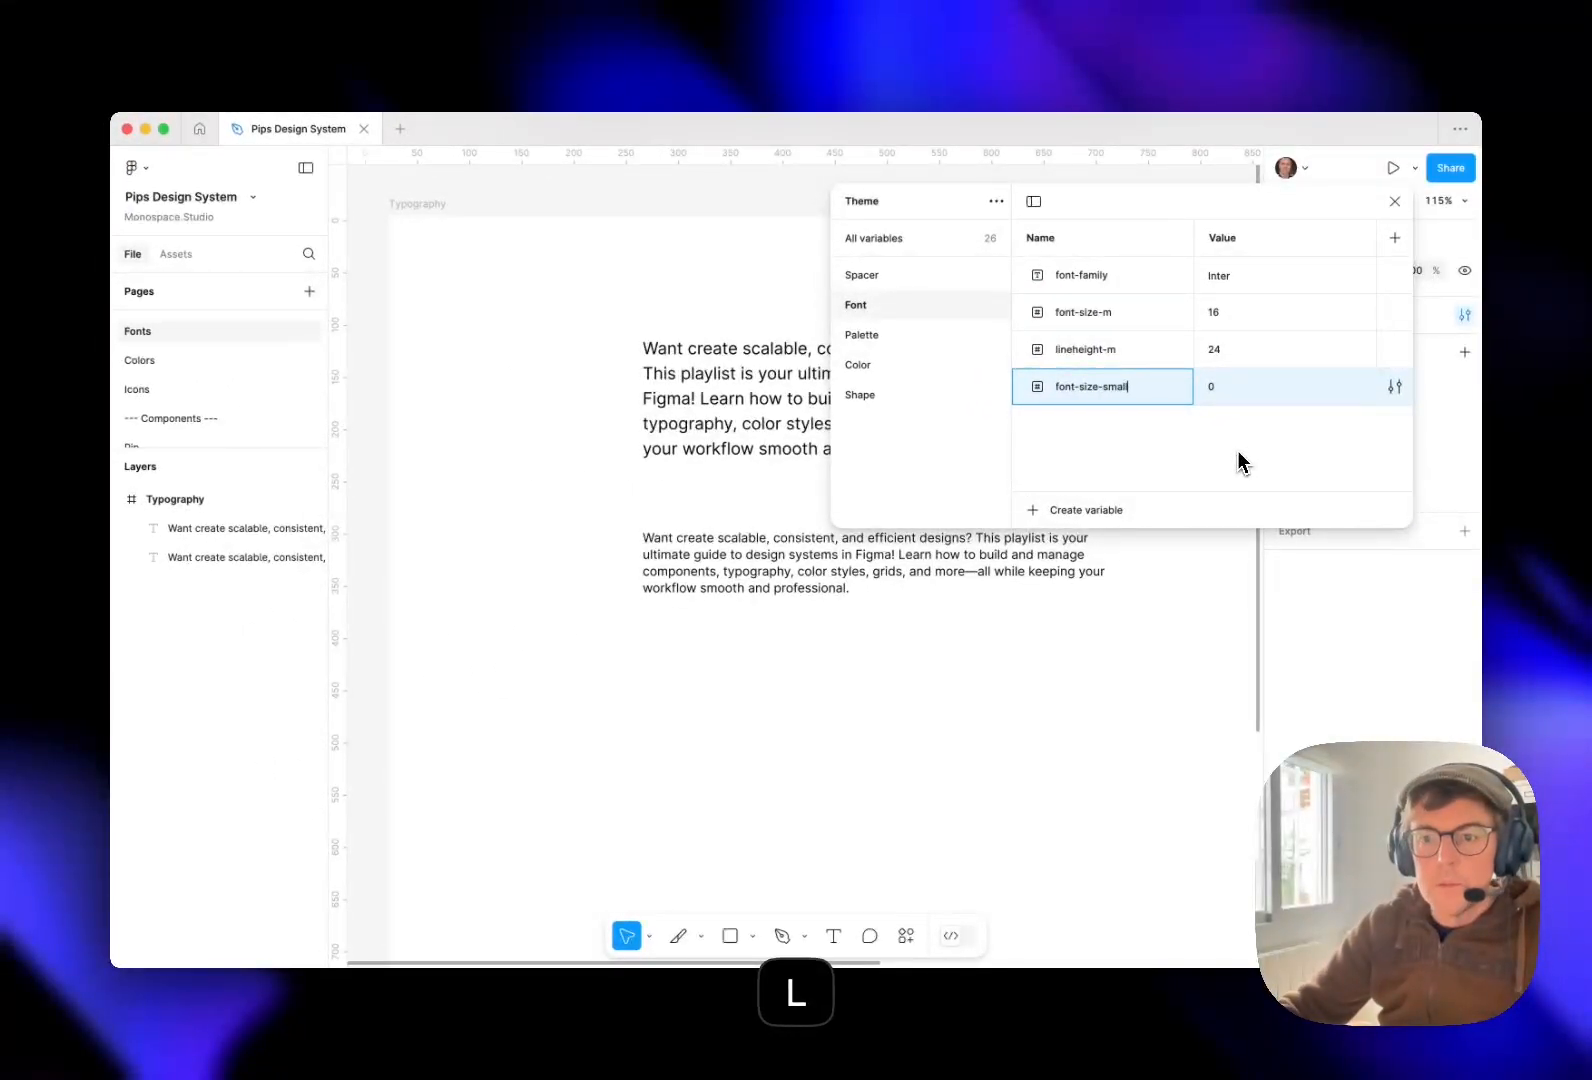
click(1275, 386)
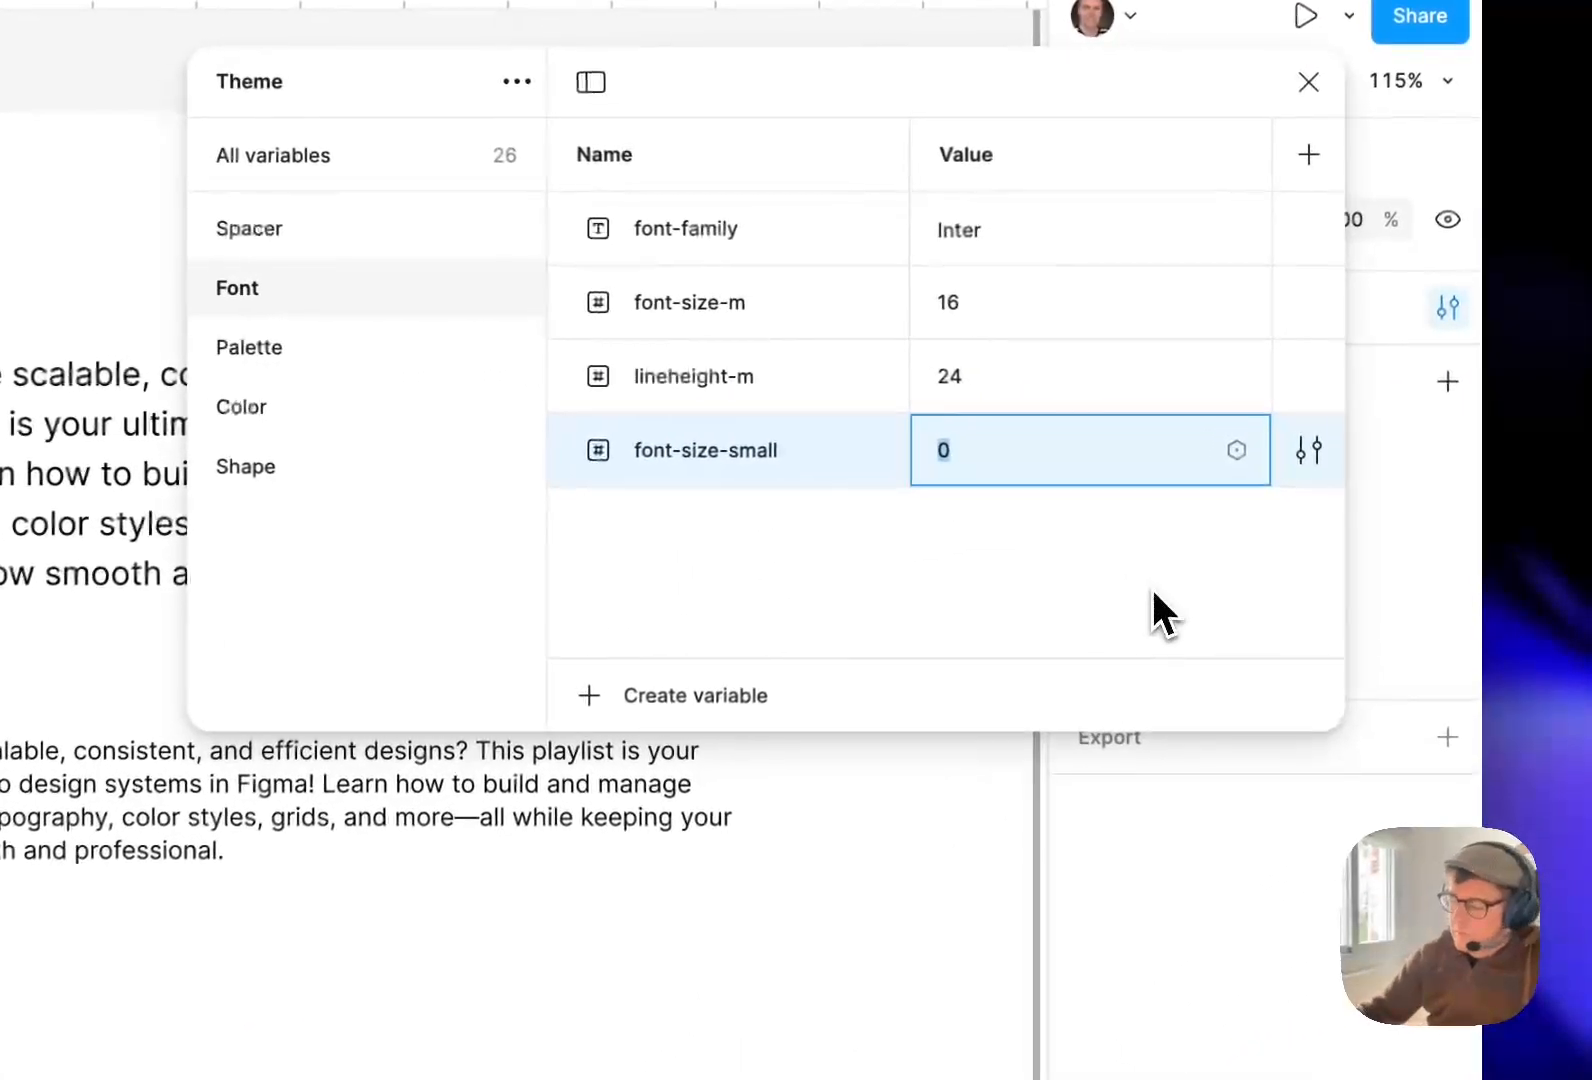
text(12)
key(Return)
Add a number variable named lineheight-s with the value 16 to the Font group.
click(660, 700)
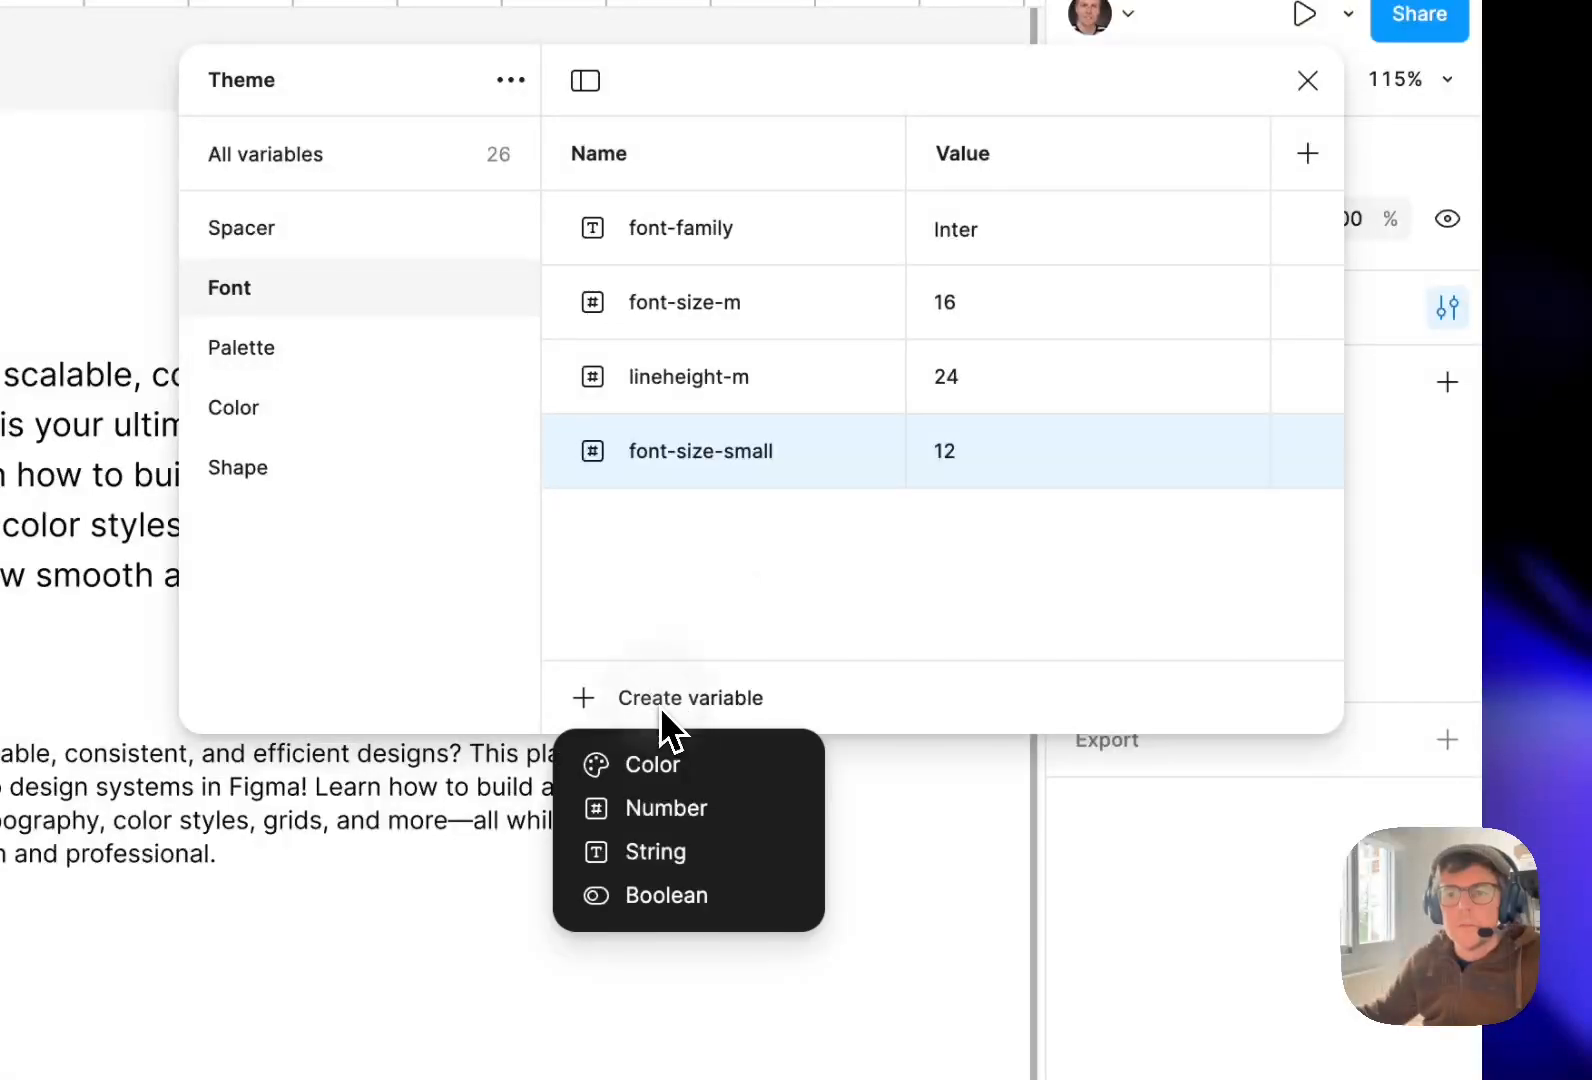
click(681, 806)
text(lineheight-)
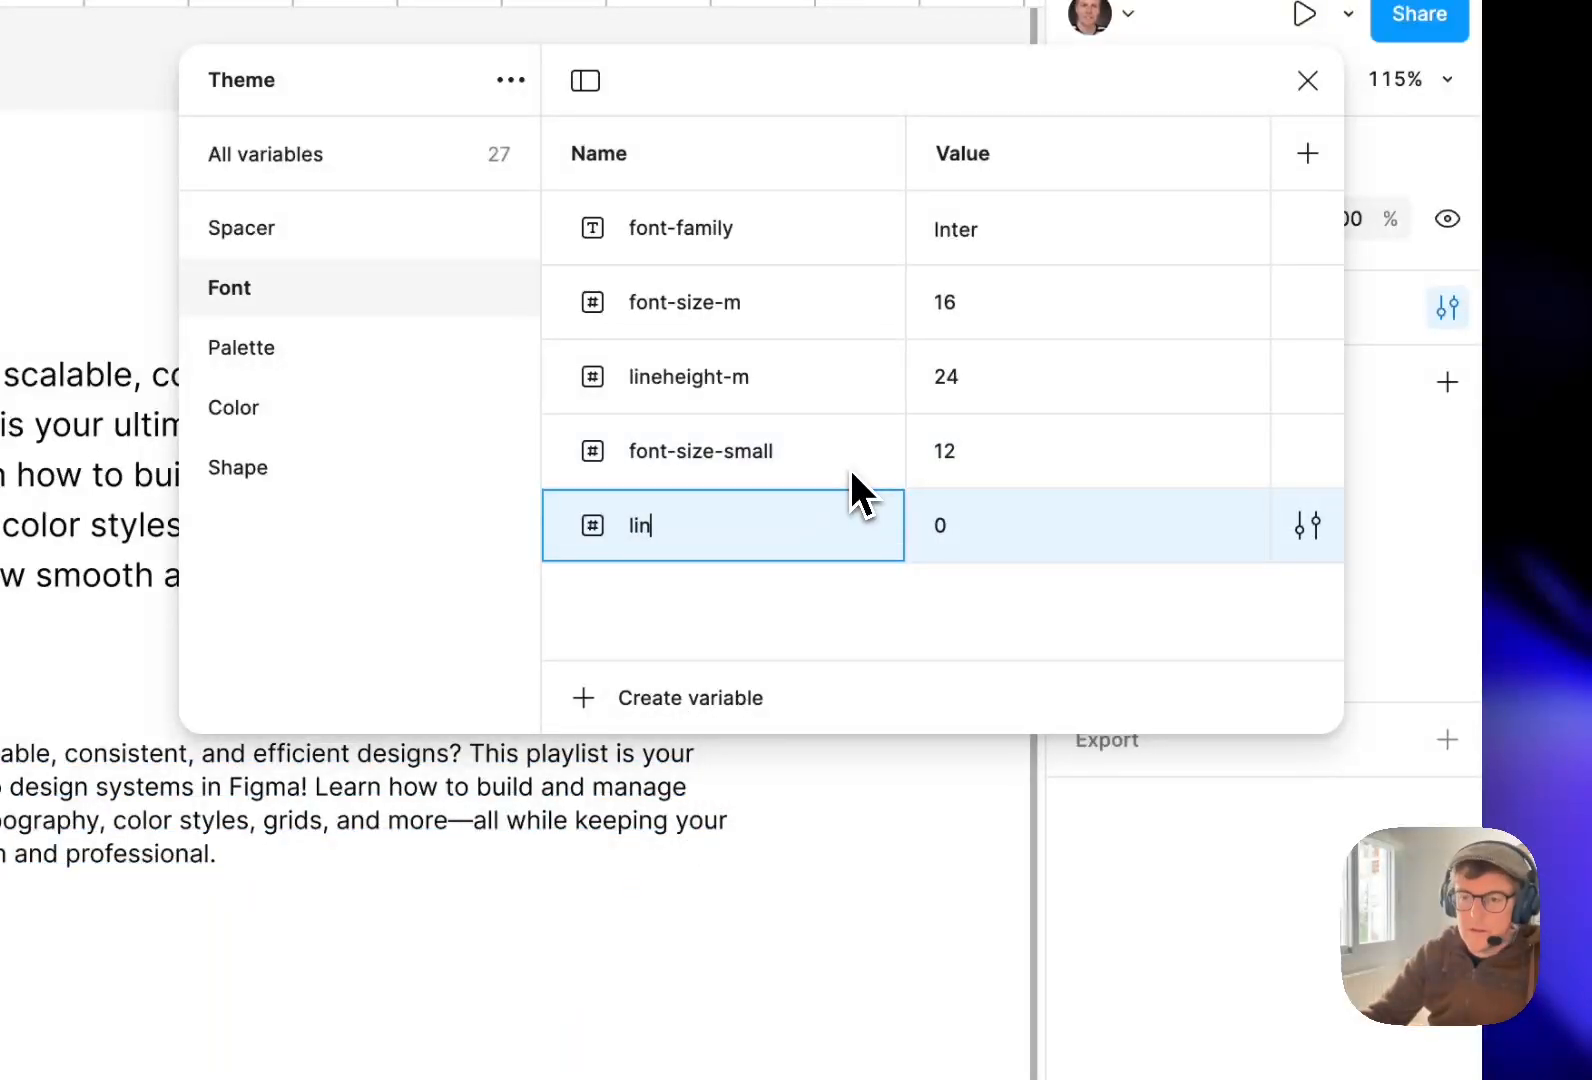
text(s)
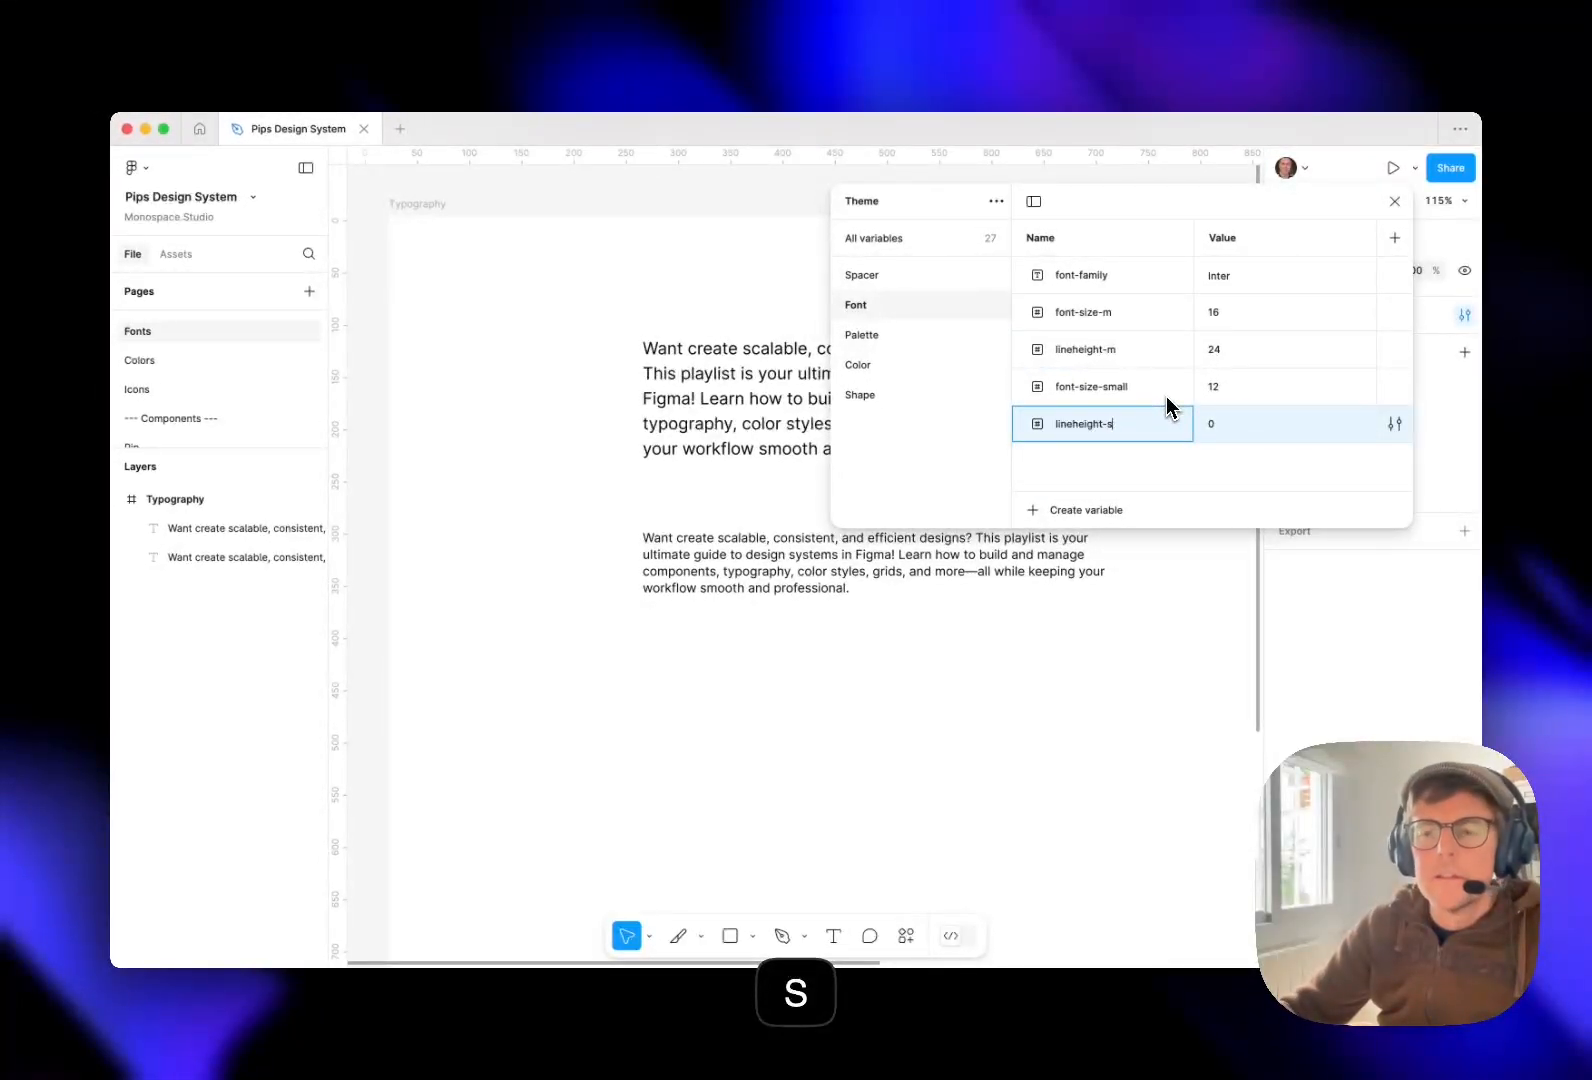
key(Tab)
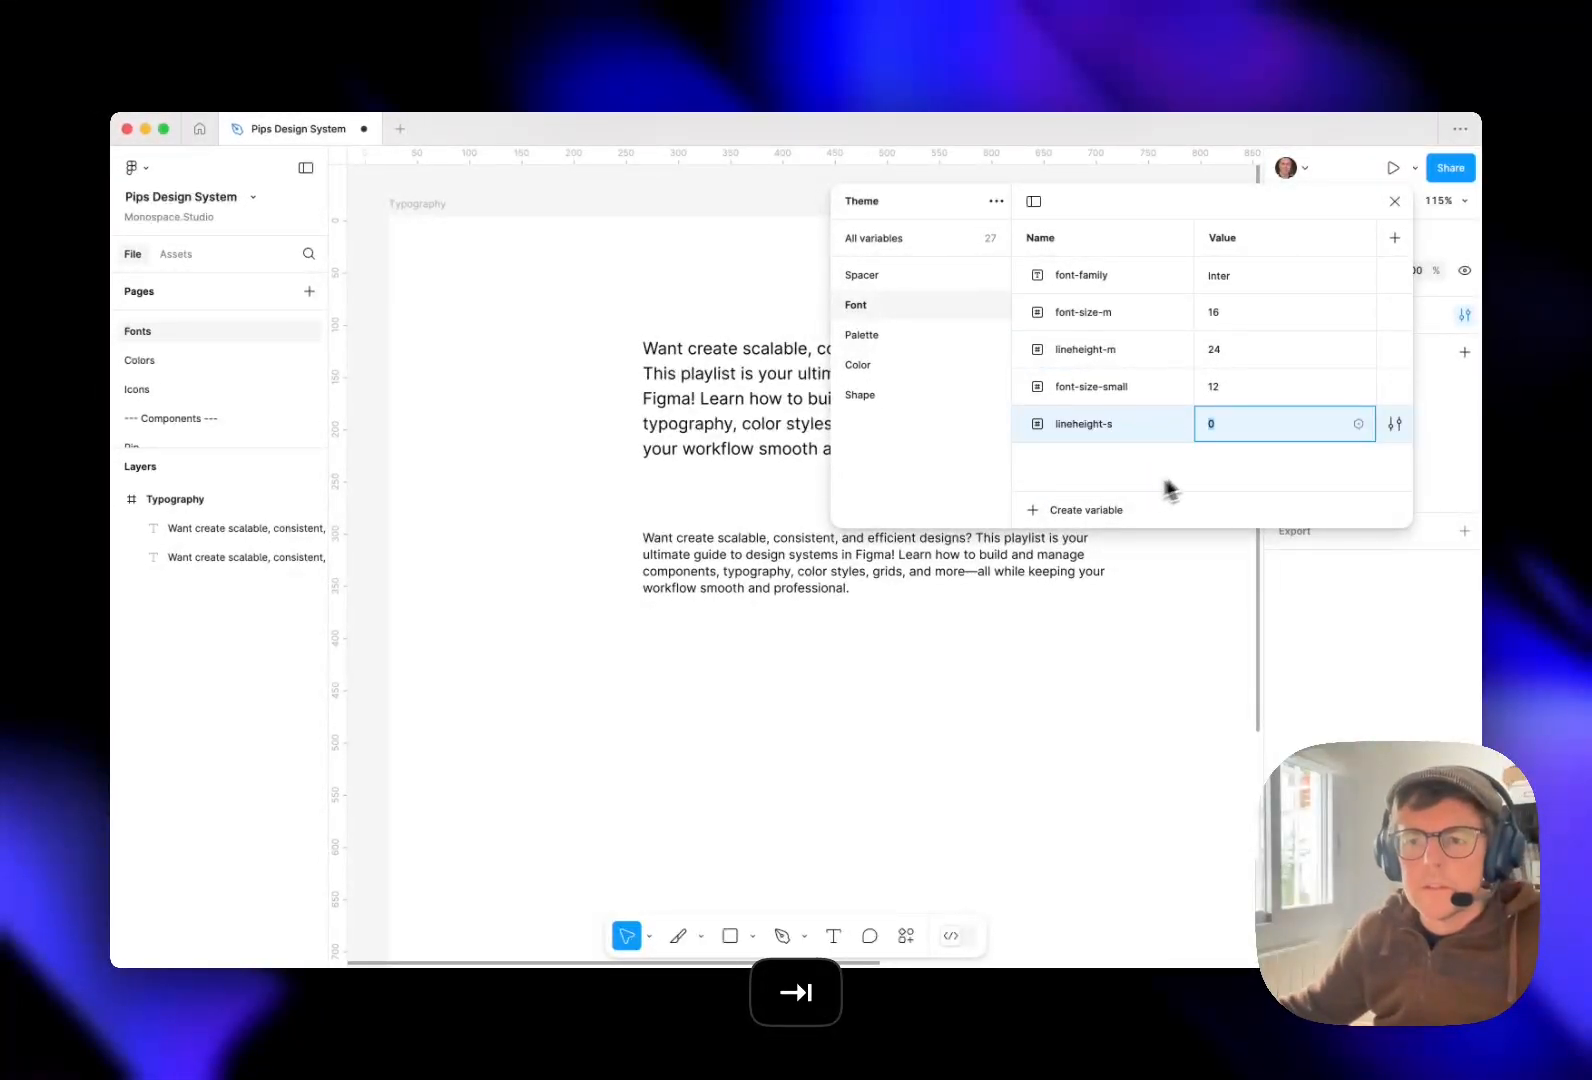
text(16)
key(Return)
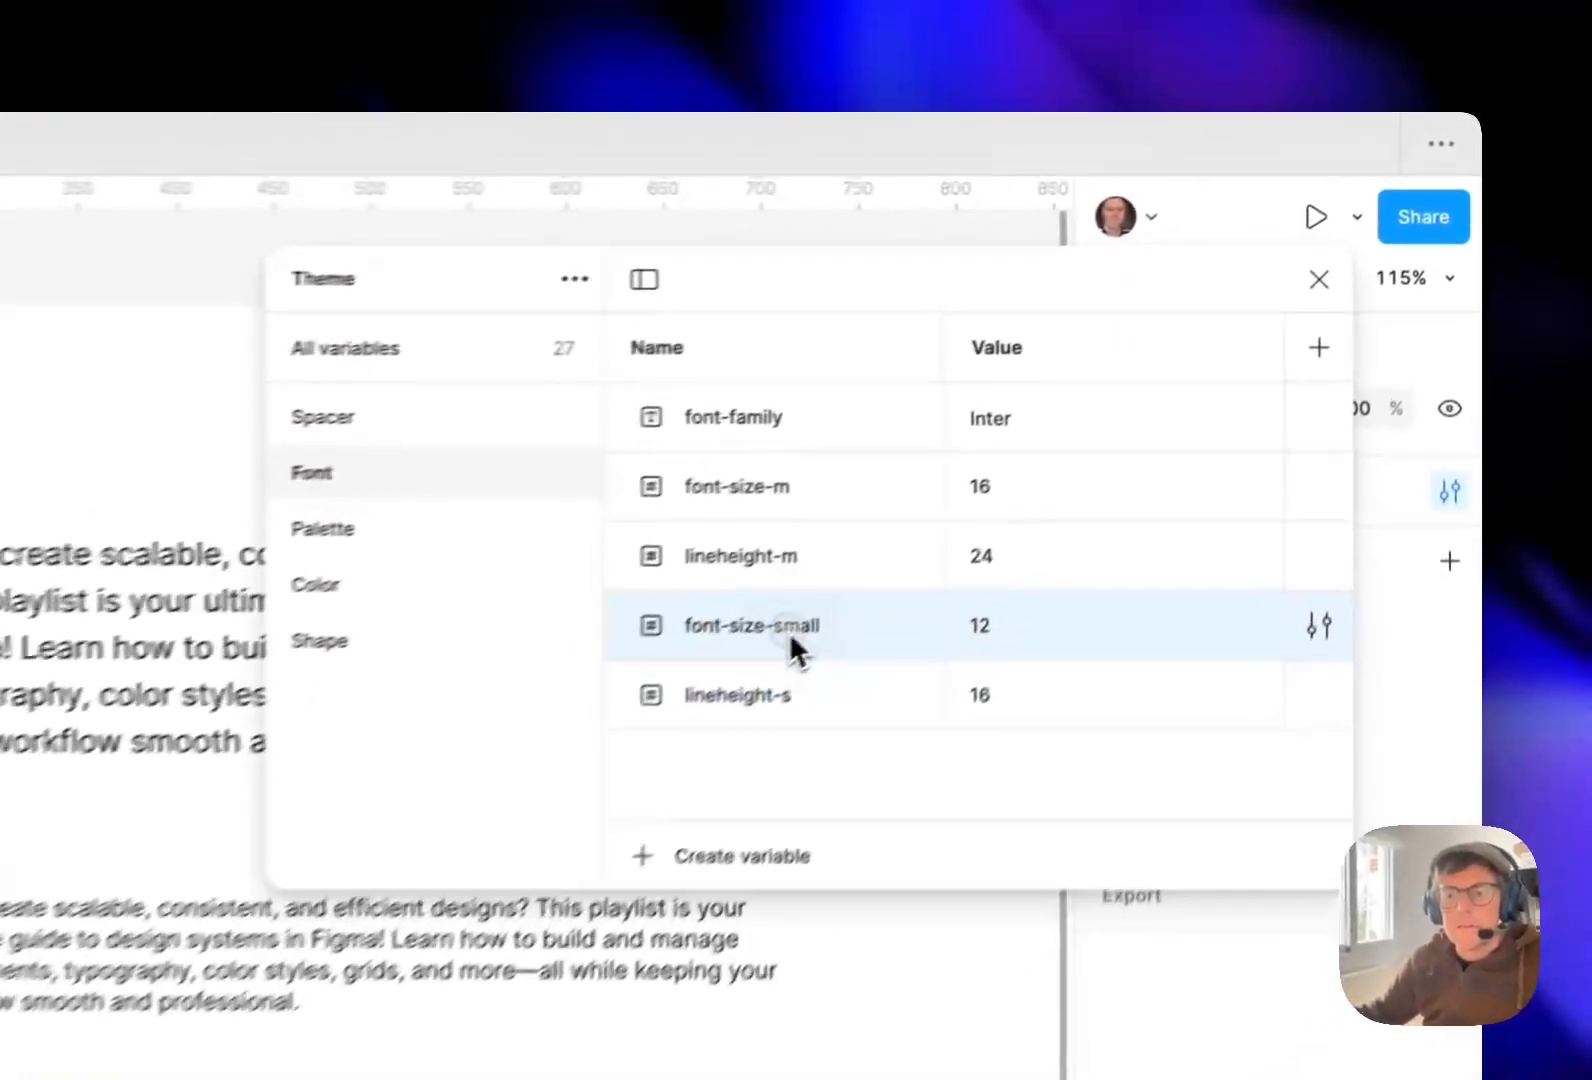
Rename the font-size-small variable as font-size-s.
double_click(789, 632)
key(Right)
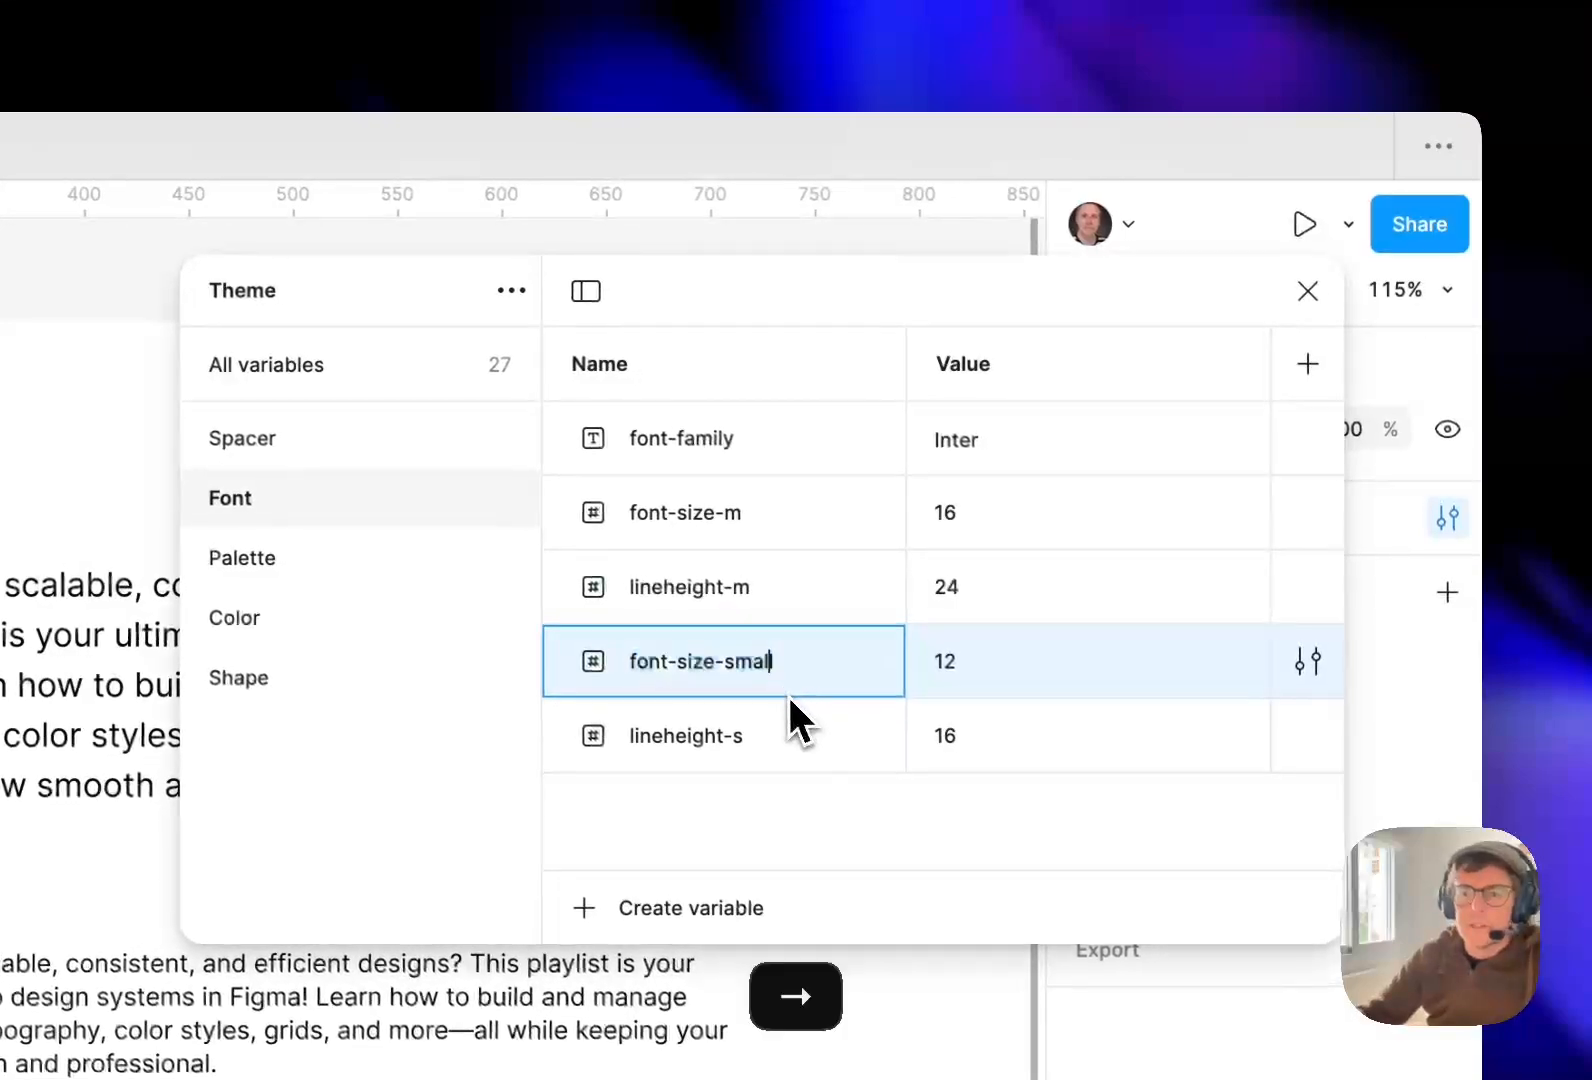
key(BackSpace)
key(BackSpace)
key(BackSpace)
key(BackSpace)
key(BackSpace)
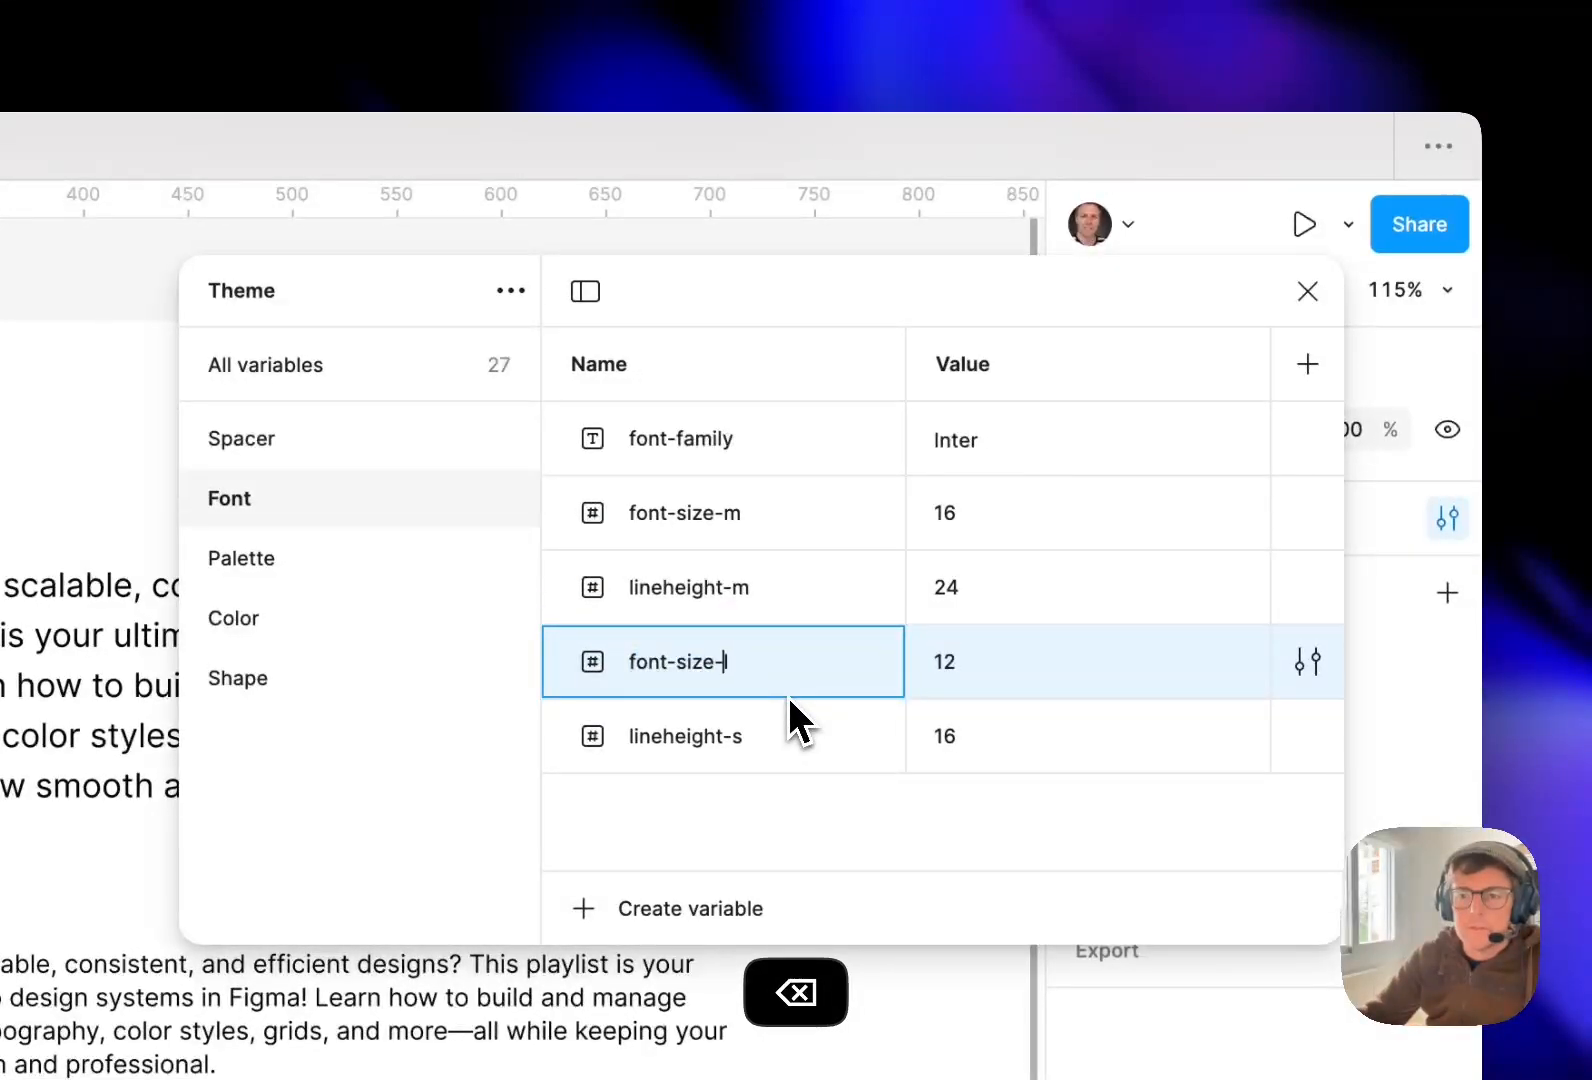
text(s)
key(Return)
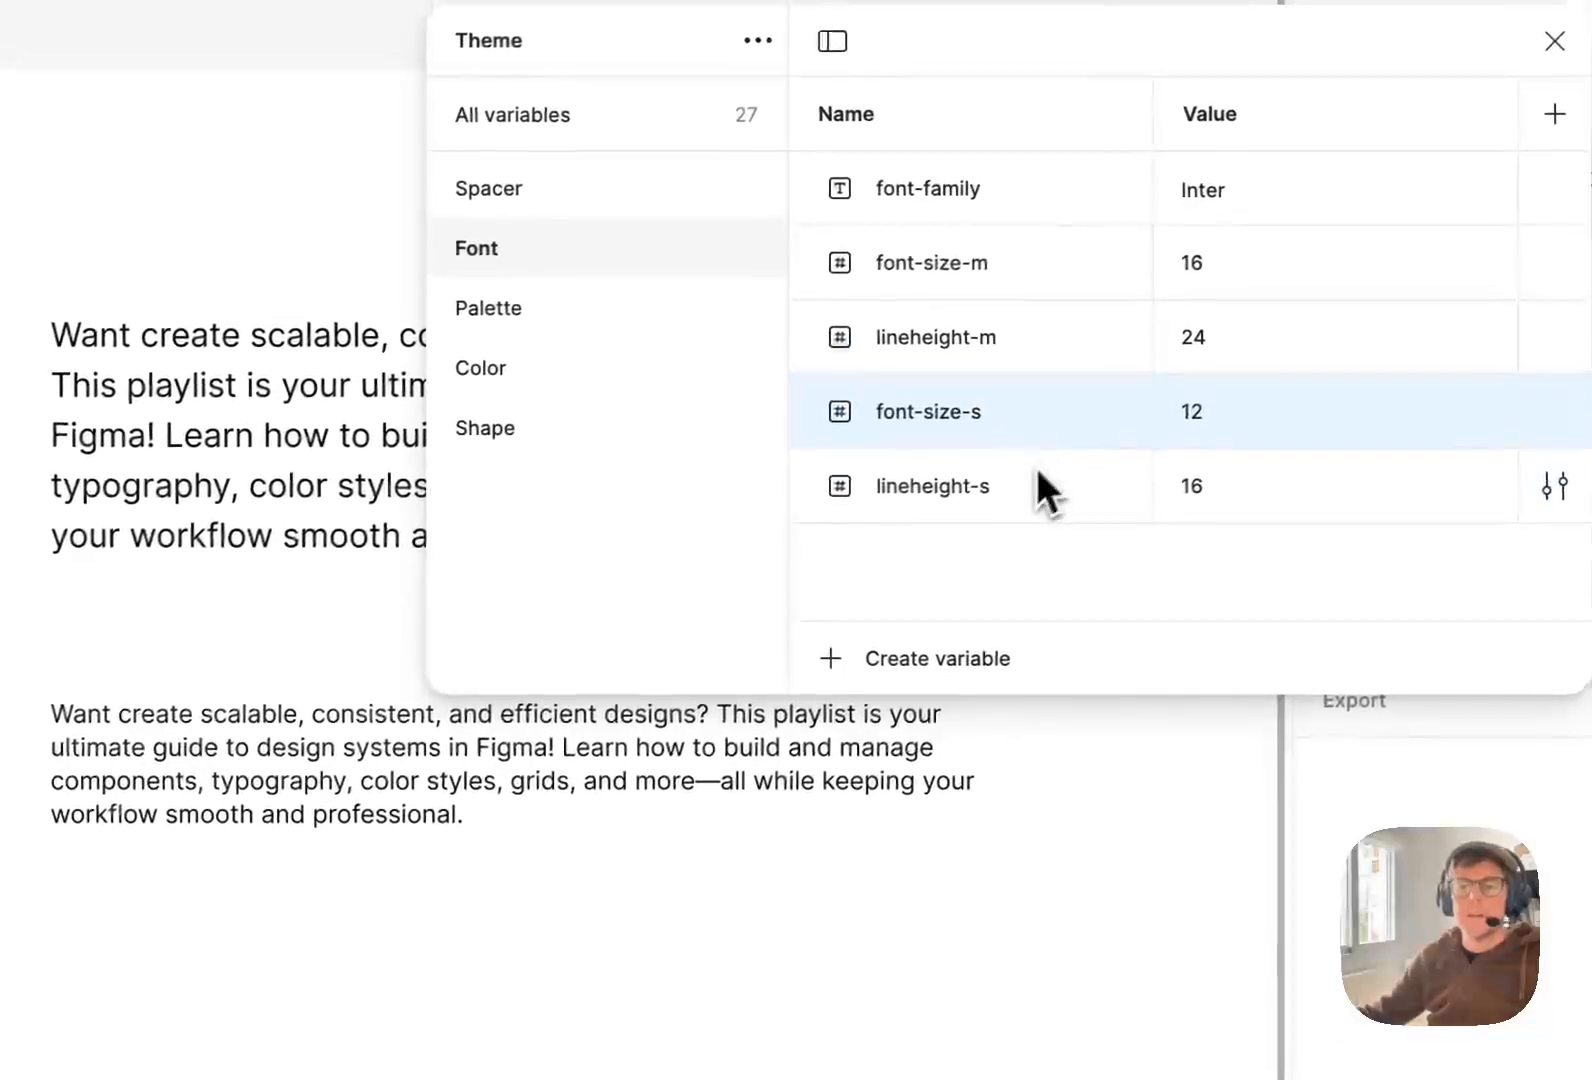
Bind the font size of the lower sample paragraph to the font-size-s variable.
click(390, 585)
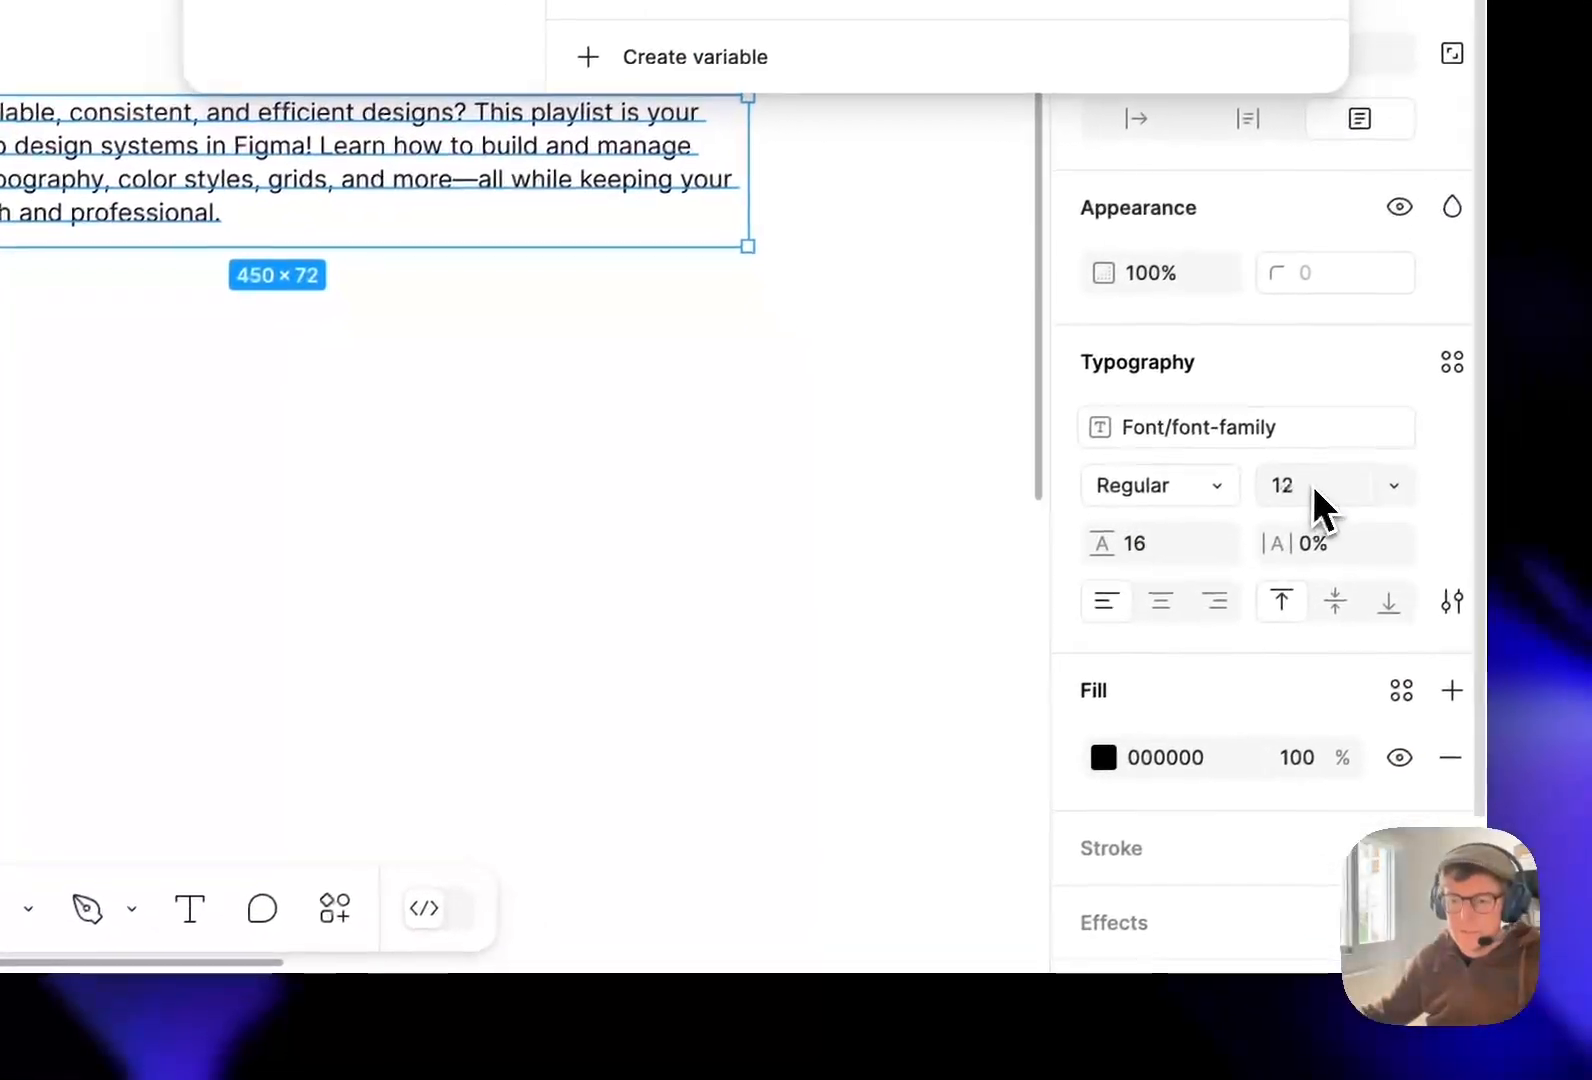
click(1315, 488)
scroll(1340, 604, down, 3)
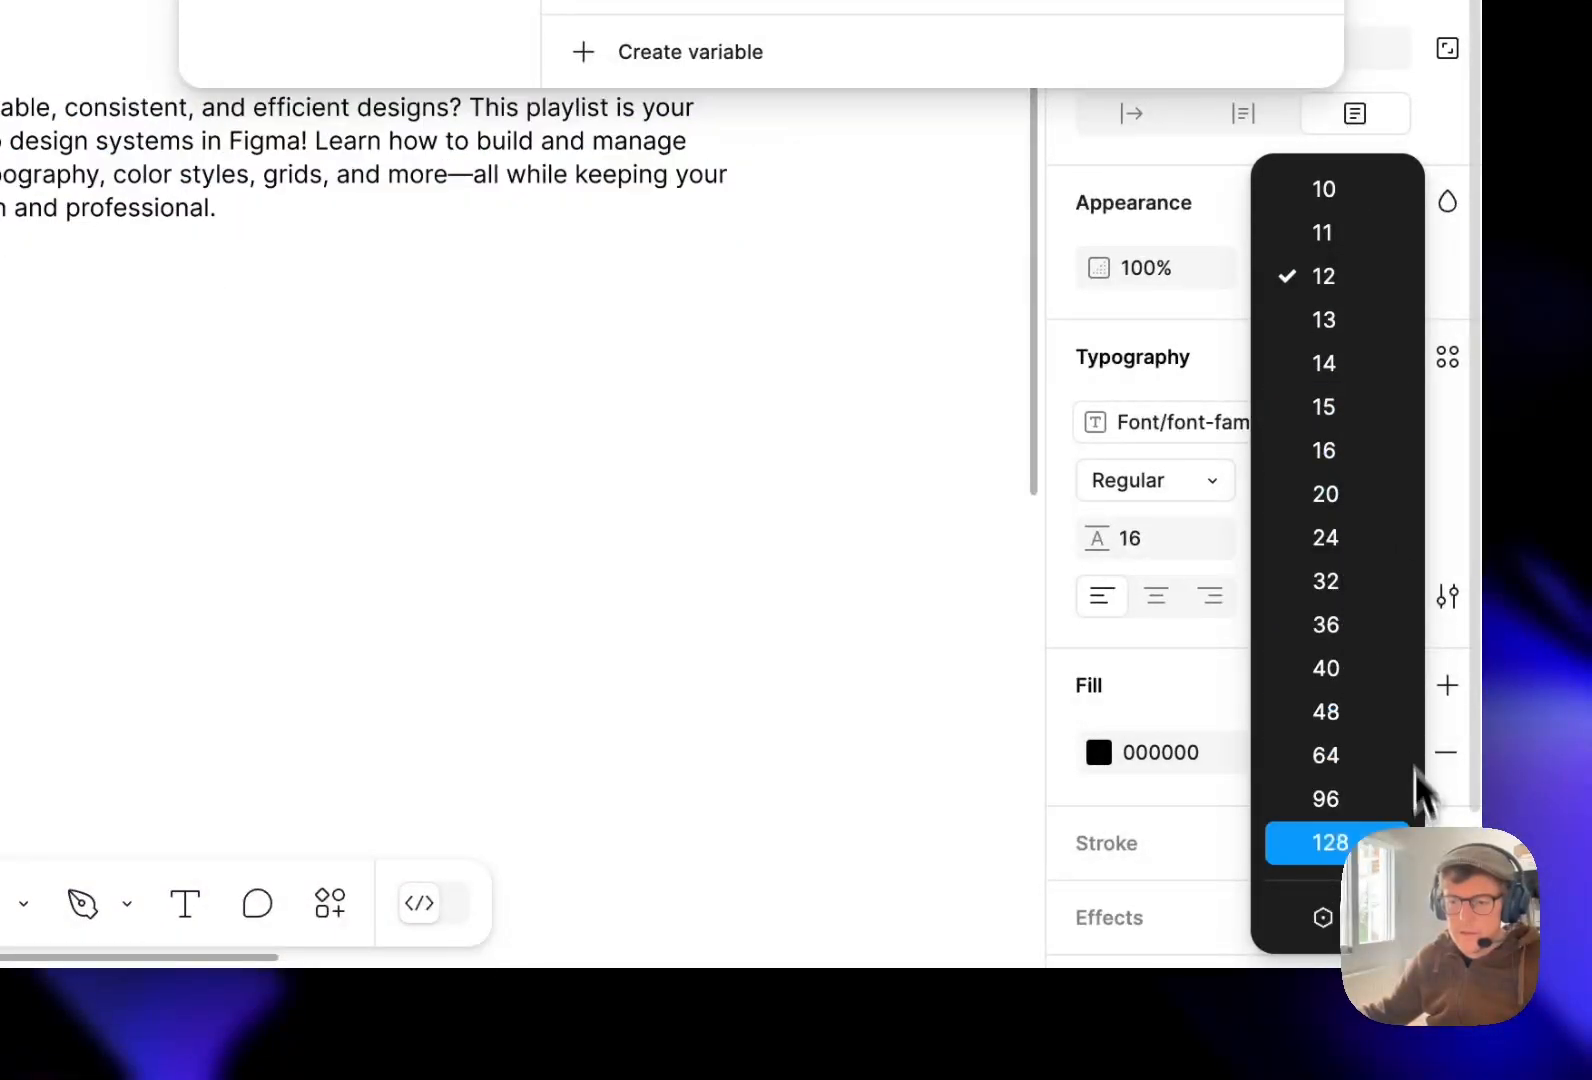
click(1320, 915)
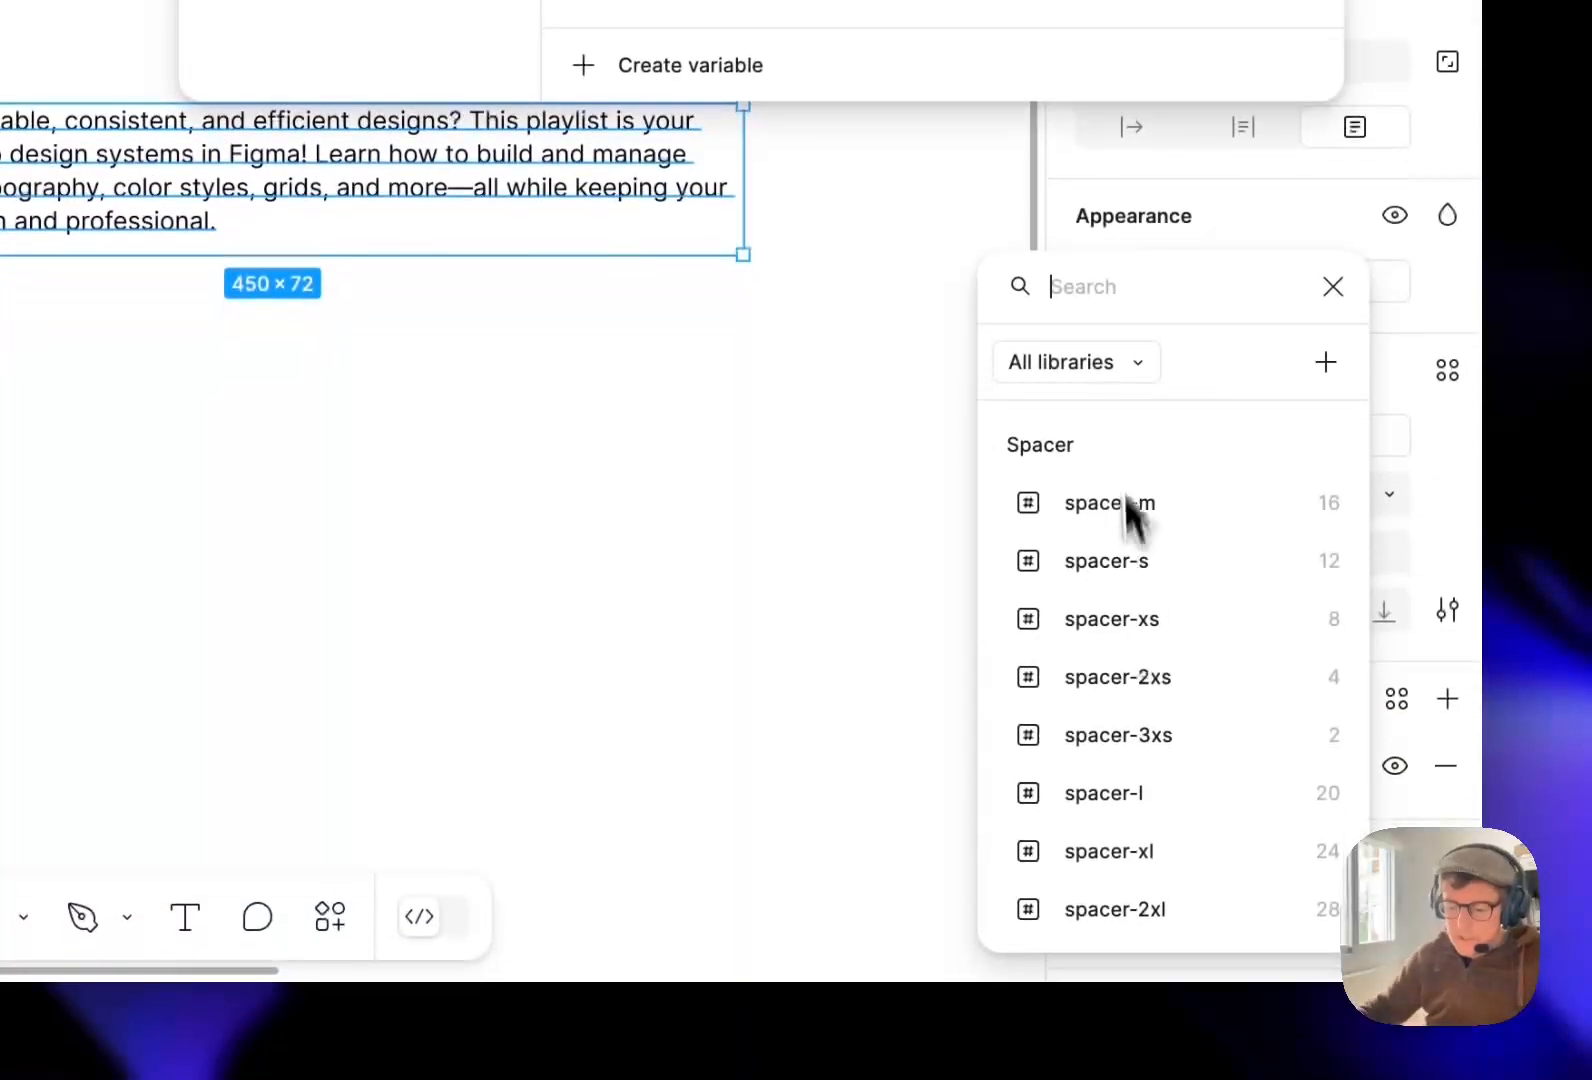
text(font)
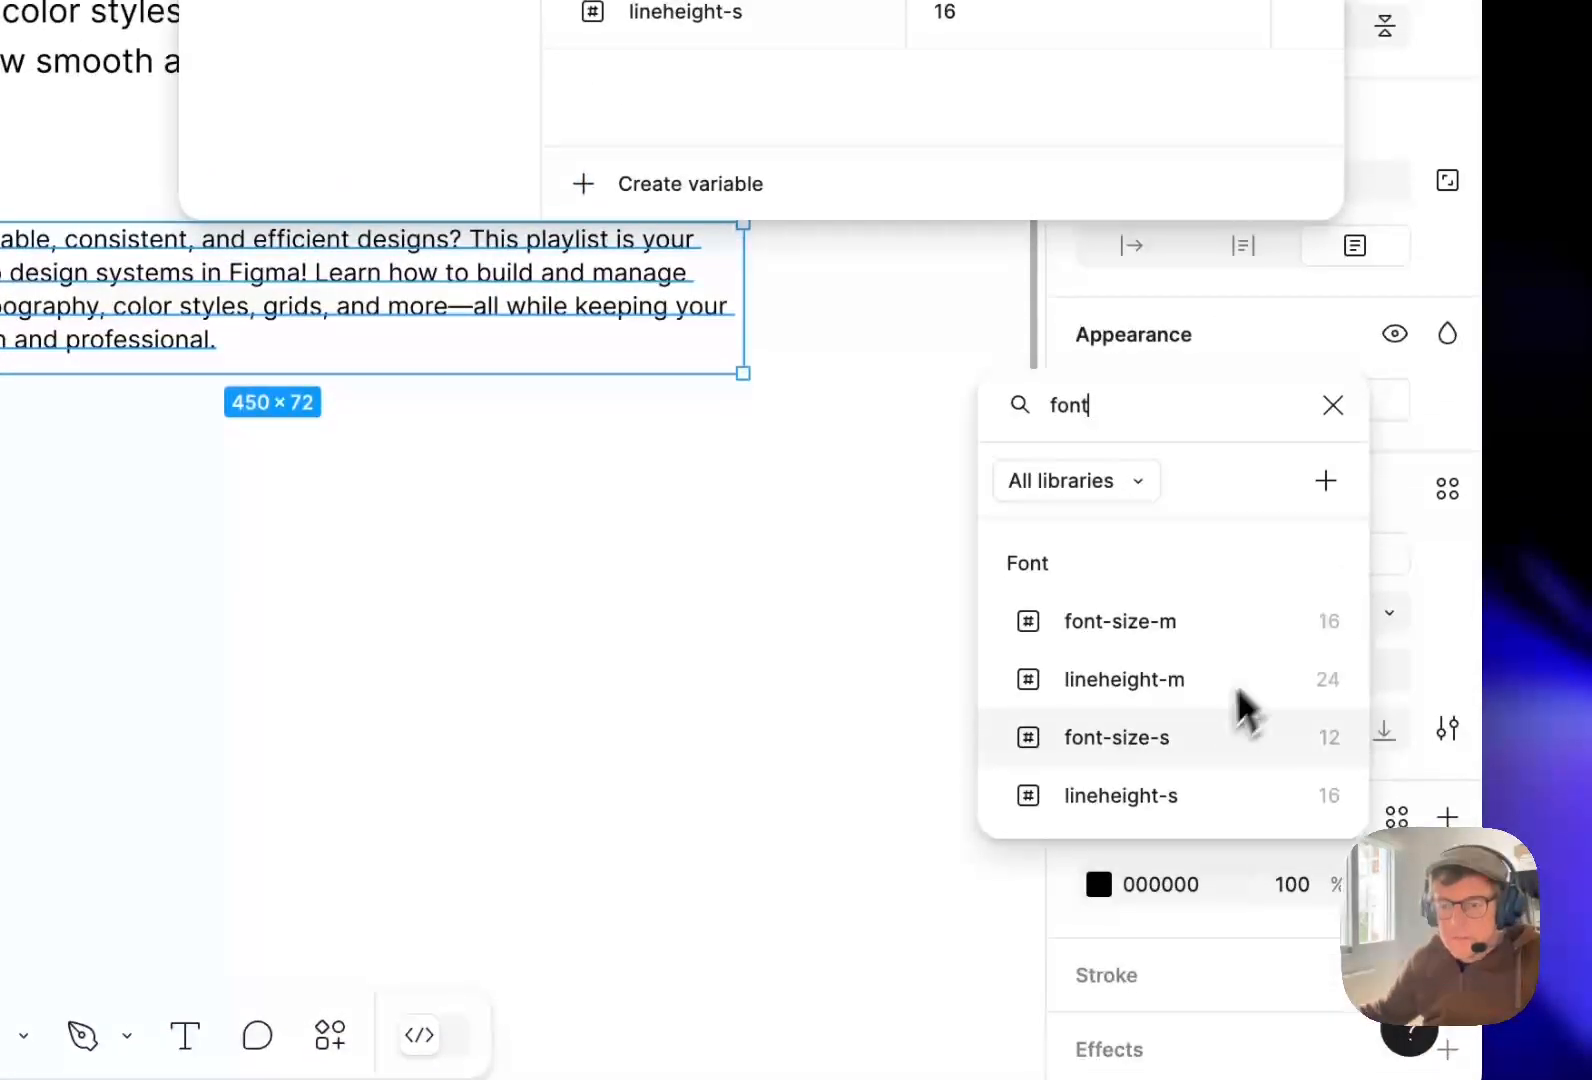
click(1198, 737)
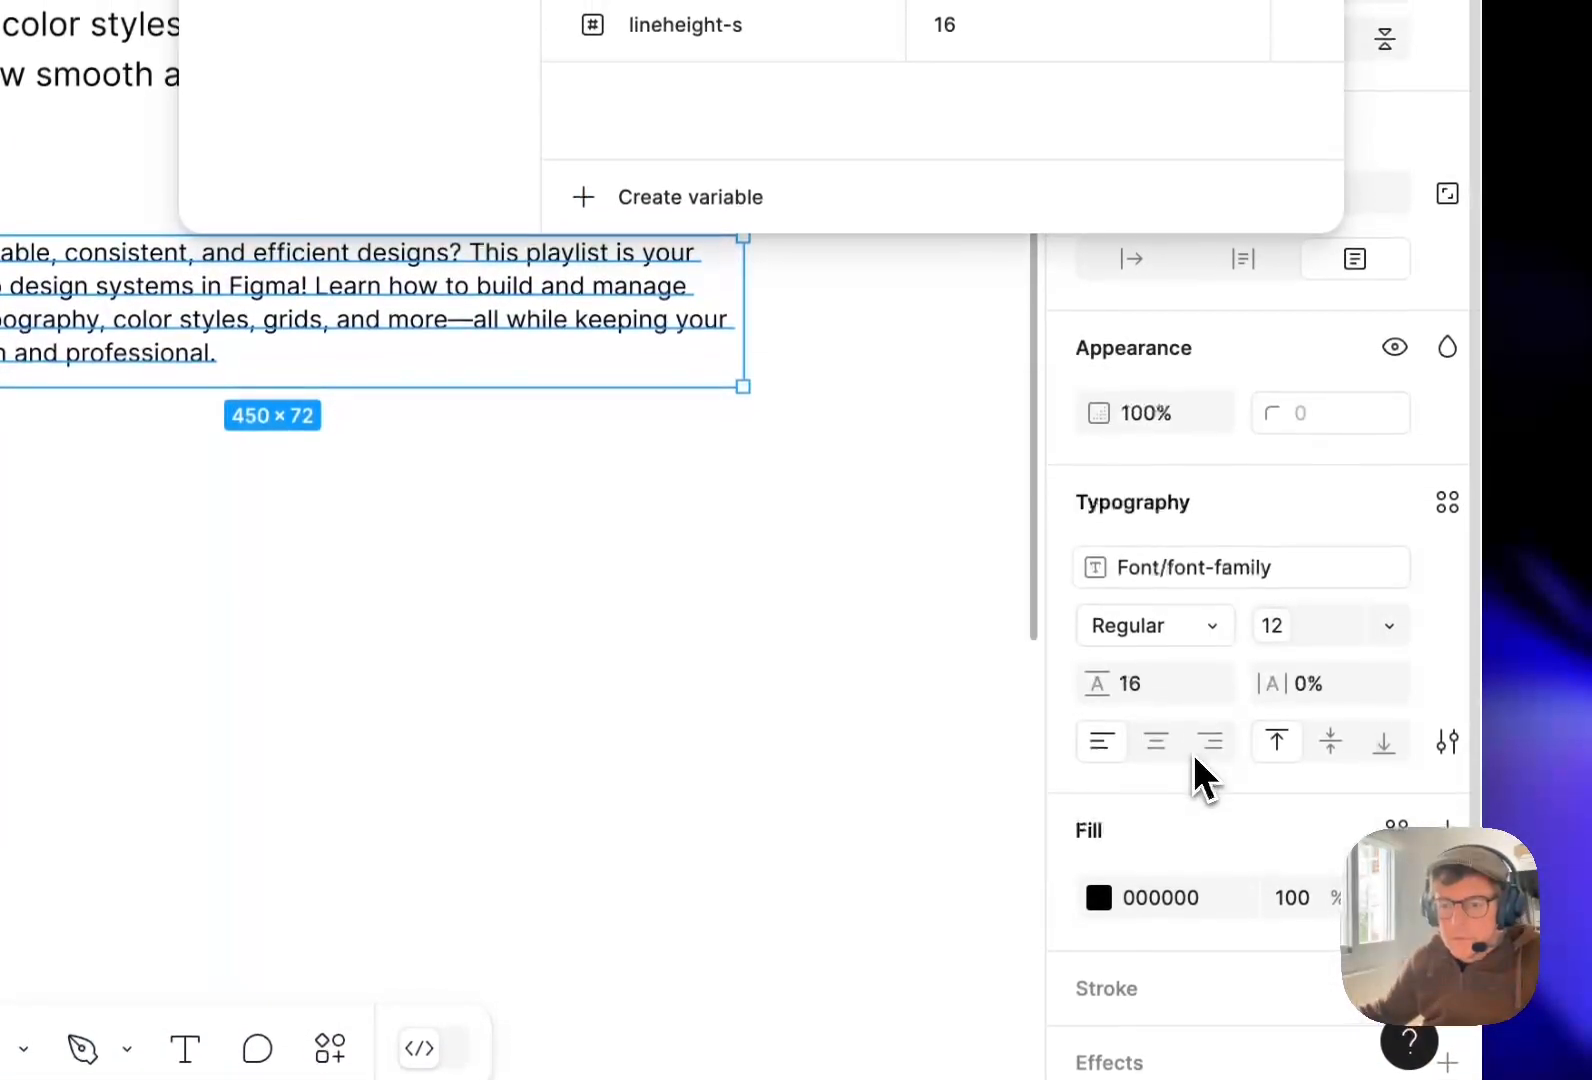
Bind the lower paragraph's line height to the lineheight-s variable and close the variables.
click(1211, 671)
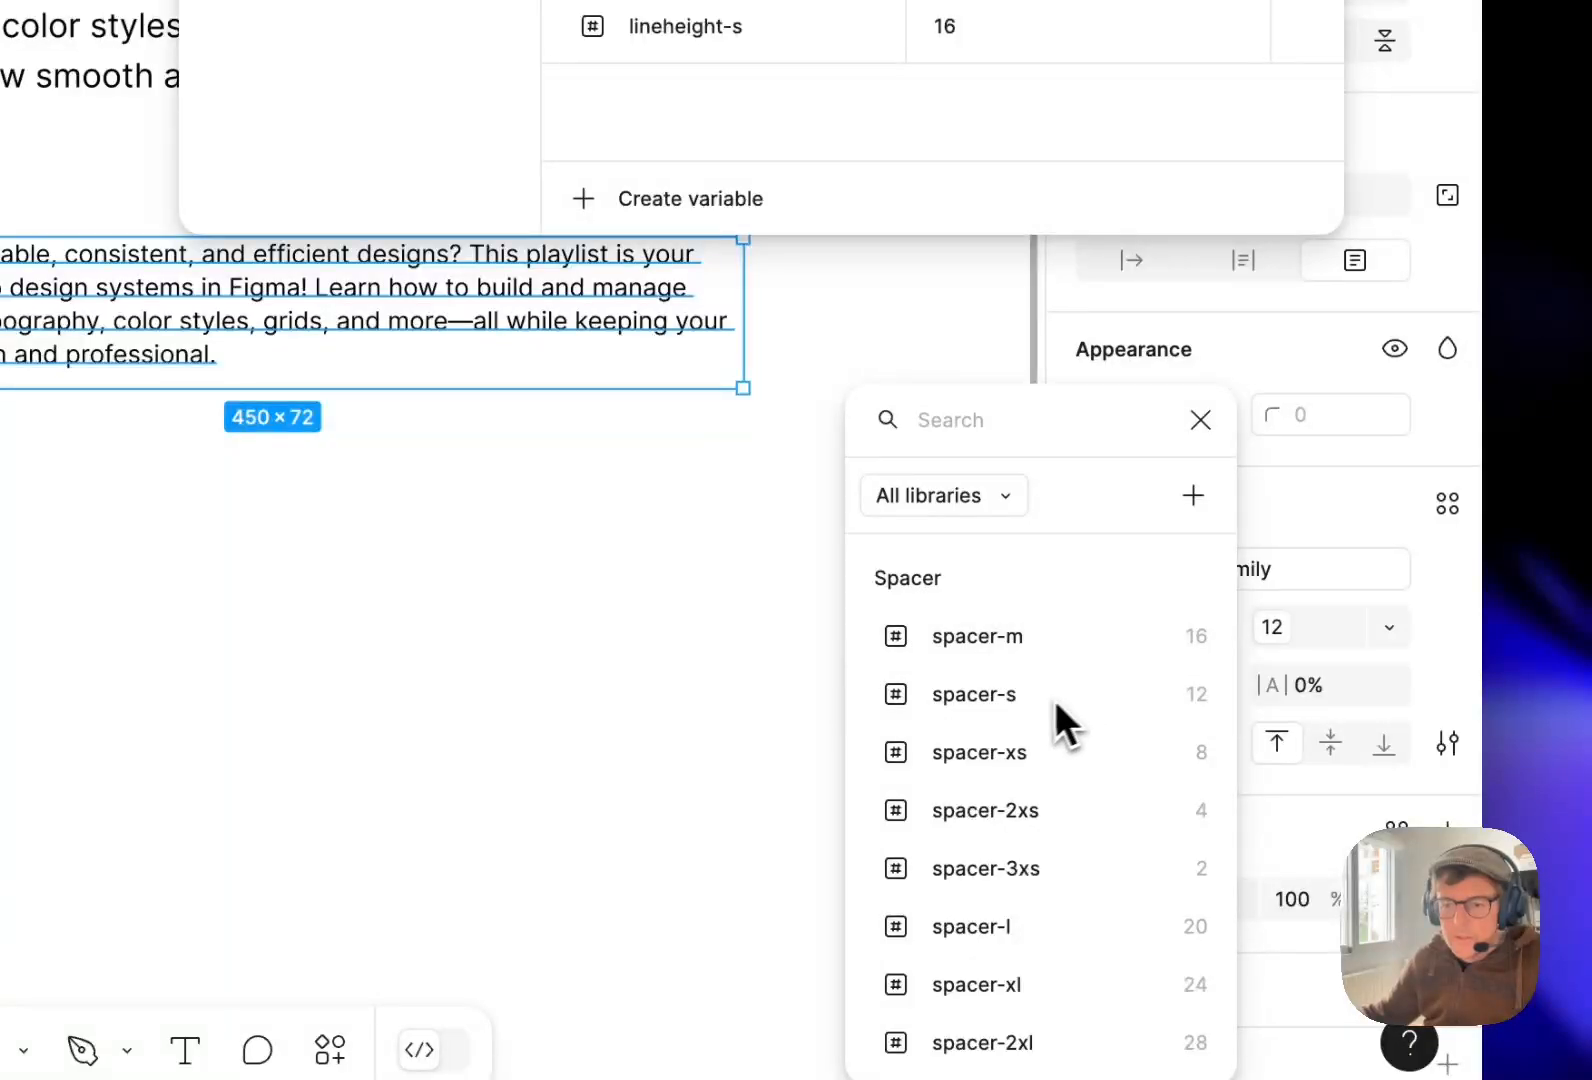
text(font)
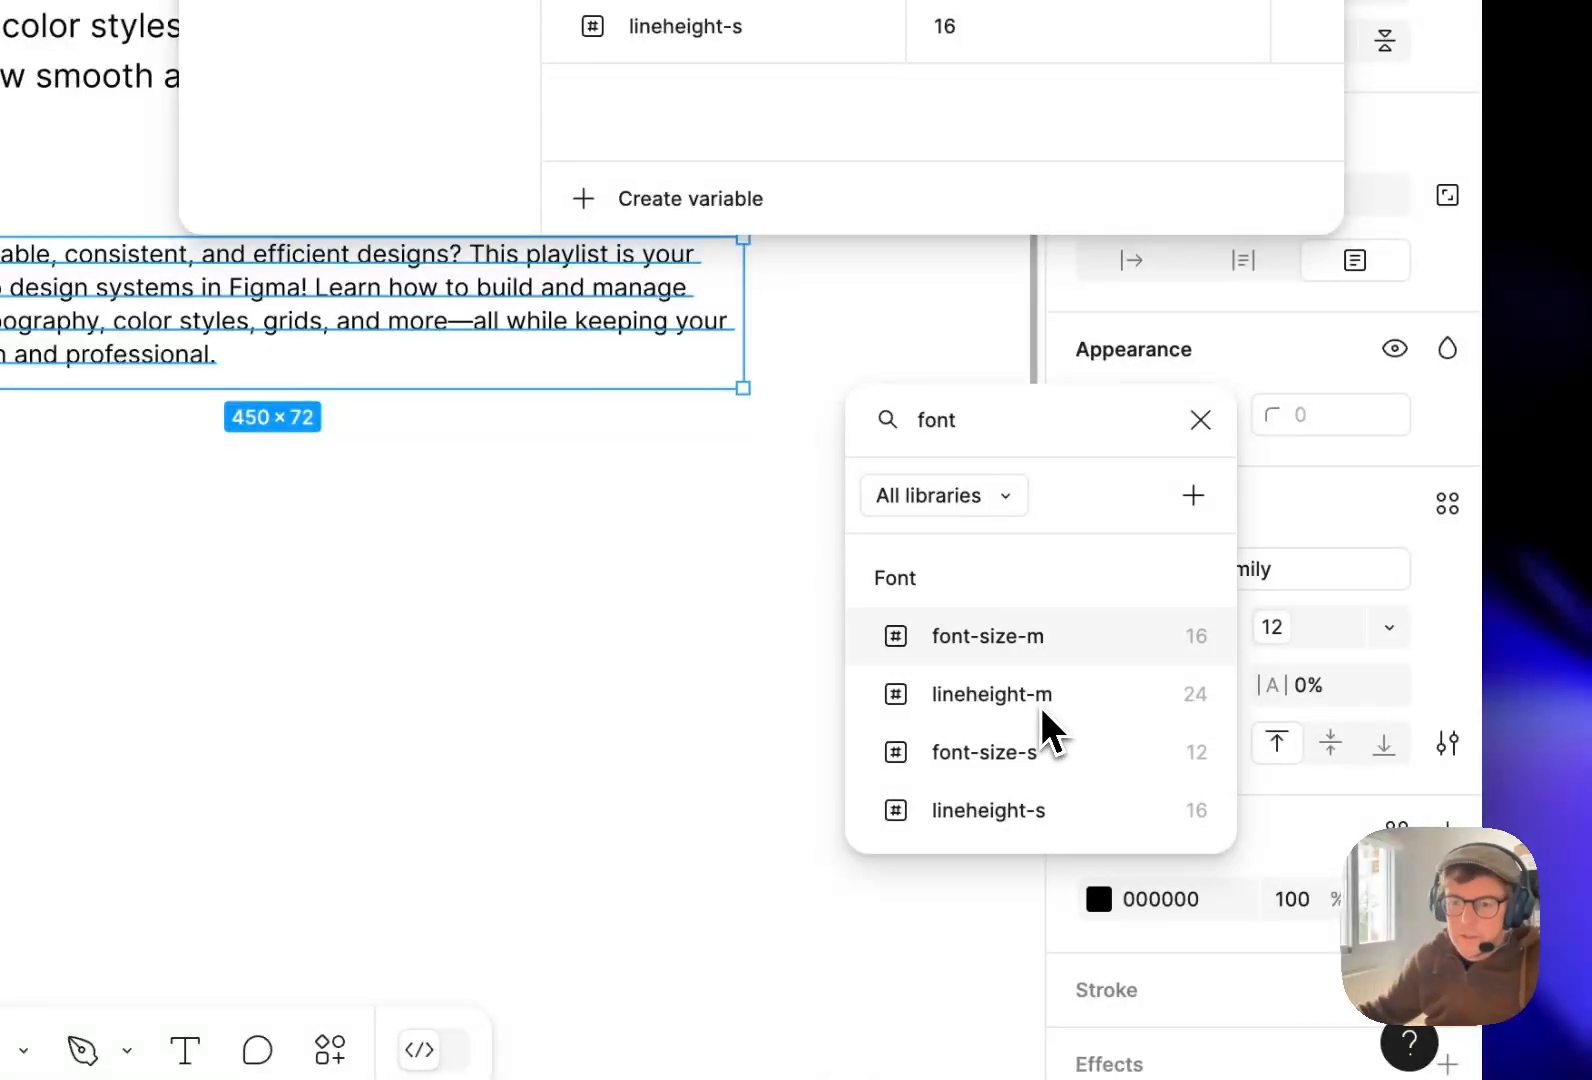
click(1000, 788)
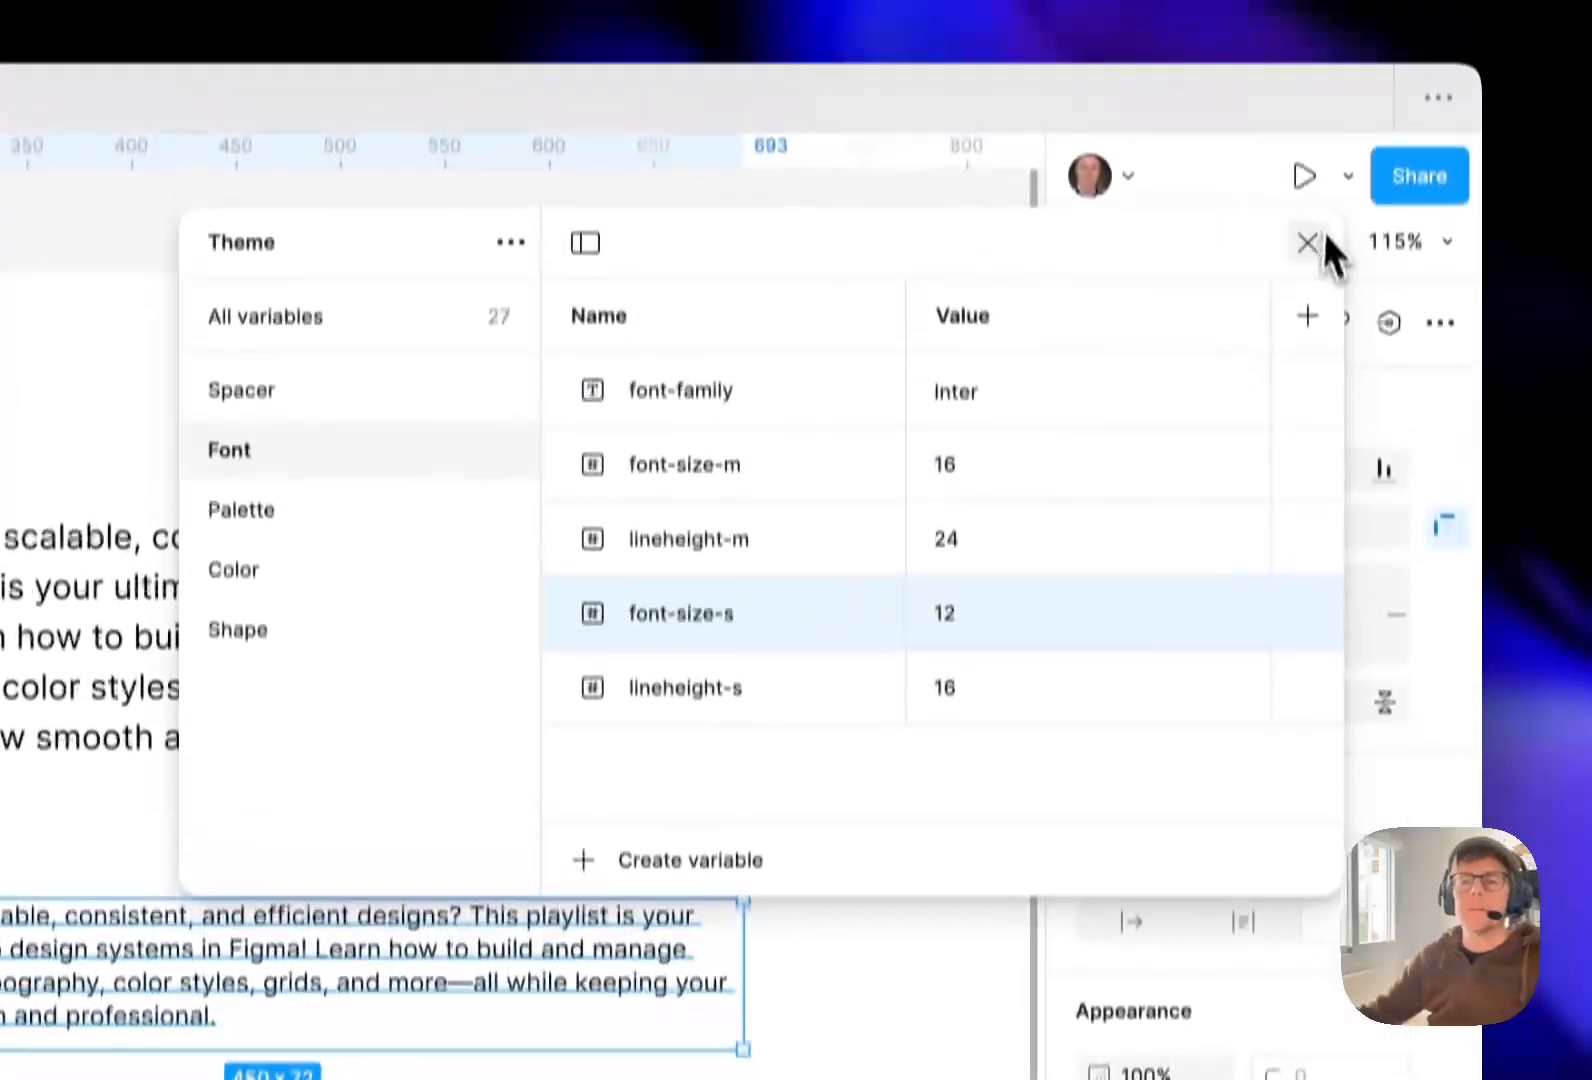
click(1309, 242)
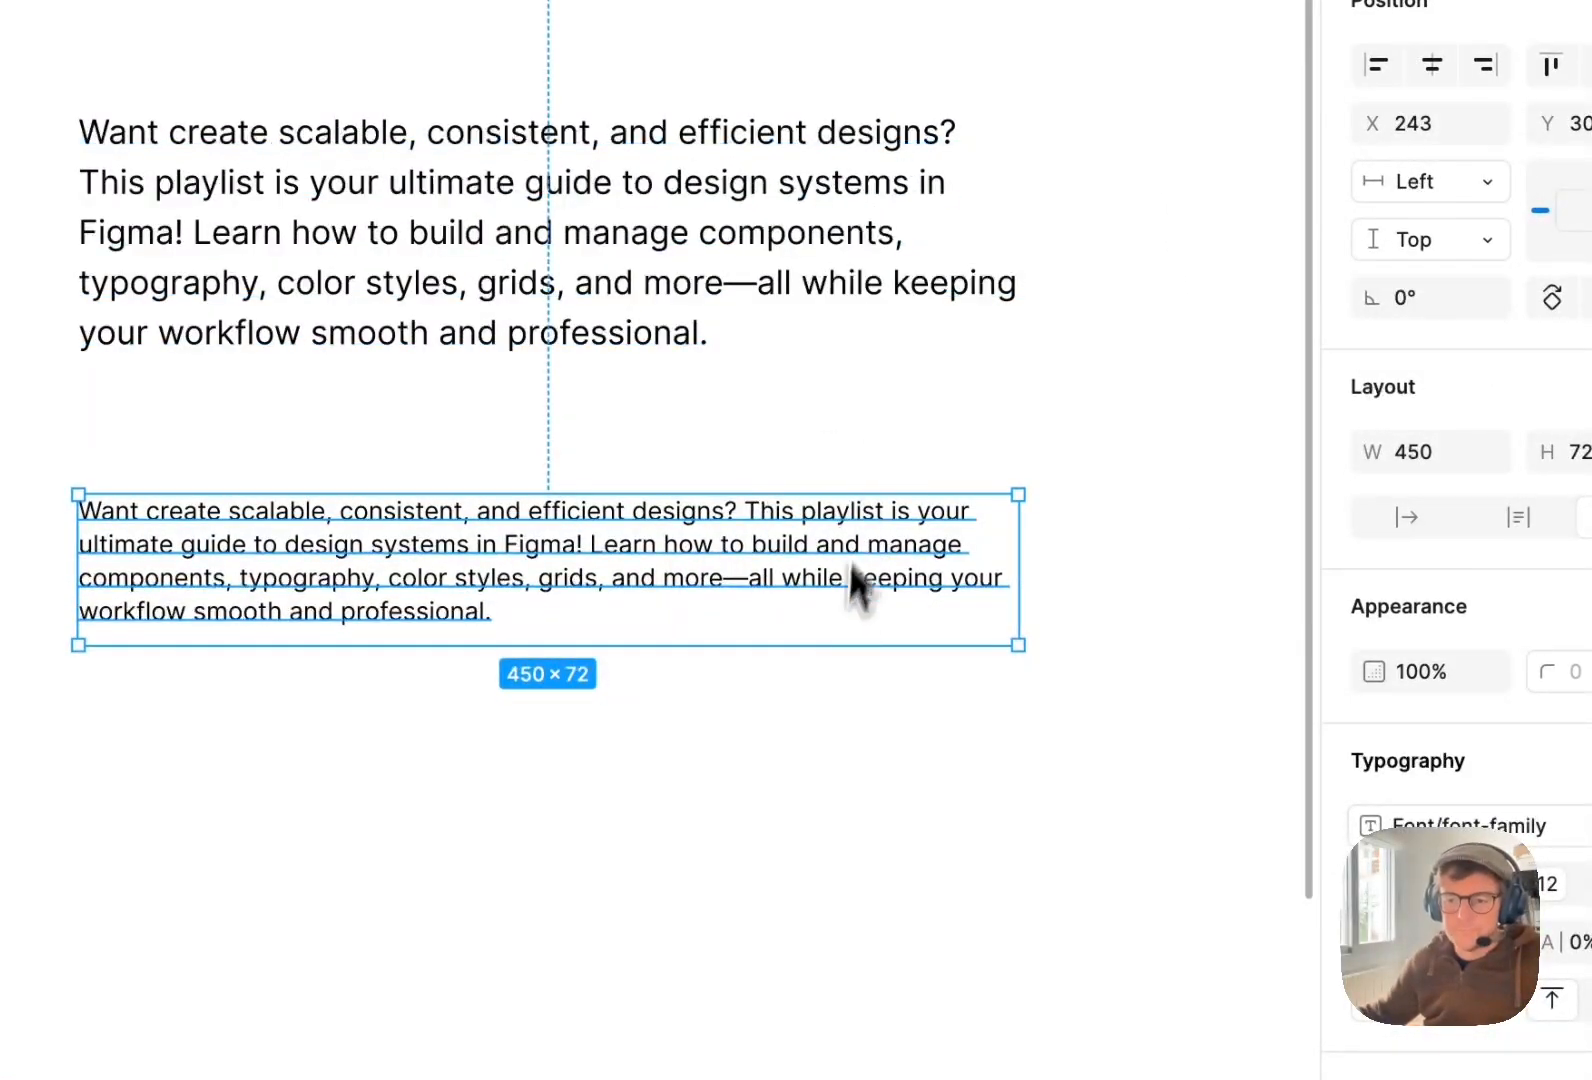
Apply the color-text variable to the fill of the lower sample paragraph.
click(1400, 688)
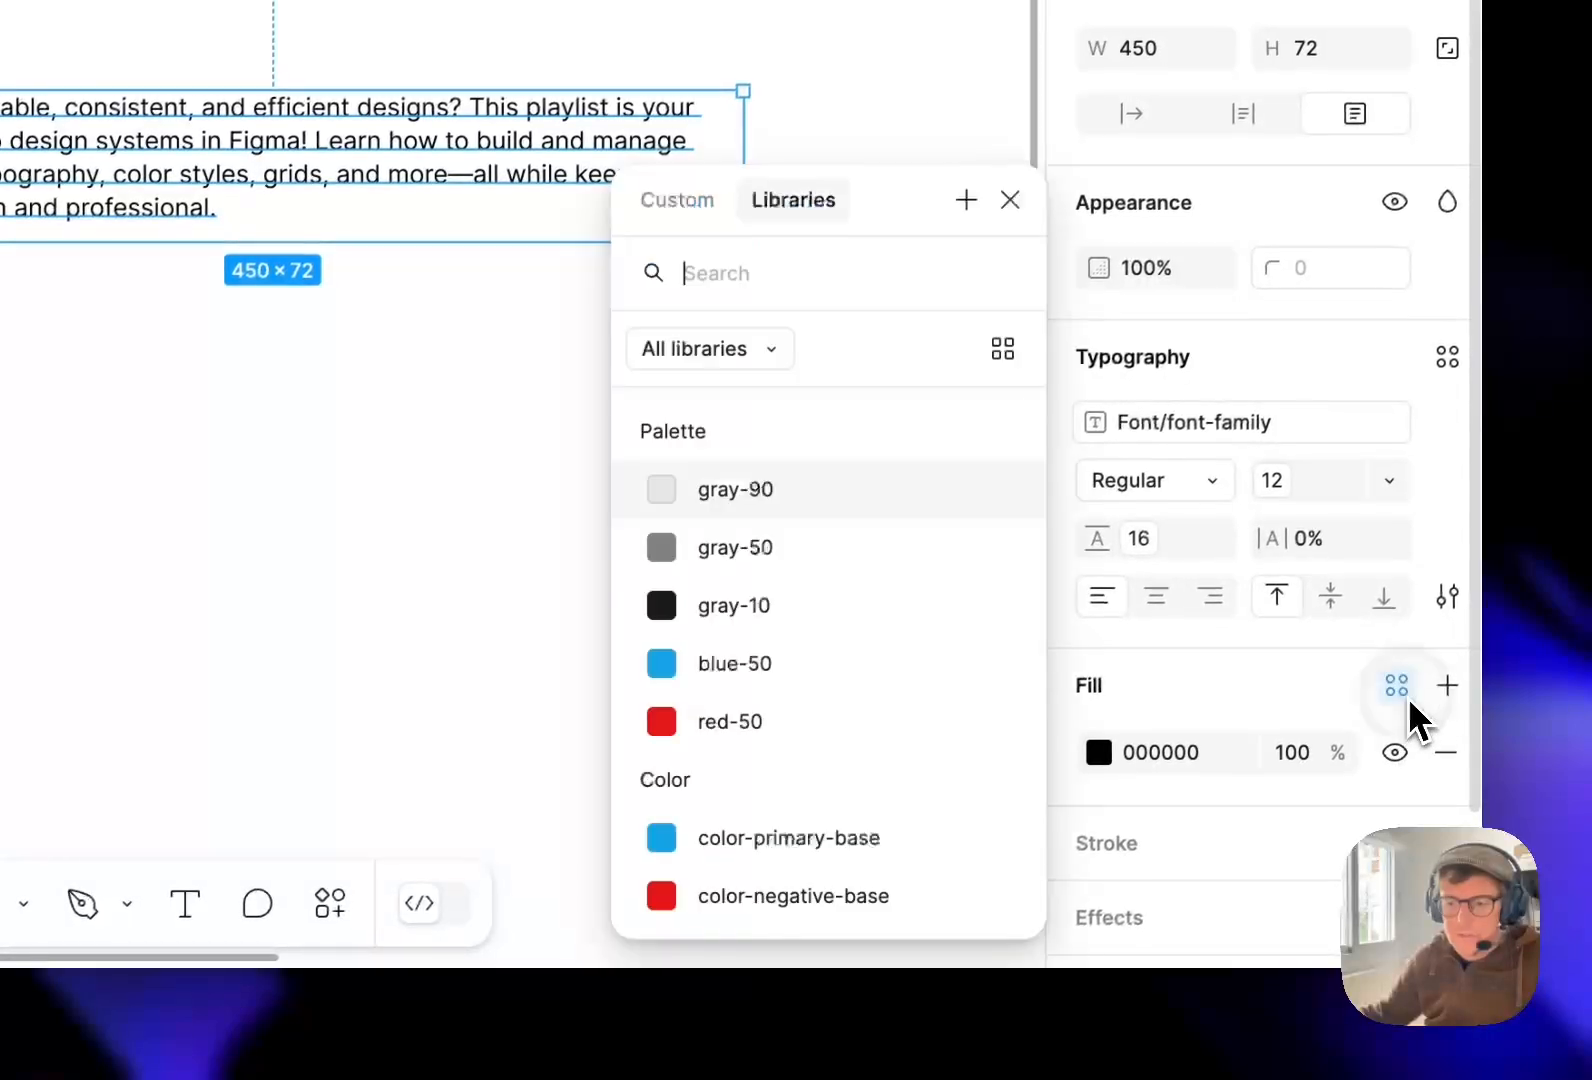
scroll(892, 720, down, 5)
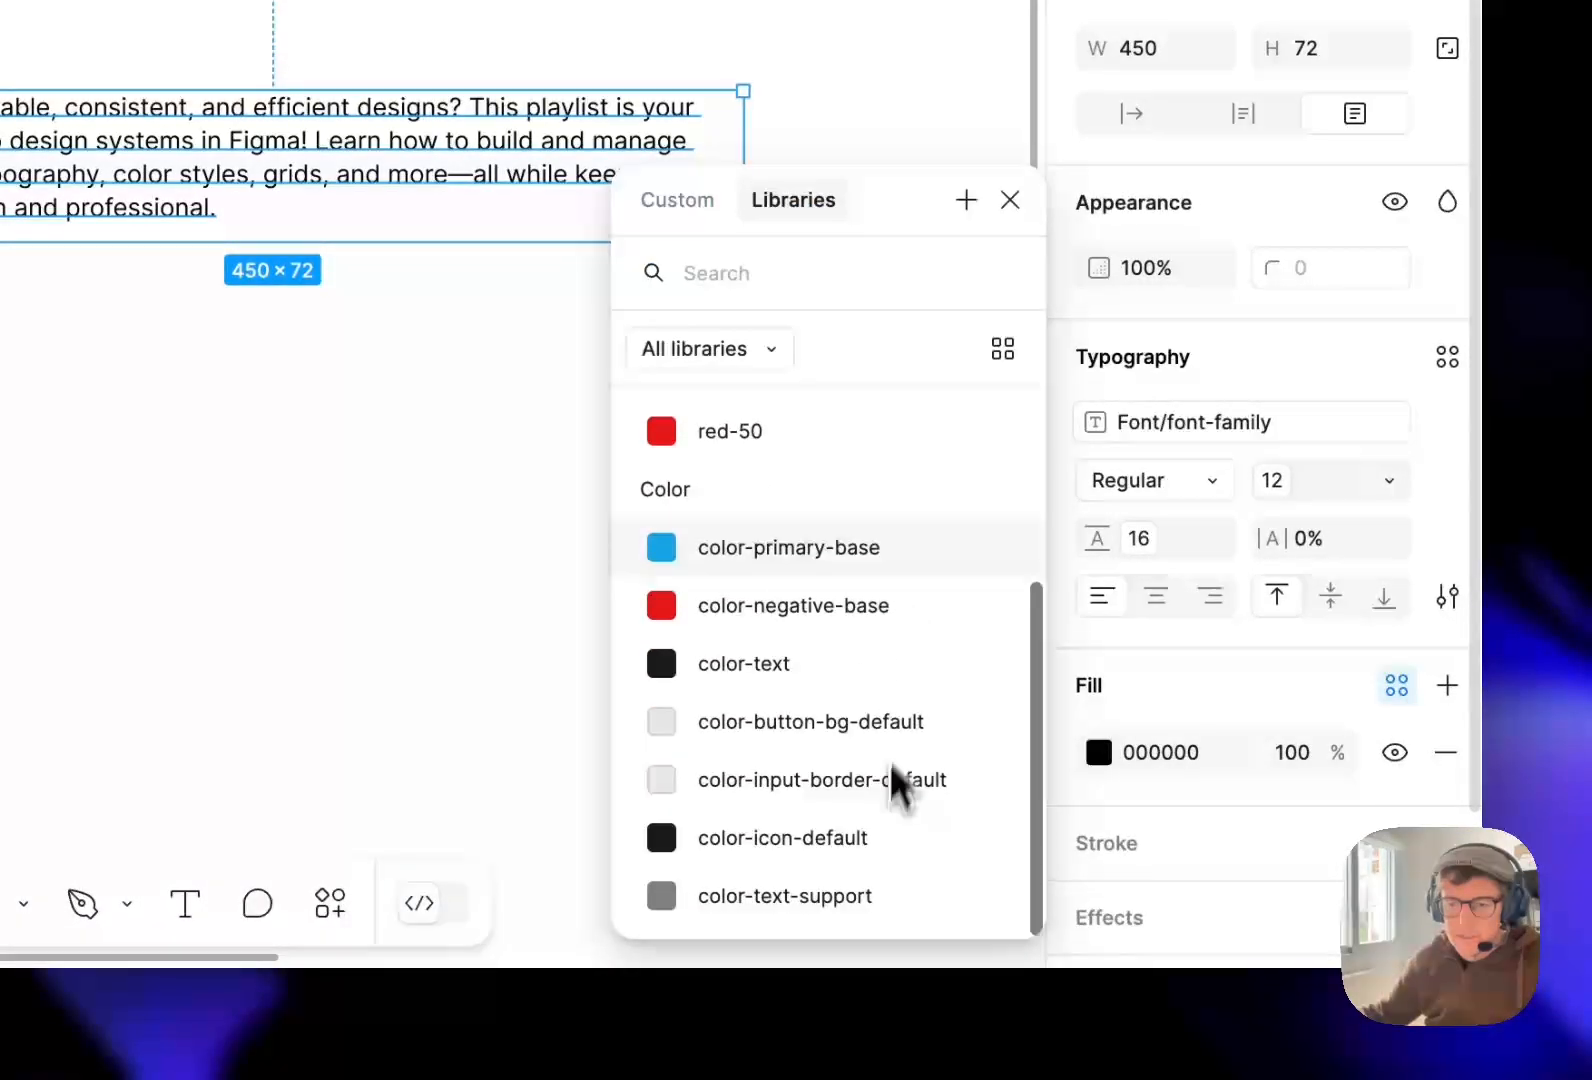
click(803, 652)
click(634, 398)
click(188, 102)
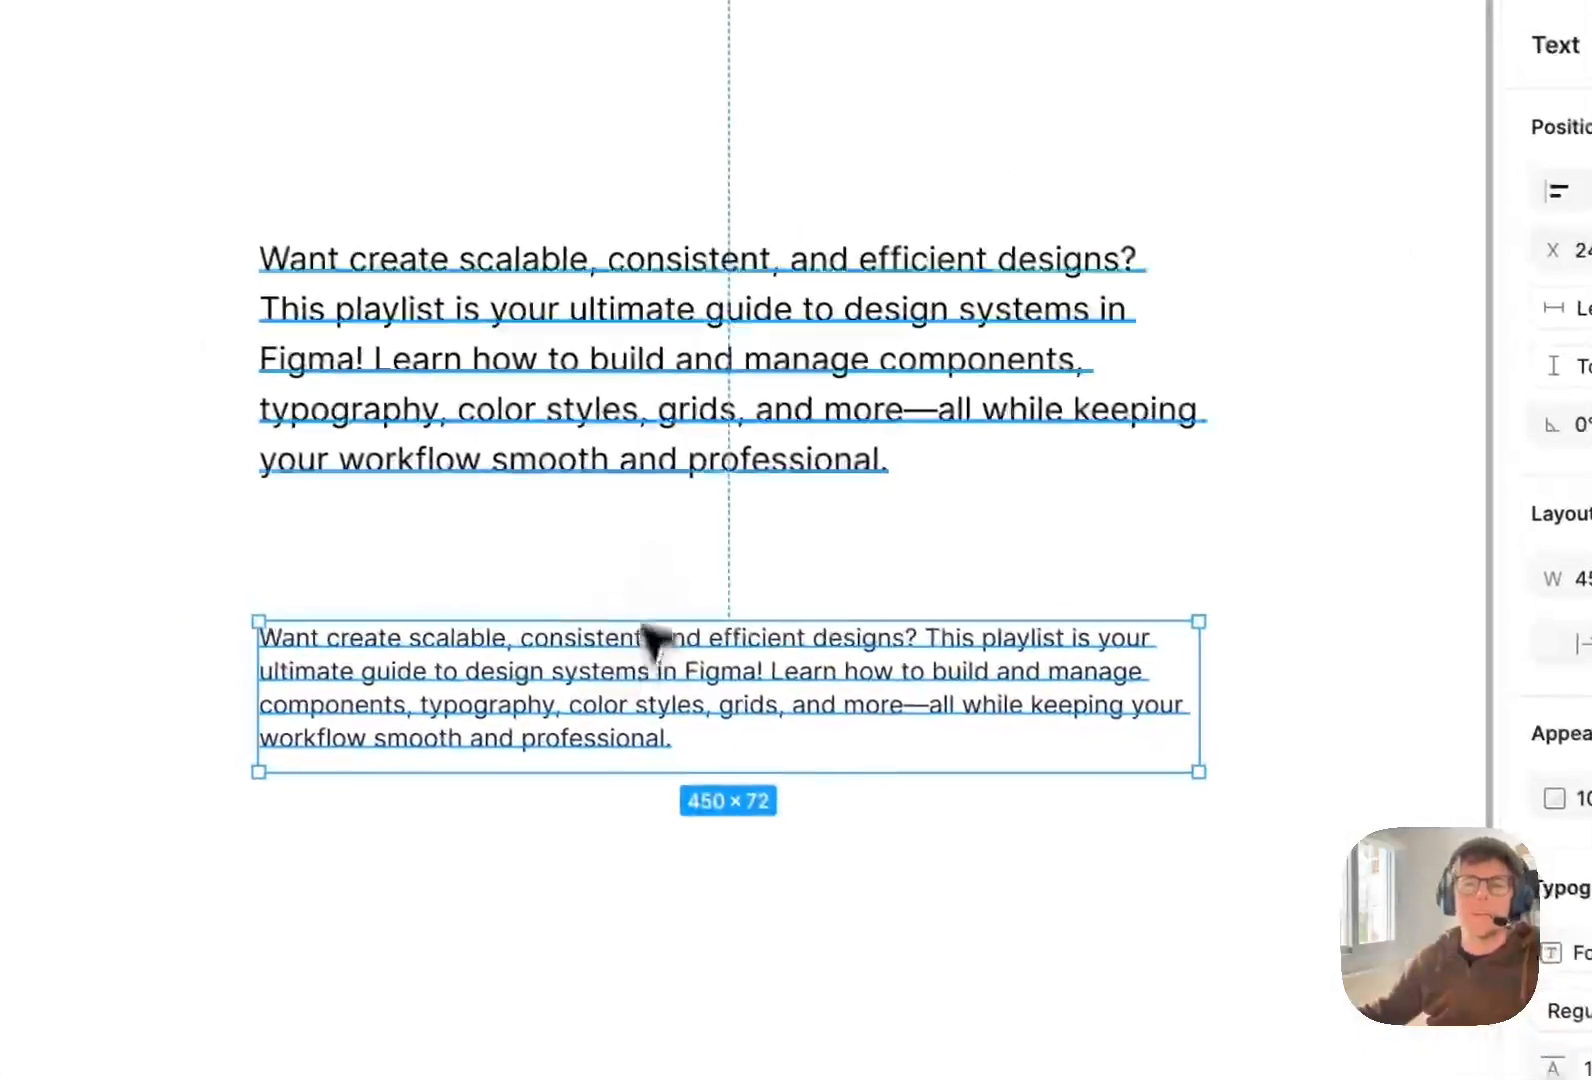
Apply the color-text variable to the fill of the upper sample paragraph.
click(628, 417)
click(616, 702)
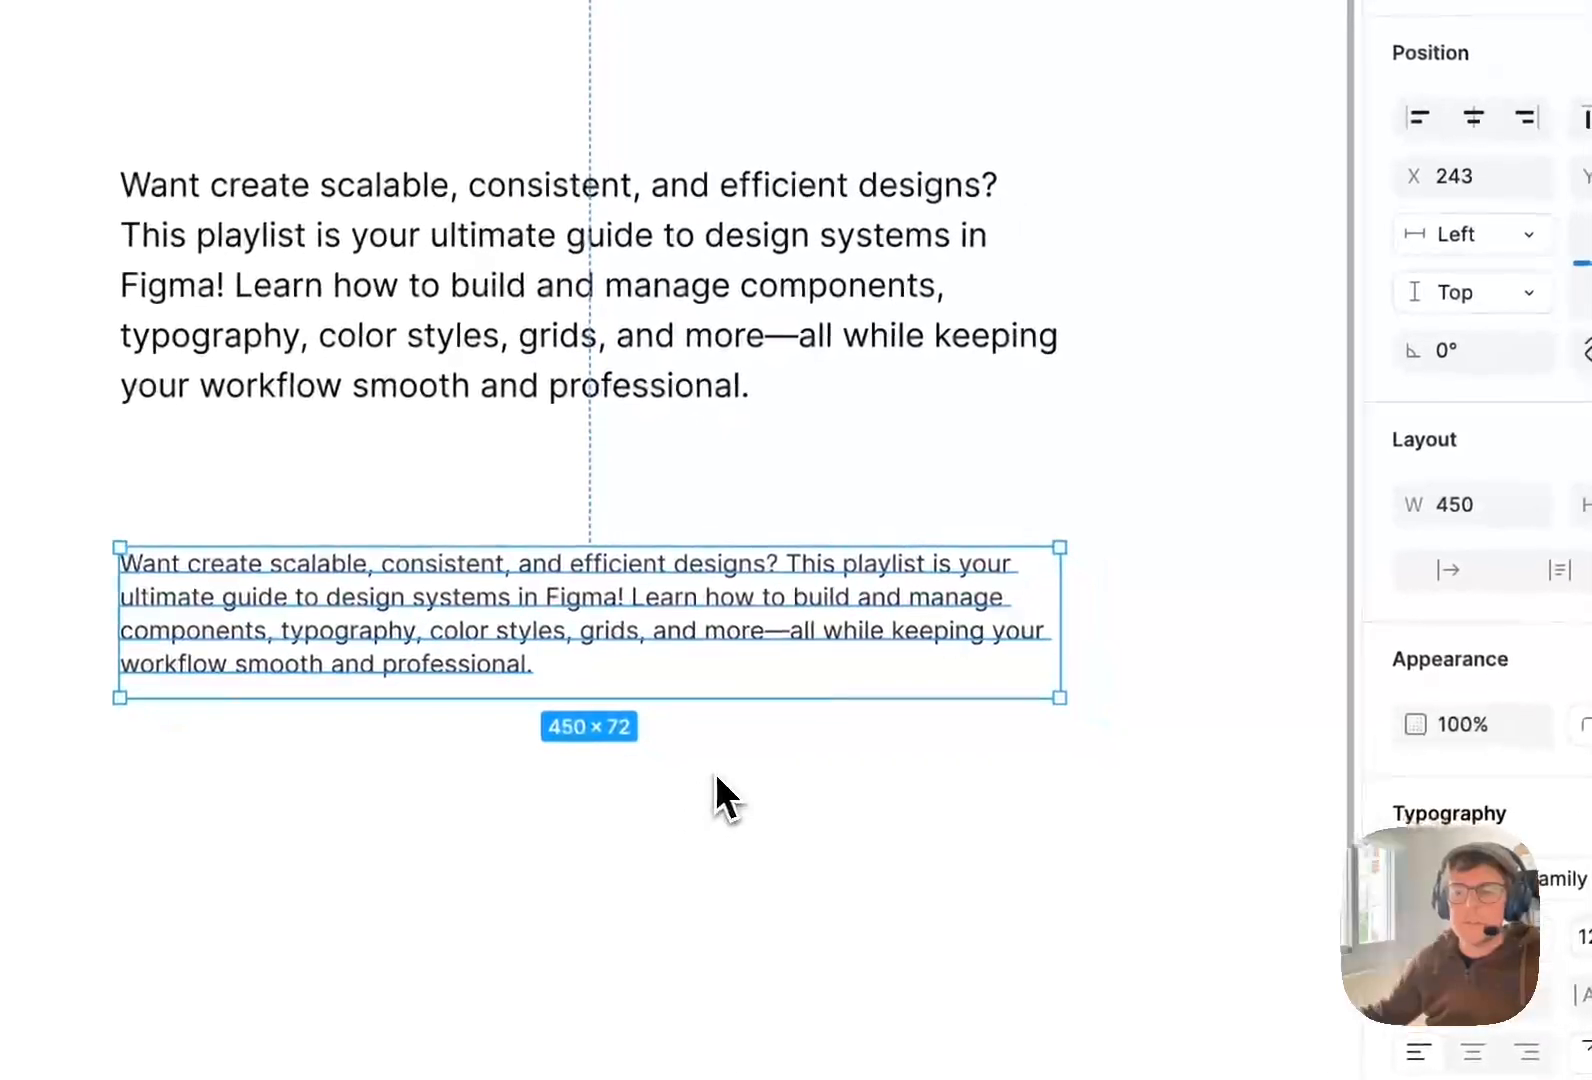
click(721, 333)
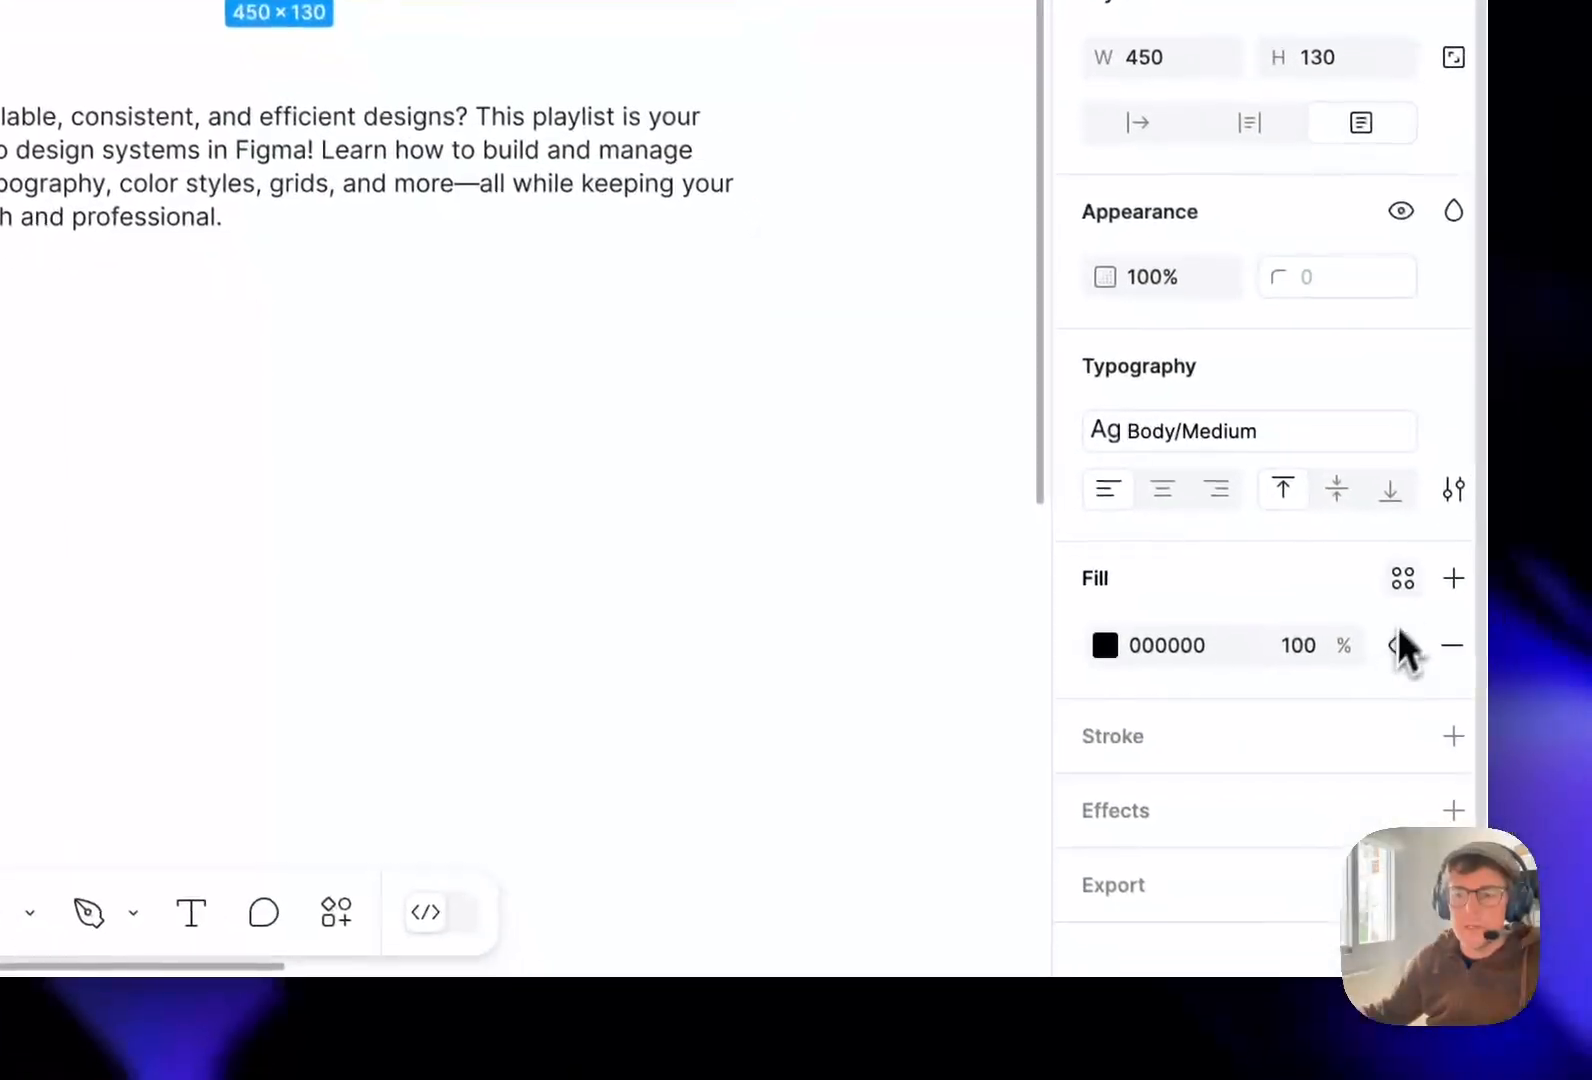
click(1403, 578)
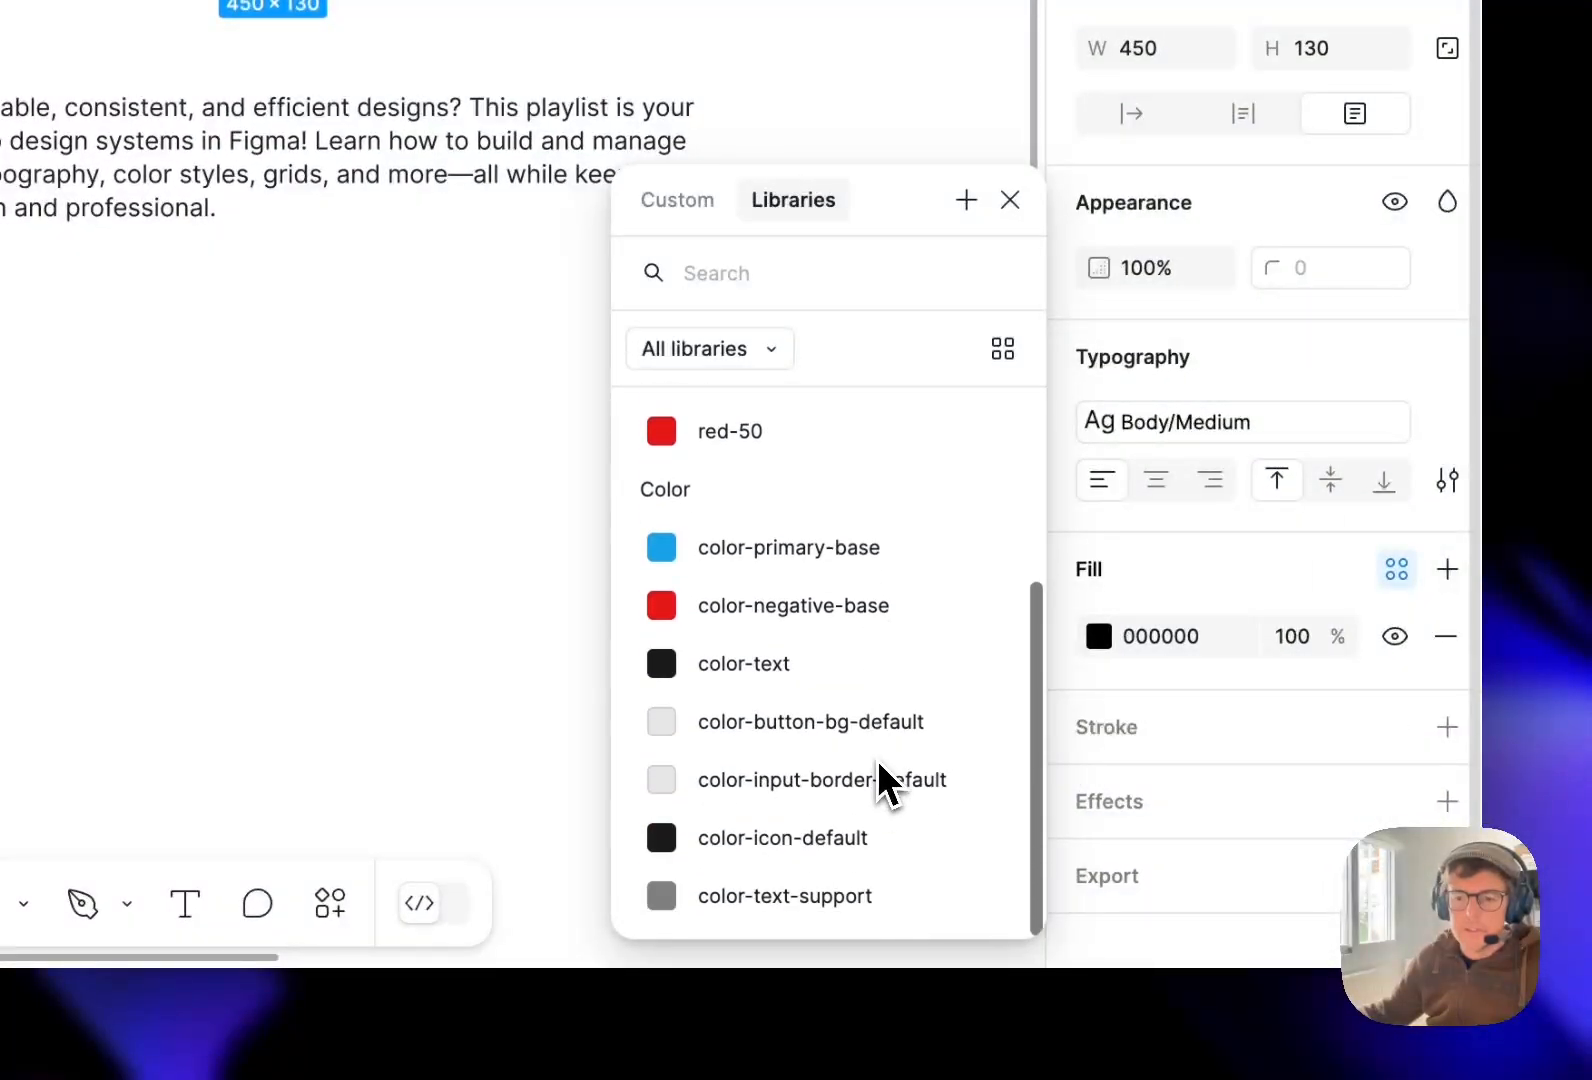
click(785, 660)
click(352, 295)
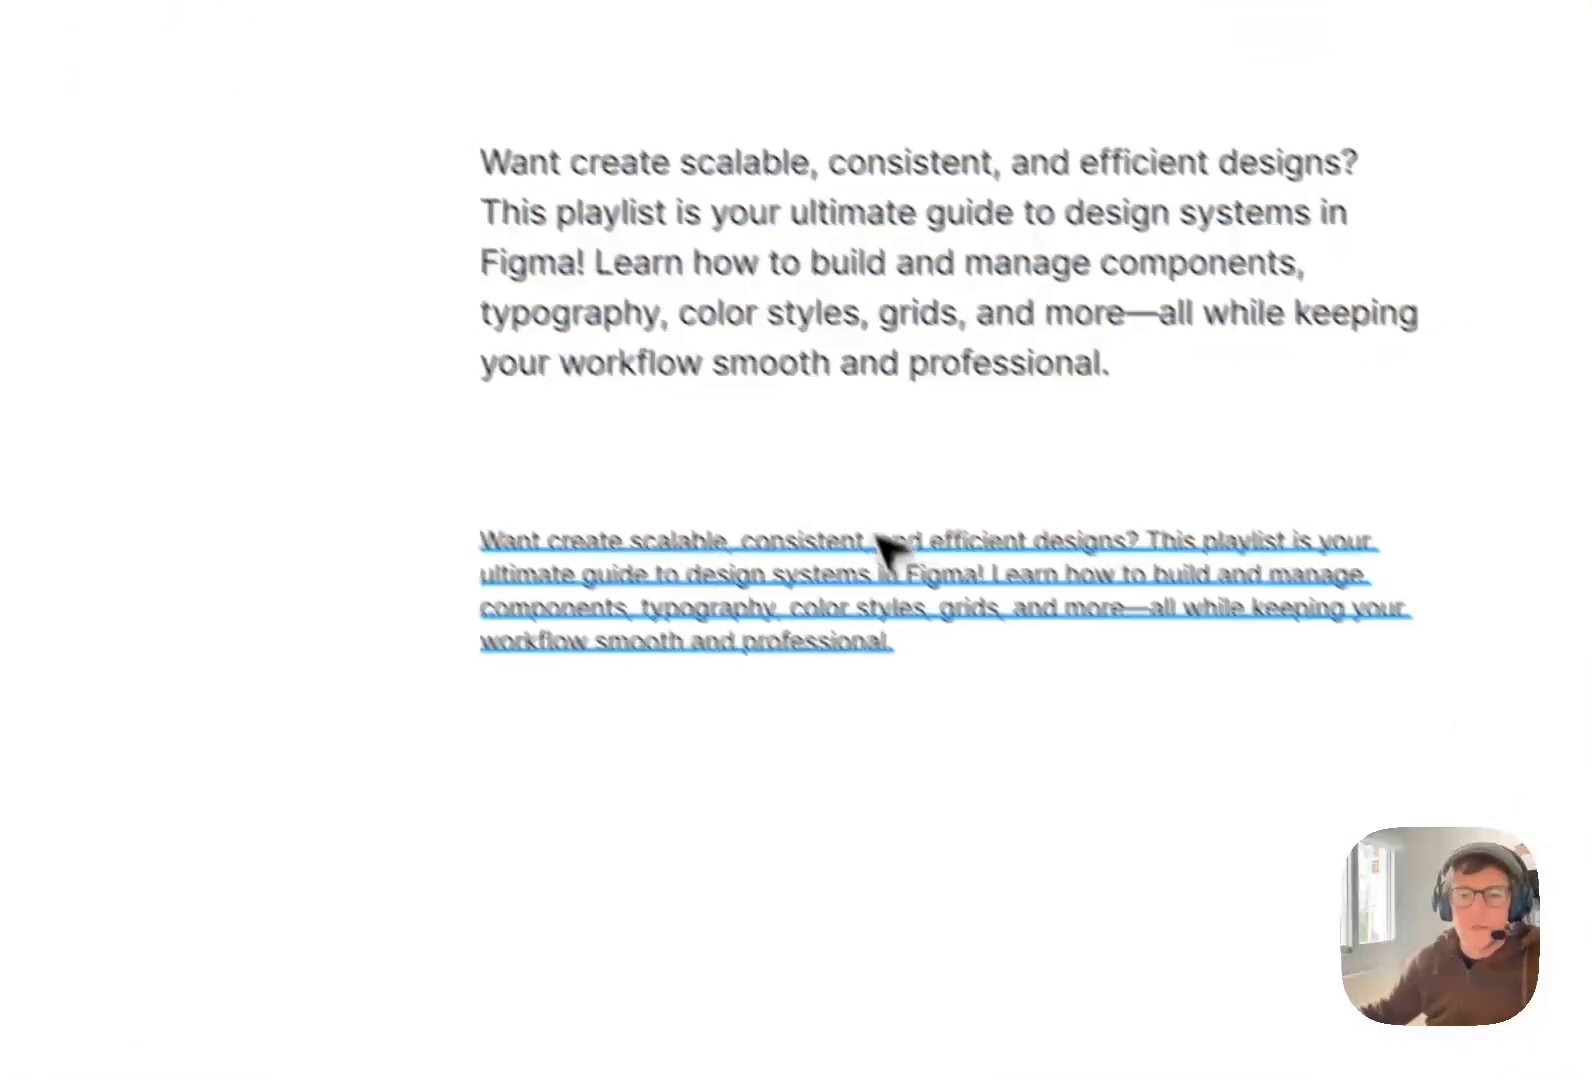
click(882, 548)
click(836, 755)
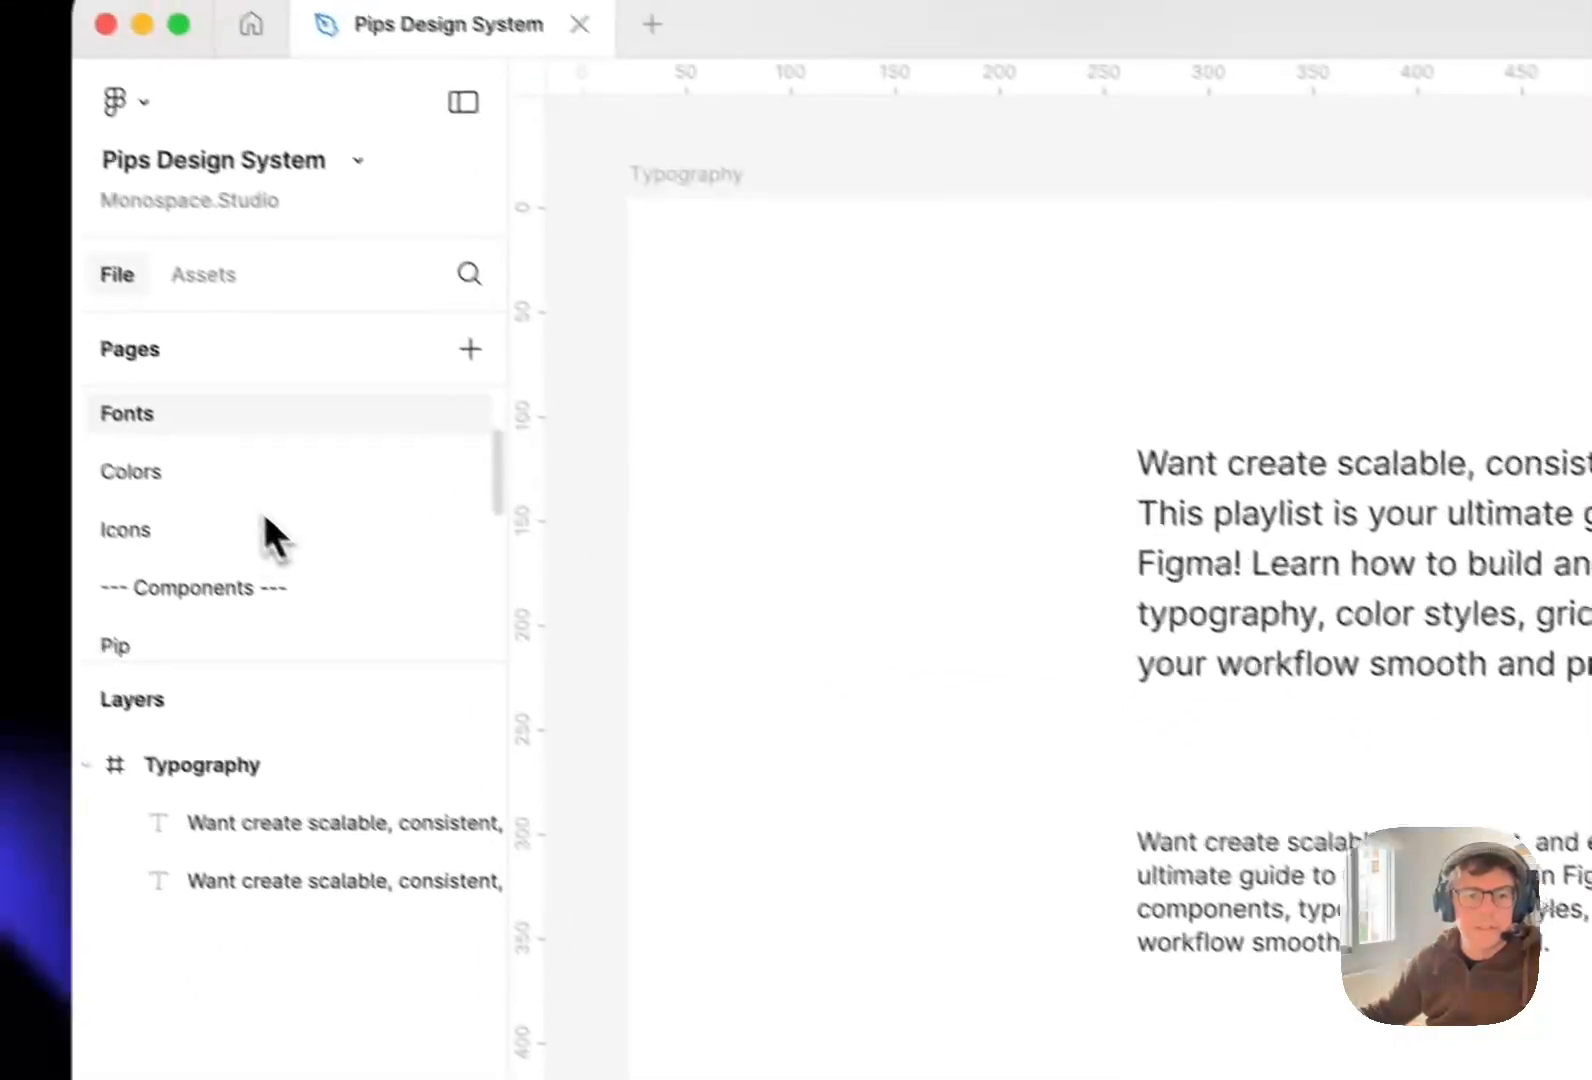
Open the Pip page and check which text styles are available for the Support Text layer.
scroll(264, 520, down, 2)
click(300, 525)
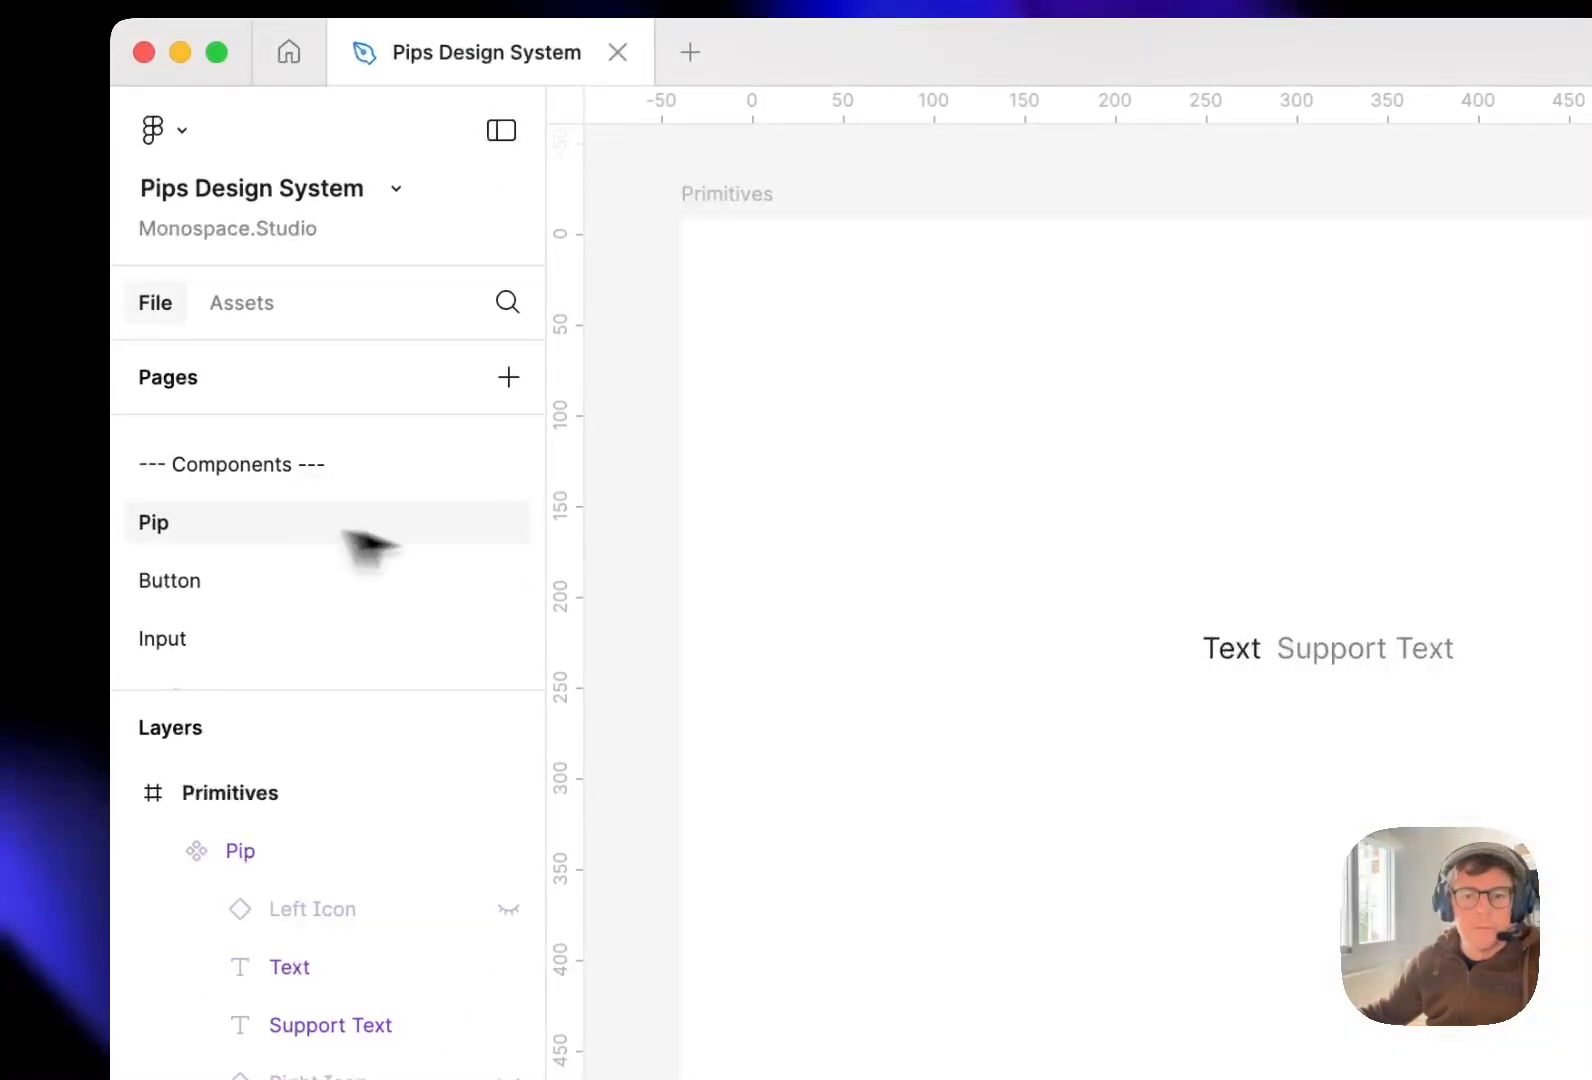
click(936, 574)
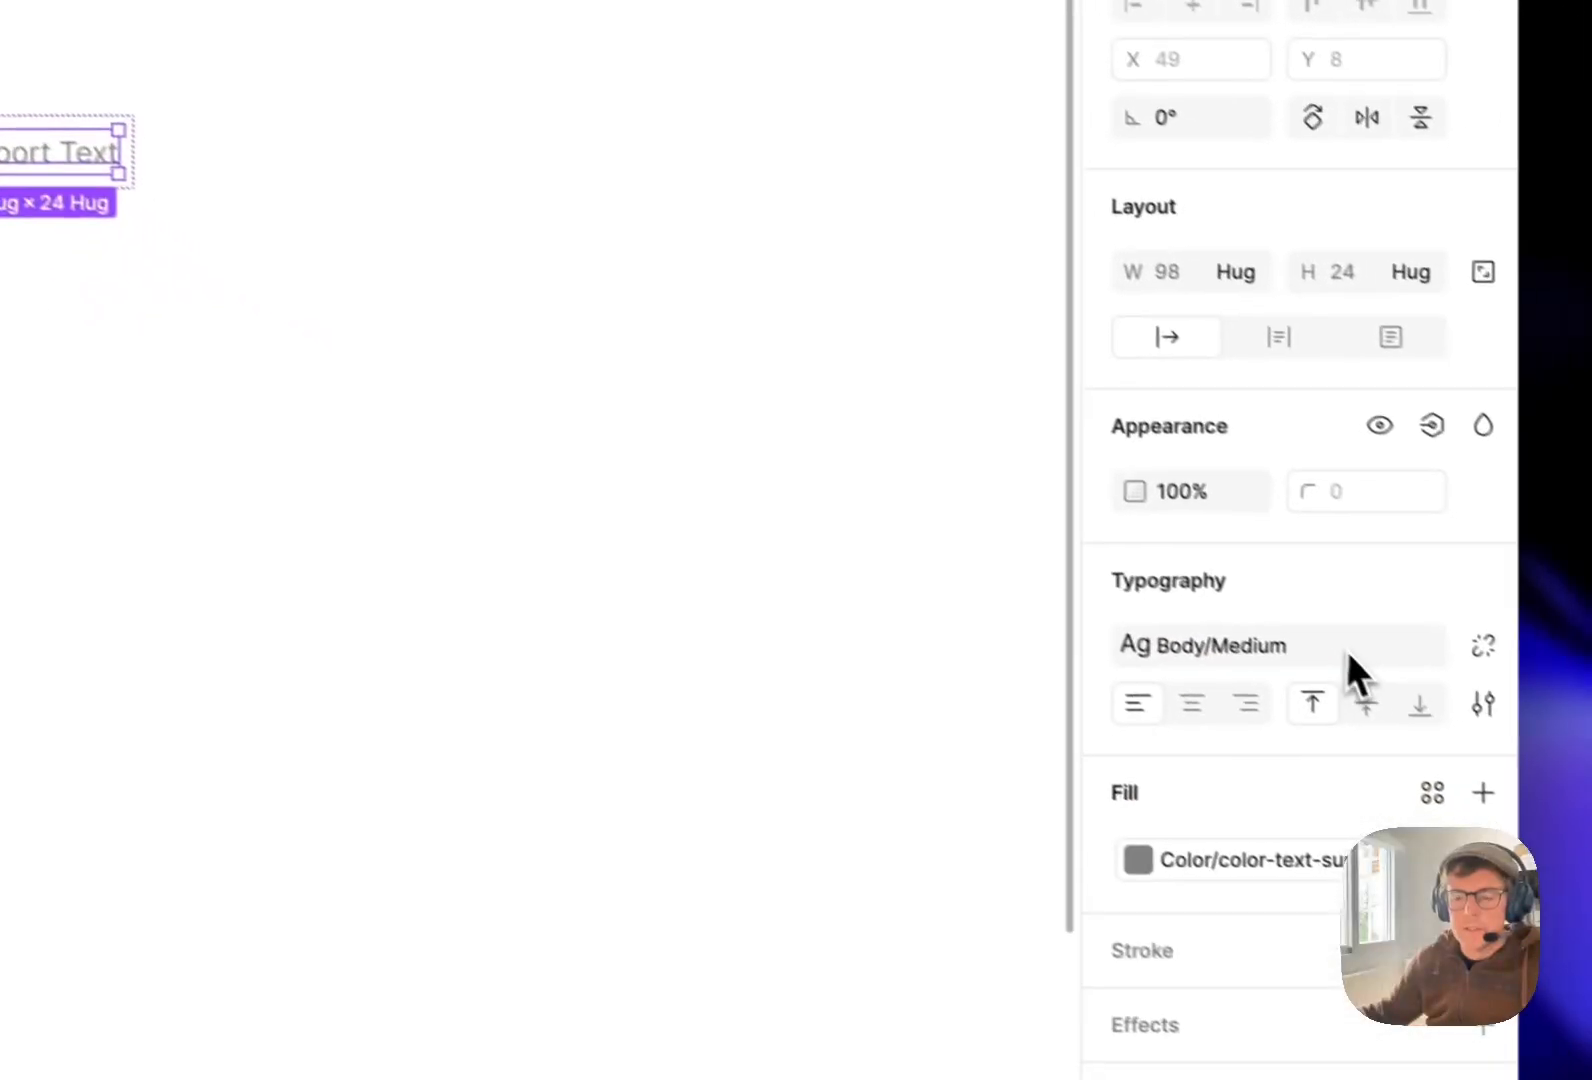
click(1288, 625)
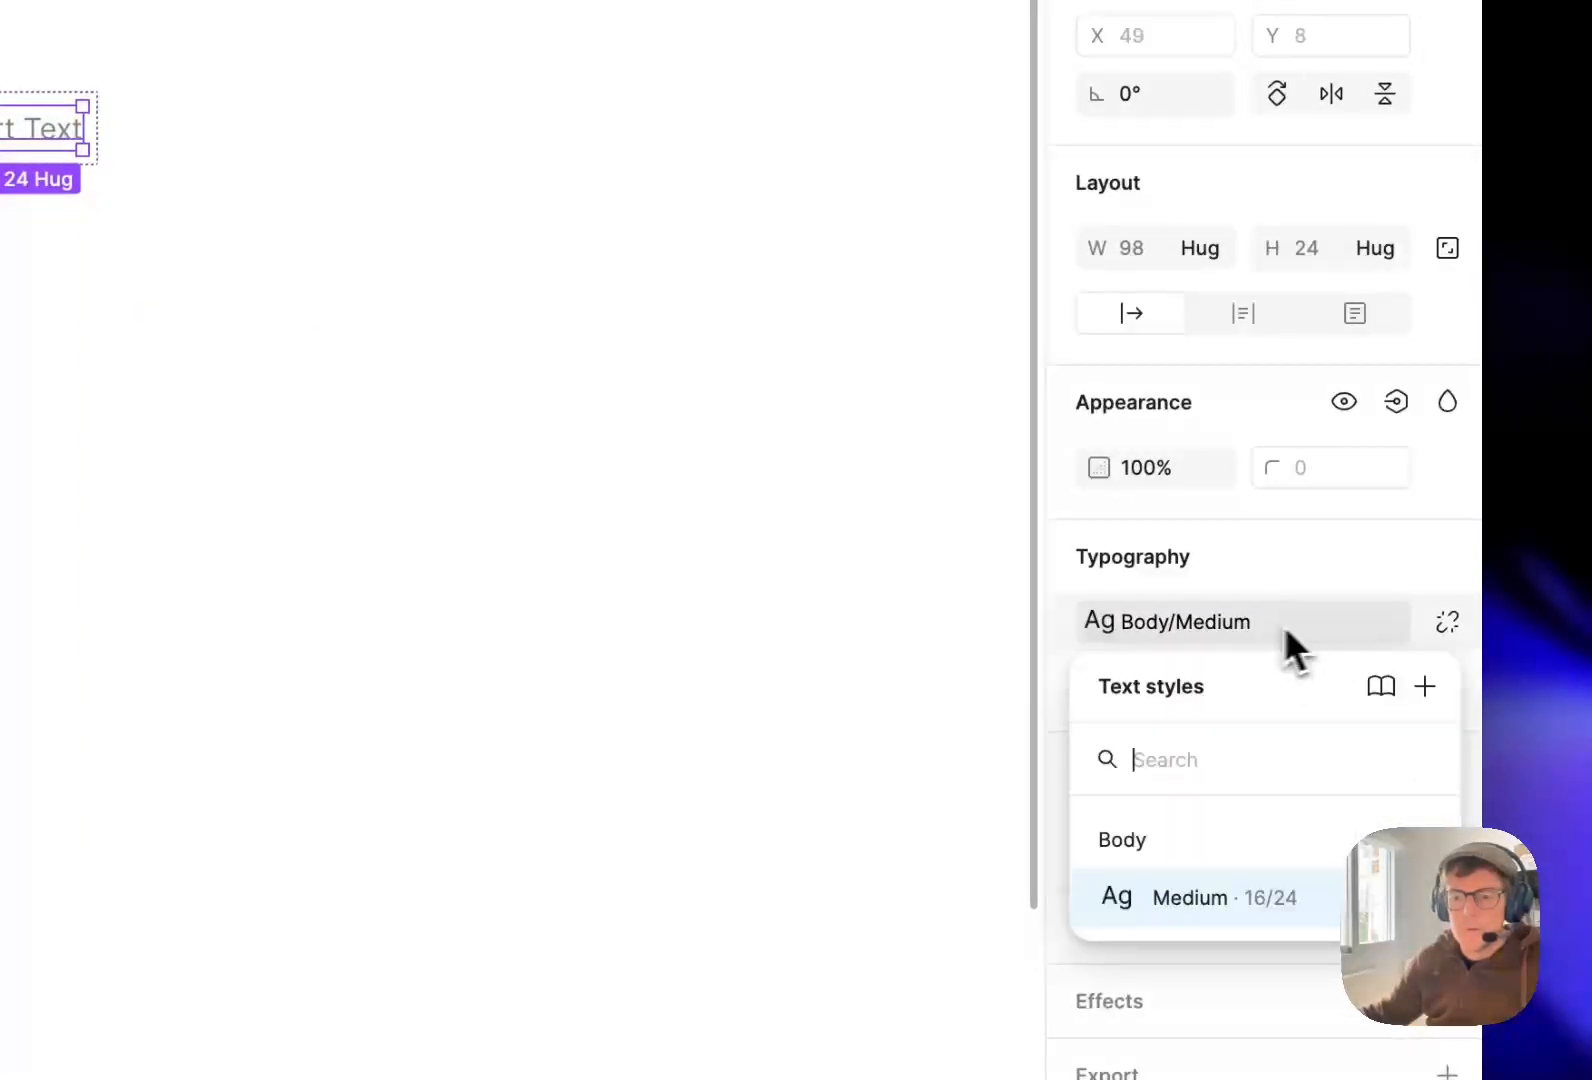
click(822, 560)
double_click(20, 128)
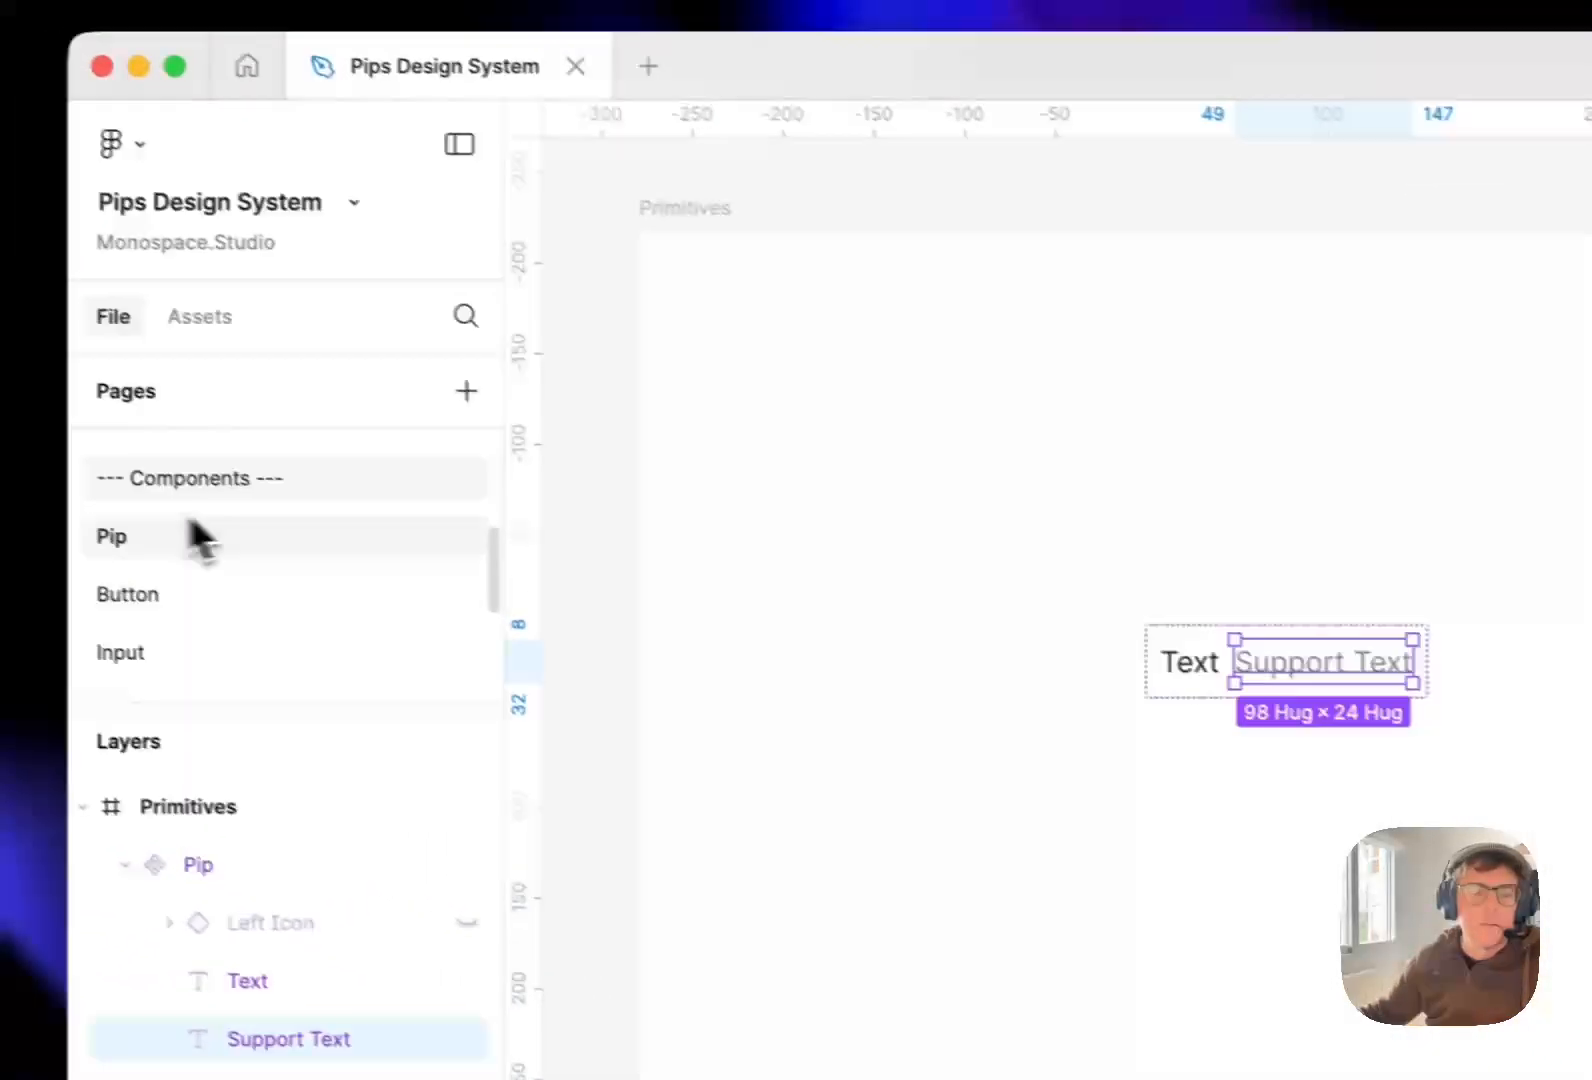
Create a text style named Body/Small from the lower paragraph on the Fonts page, with the description "Smaller support text".
scroll(205, 540, up, 3)
click(206, 524)
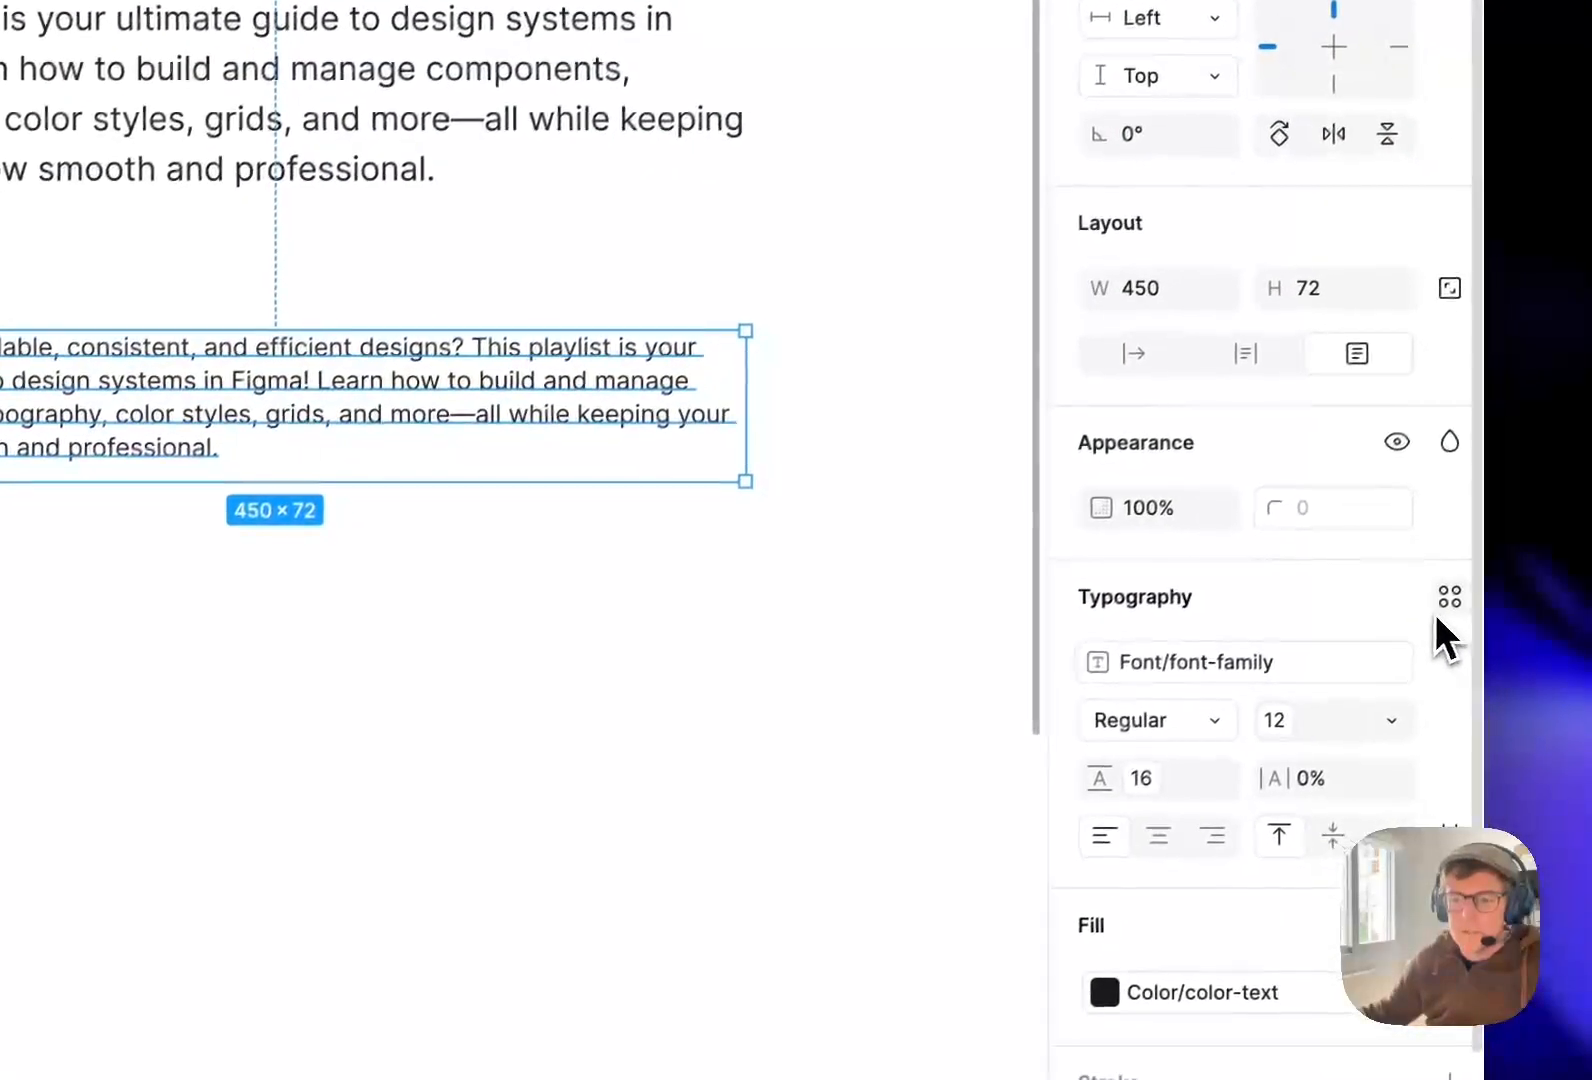
click(1428, 610)
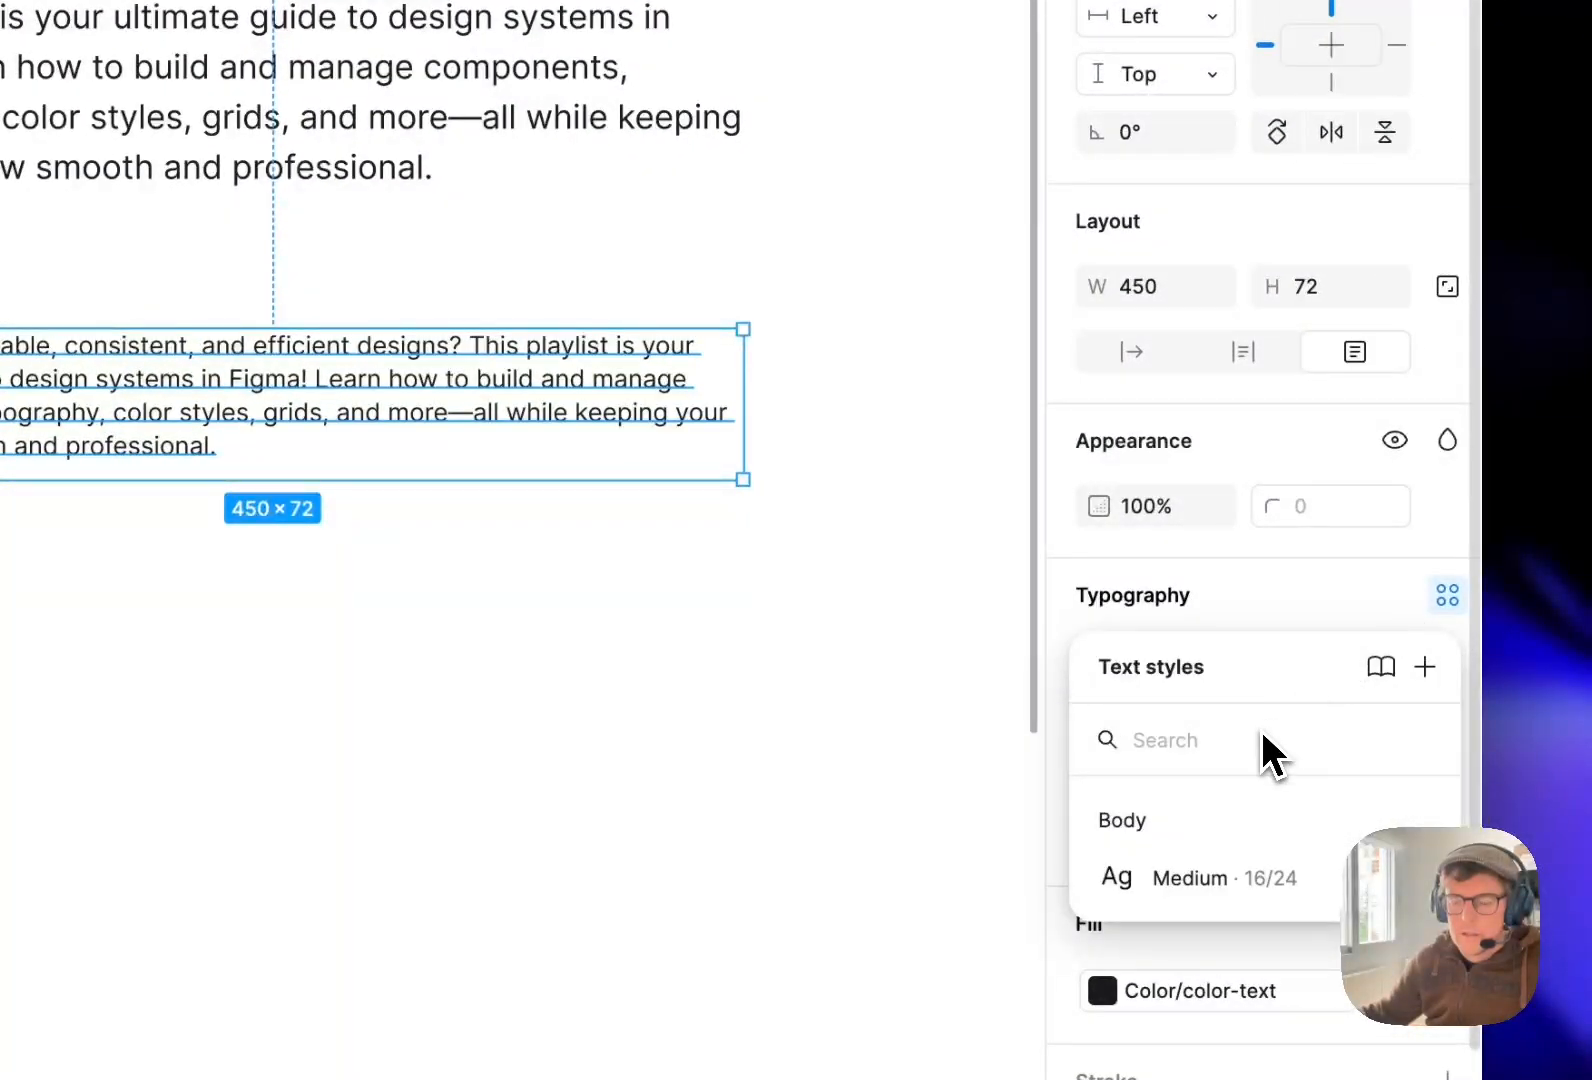
click(1424, 667)
text(Body)
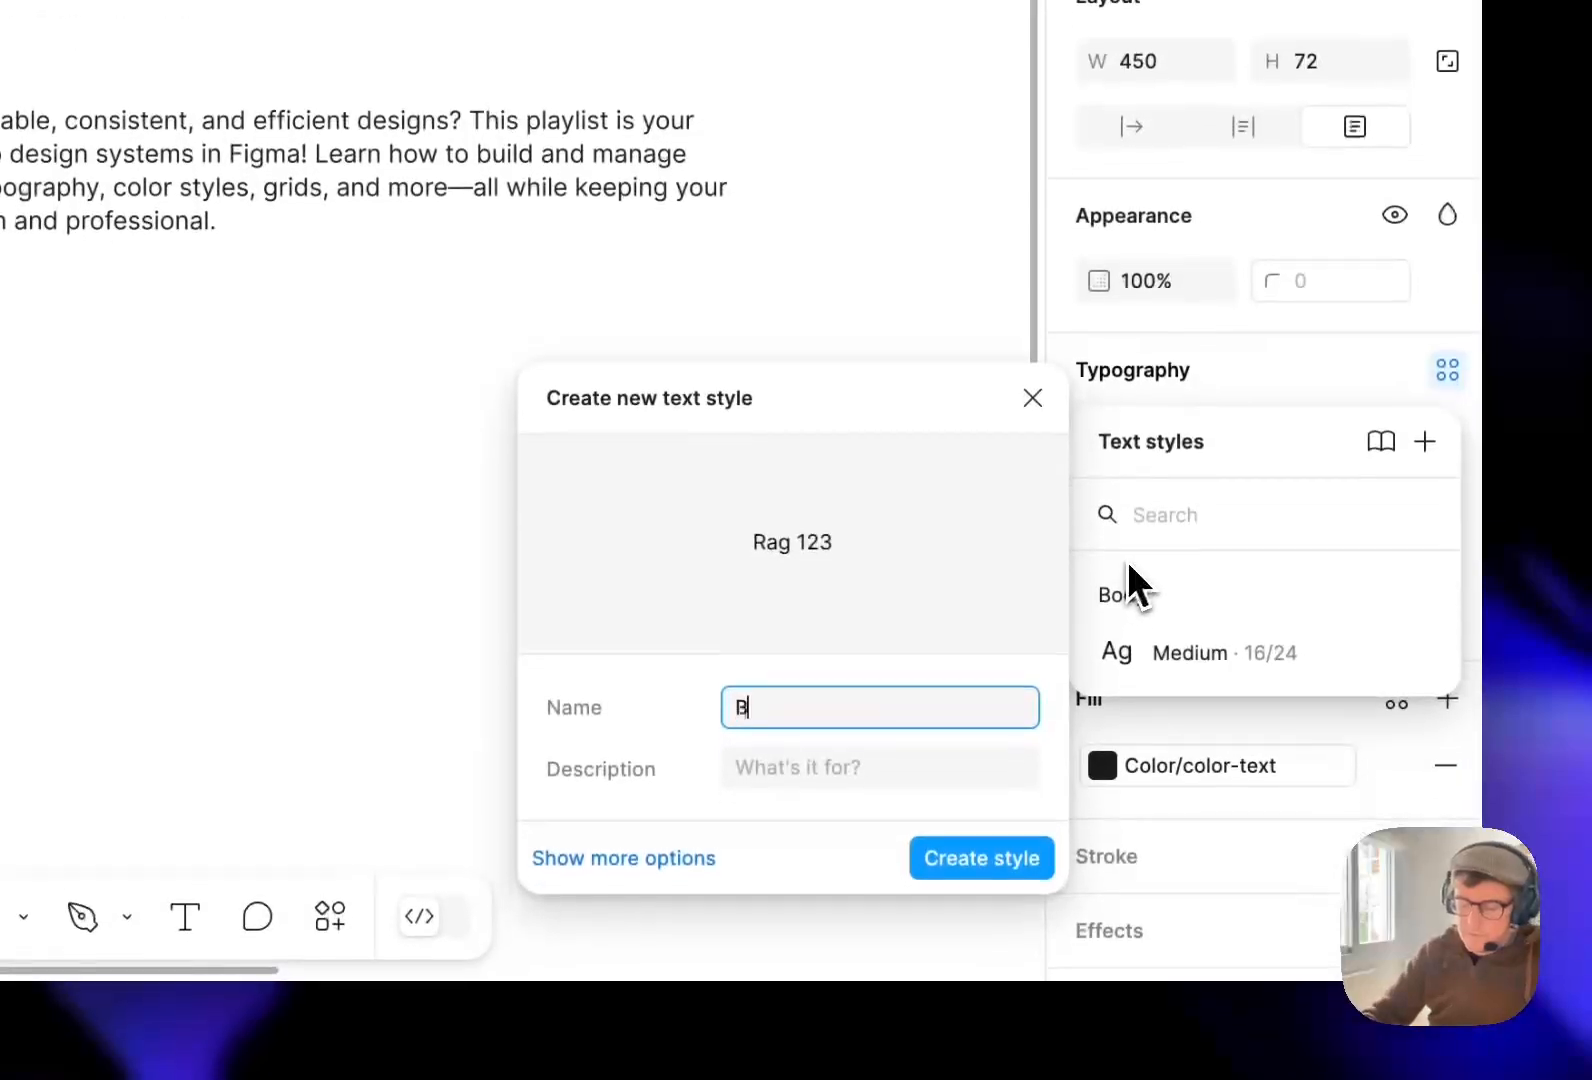
text(/Small)
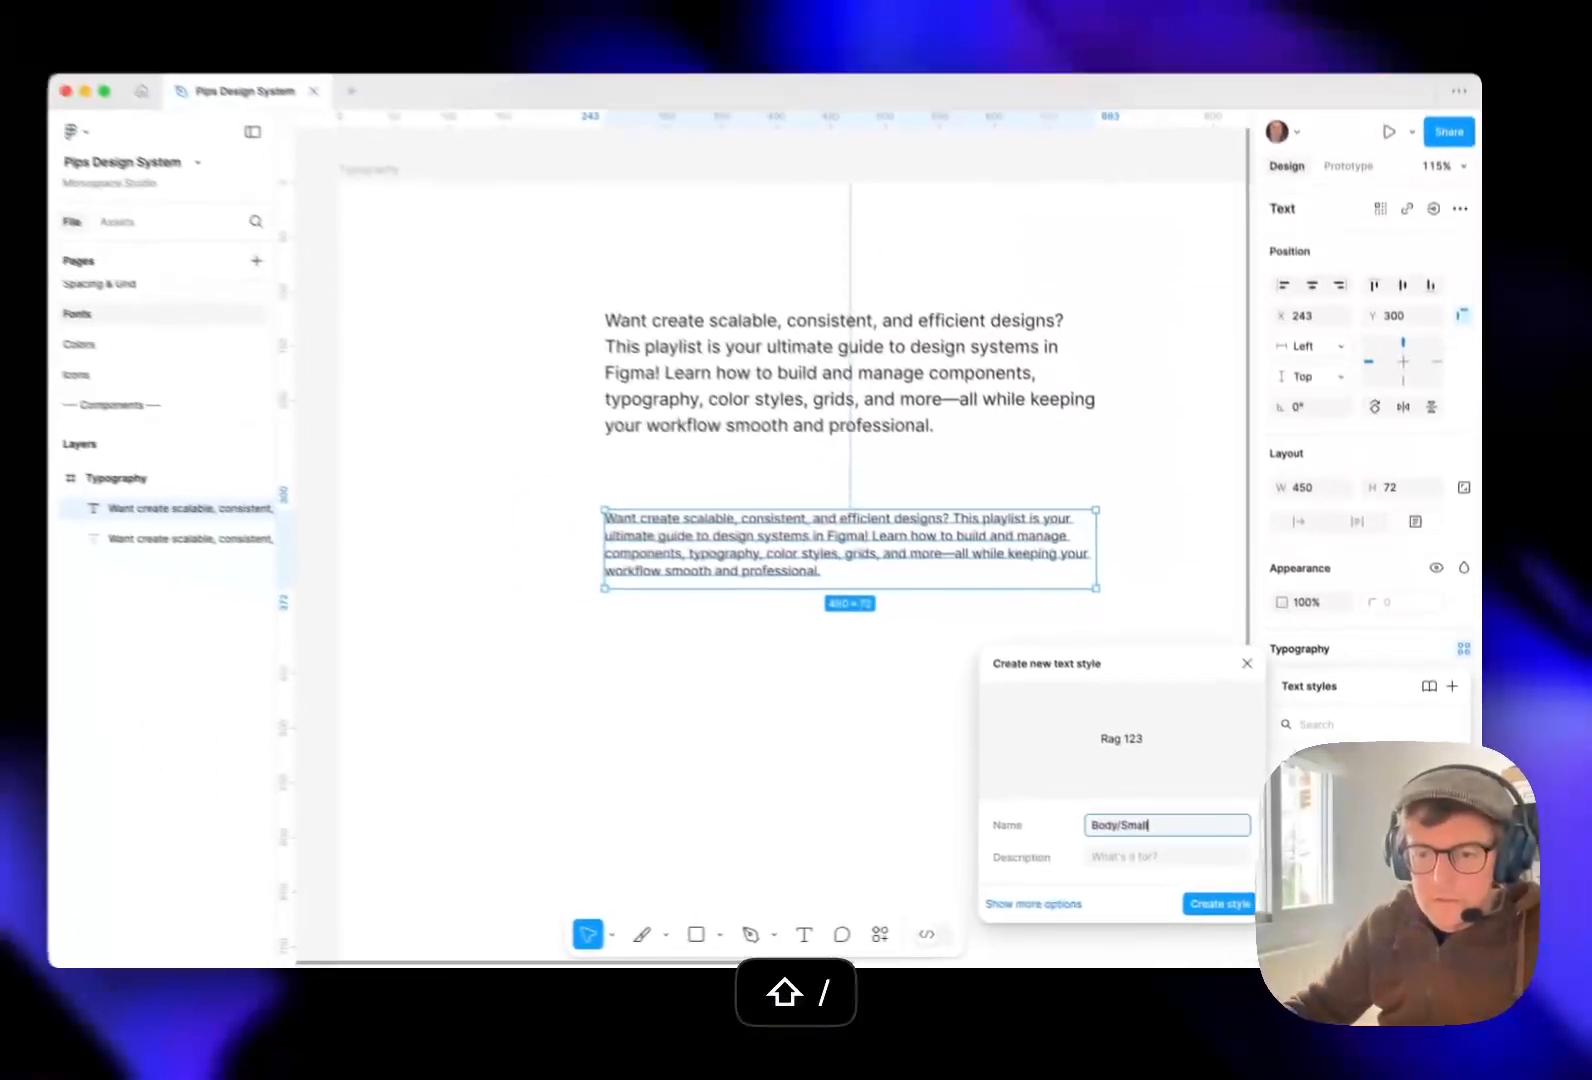
key(Tab)
text(Sma)
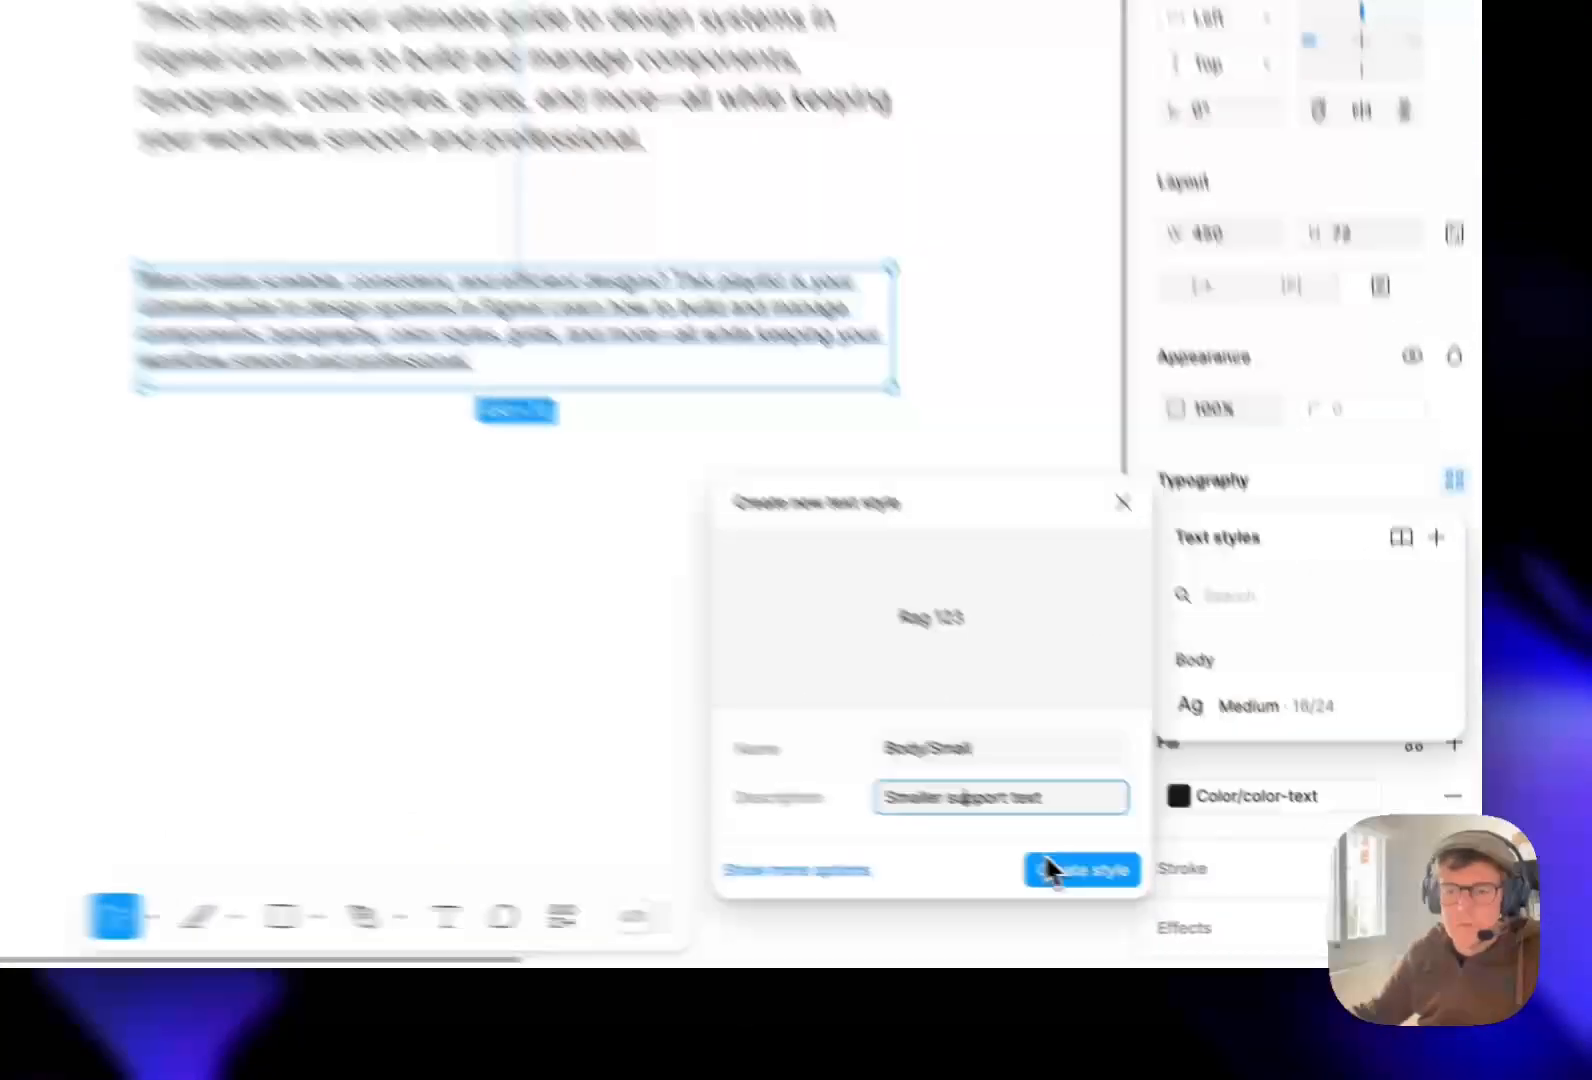
click(1222, 906)
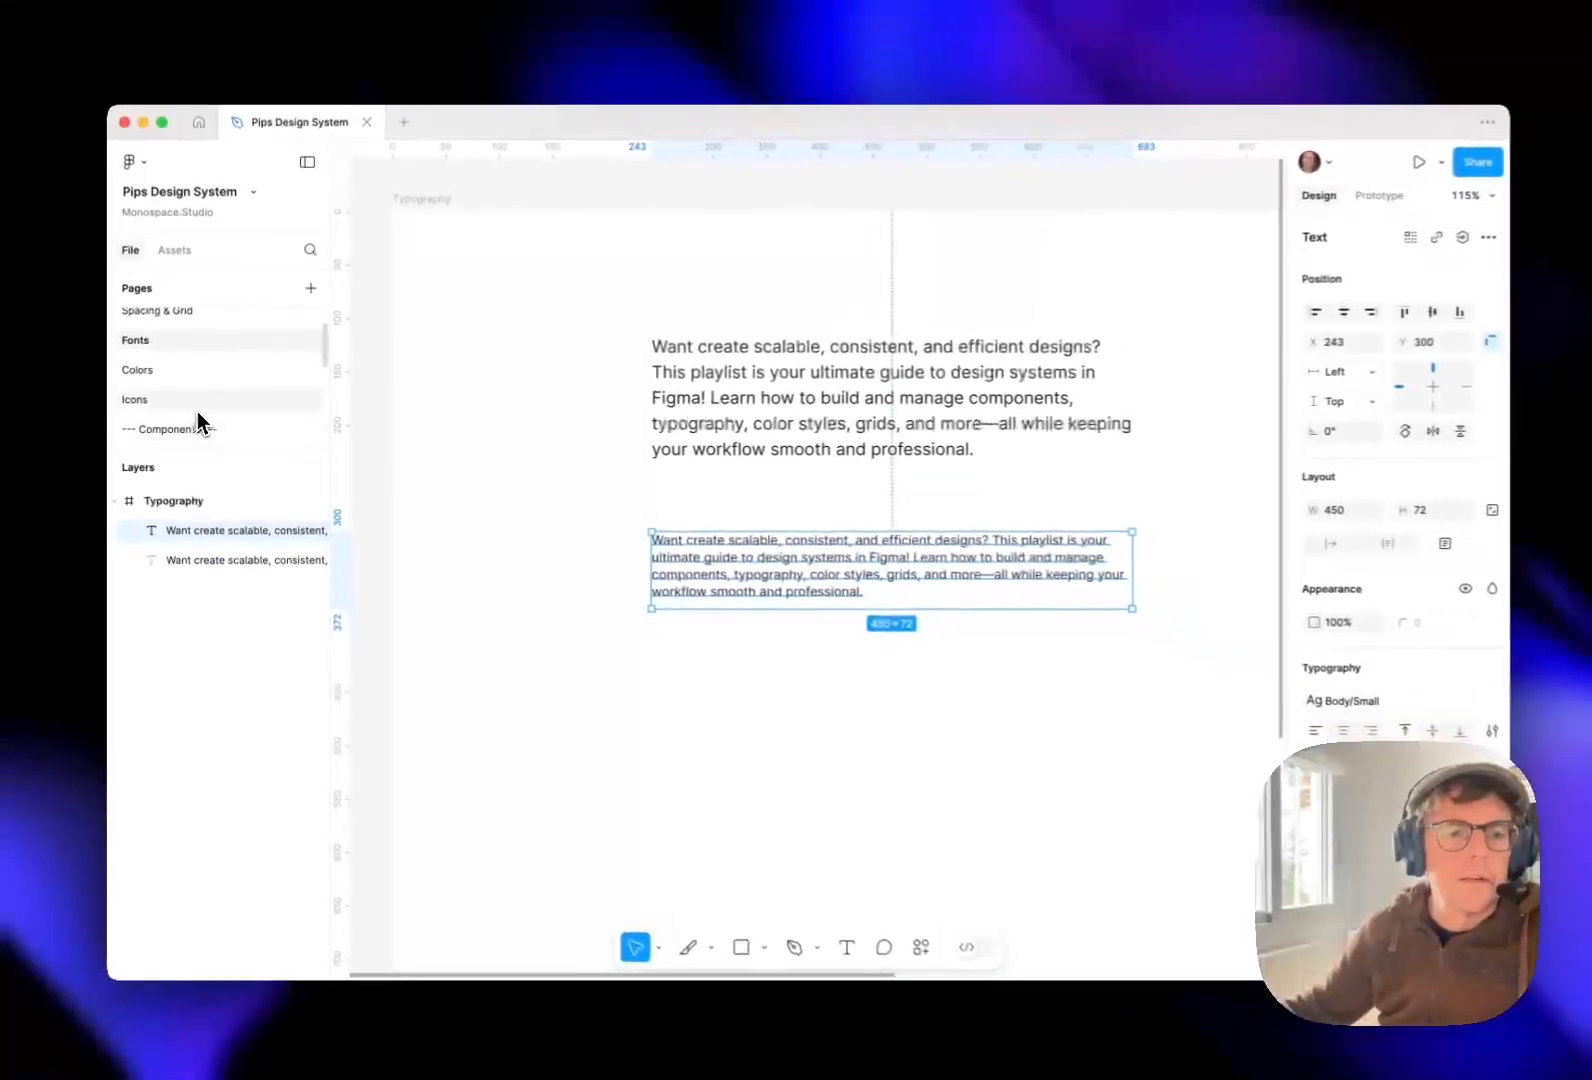
Apply the Body/Small text style to the Support Text layer of the Pip component.
scroll(199, 412, down, 3)
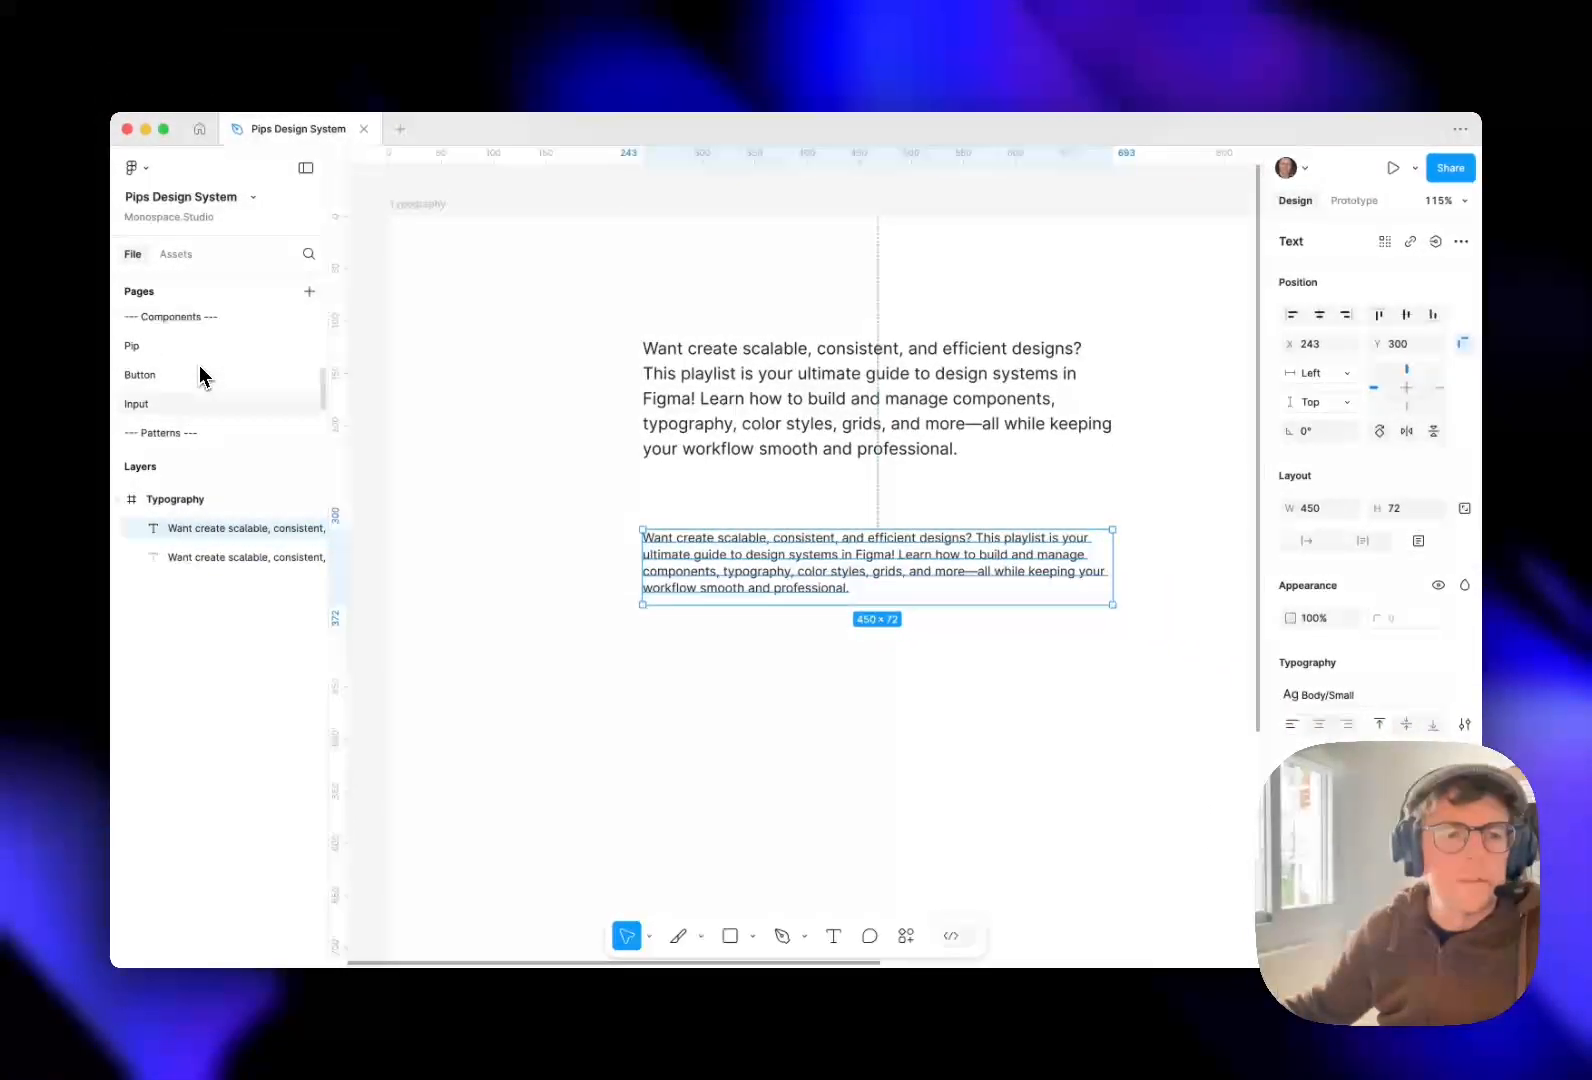
scroll(199, 375, up, 1)
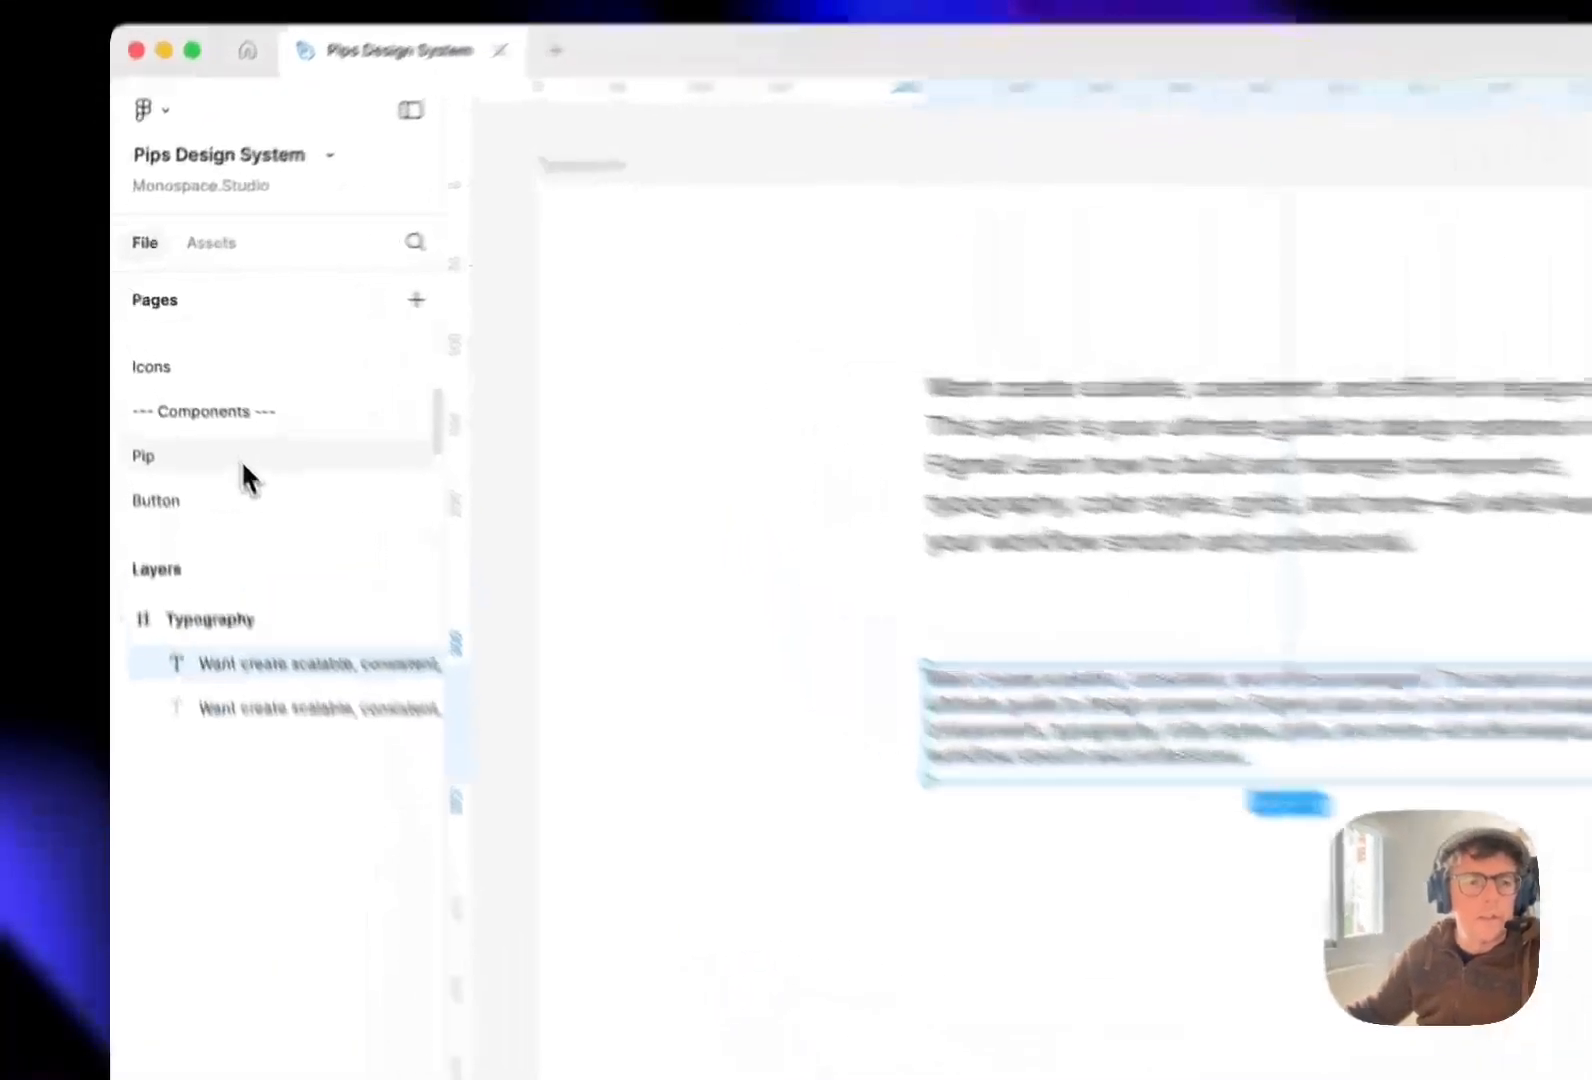
click(199, 396)
click(1490, 620)
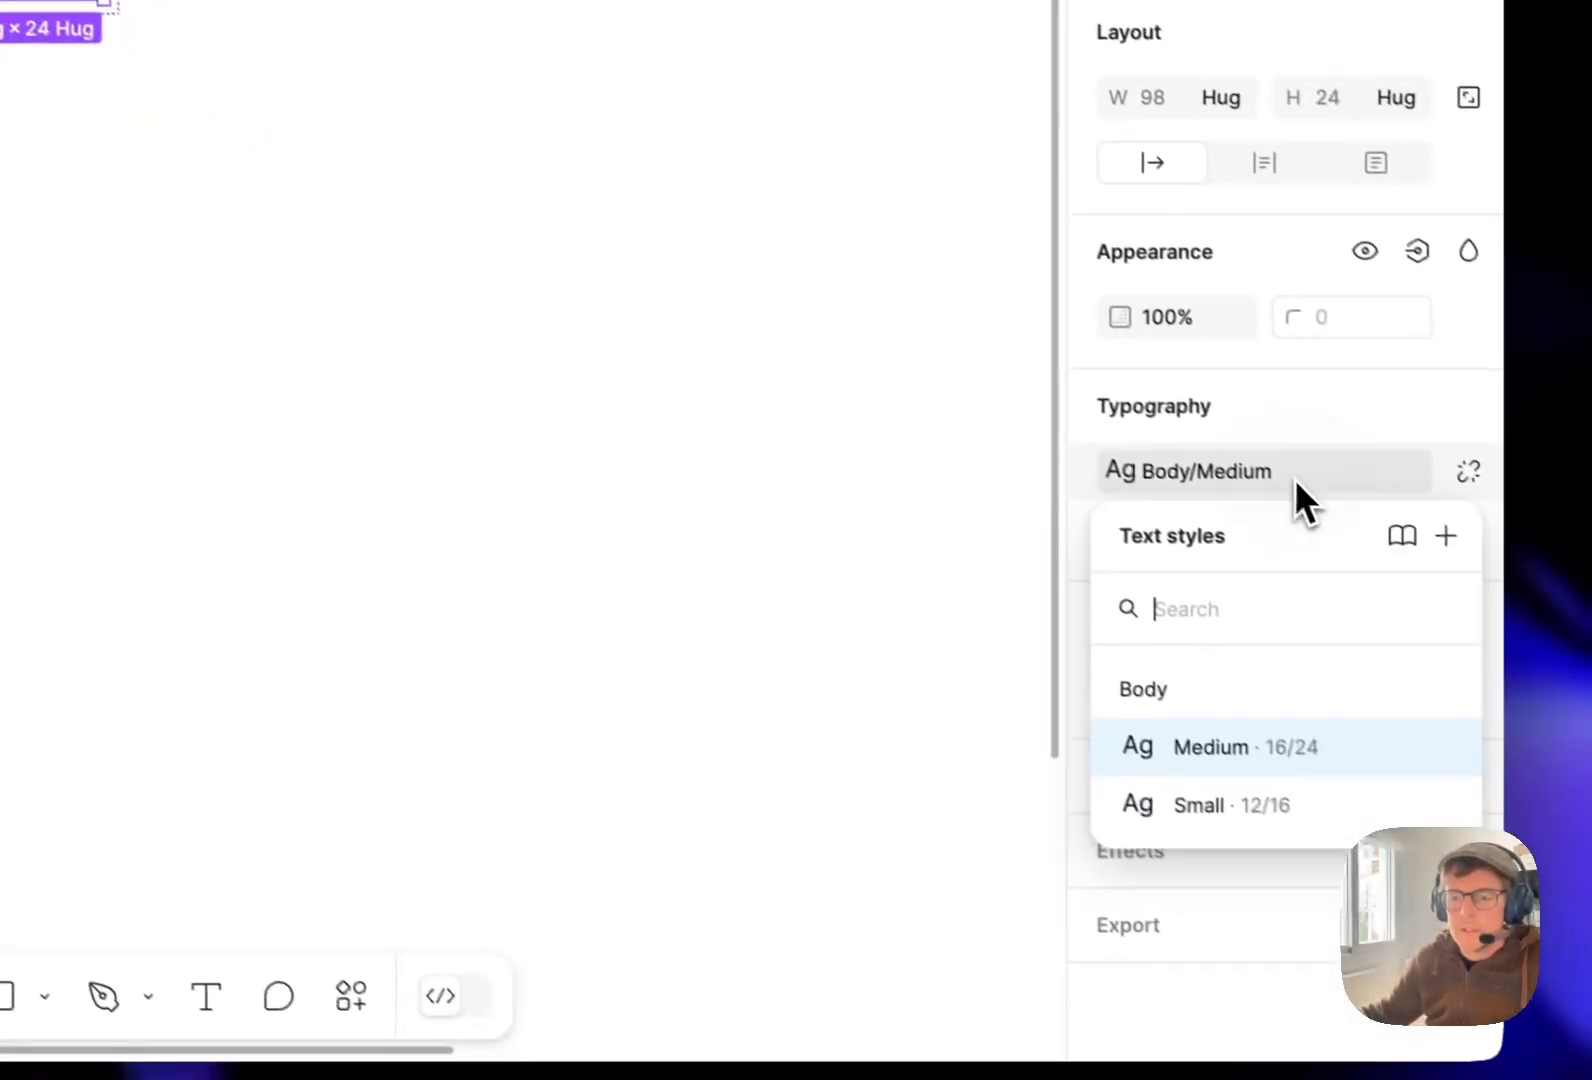
click(1465, 955)
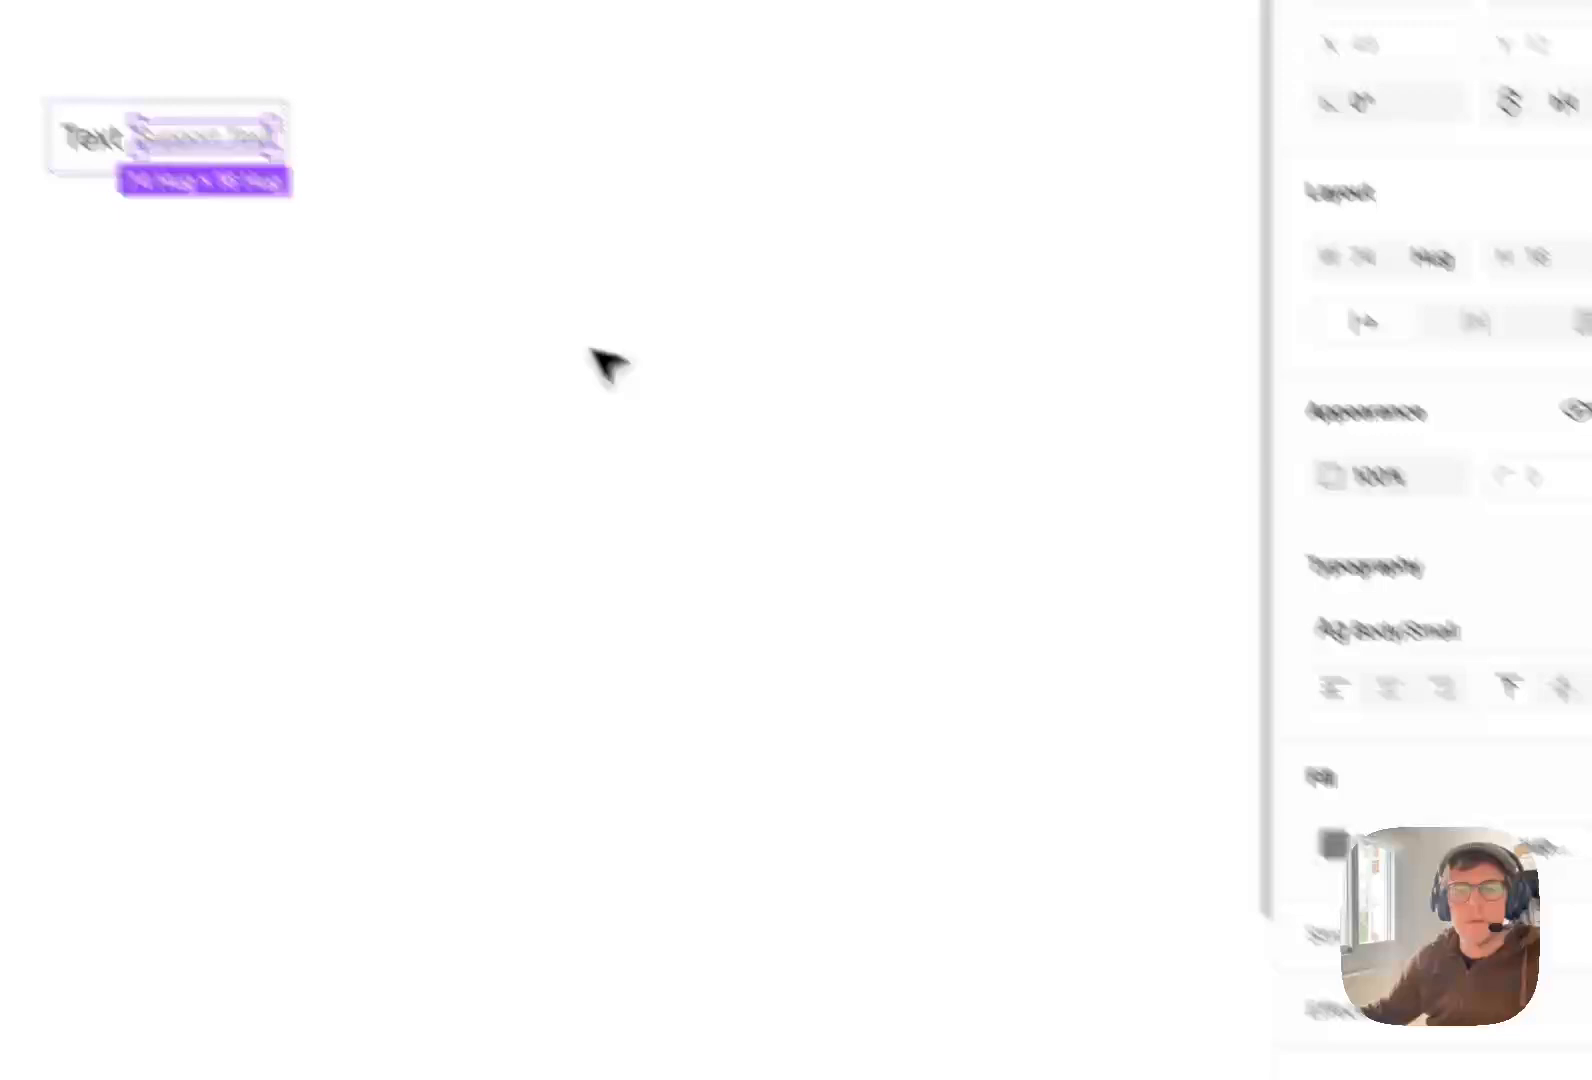
click(595, 352)
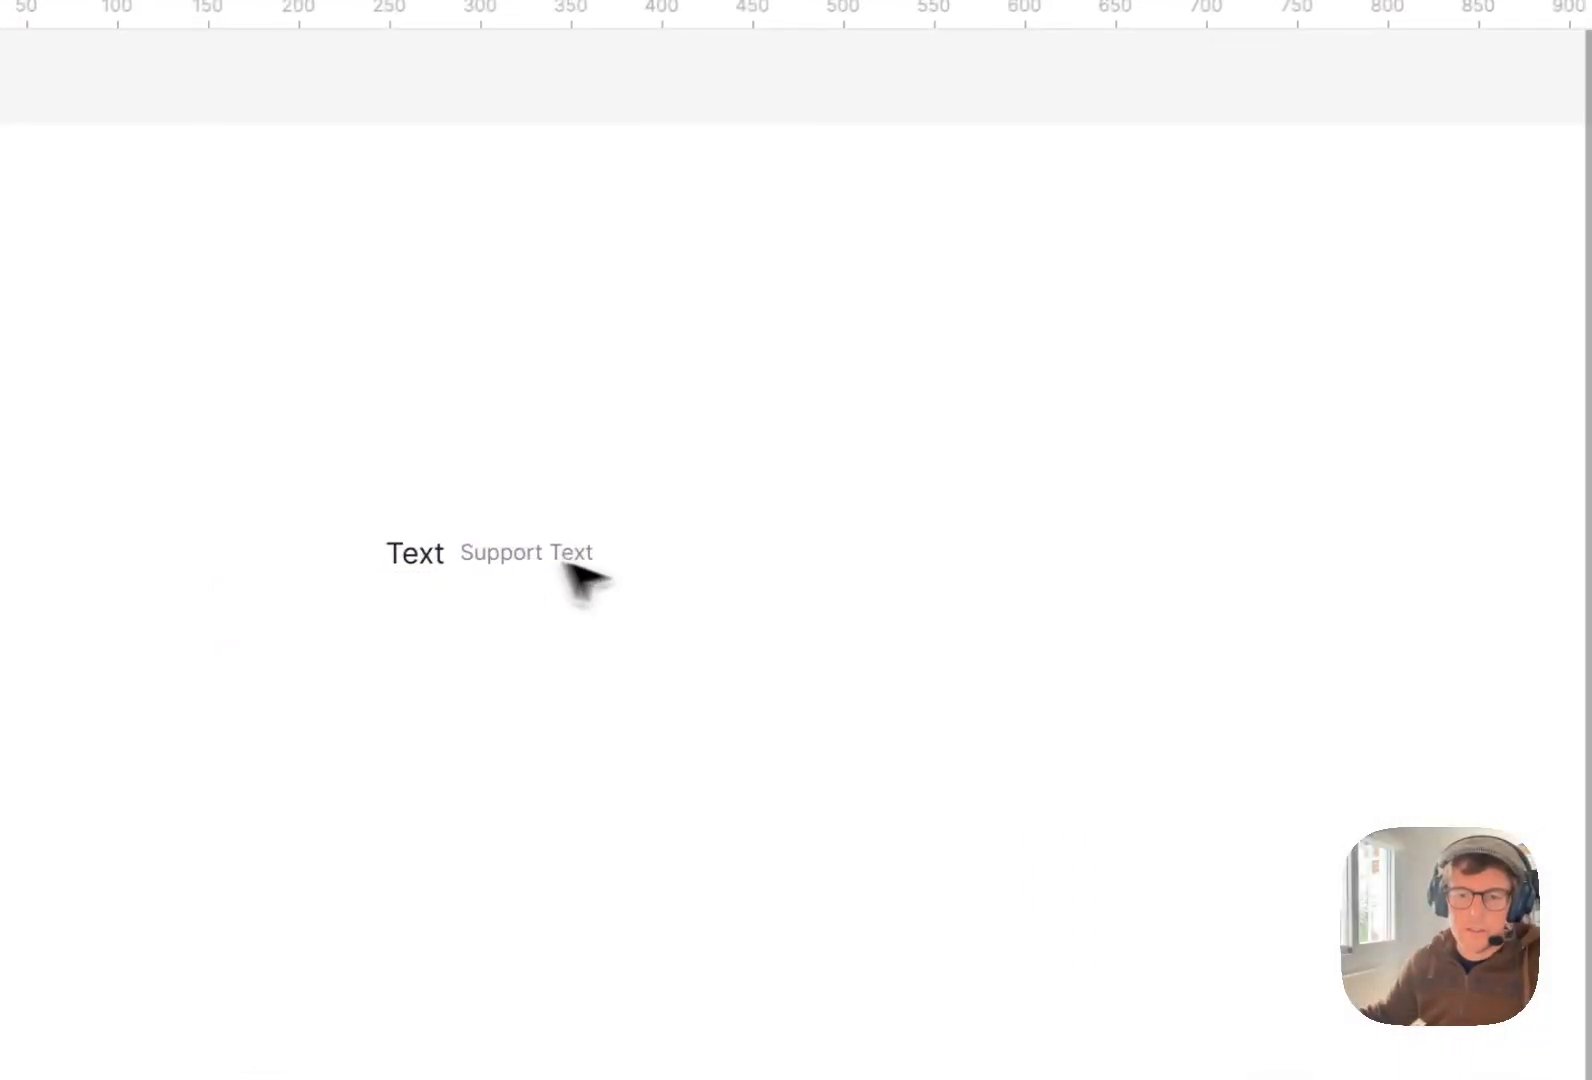
Wrap the Pip component's Text and Support Text layers together in an auto layout frame.
click(917, 579)
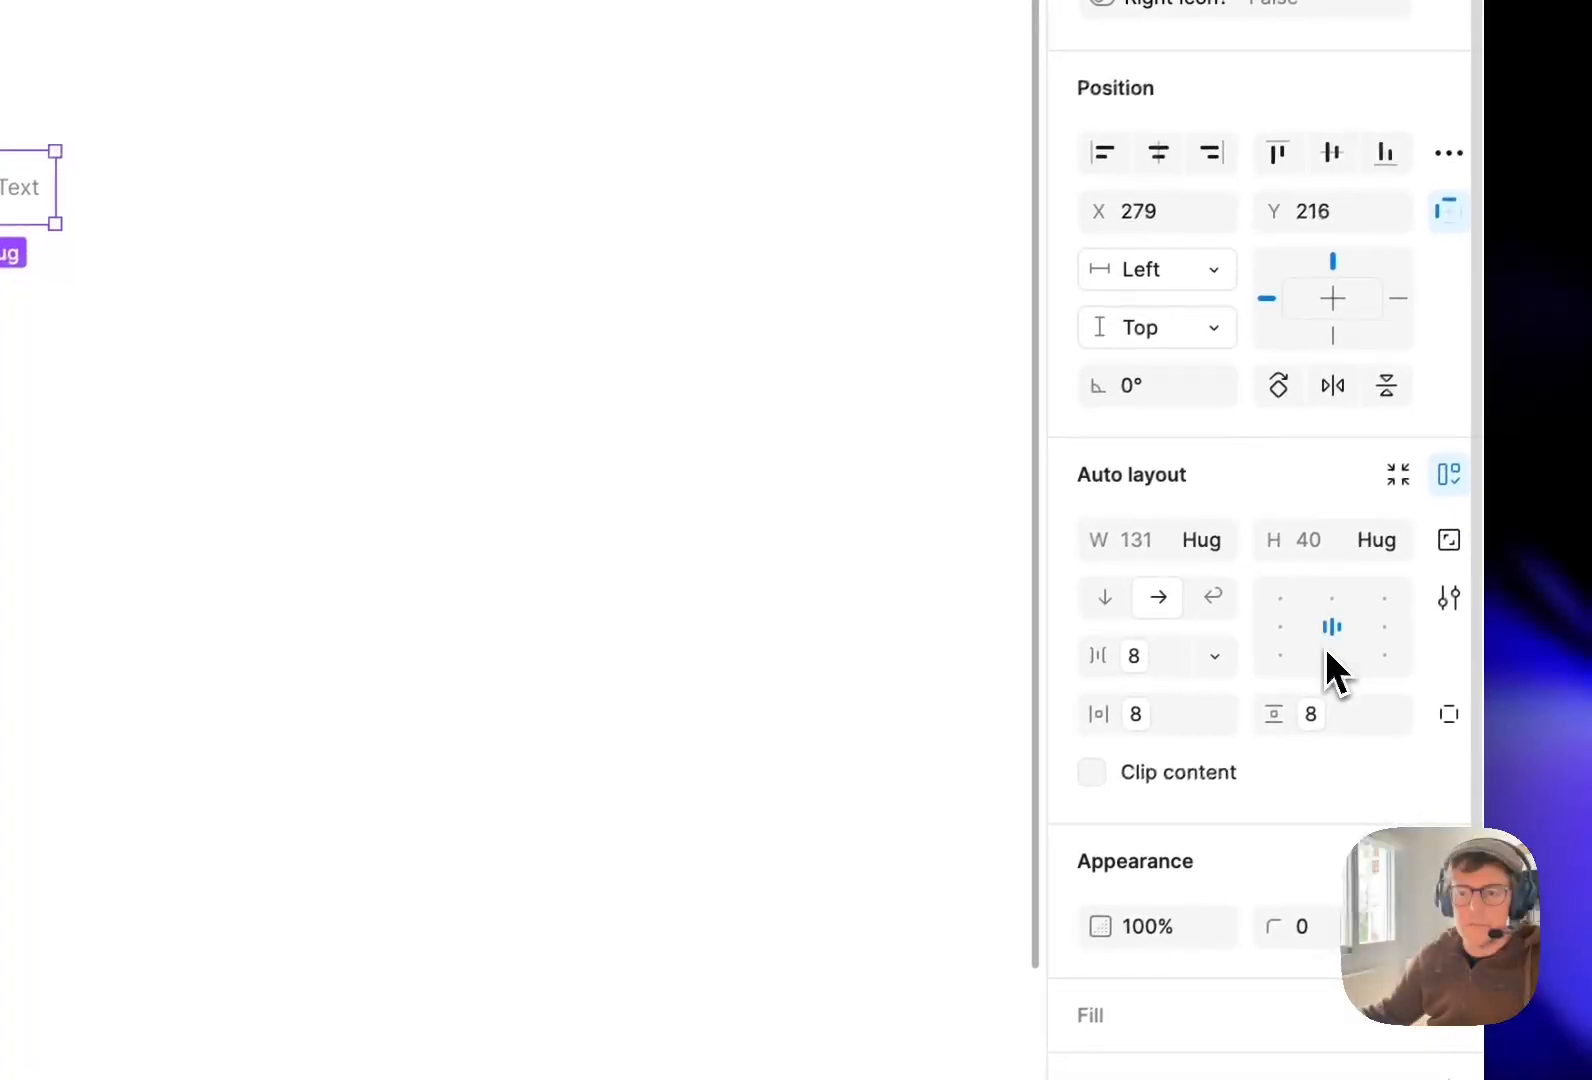
double_click(17, 186)
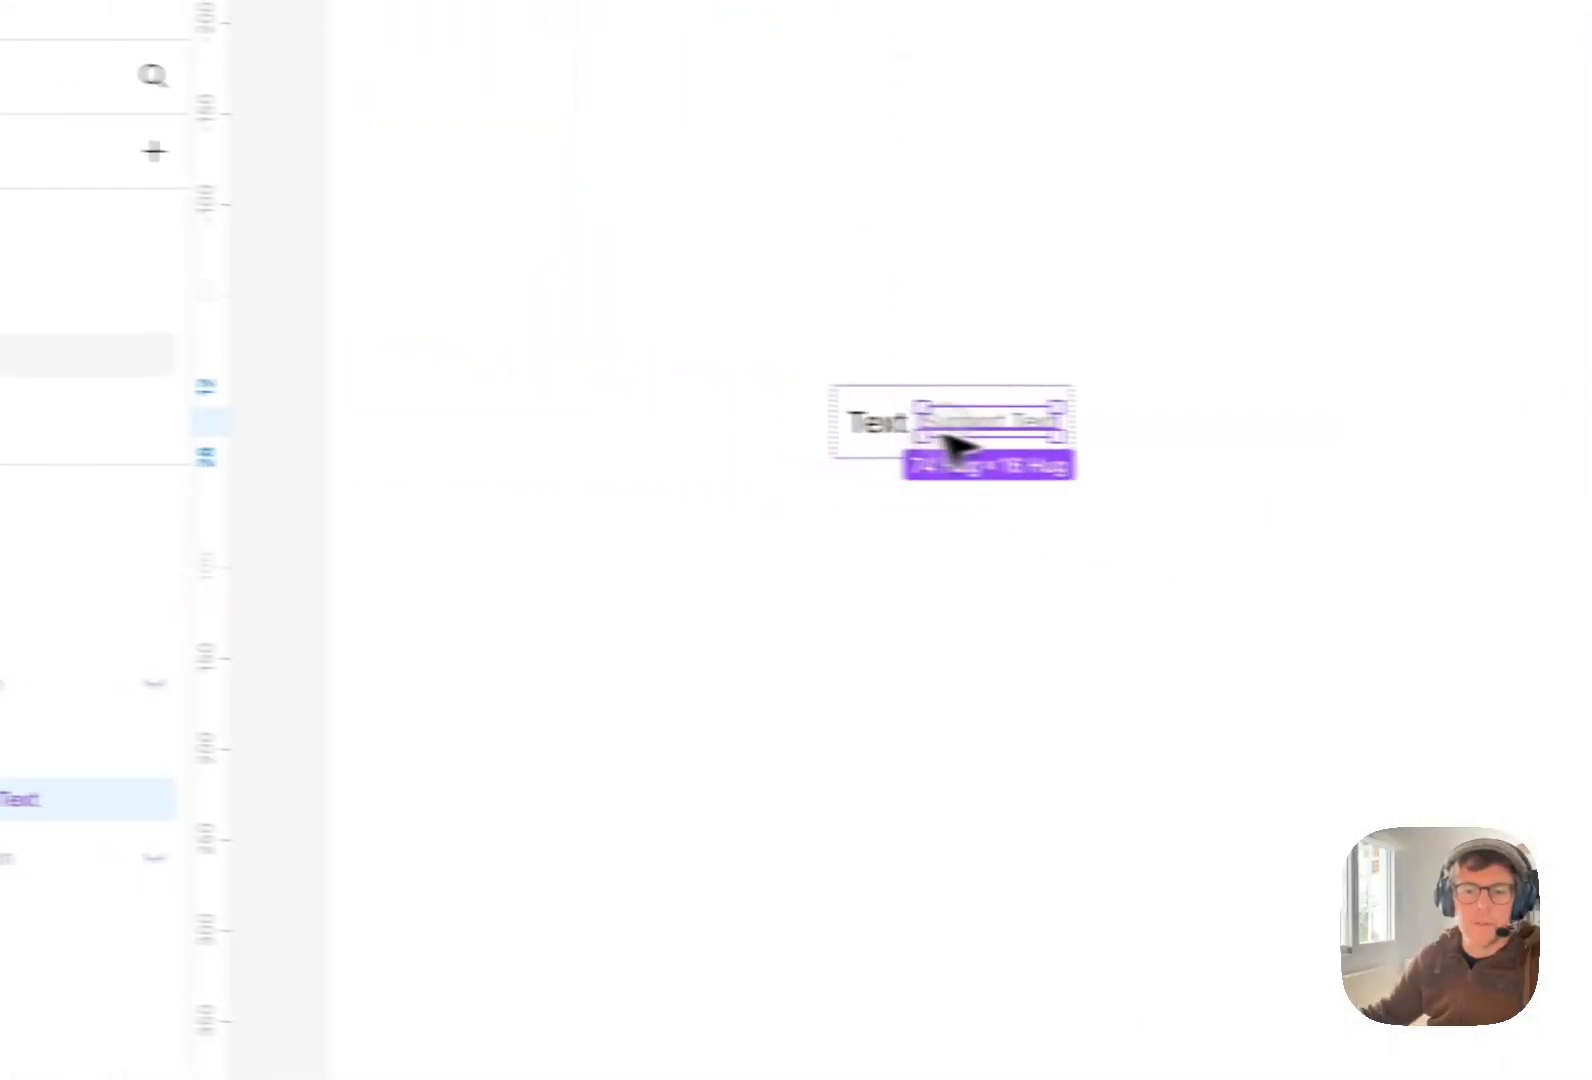
click(716, 620)
click(149, 738)
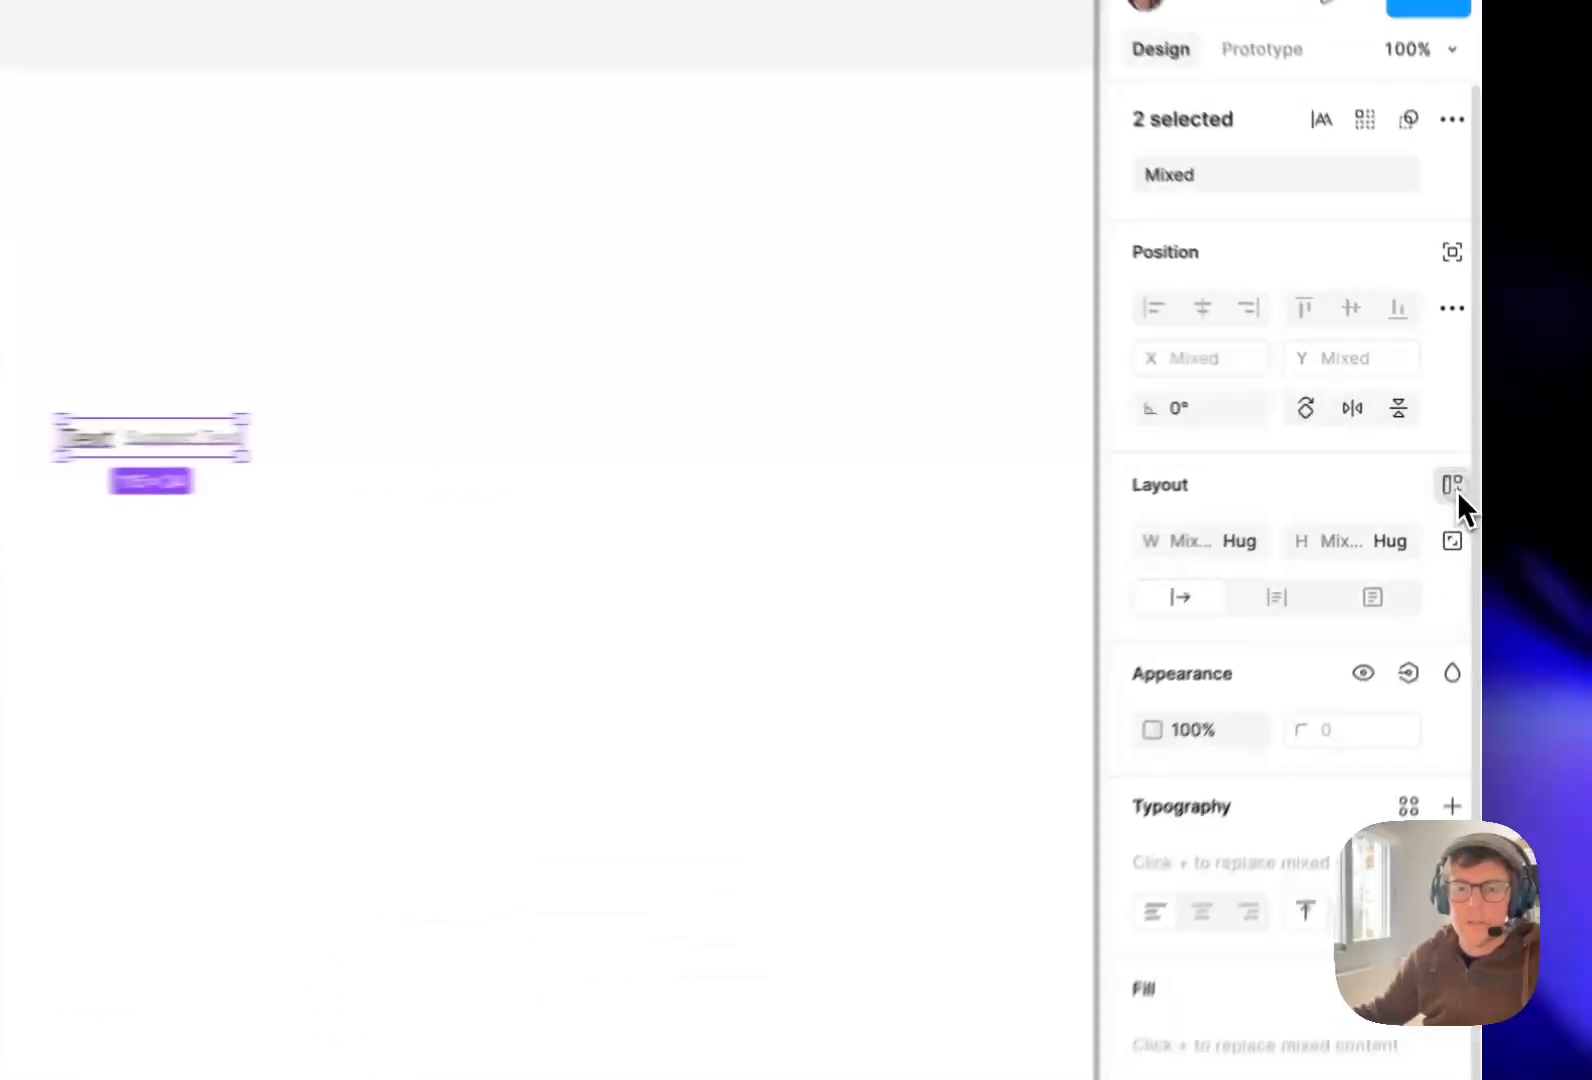
click(1466, 455)
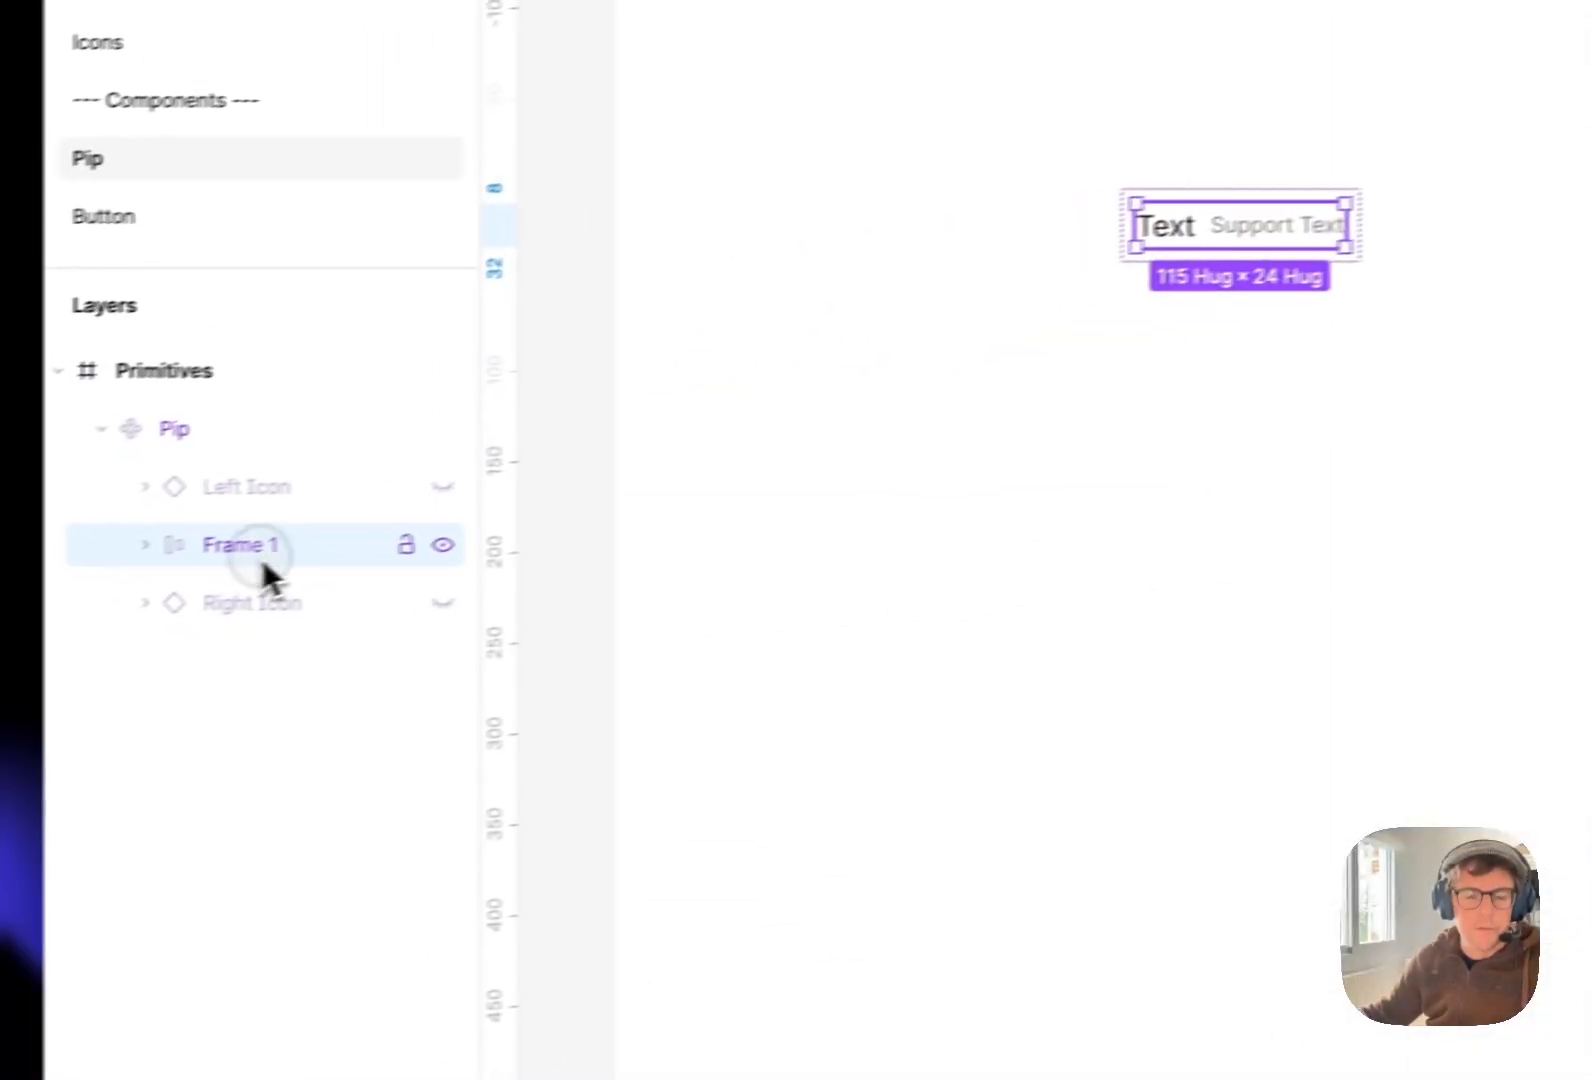
Rename the new auto layout frame inside Pip as Texts.
double_click(264, 565)
text(Texts)
key(Return)
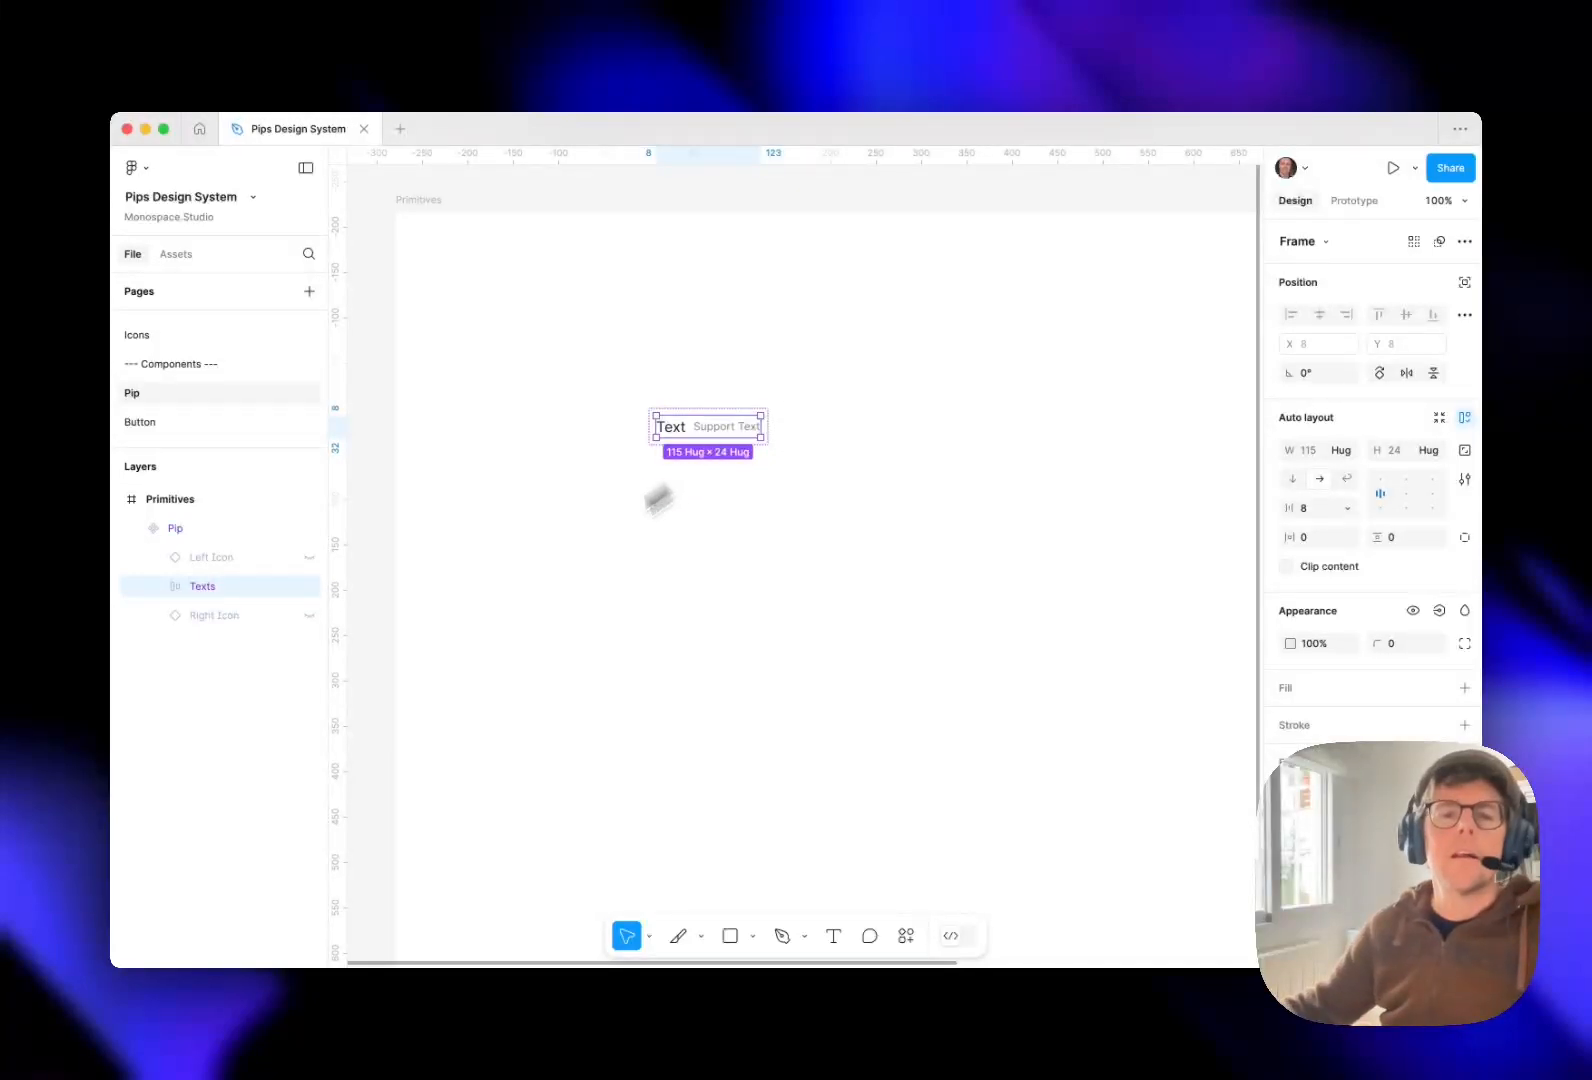
Examine the layers nested inside the Texts frame and collapse it again.
click(164, 588)
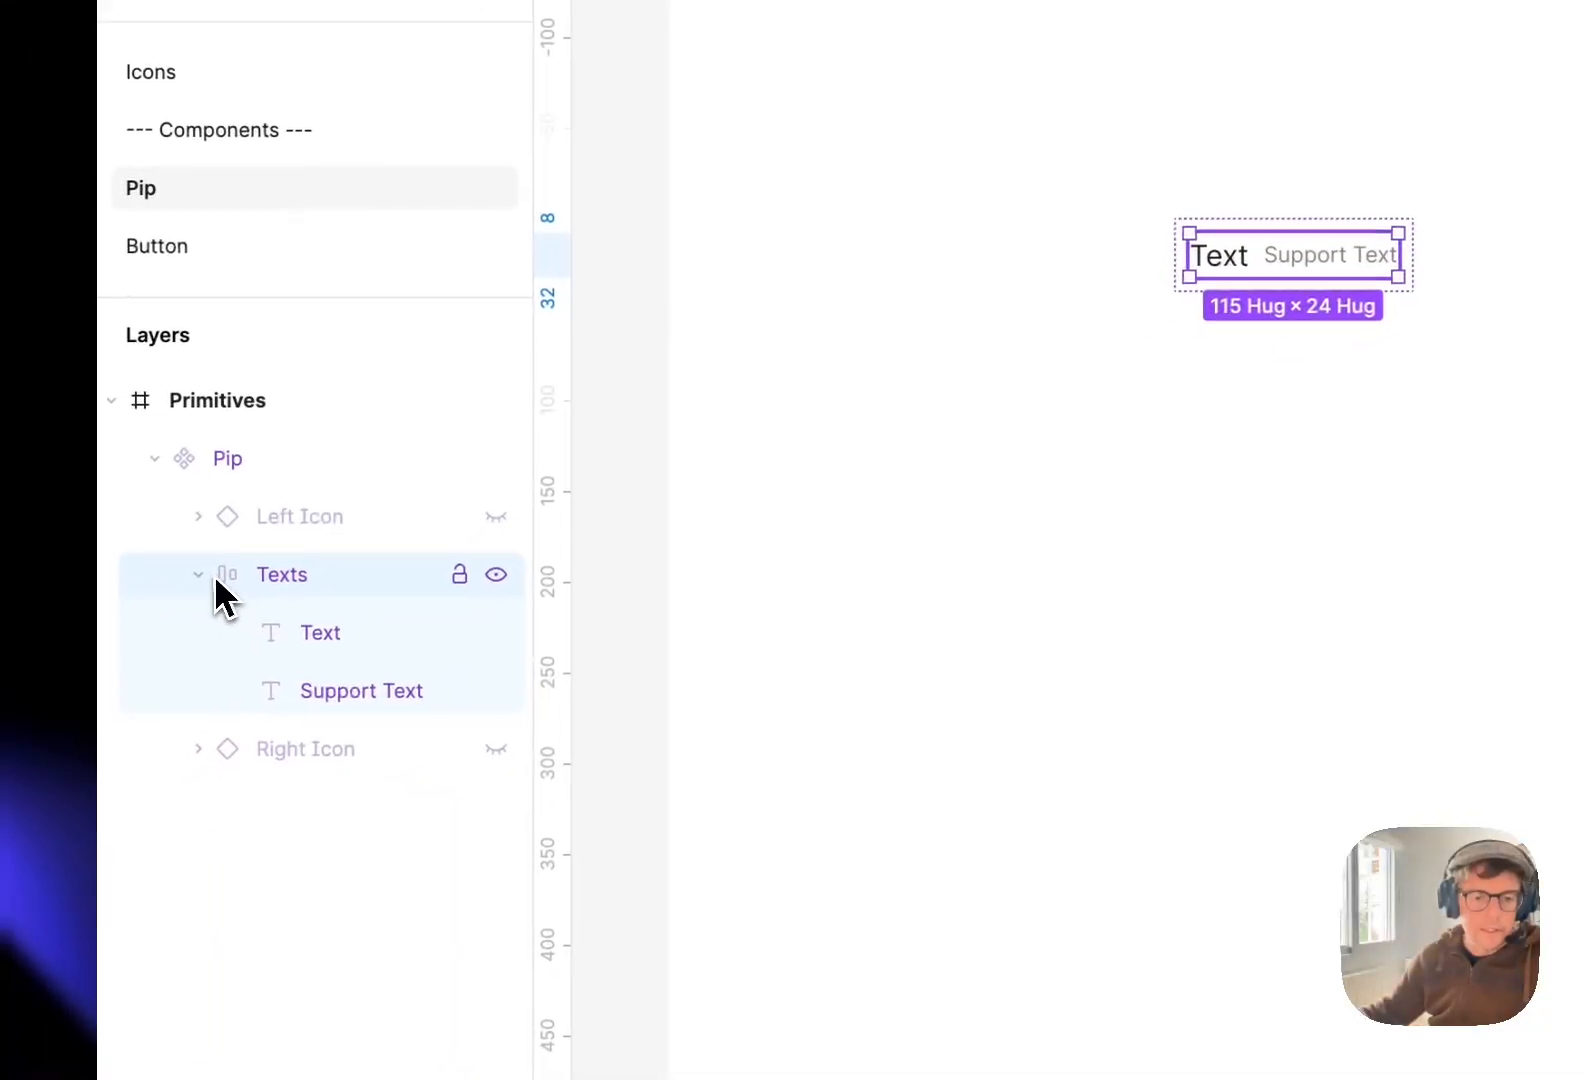
click(214, 575)
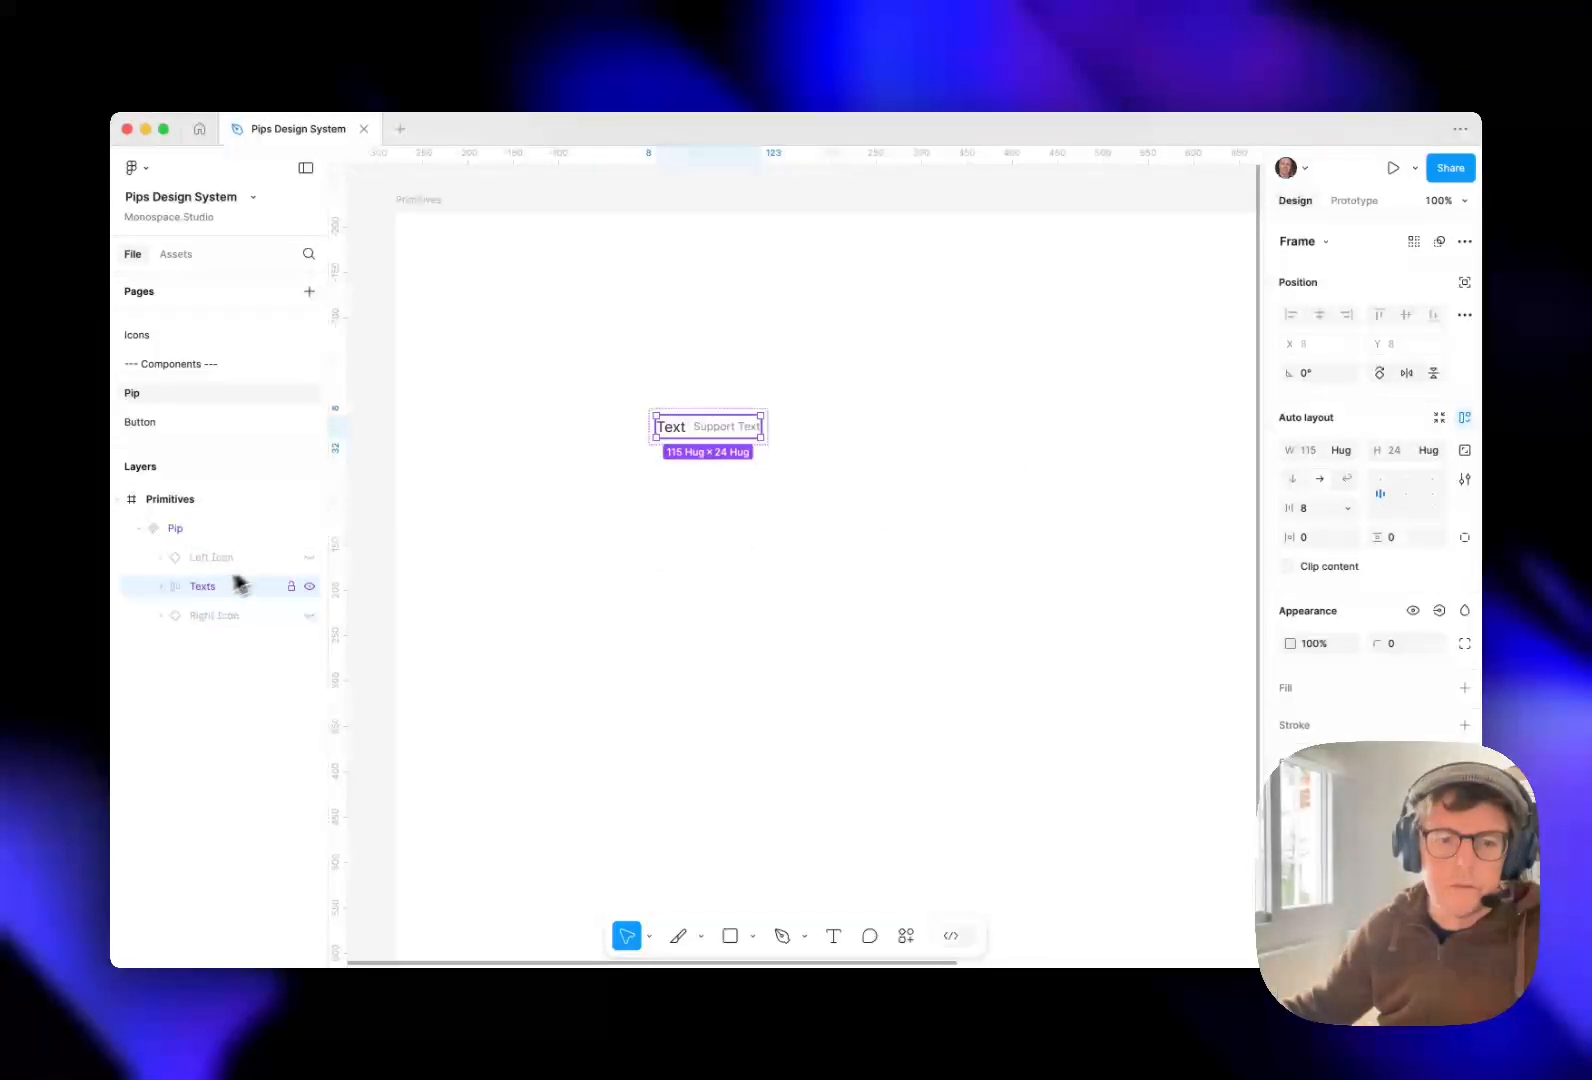
click(162, 587)
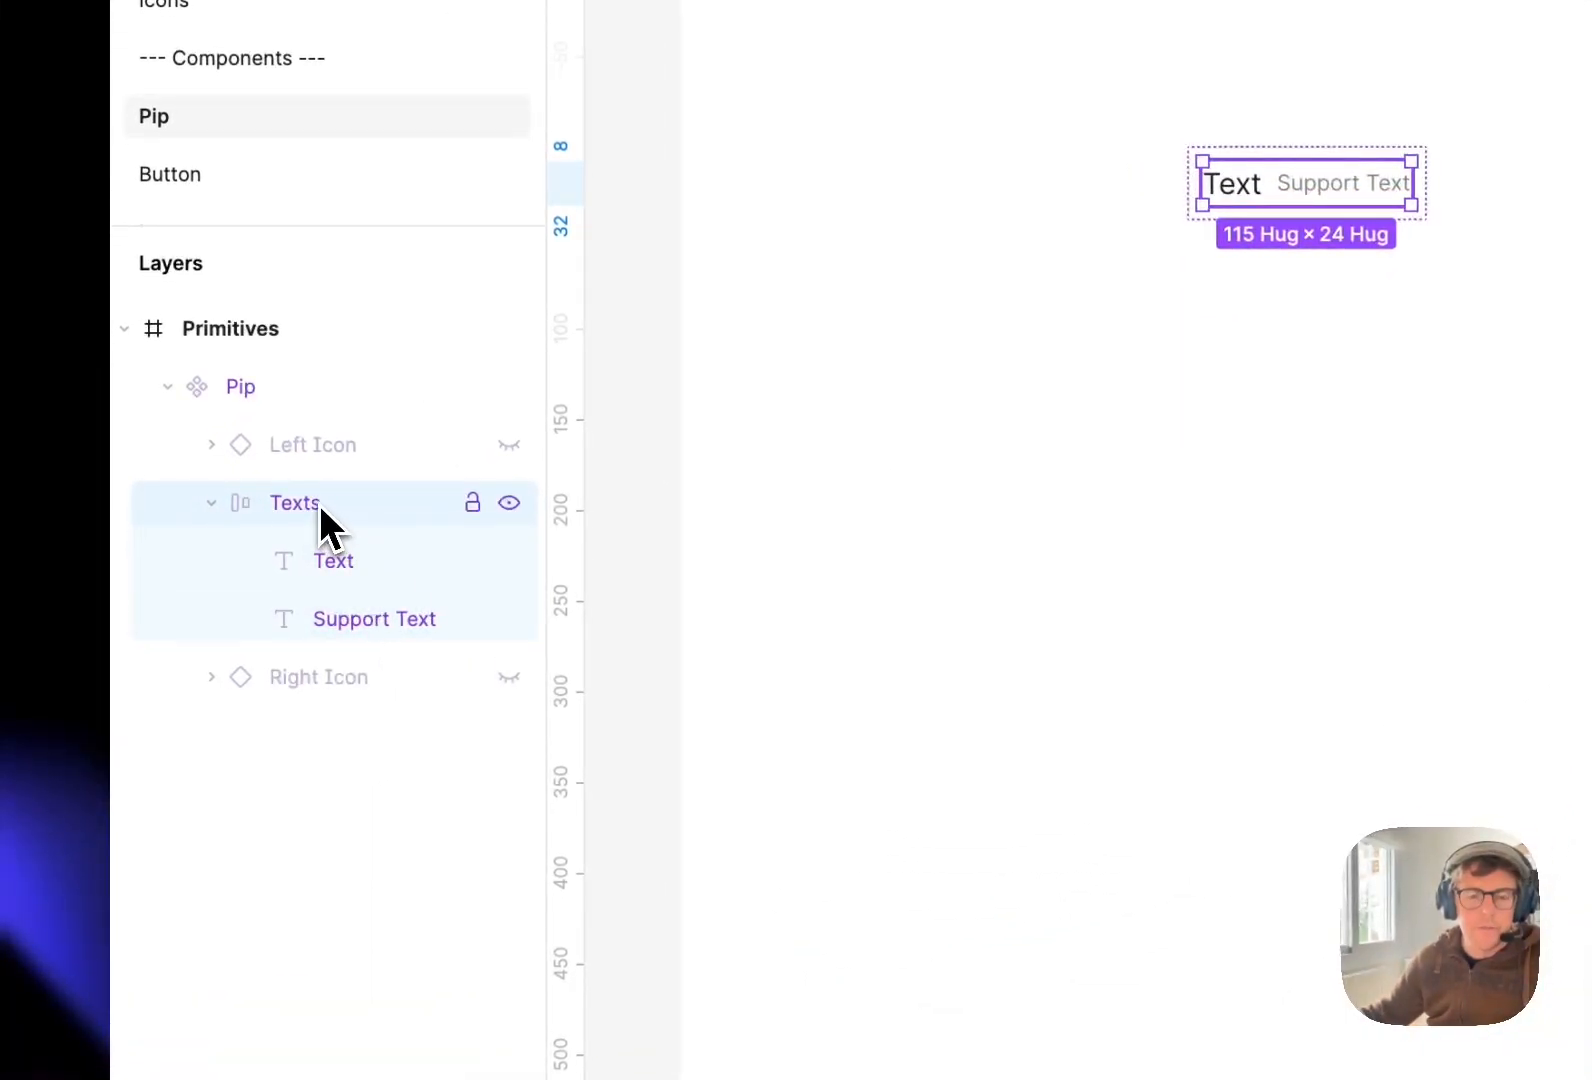
click(410, 615)
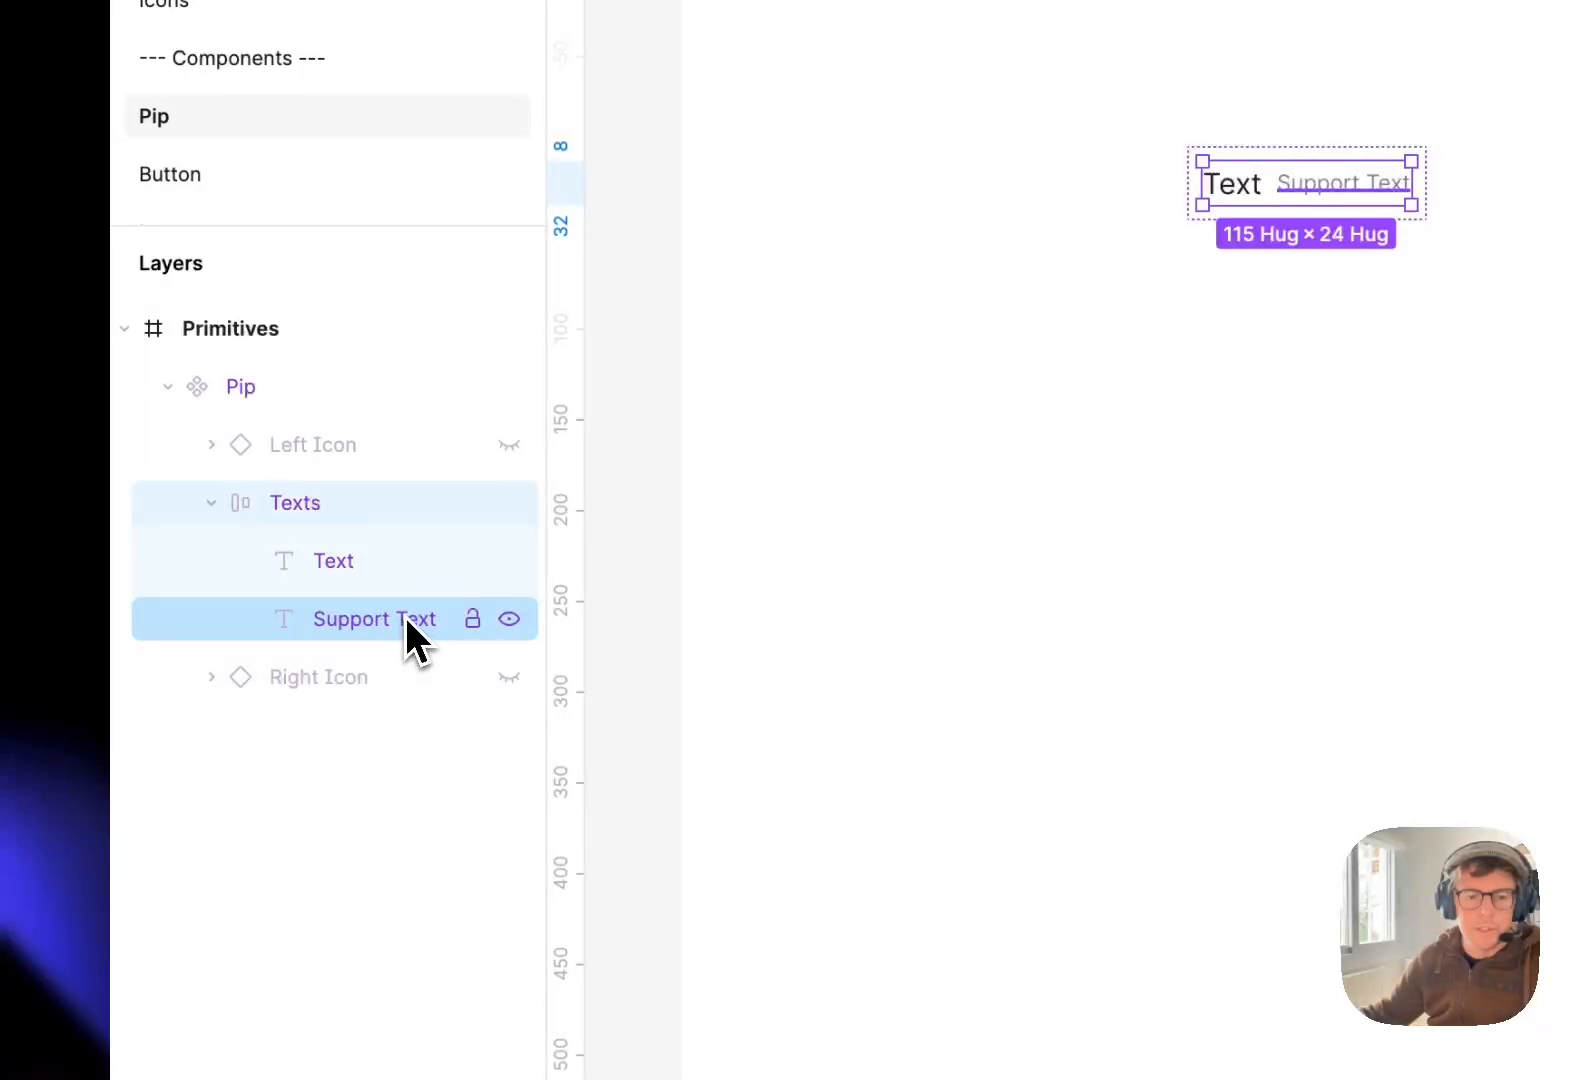
click(229, 497)
click(214, 503)
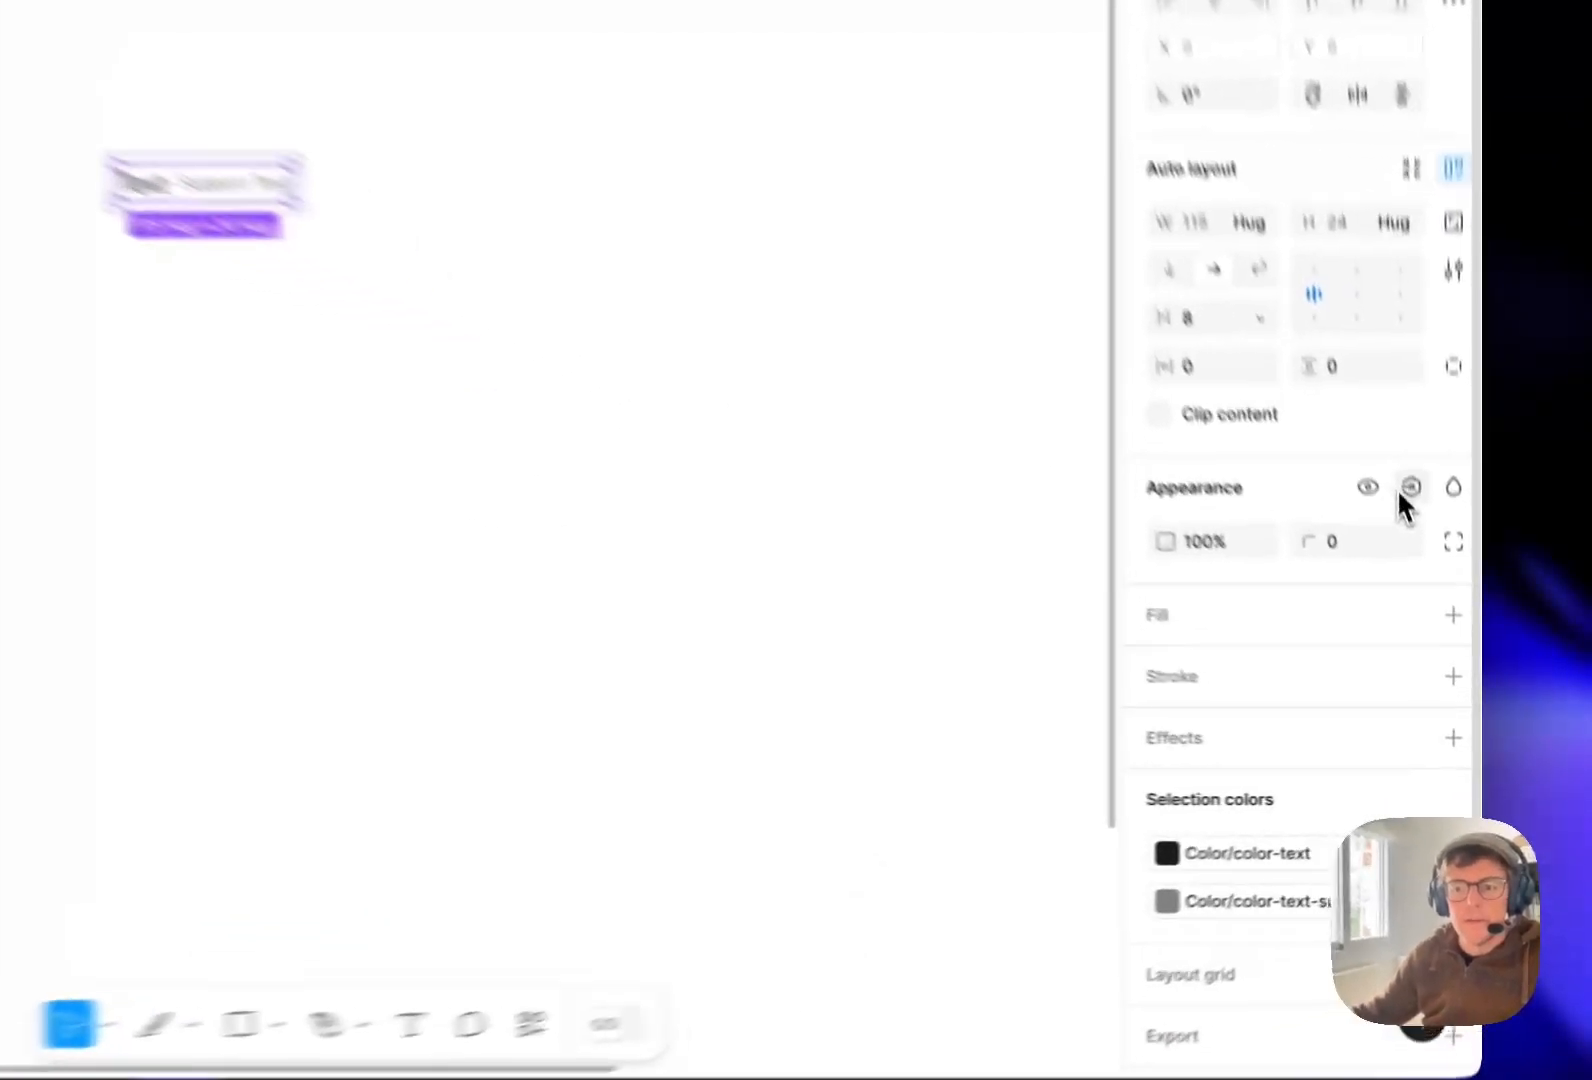
Create a boolean visibility property named "Texts?" with the value True for the Texts frame.
click(1439, 610)
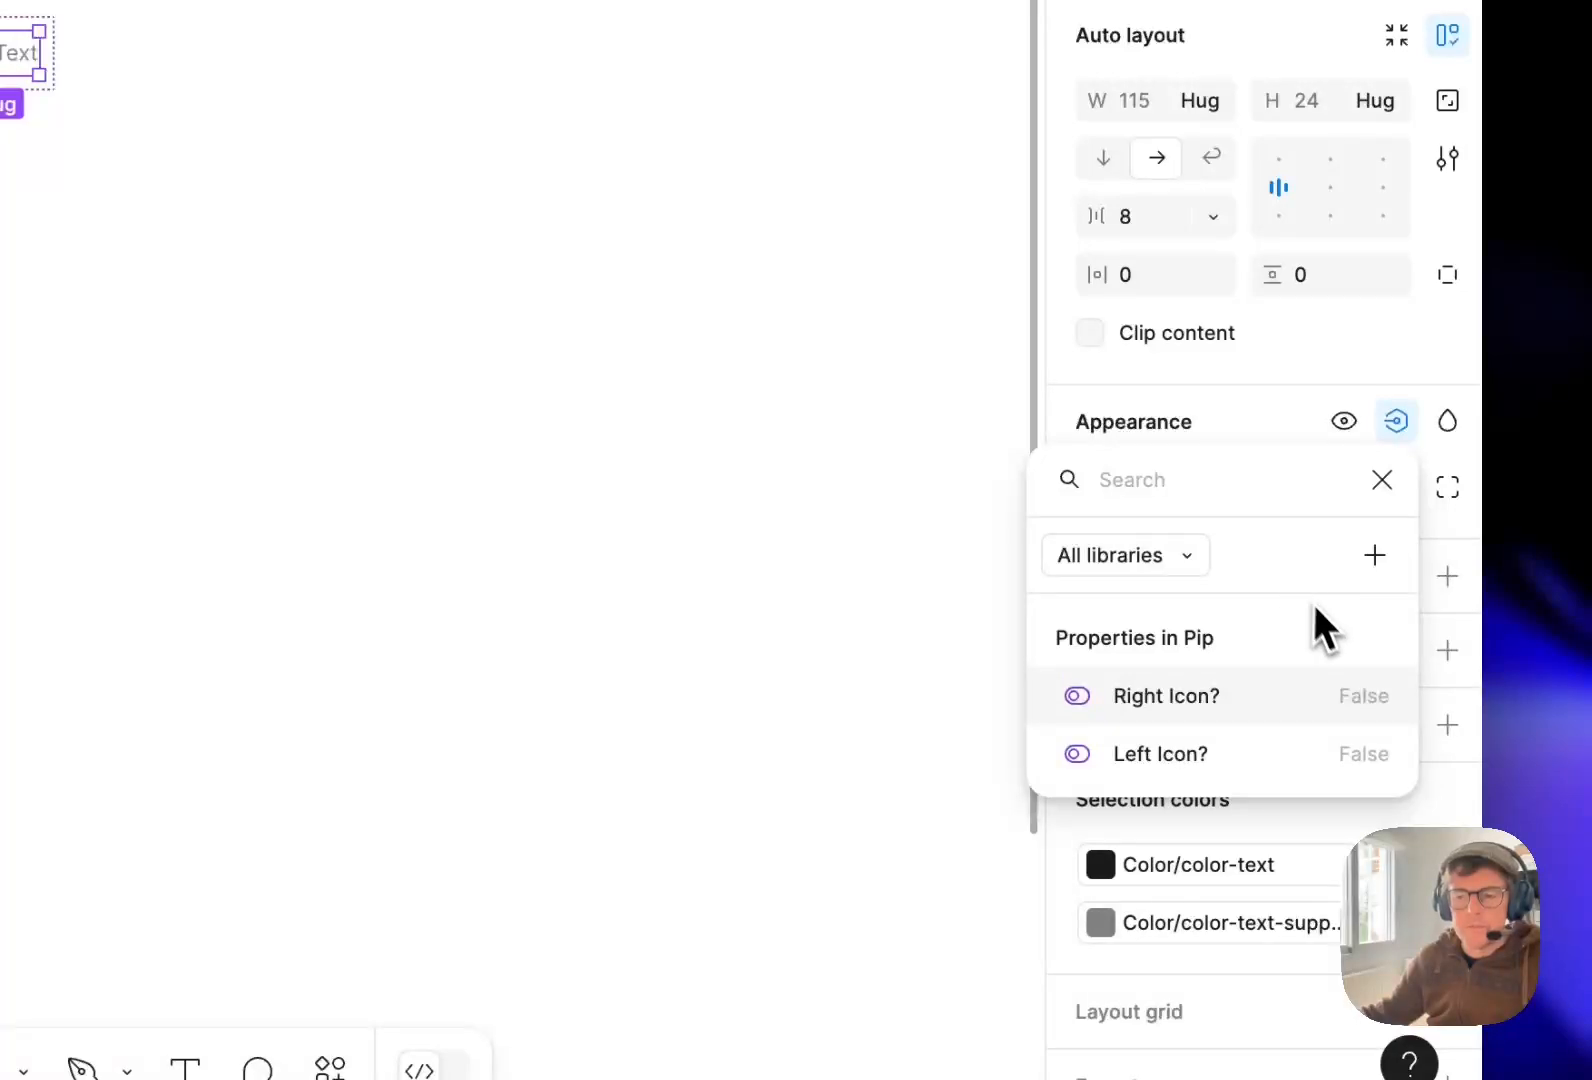
click(1375, 556)
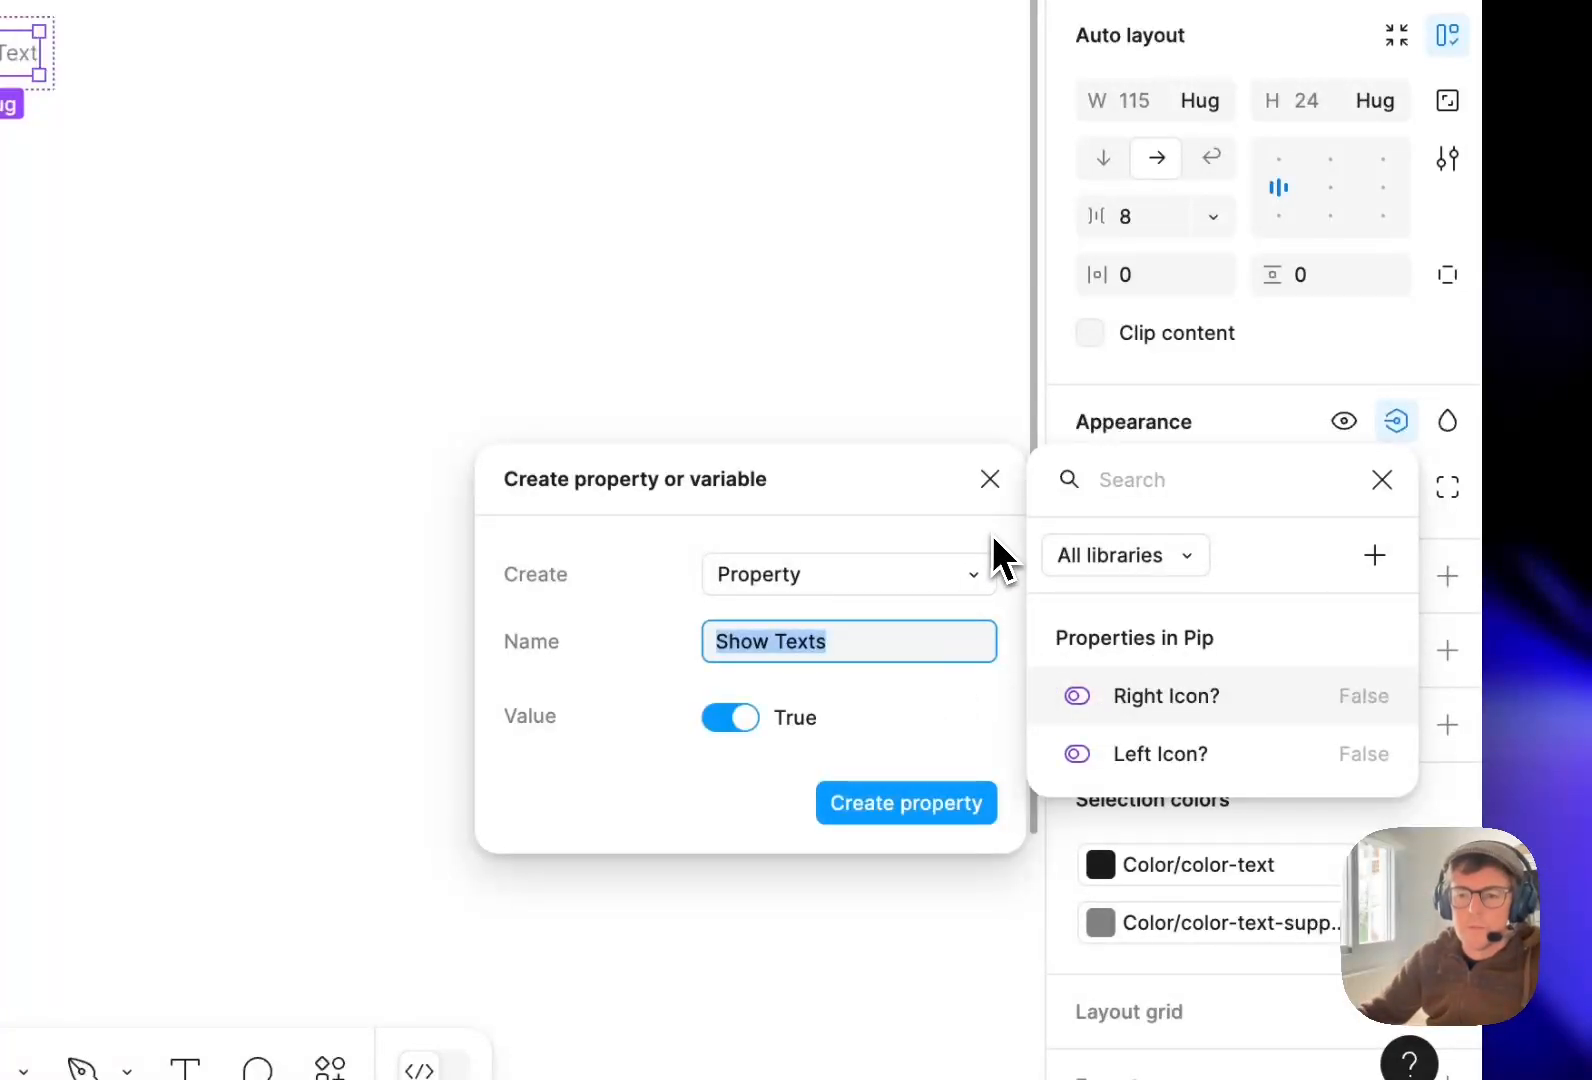
key(shift+alt+Left)
key(Left)
key(BackSpace)
key(BackSpace)
key(BackSpace)
key(BackSpace)
key(BackSpace)
key(super+Right)
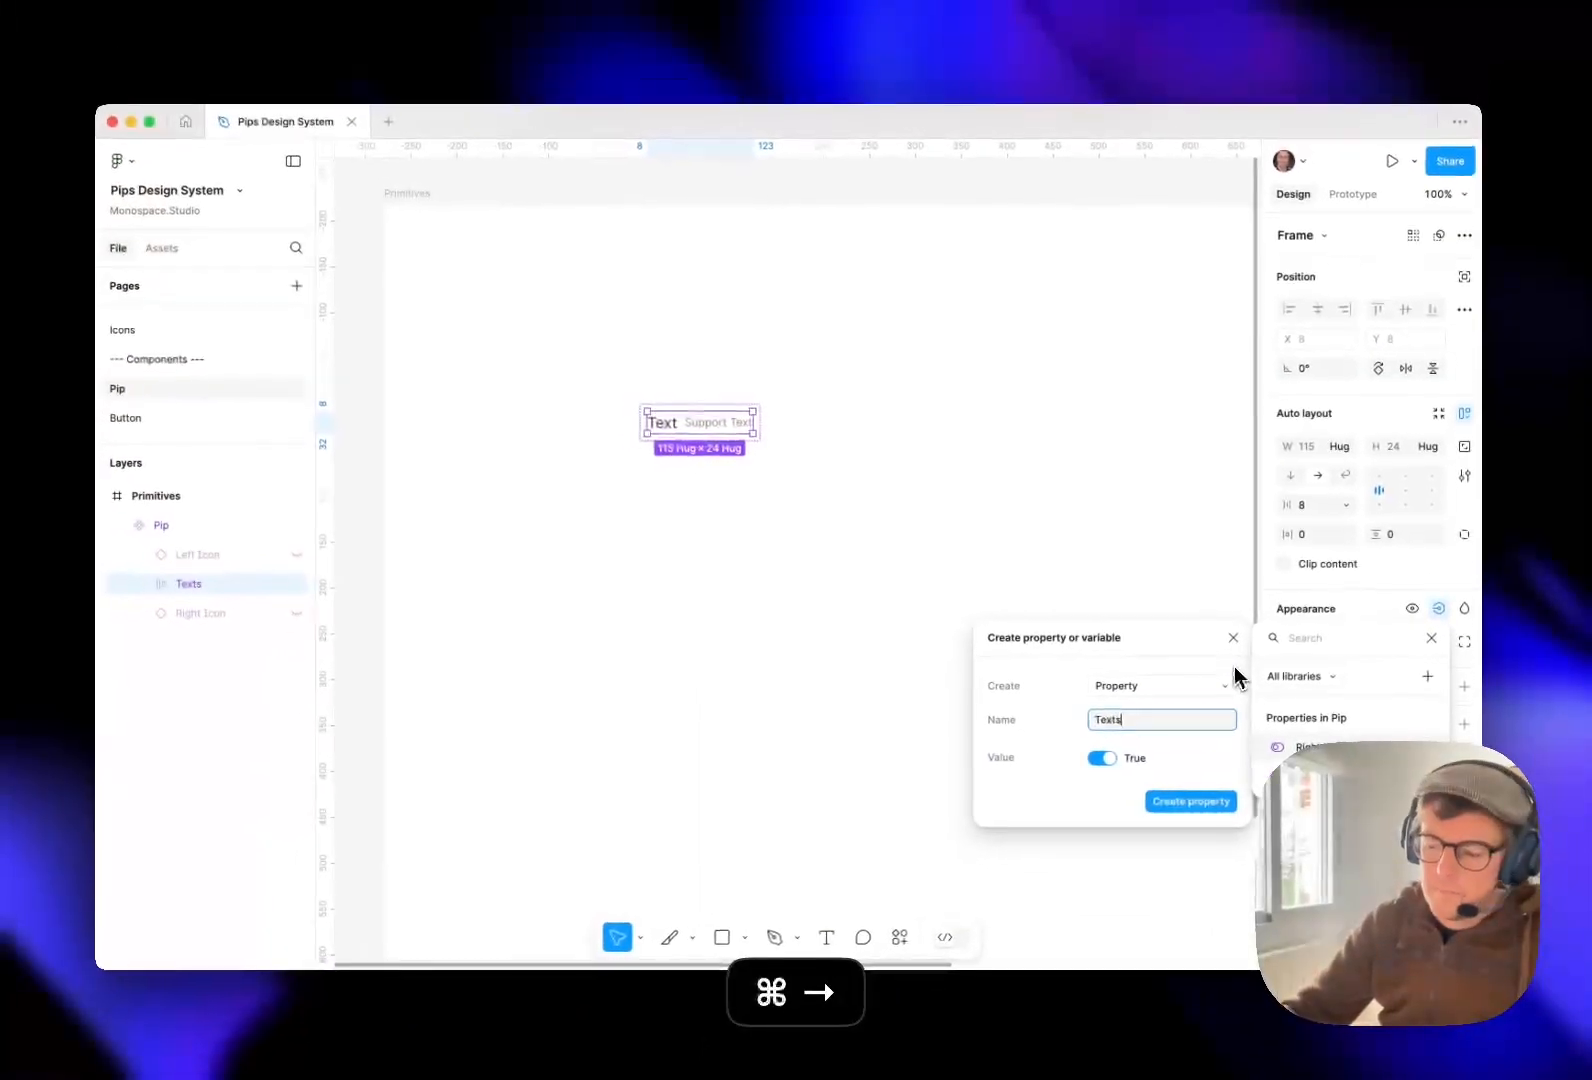
text(?)
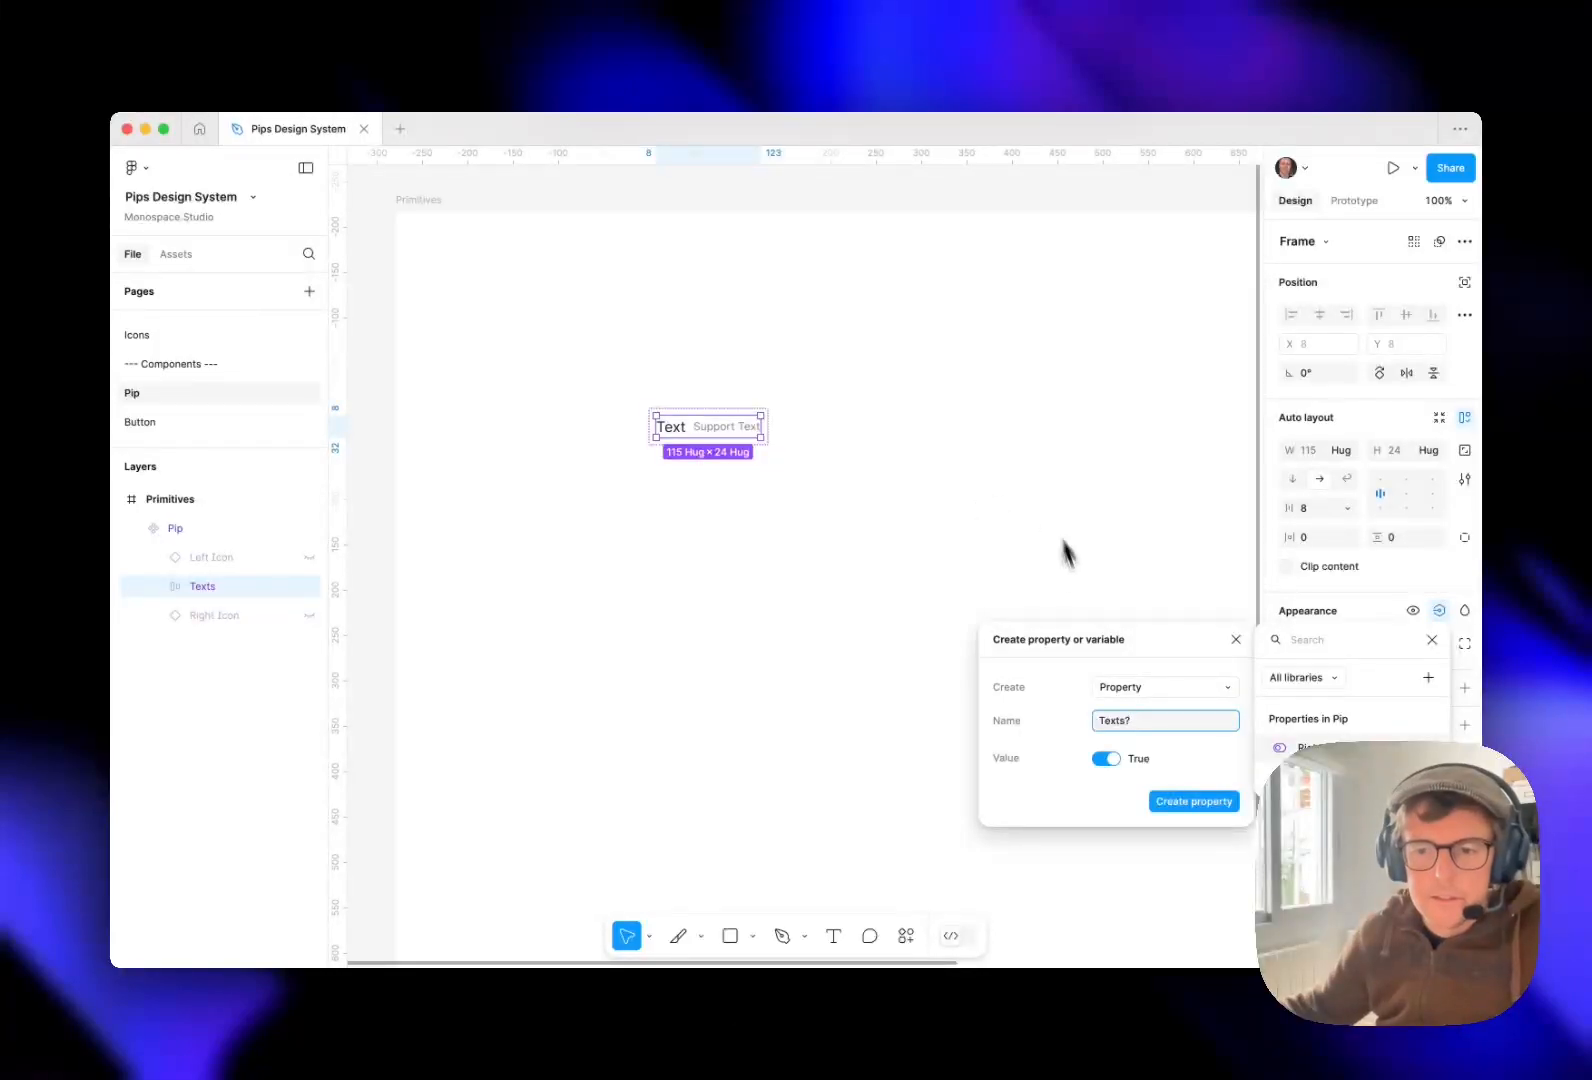
click(1190, 801)
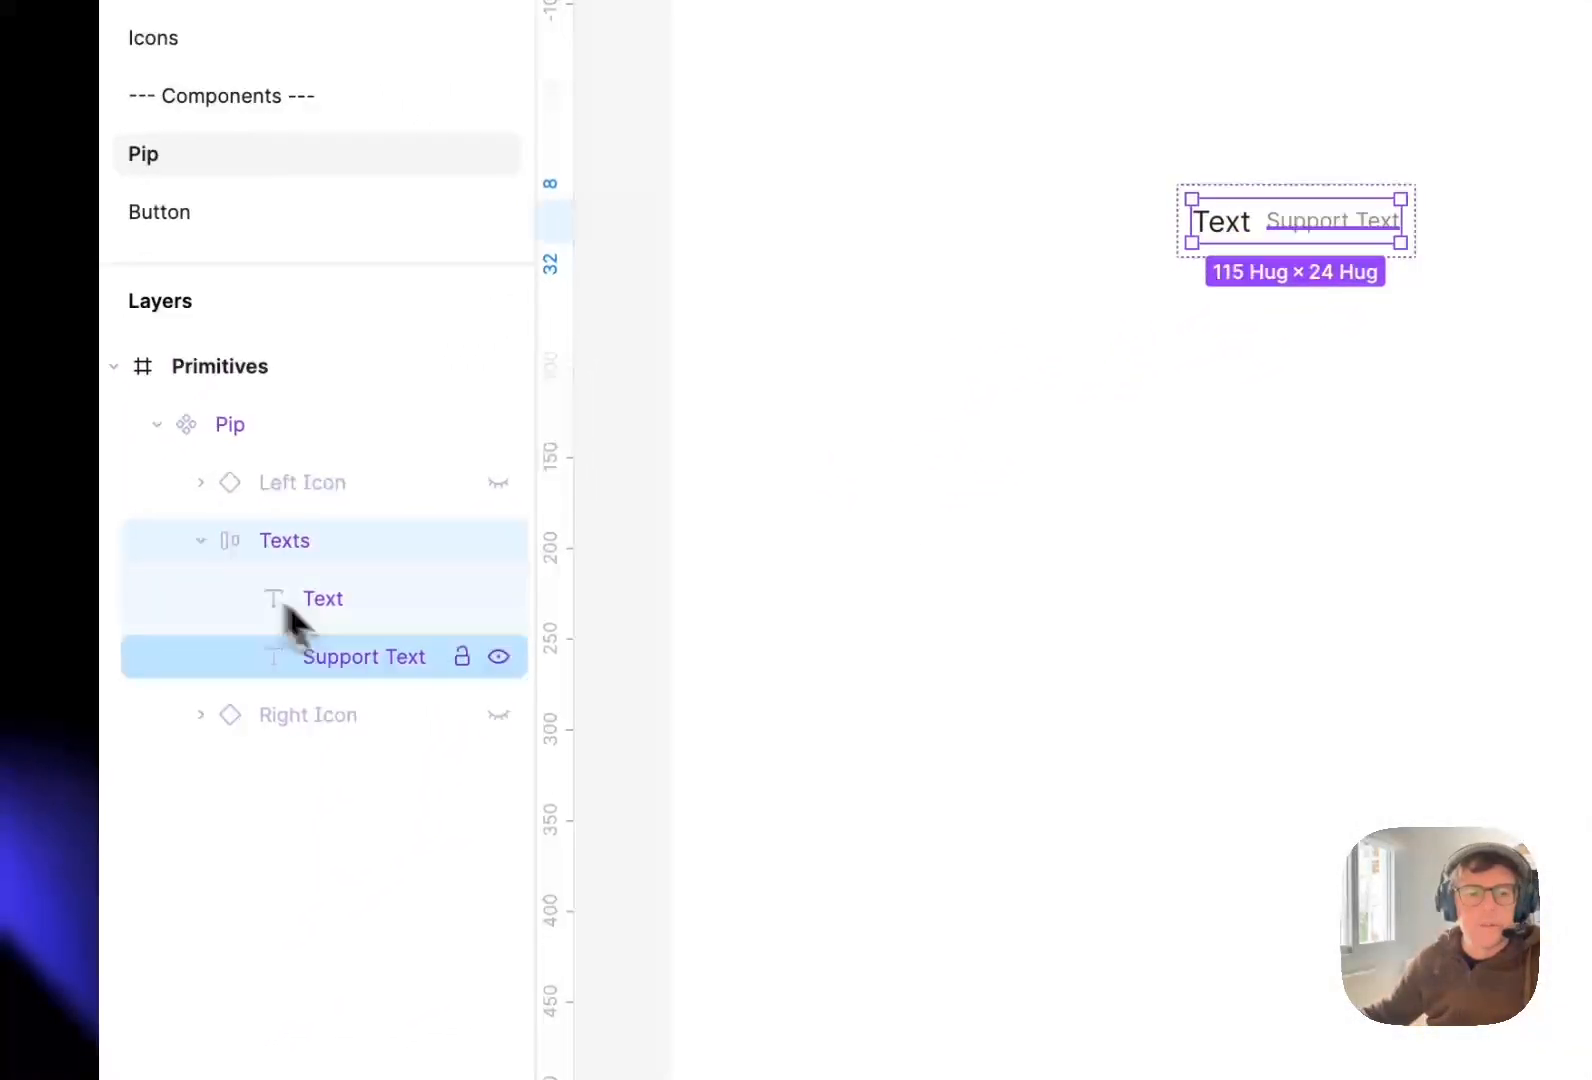
Create a boolean visibility property named "Support Text?" with the value True for the Support Text layer inside Texts.
click(340, 652)
click(1549, 416)
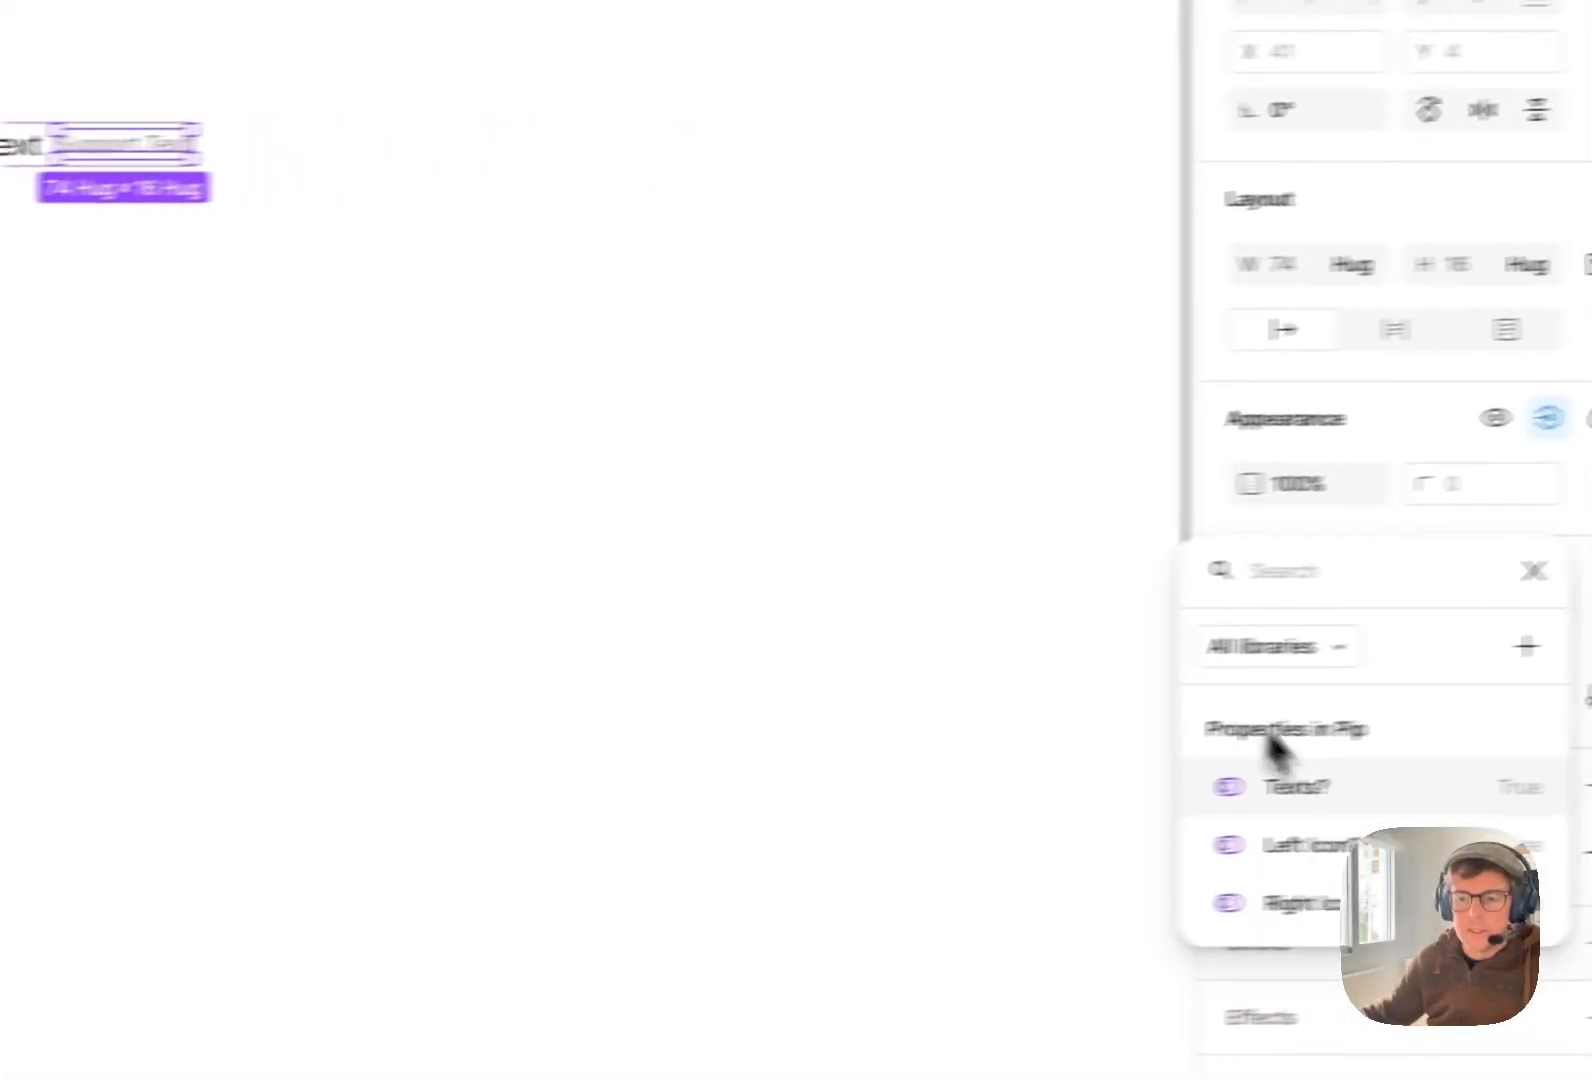
click(1390, 657)
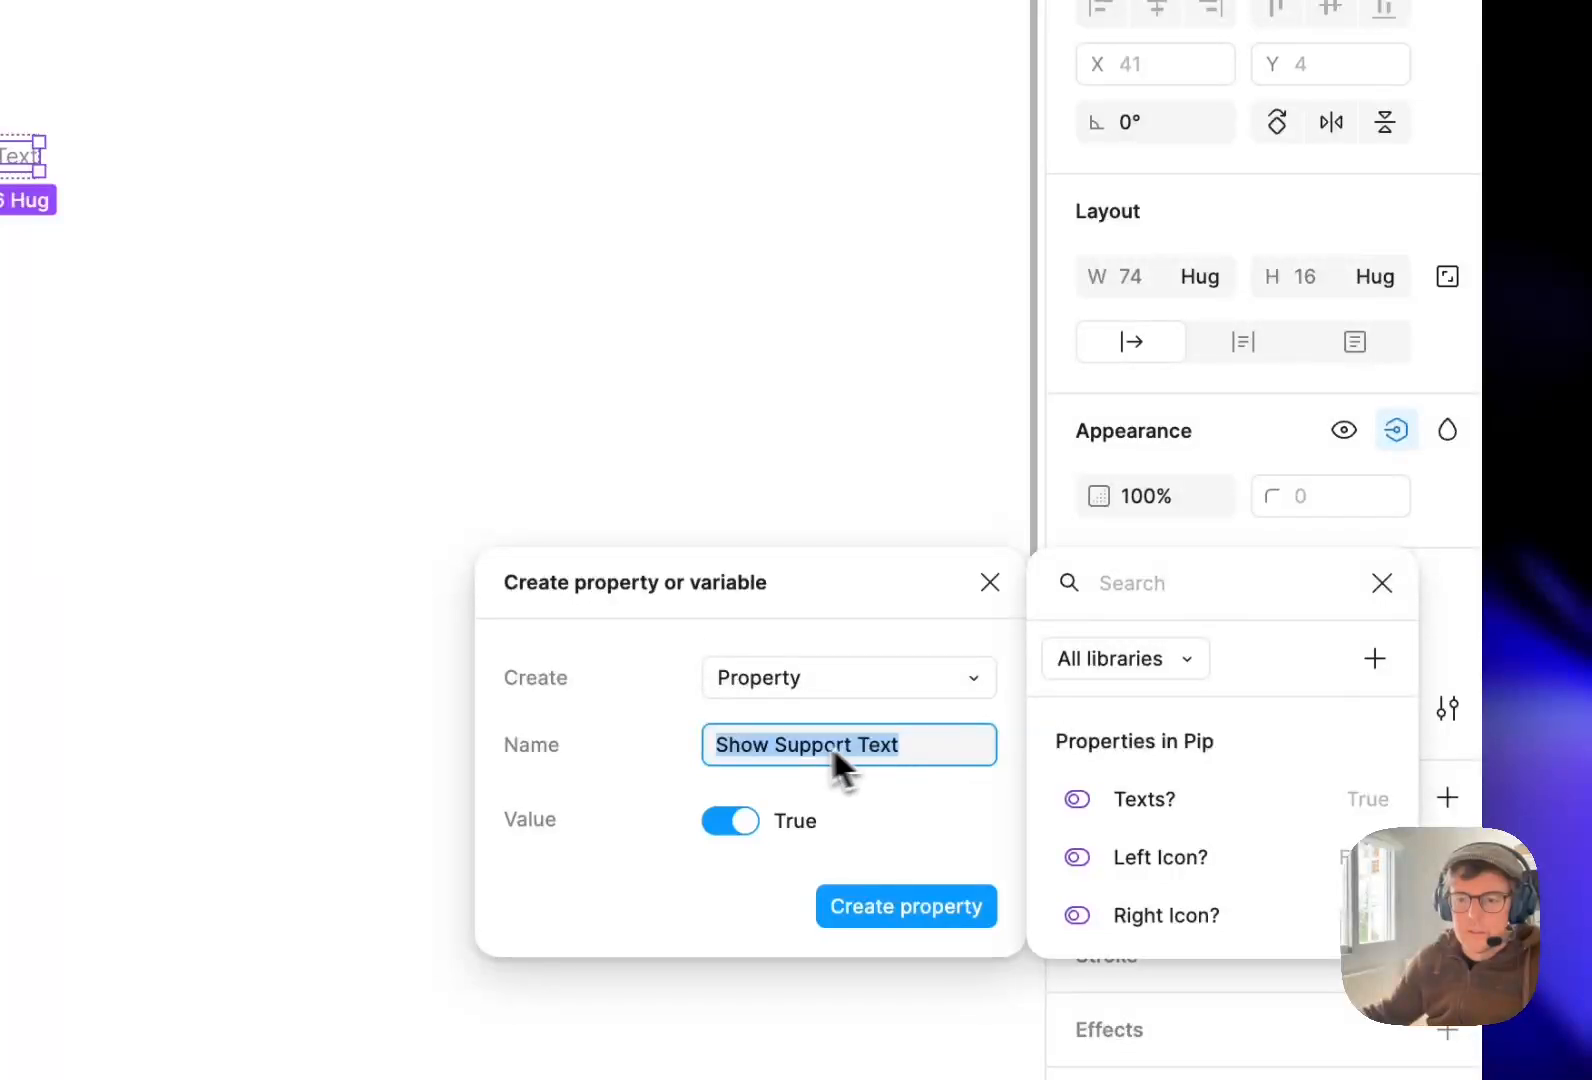
click(771, 745)
key(Right)
key(BackSpace)
key(BackSpace)
key(BackSpace)
key(BackSpace)
key(BackSpace)
key(super+Right)
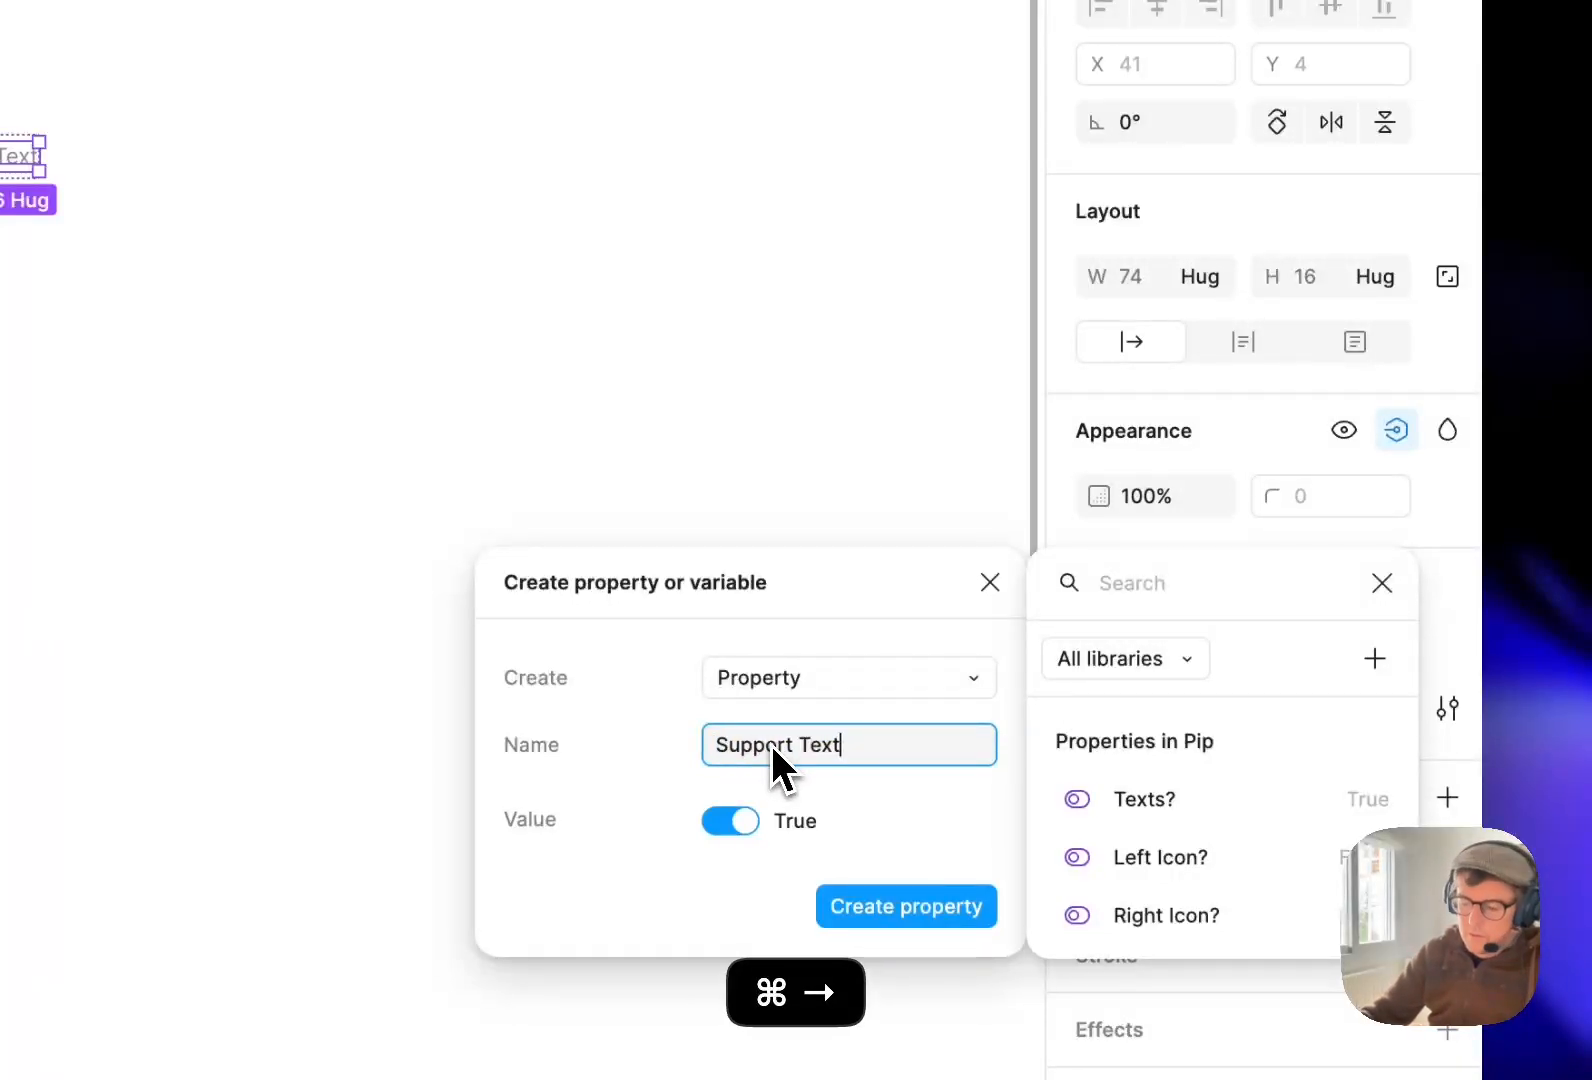
text(?)
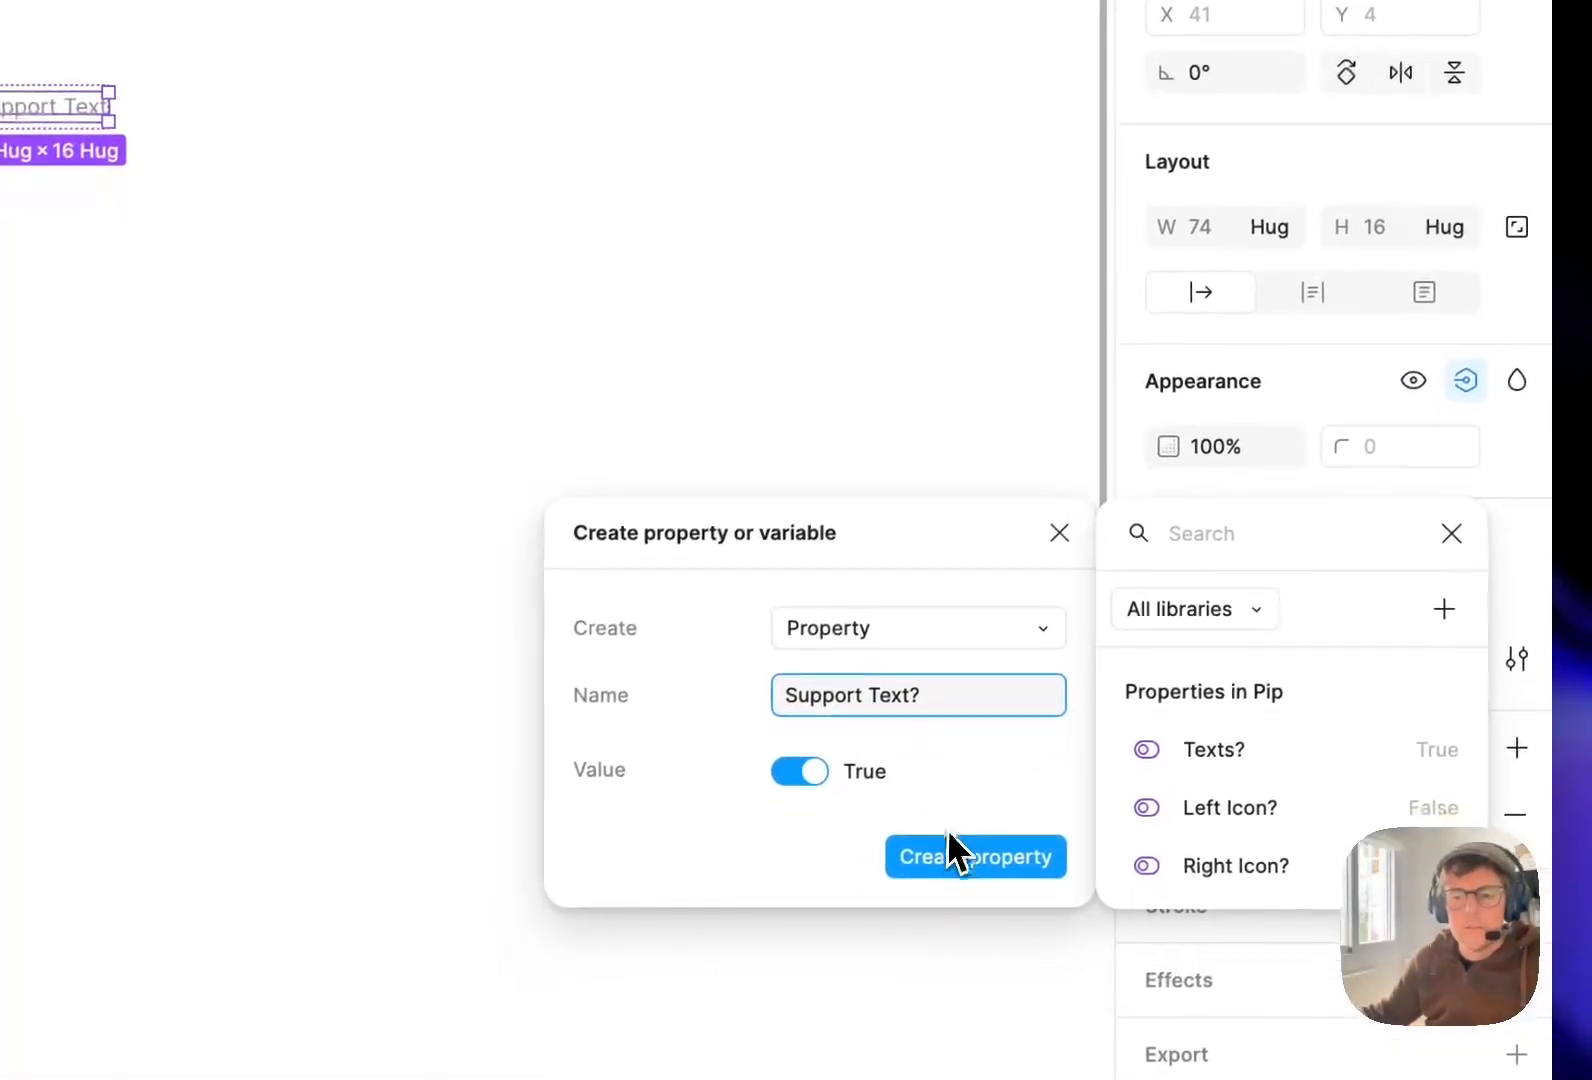
click(950, 850)
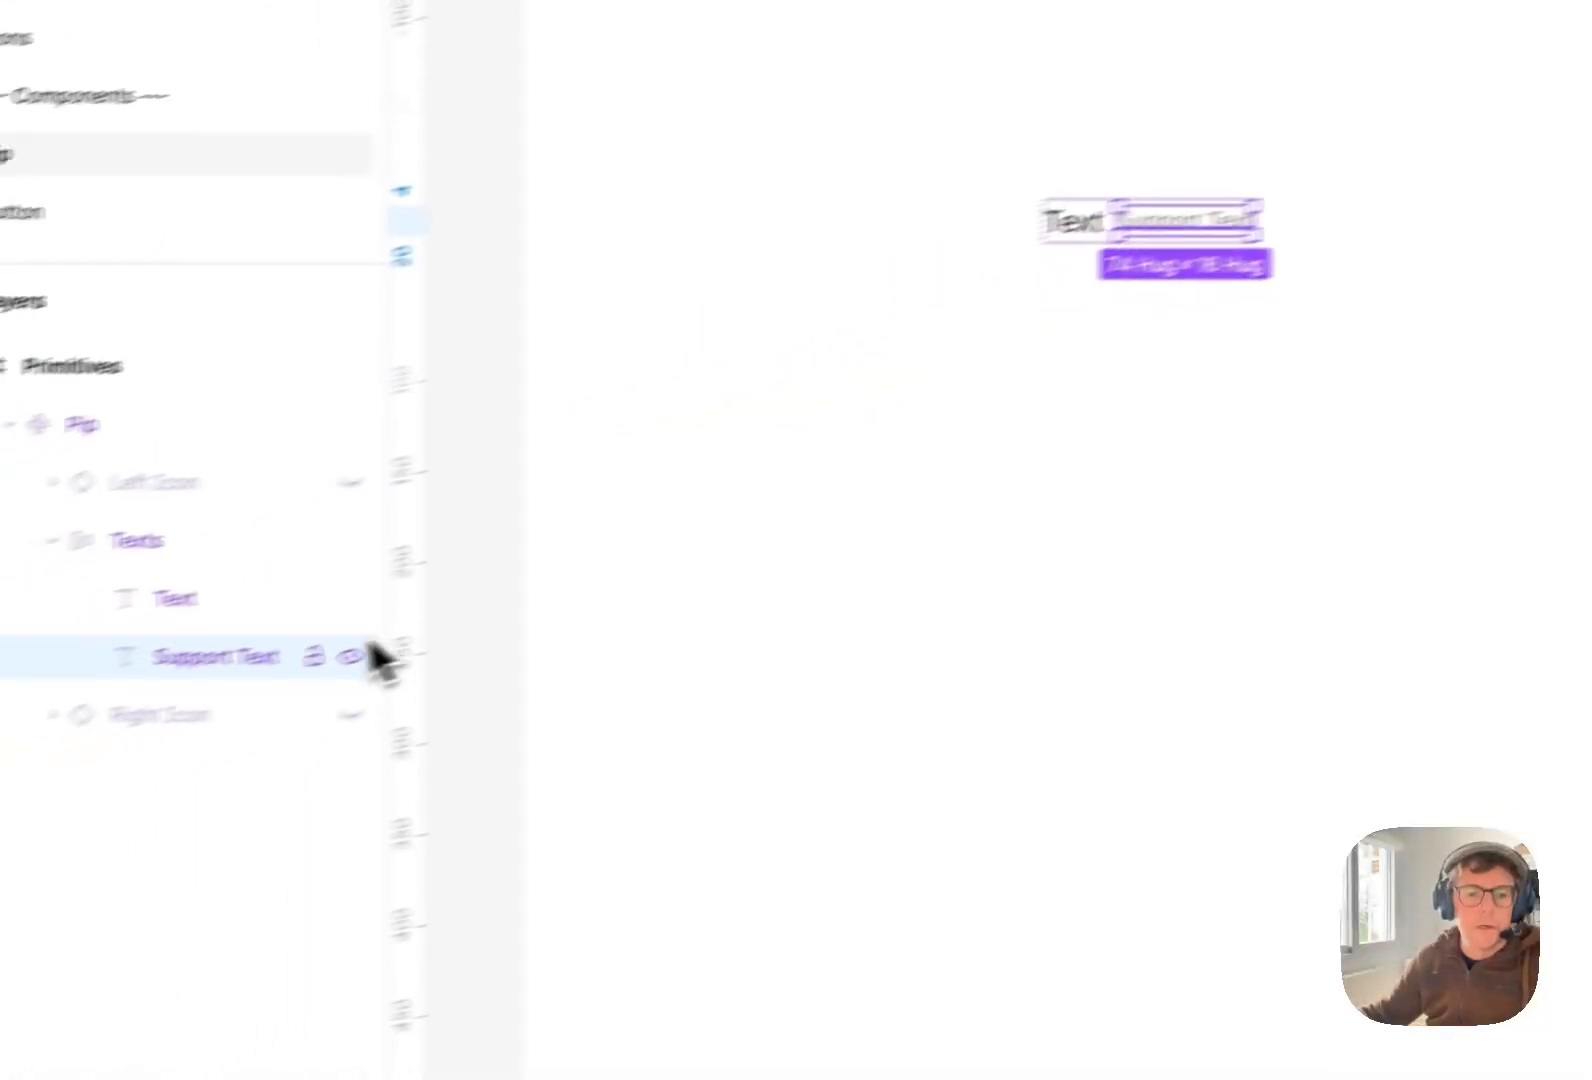
Hide the Support Text layer by default in the Pip component and clear the selection.
click(350, 656)
click(350, 656)
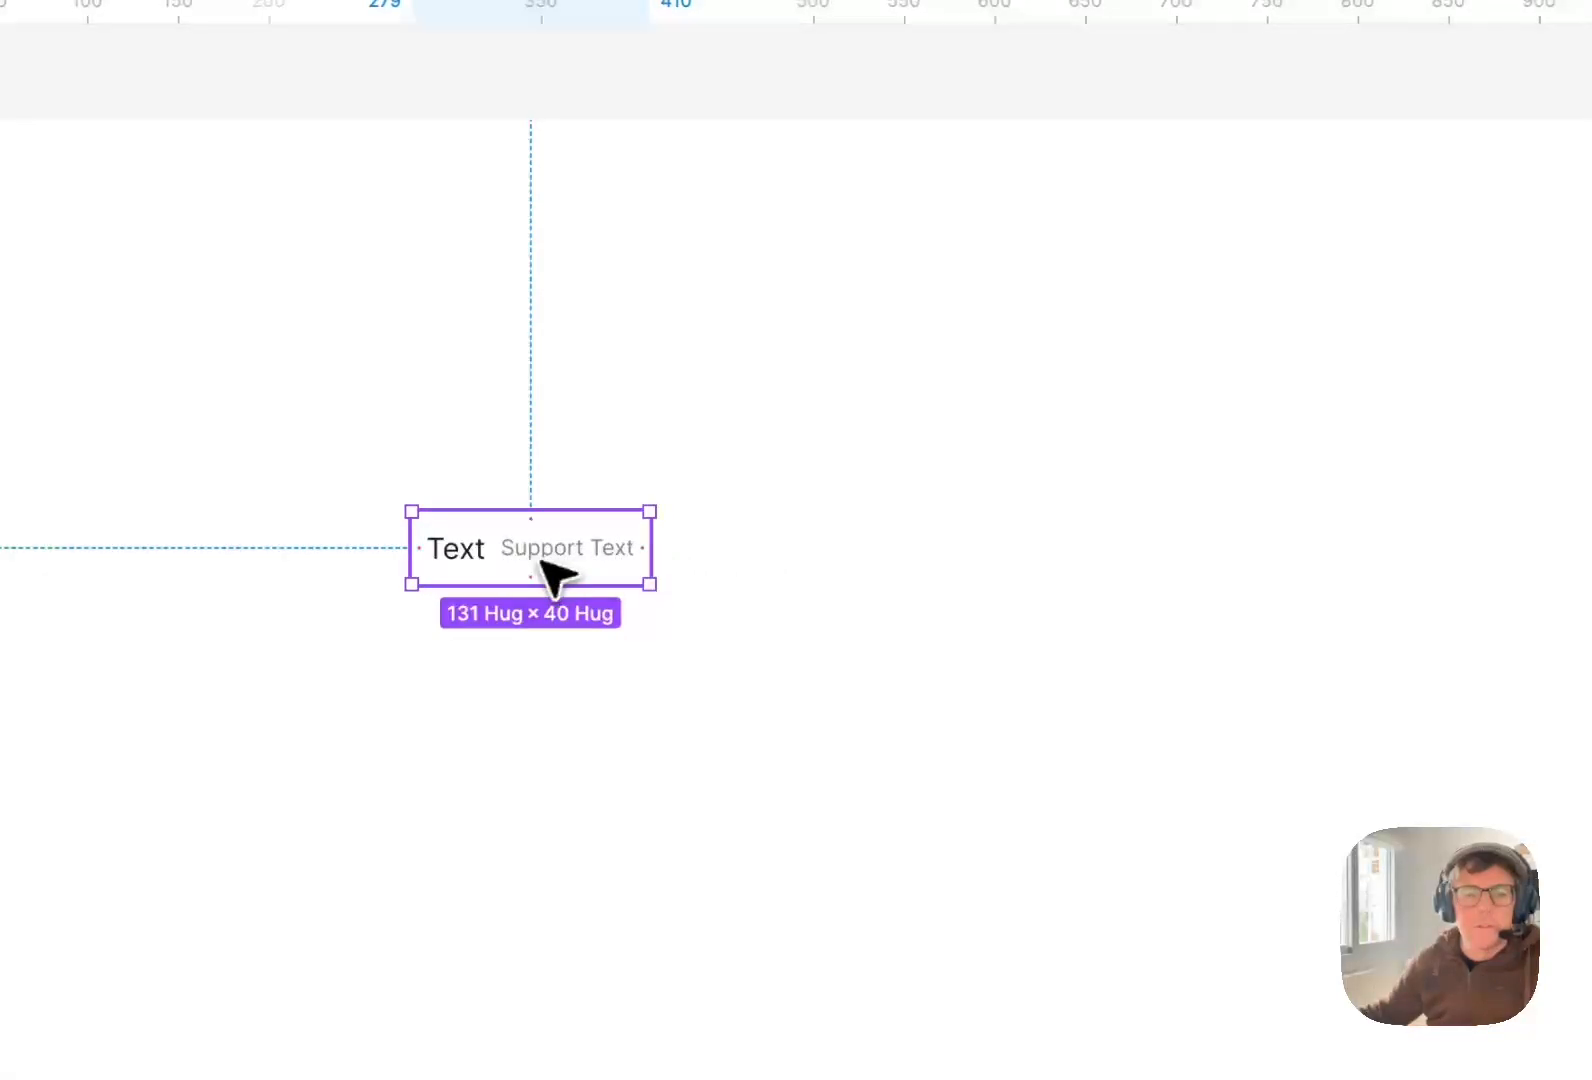
click(469, 667)
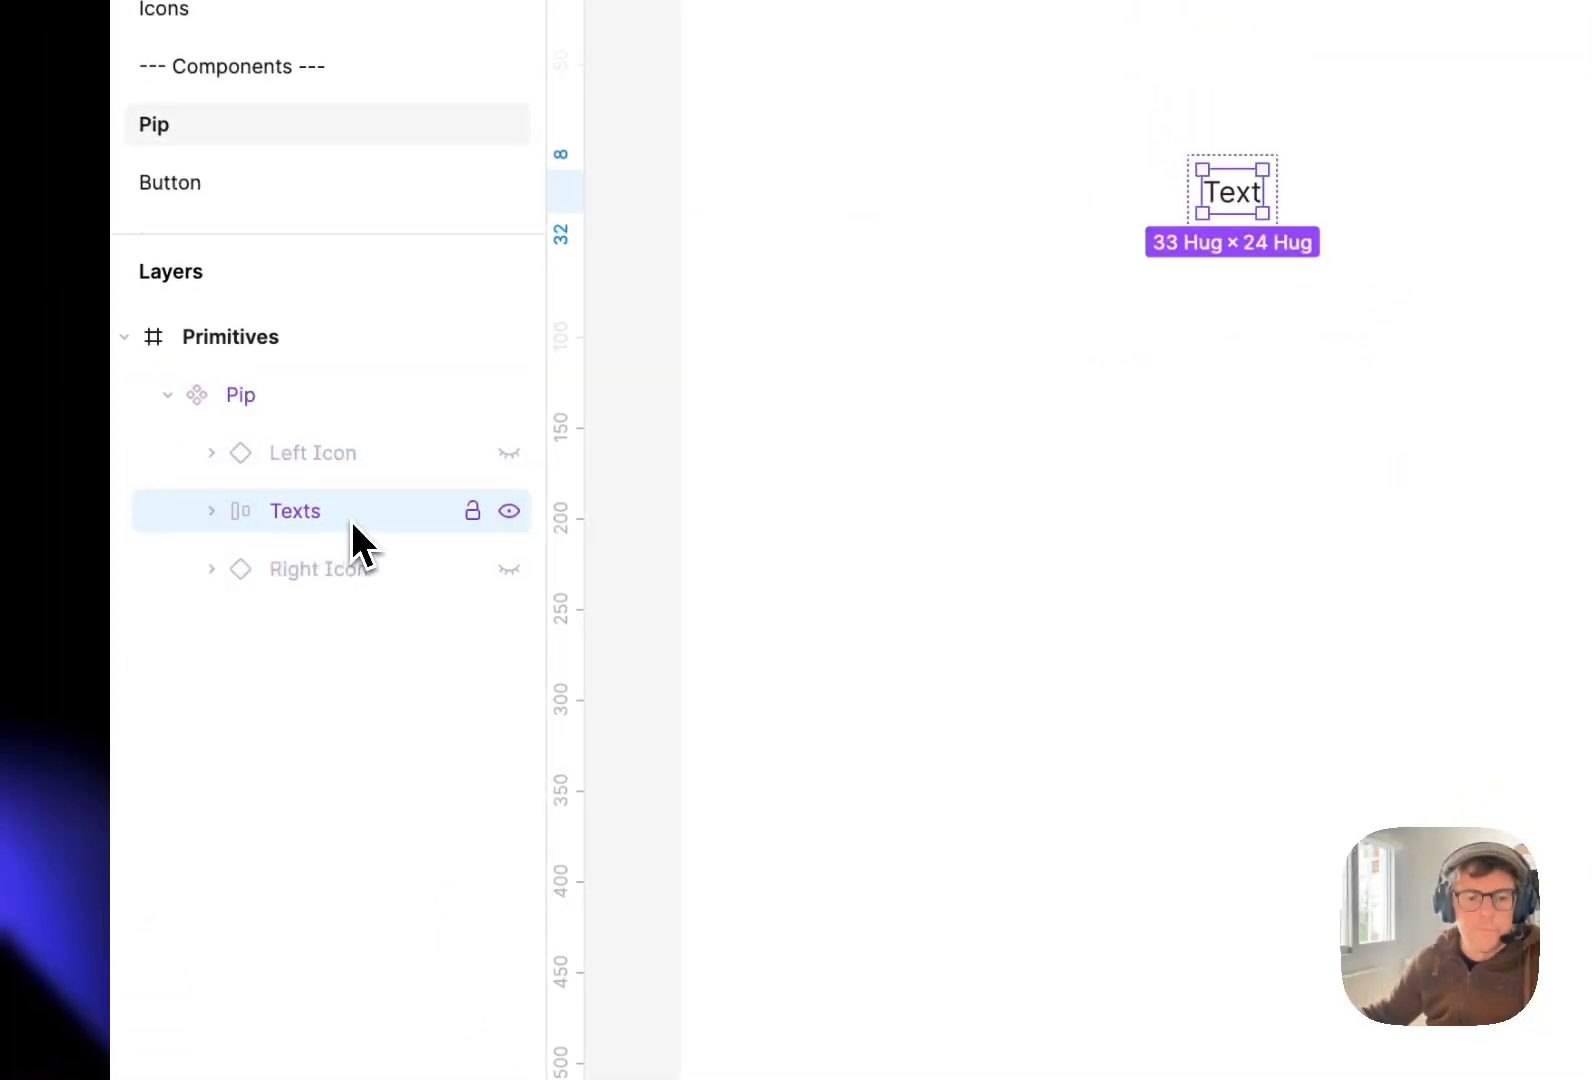
click(998, 423)
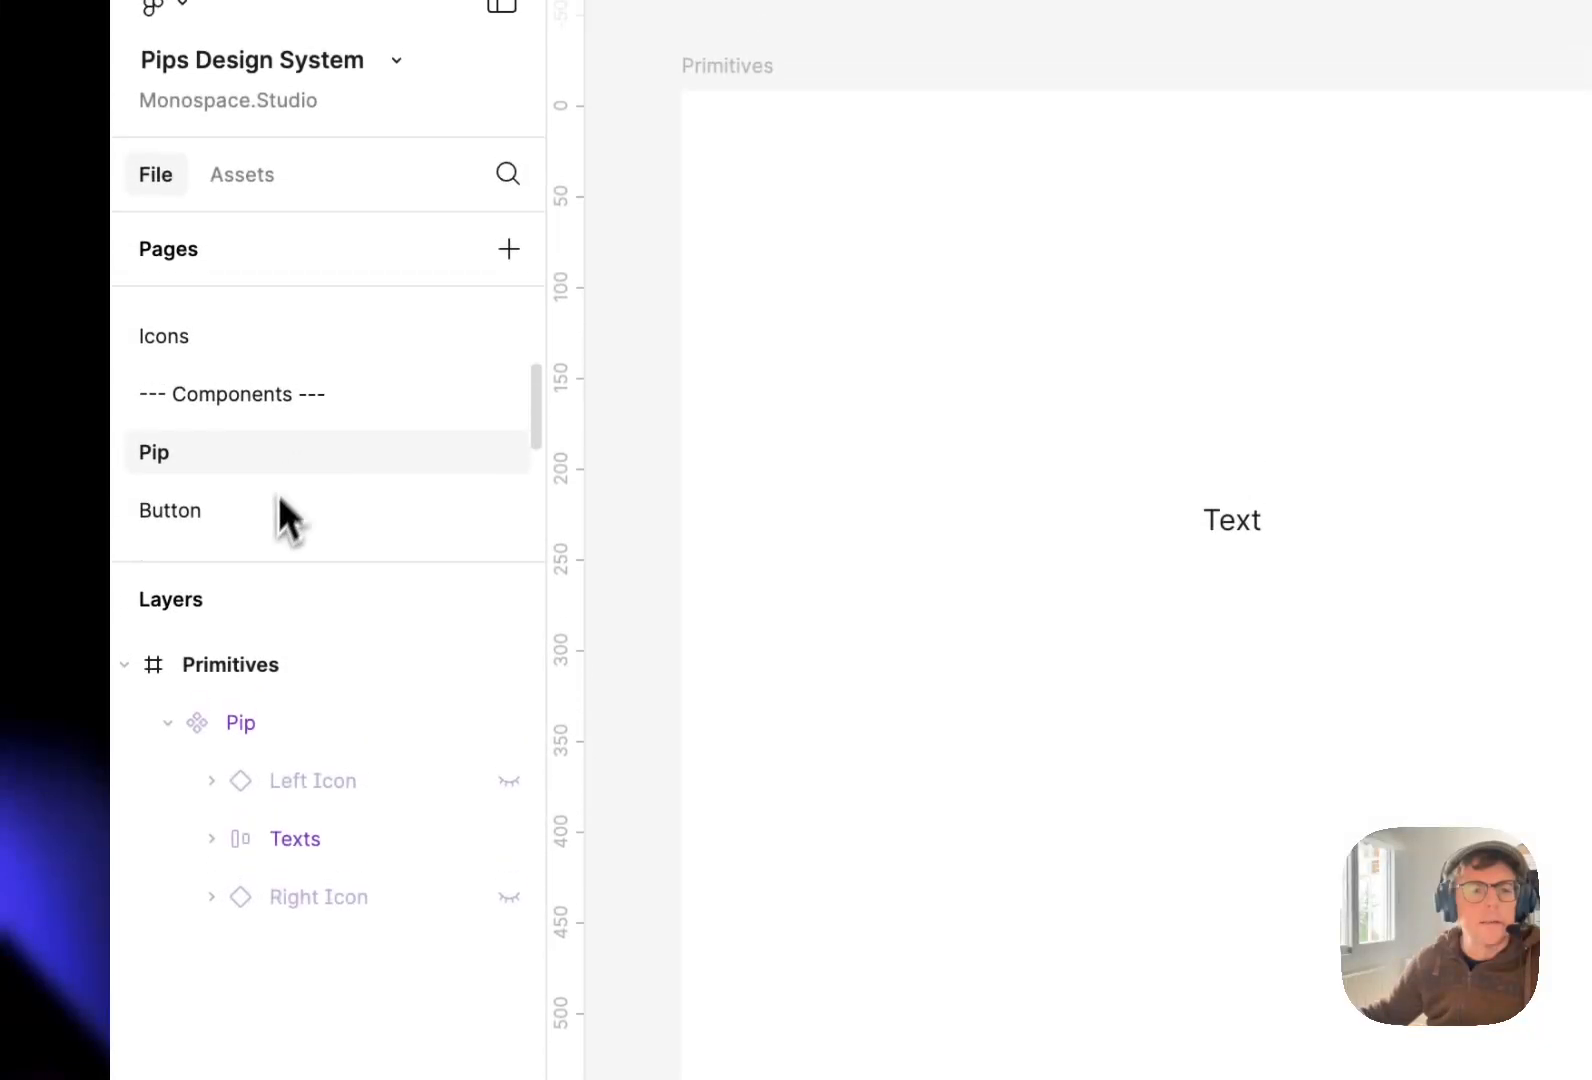
On the Button page, test the Pip instance's Right Icon?, Support Text? and Texts? properties by switching each one and restoring it.
click(284, 418)
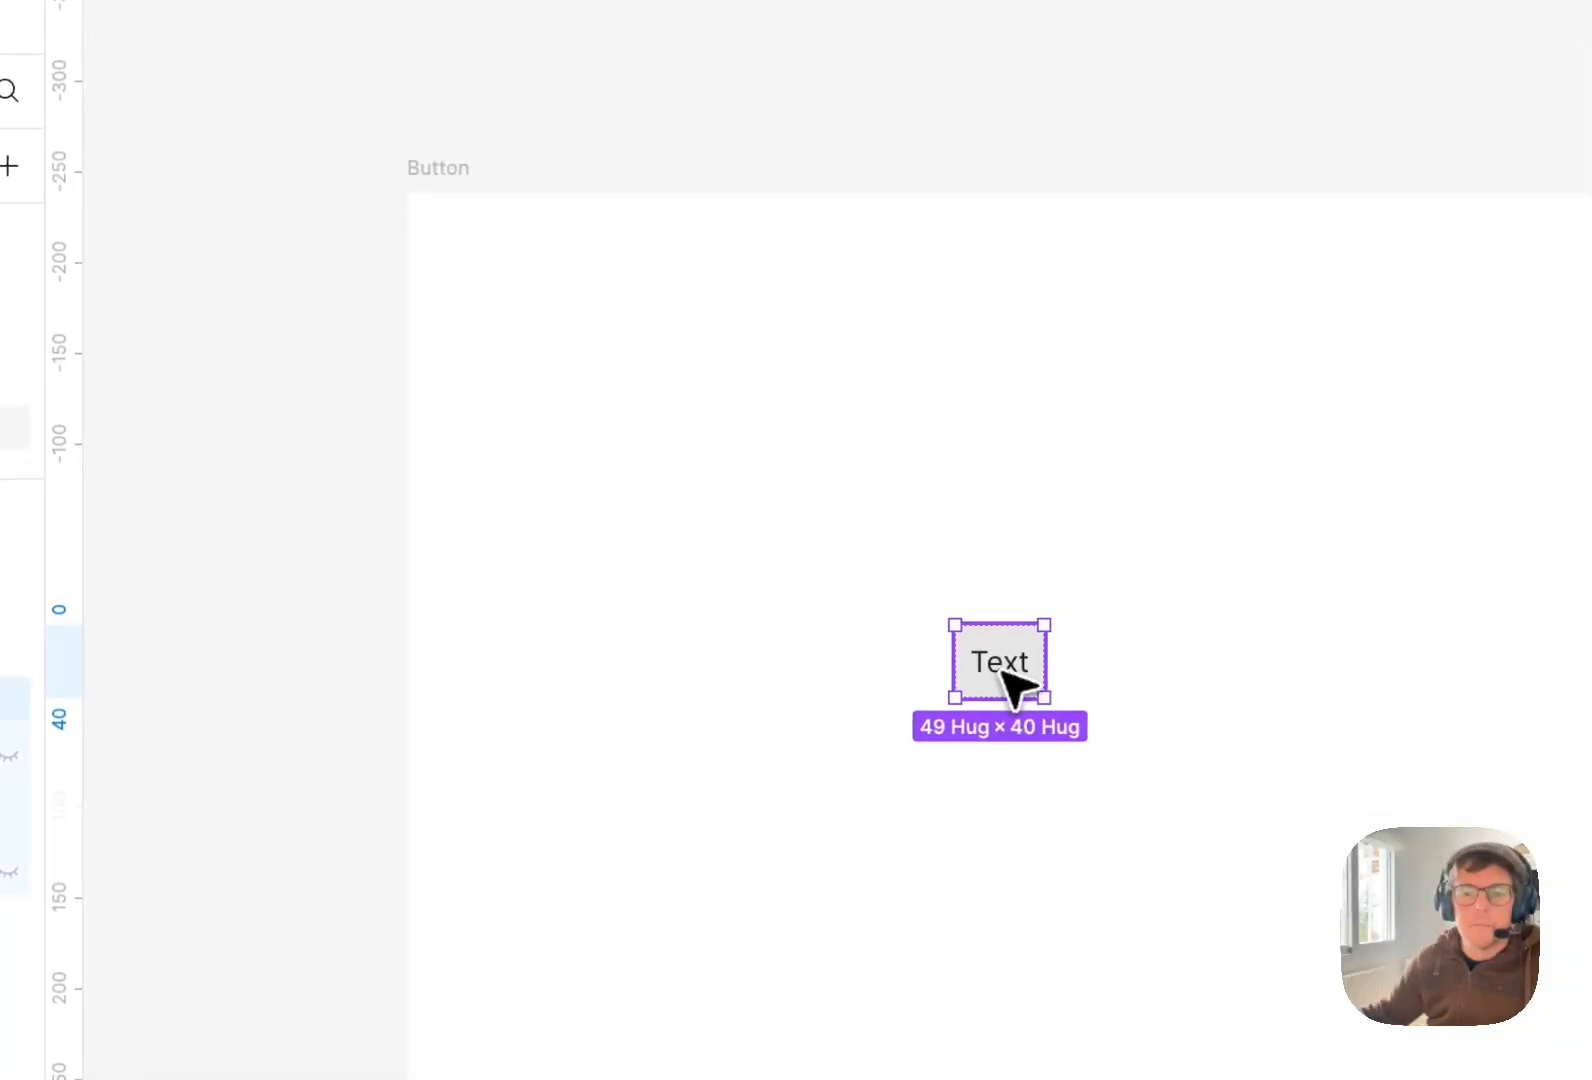
click(1299, 402)
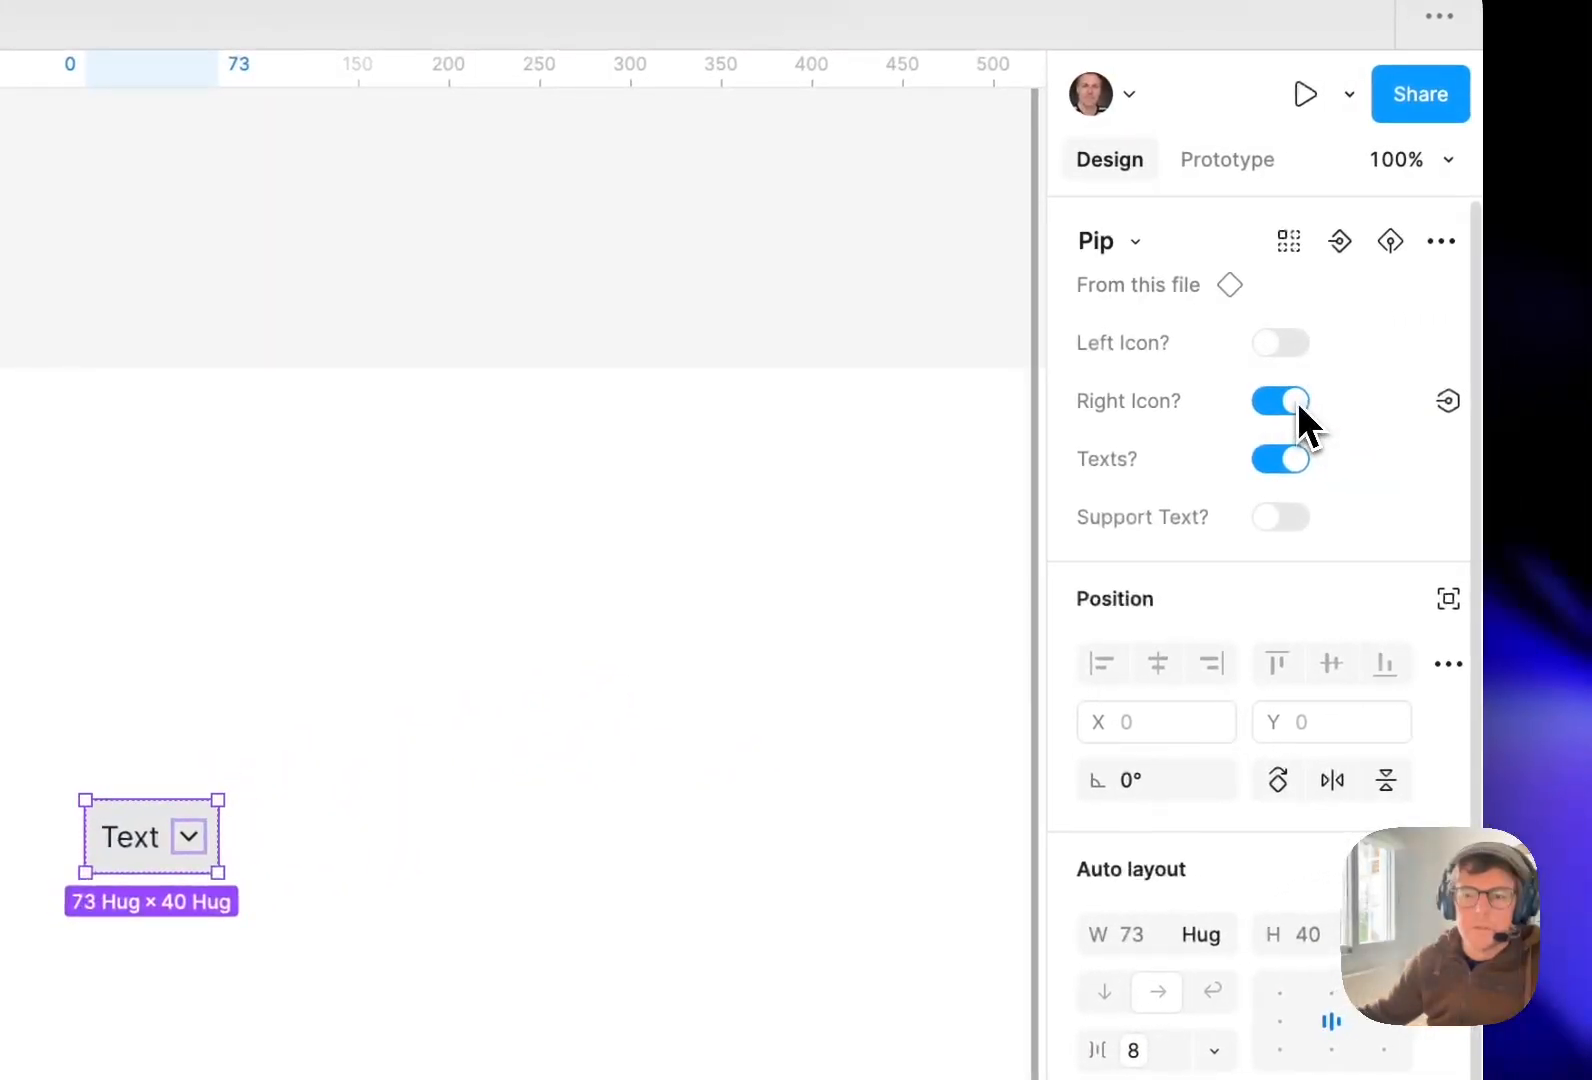
click(1299, 402)
click(1278, 518)
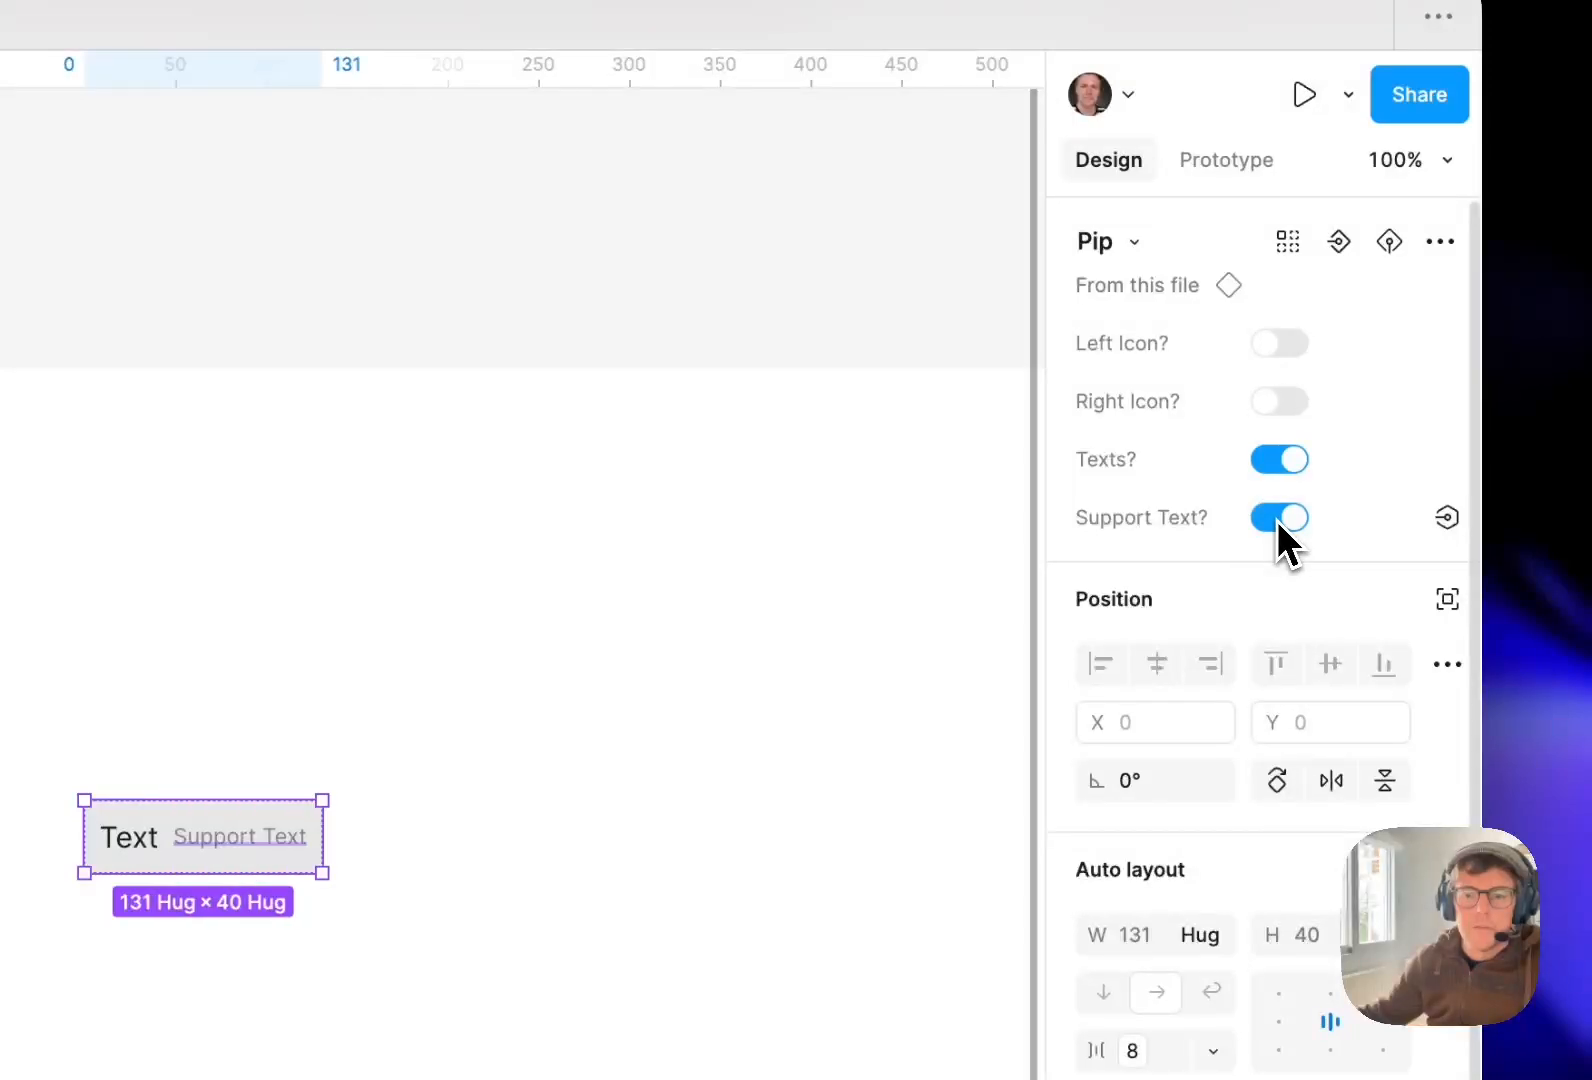
click(1278, 518)
click(1283, 468)
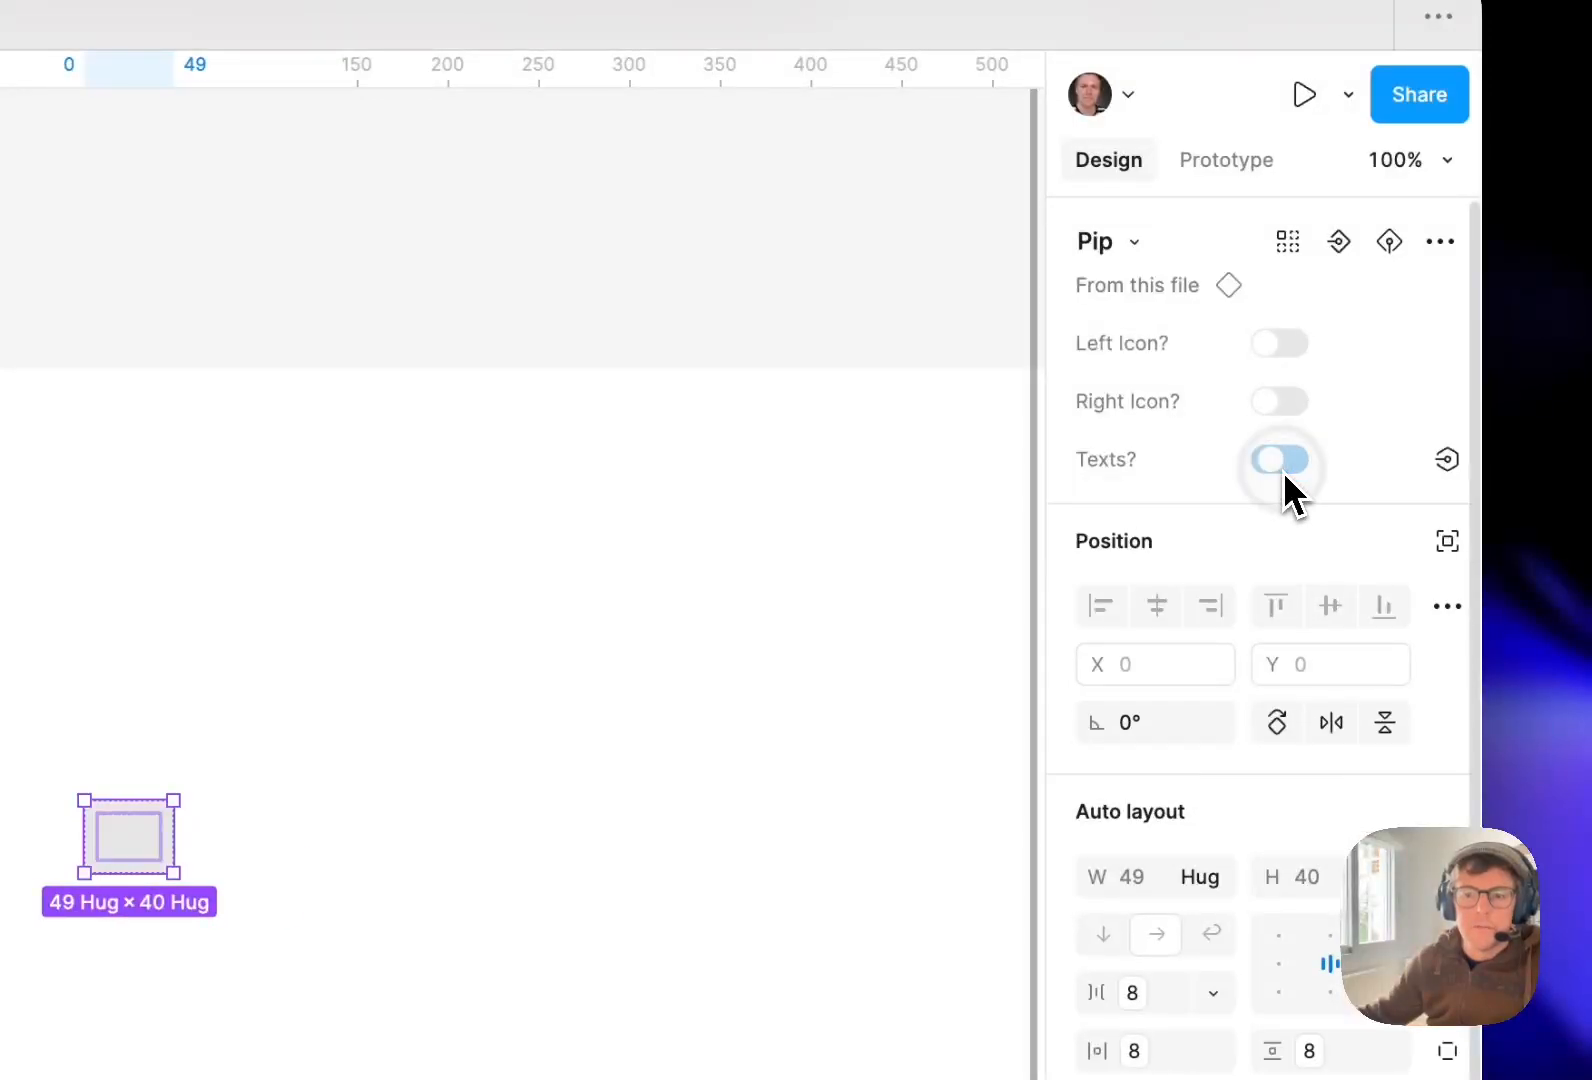
click(1286, 470)
Try an icon-only version of the Pip instance with Right Icon? on and Texts? off, and restore both properties.
click(1290, 417)
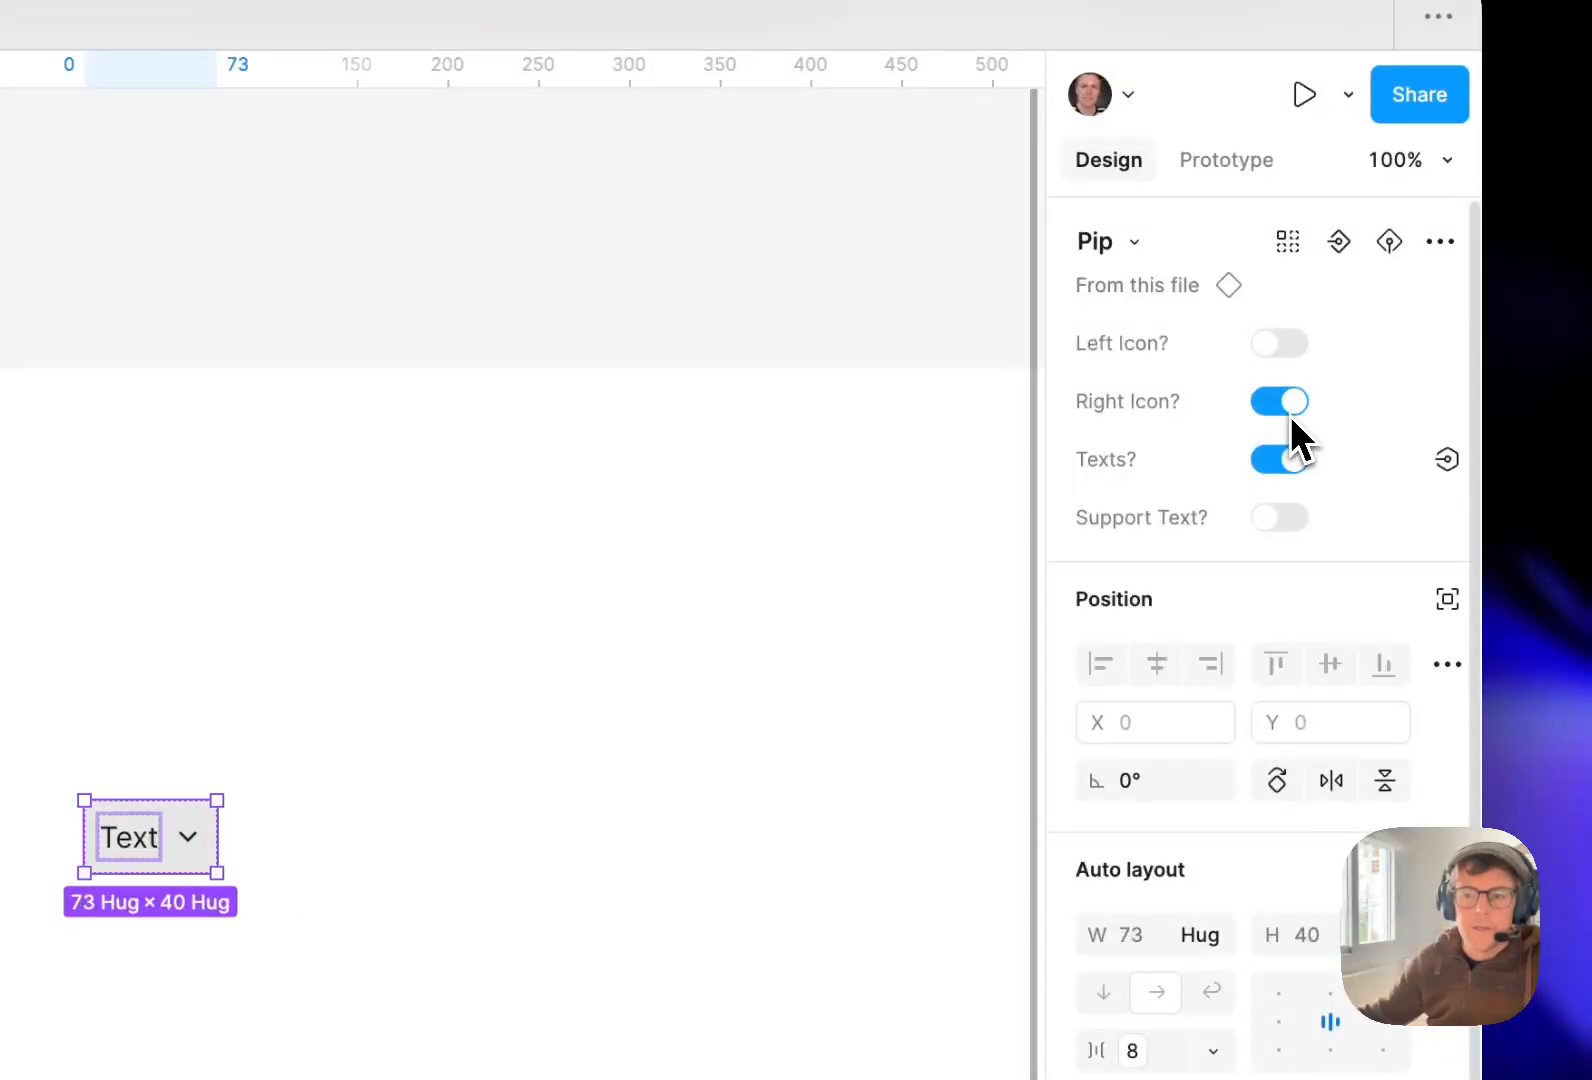
click(1284, 462)
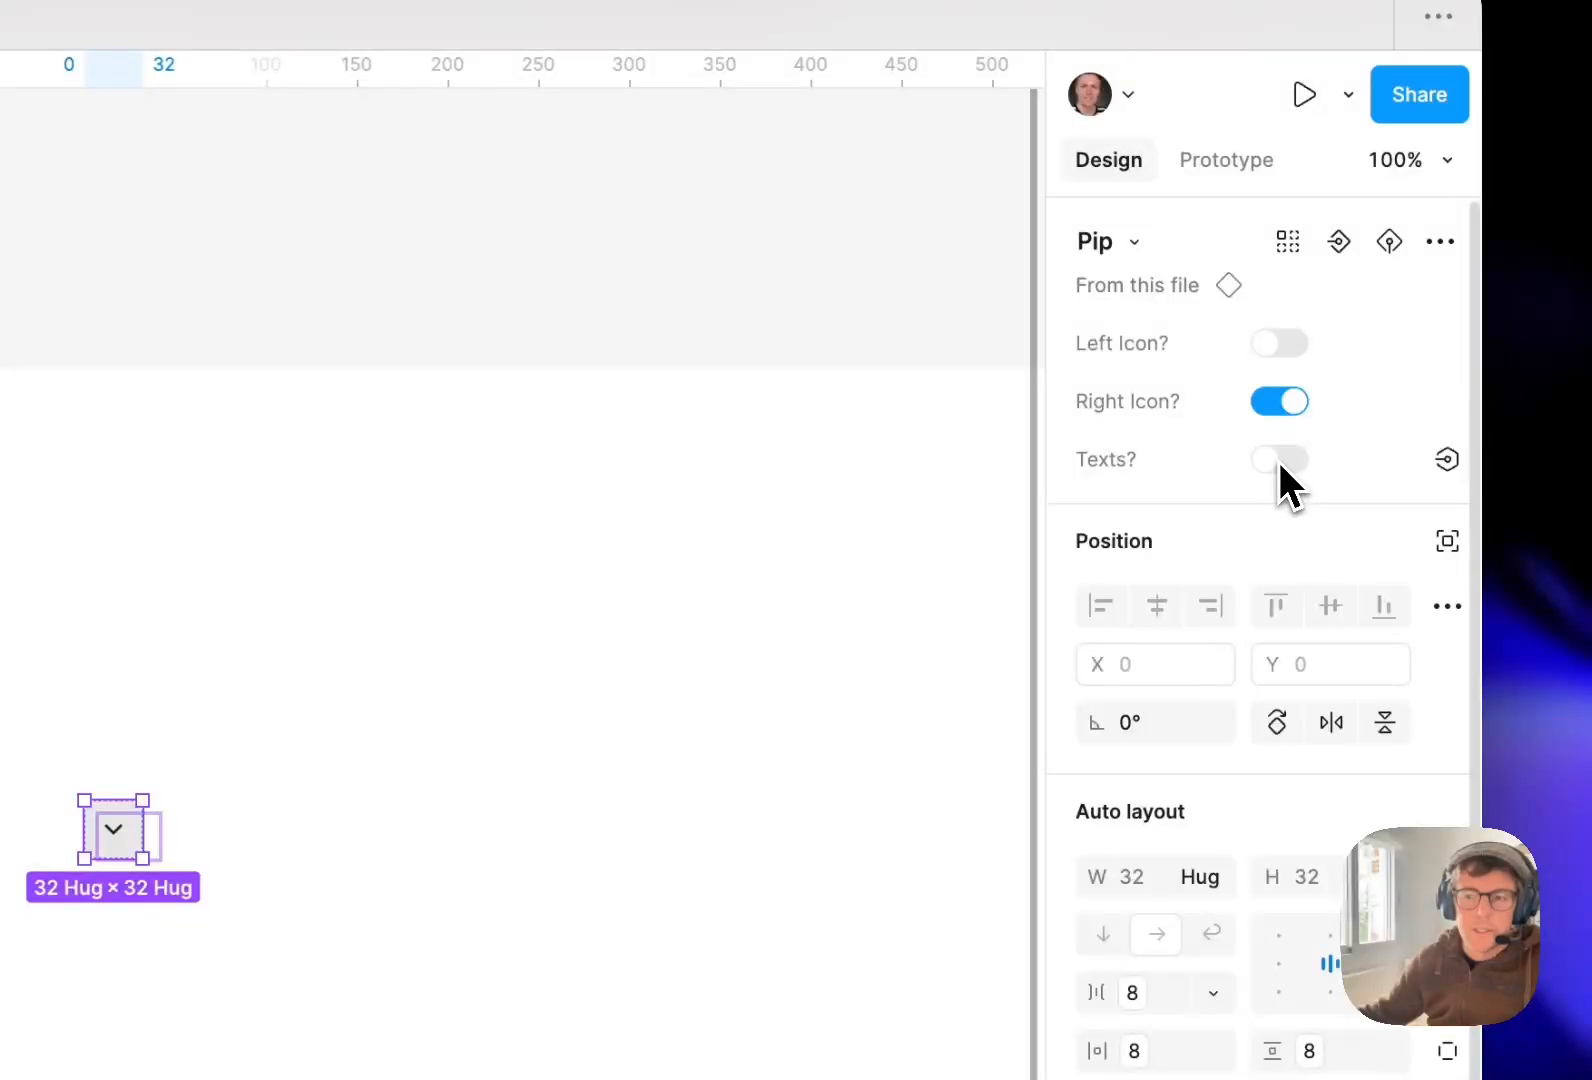
click(1285, 460)
click(1289, 410)
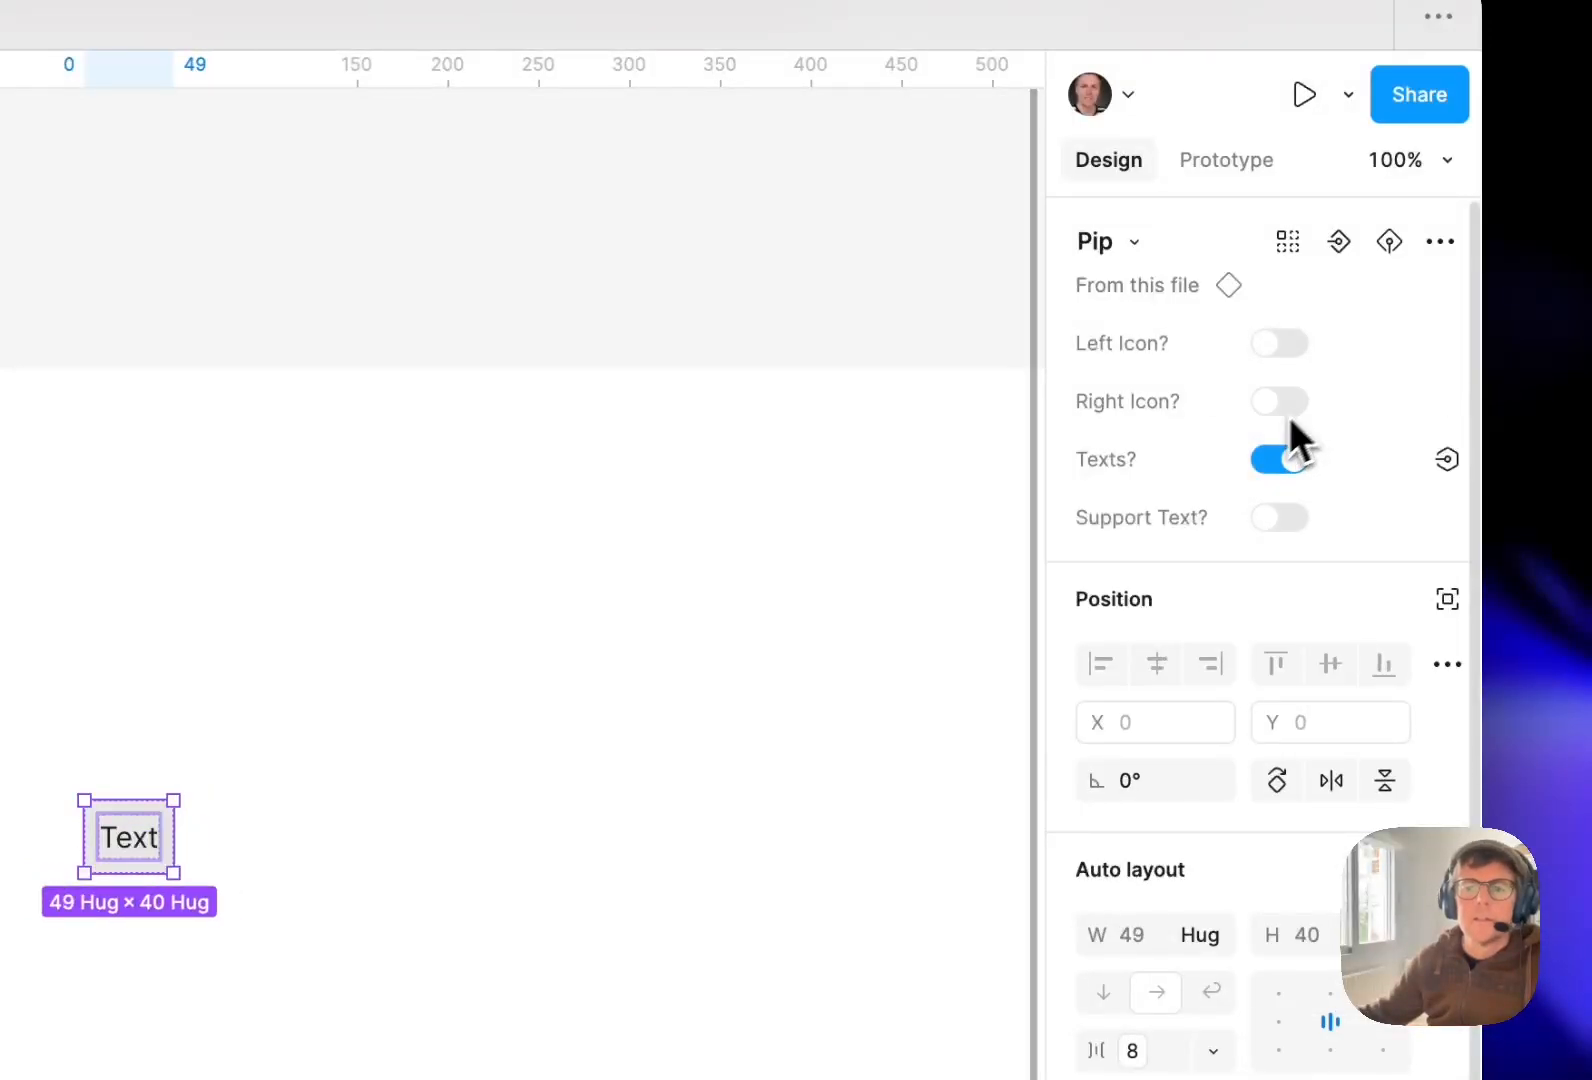
click(537, 705)
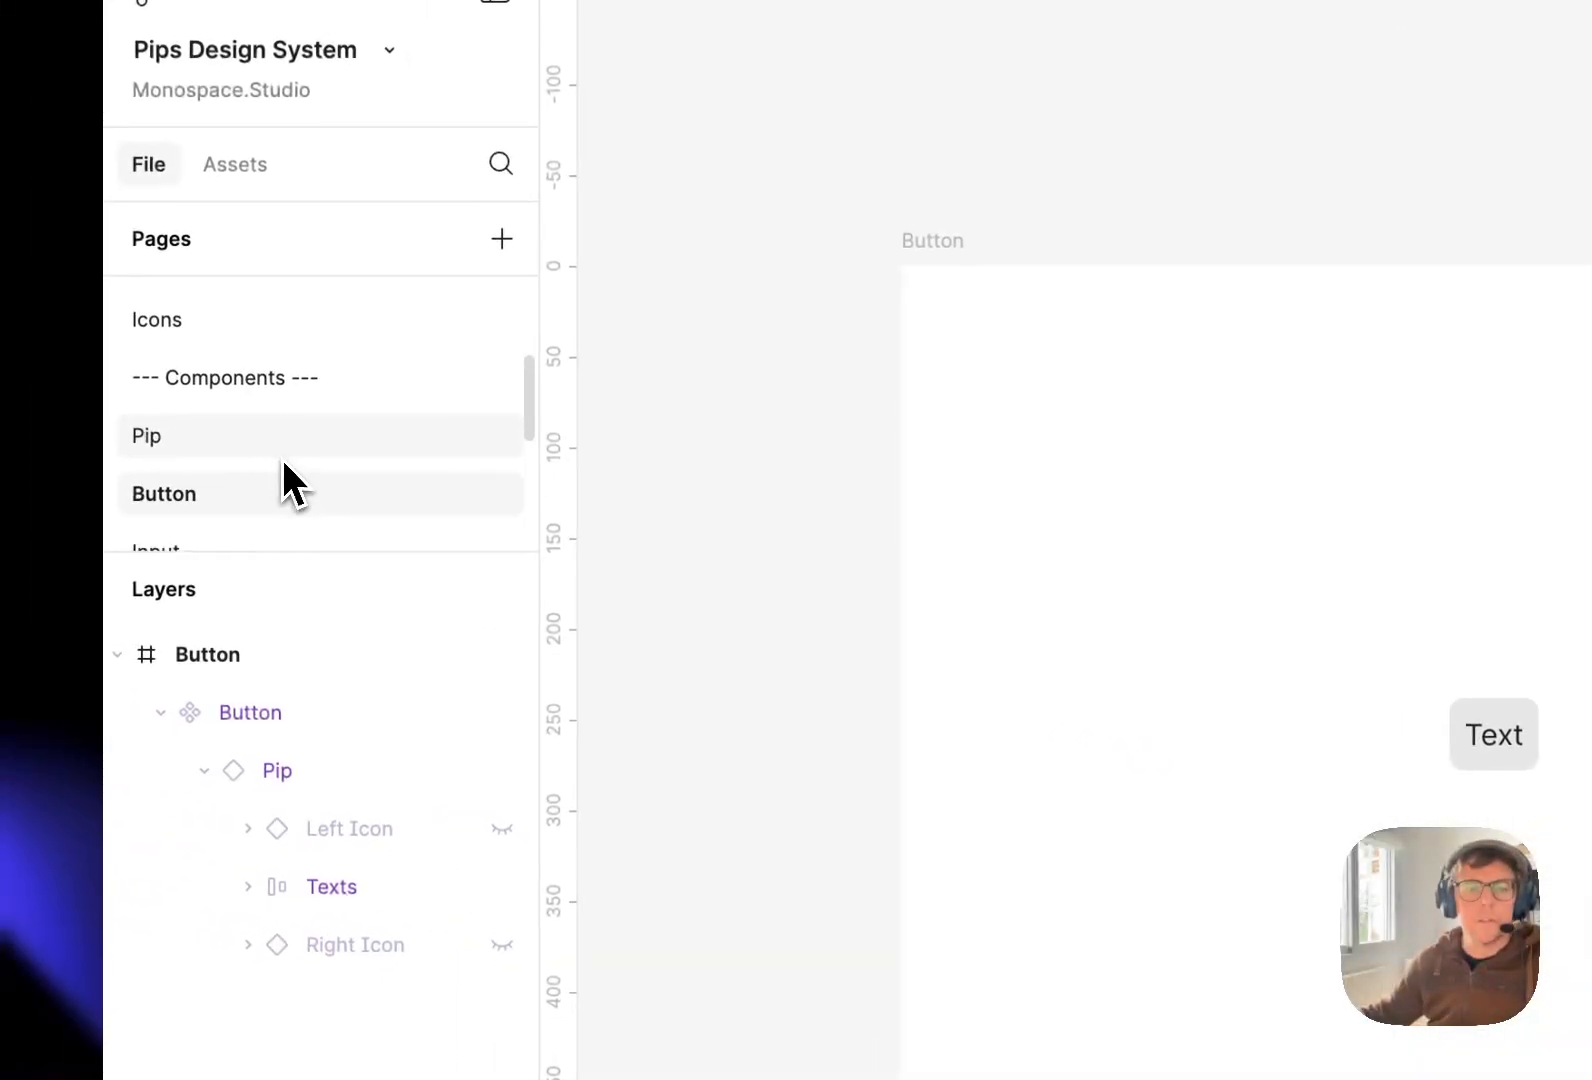
Examine how the Pip component is used across the Input and Button pages, and return to the Pip page.
scroll(284, 479, down, 2)
click(218, 510)
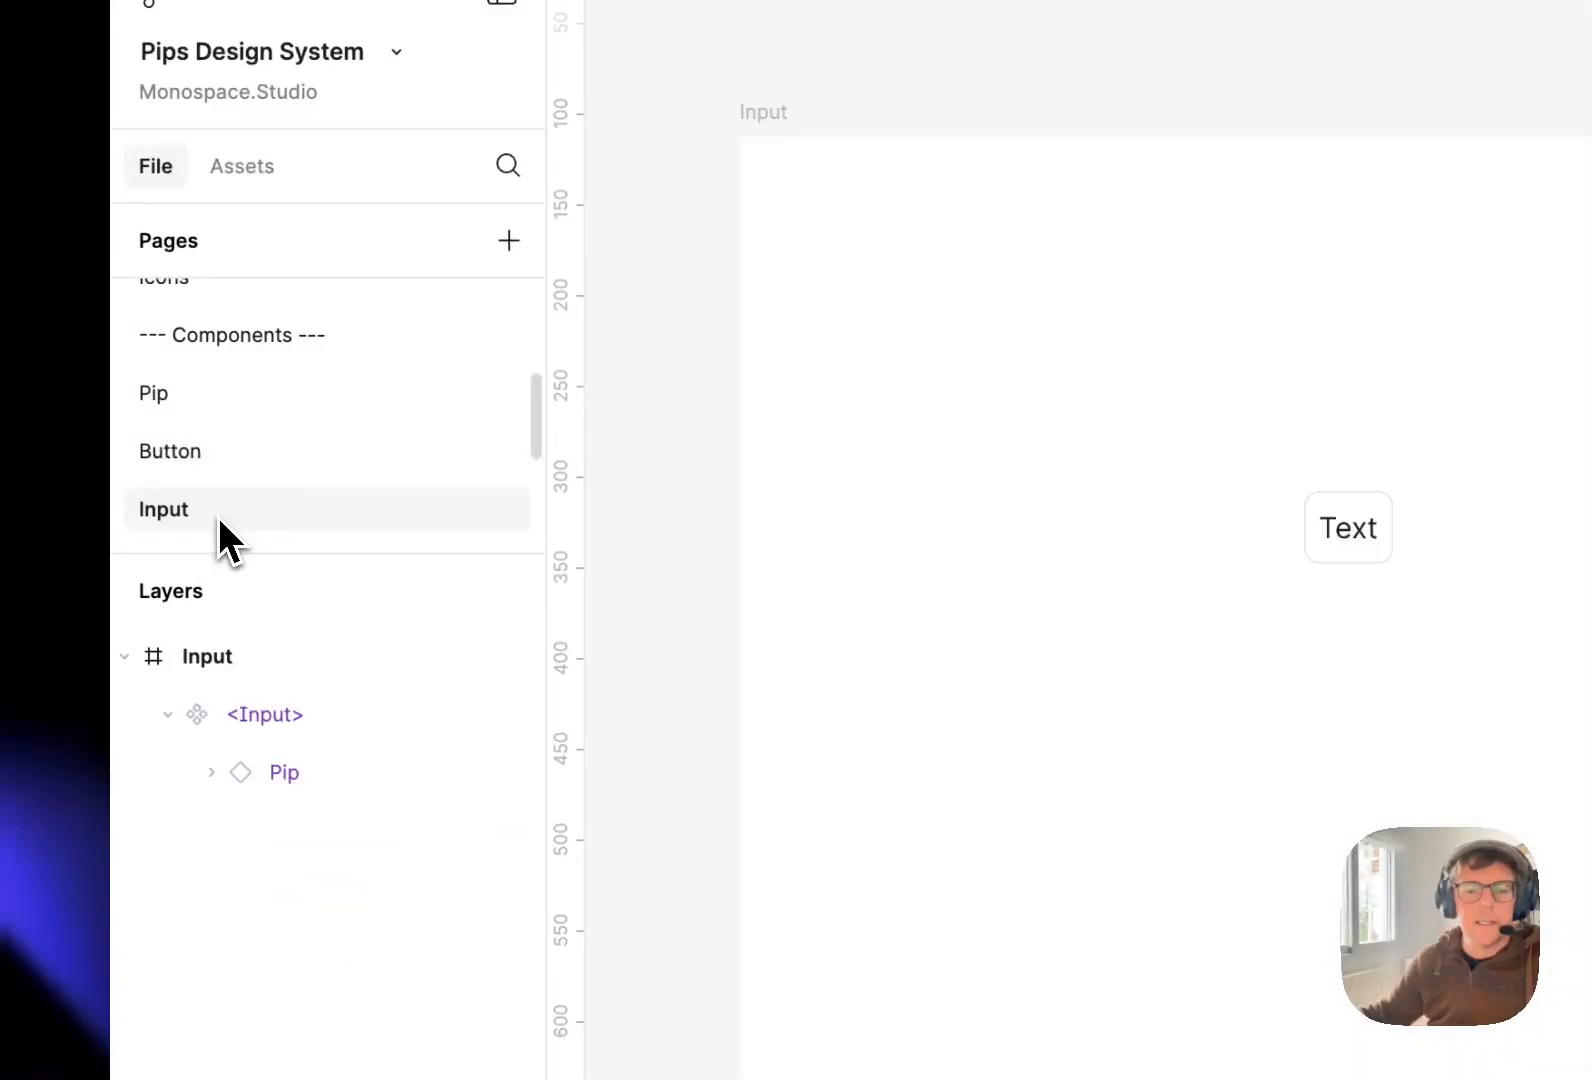
click(1362, 543)
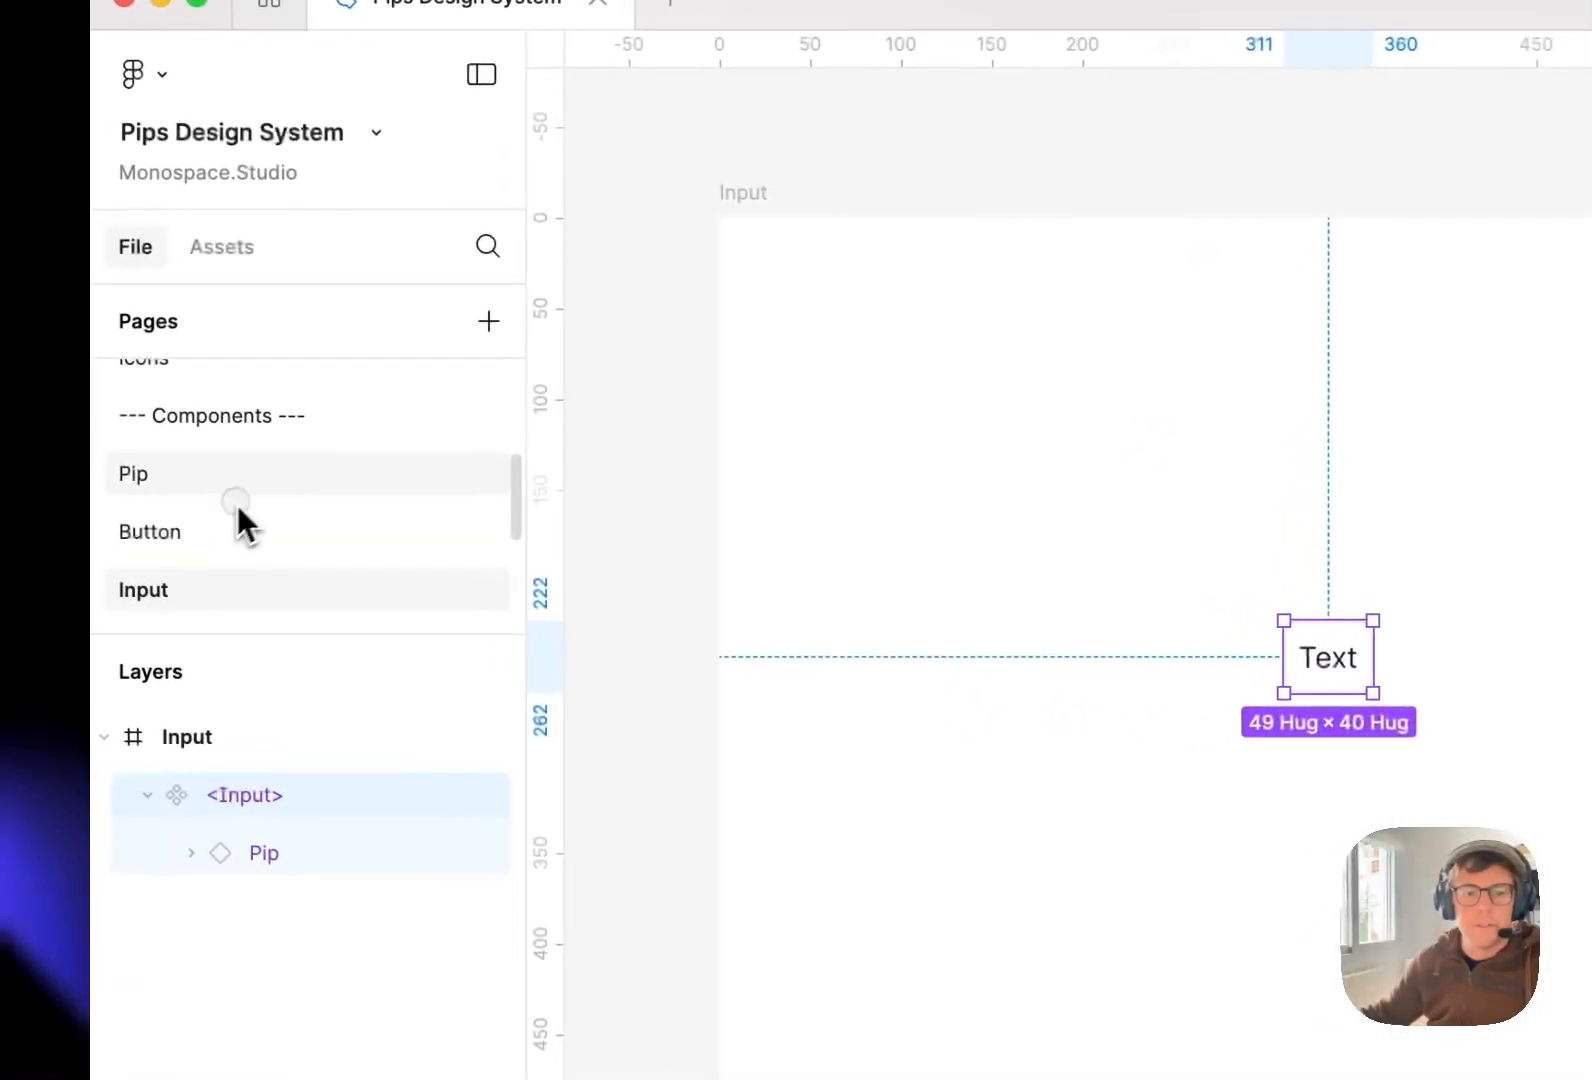
click(70, 470)
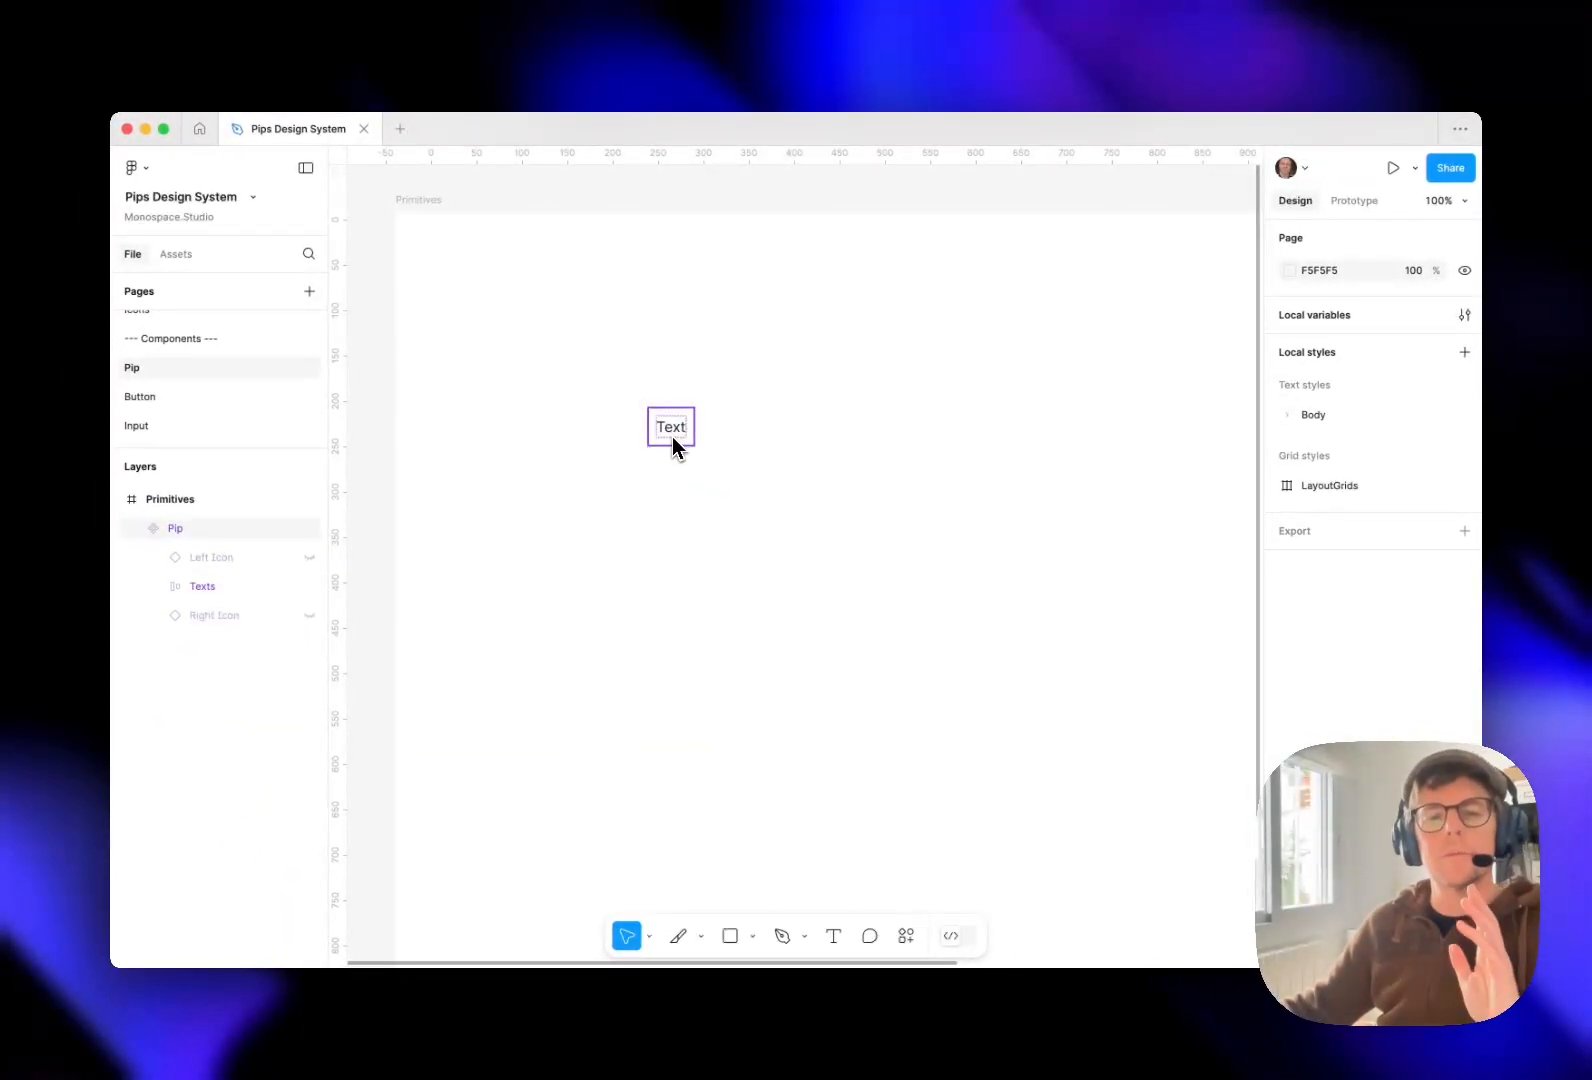
key(Escape)
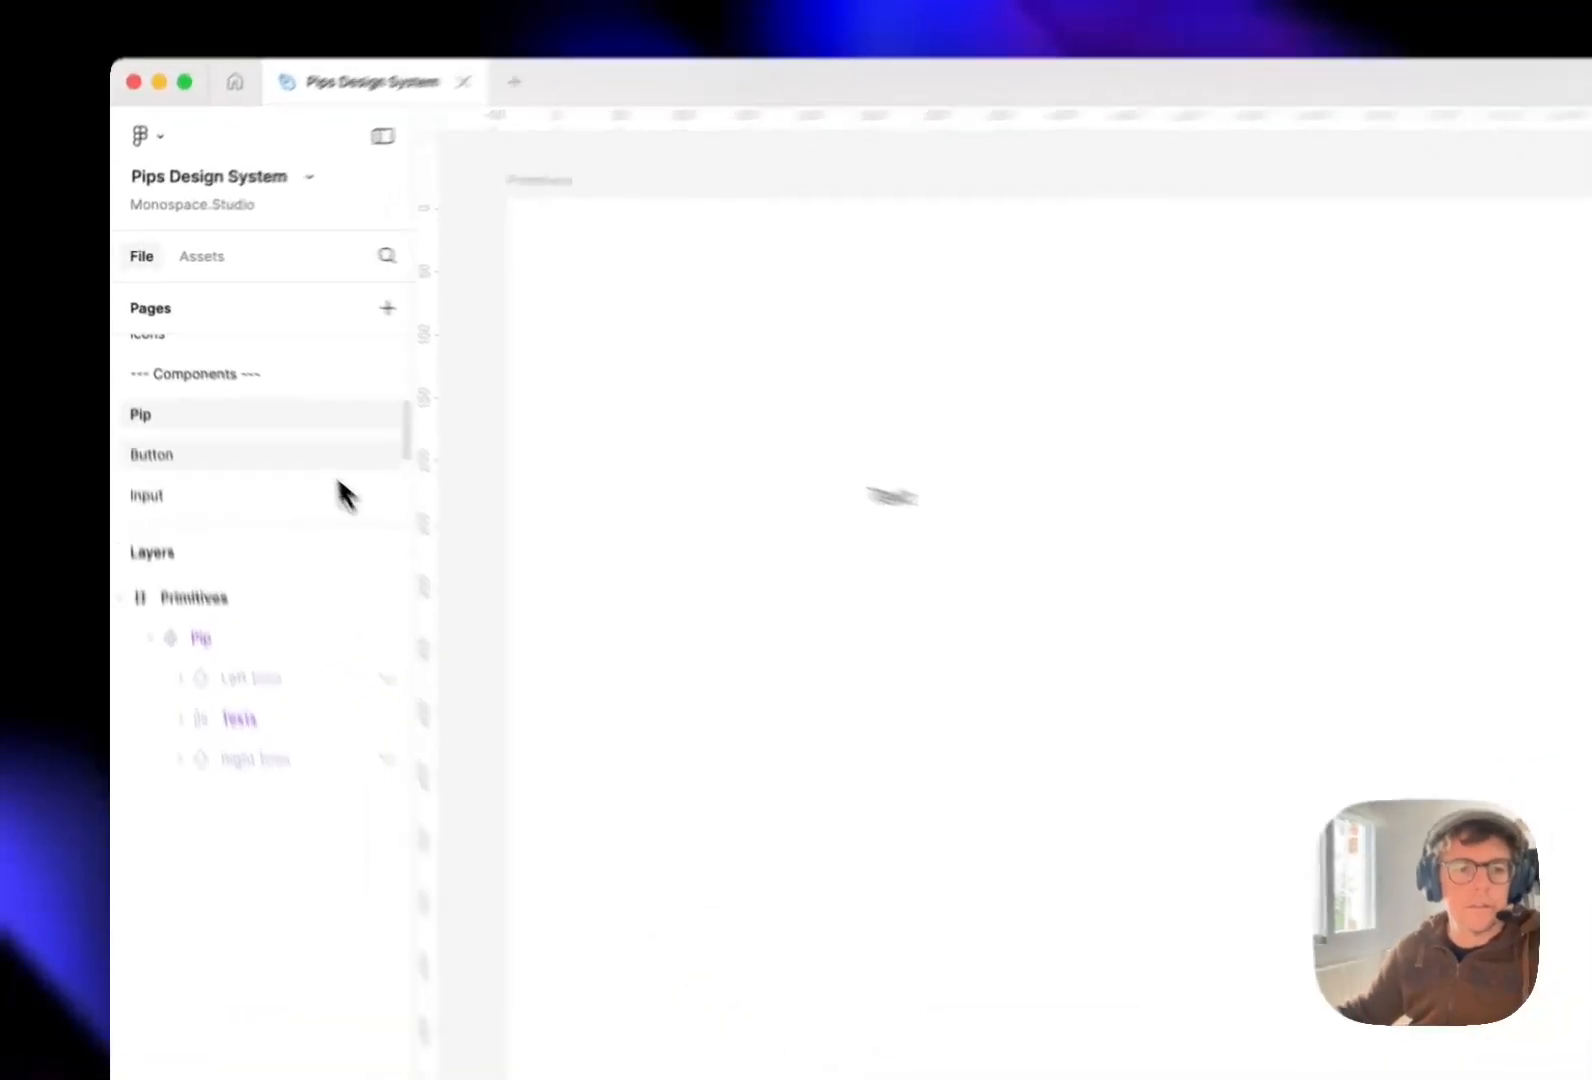
click(230, 397)
click(324, 592)
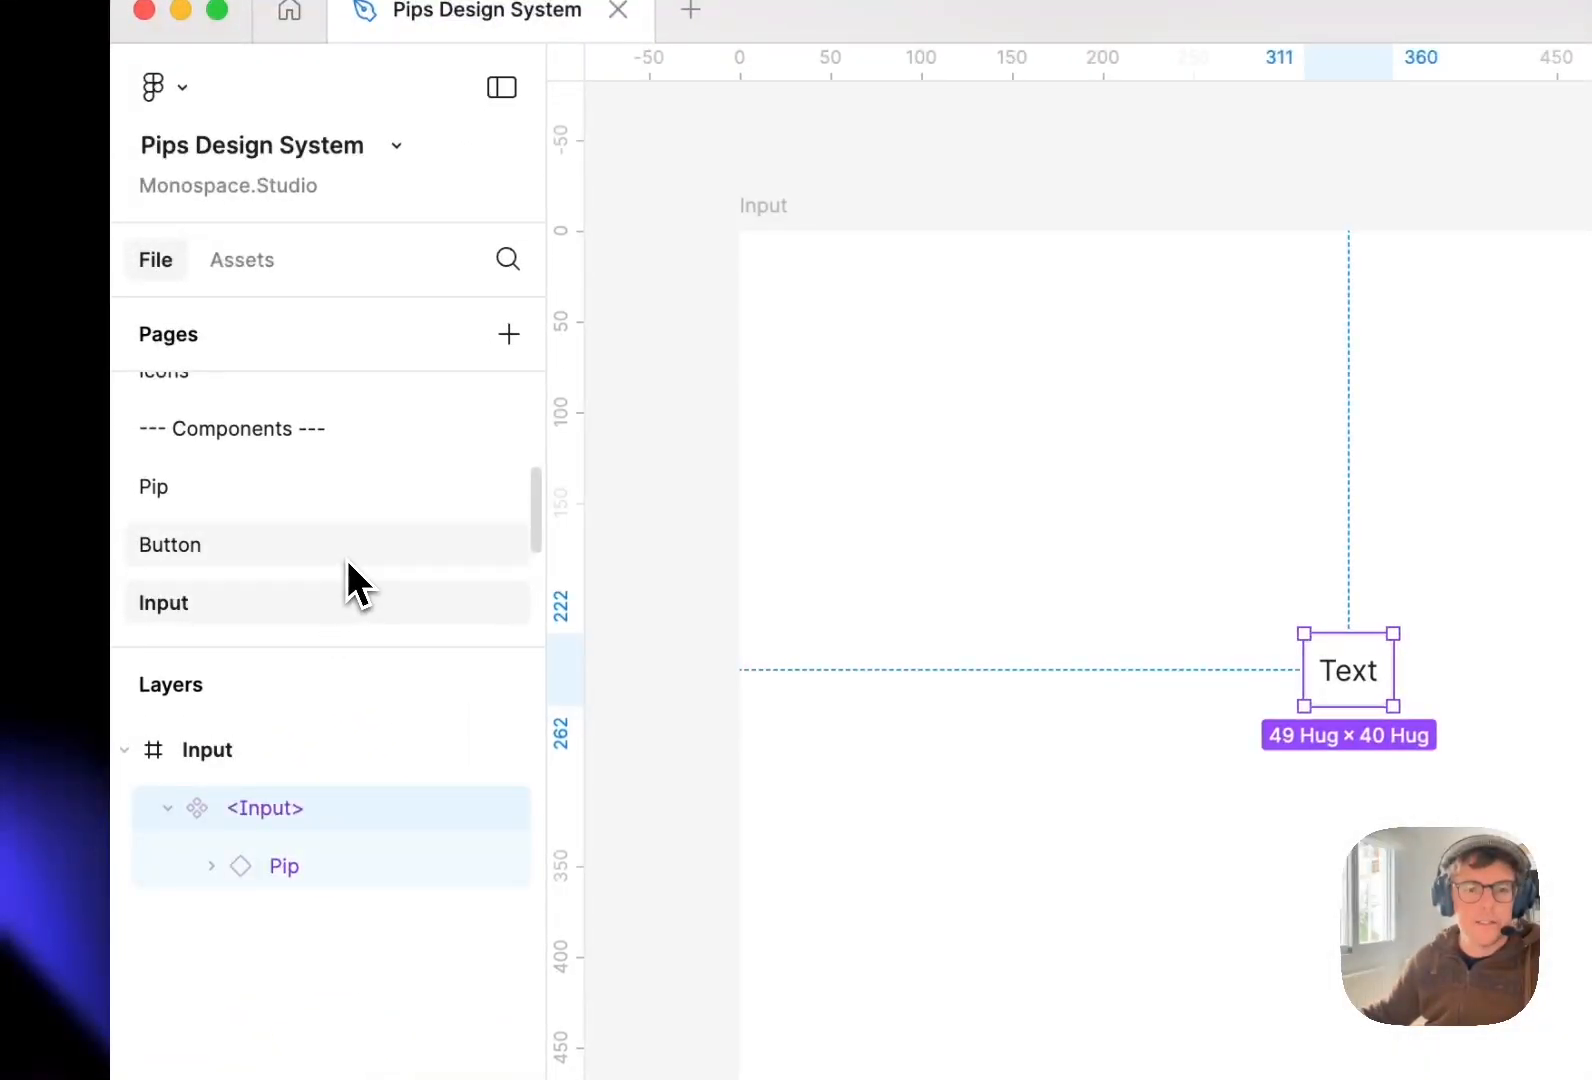
click(350, 542)
click(375, 490)
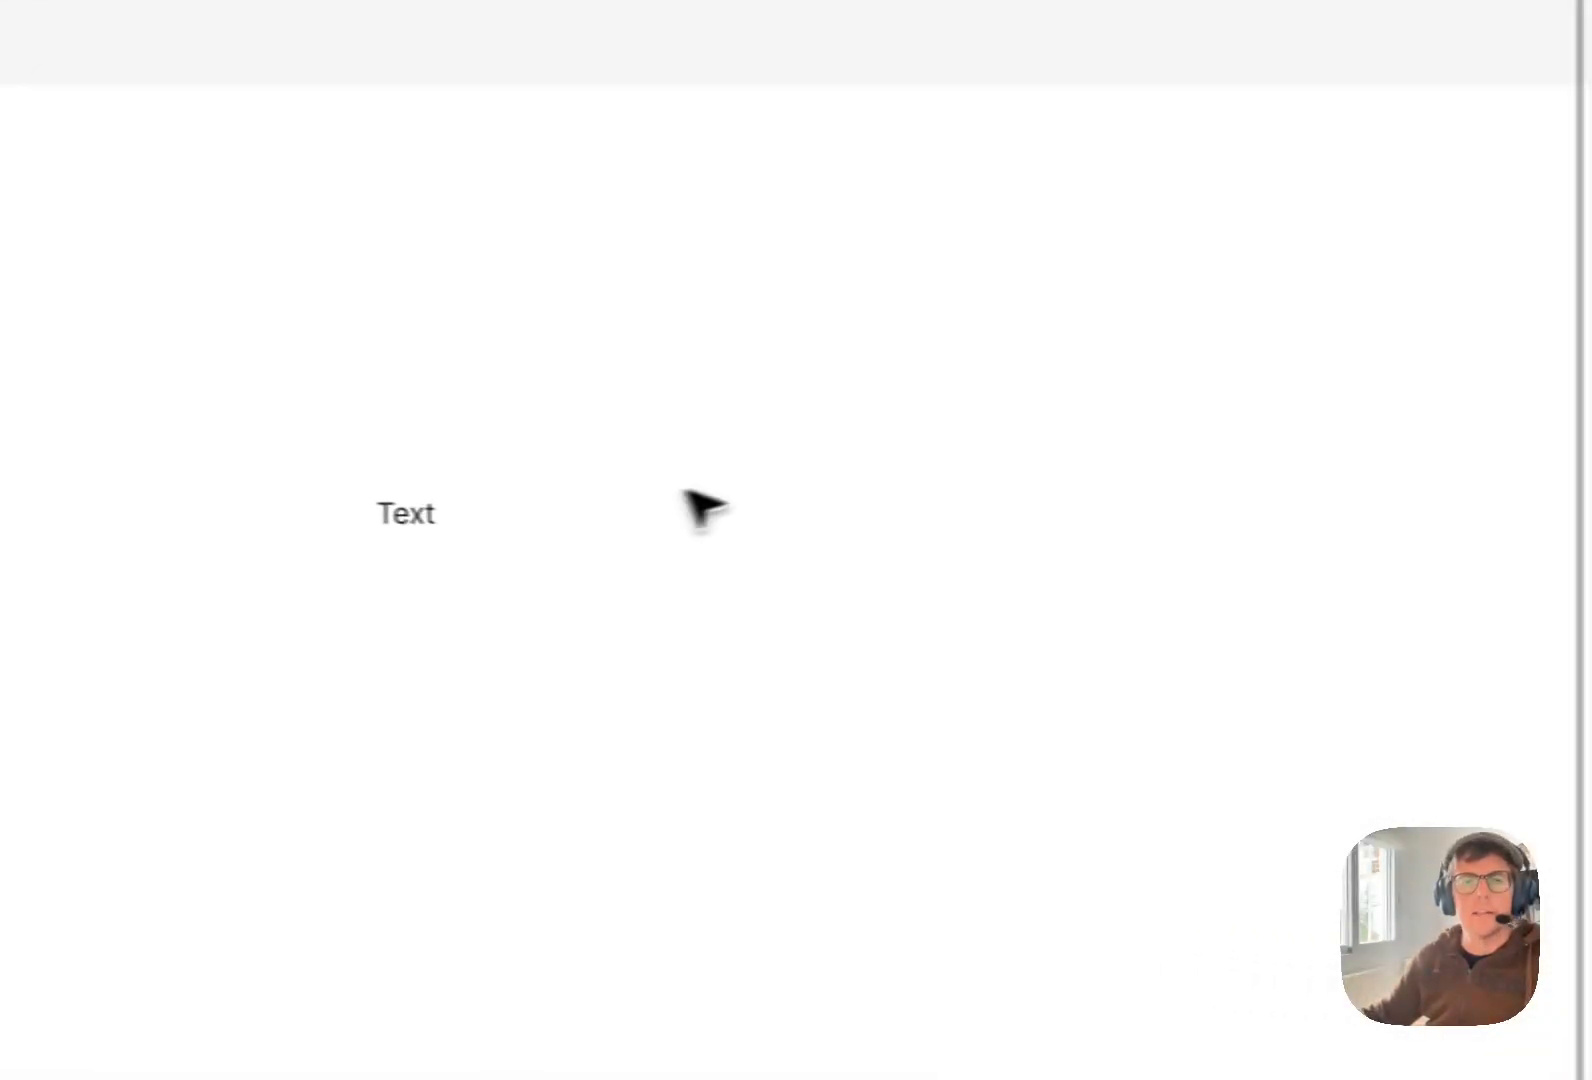